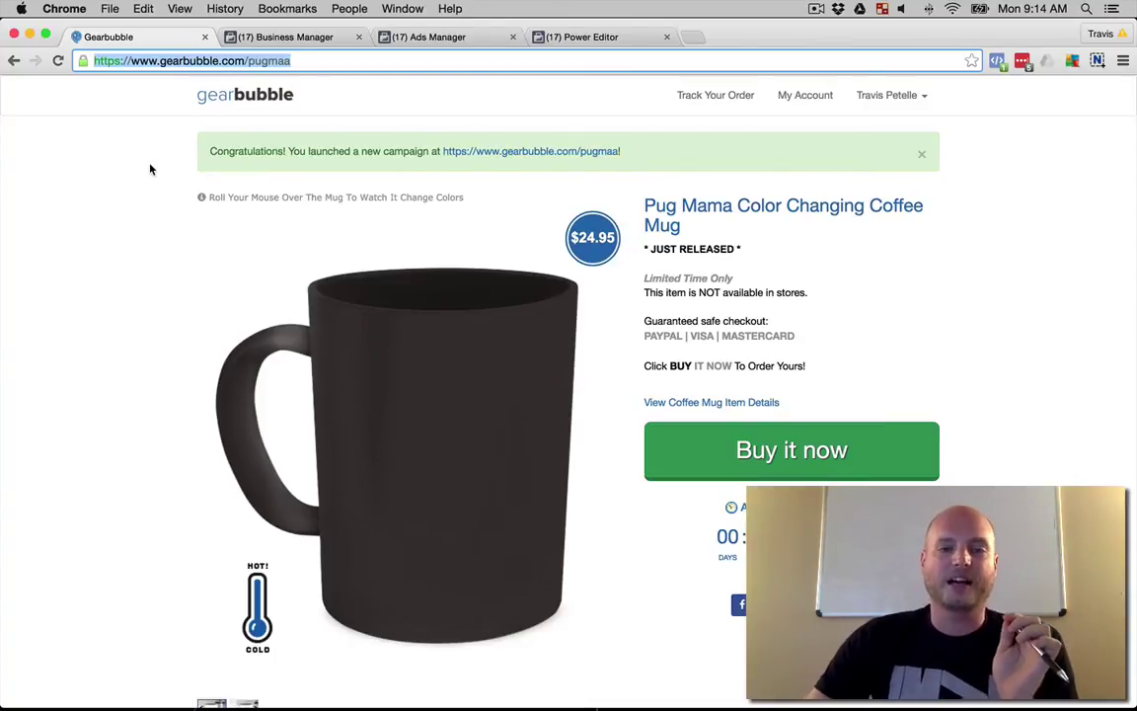
Preview the Pug Mama mug's colour change and show its second product view, handle on the right.
scroll(116, 259, down, 1)
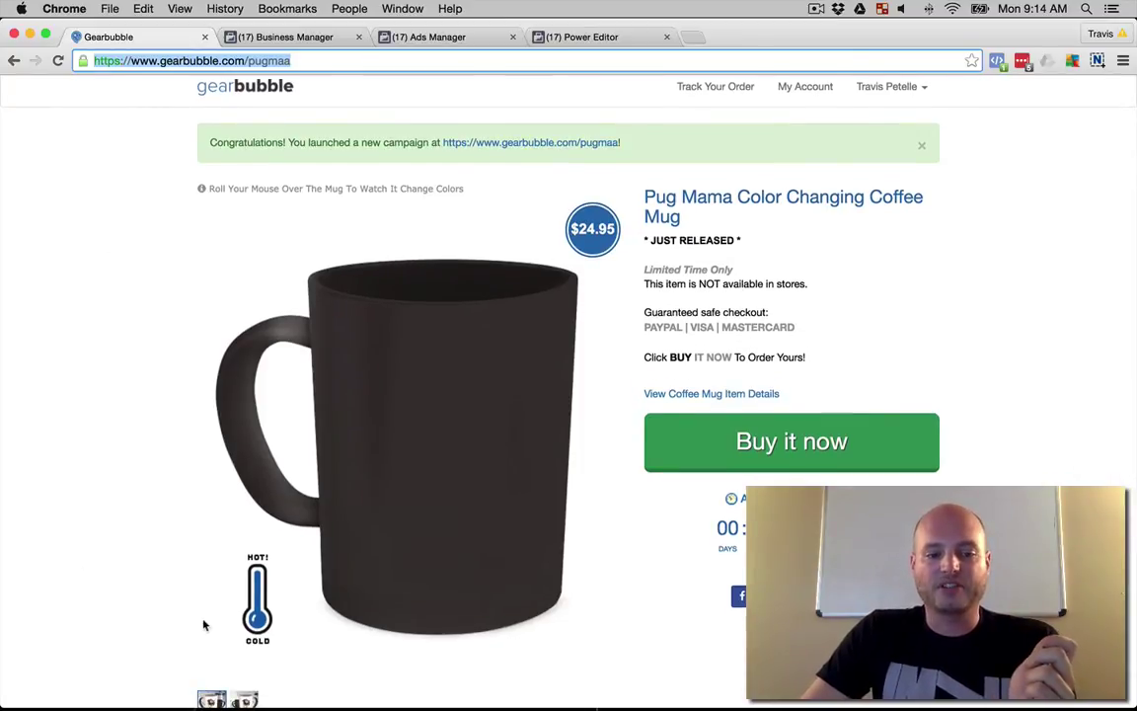
mouse_move(254, 597)
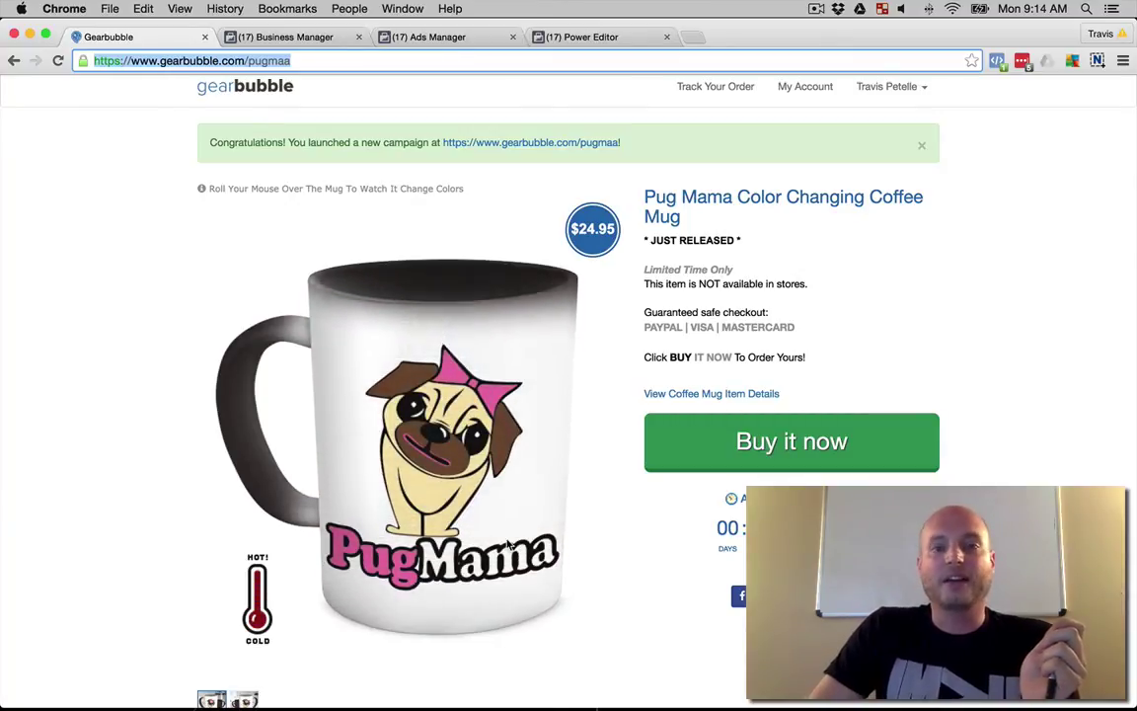
scroll(391, 508, down, 2)
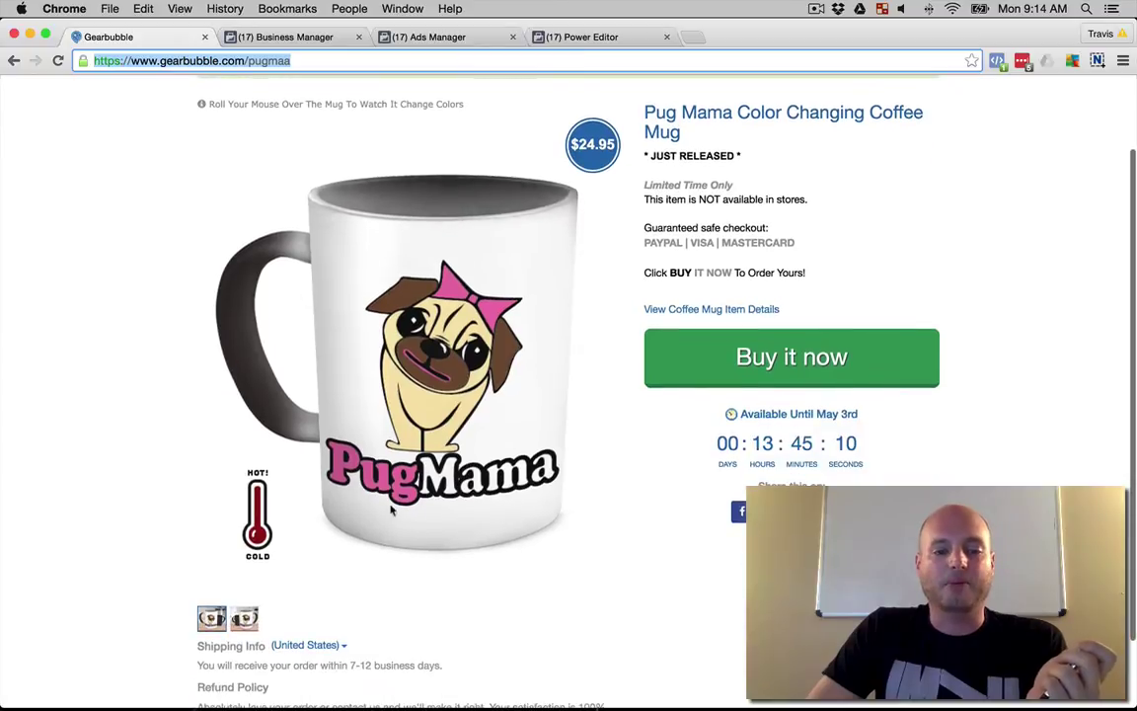
click(244, 618)
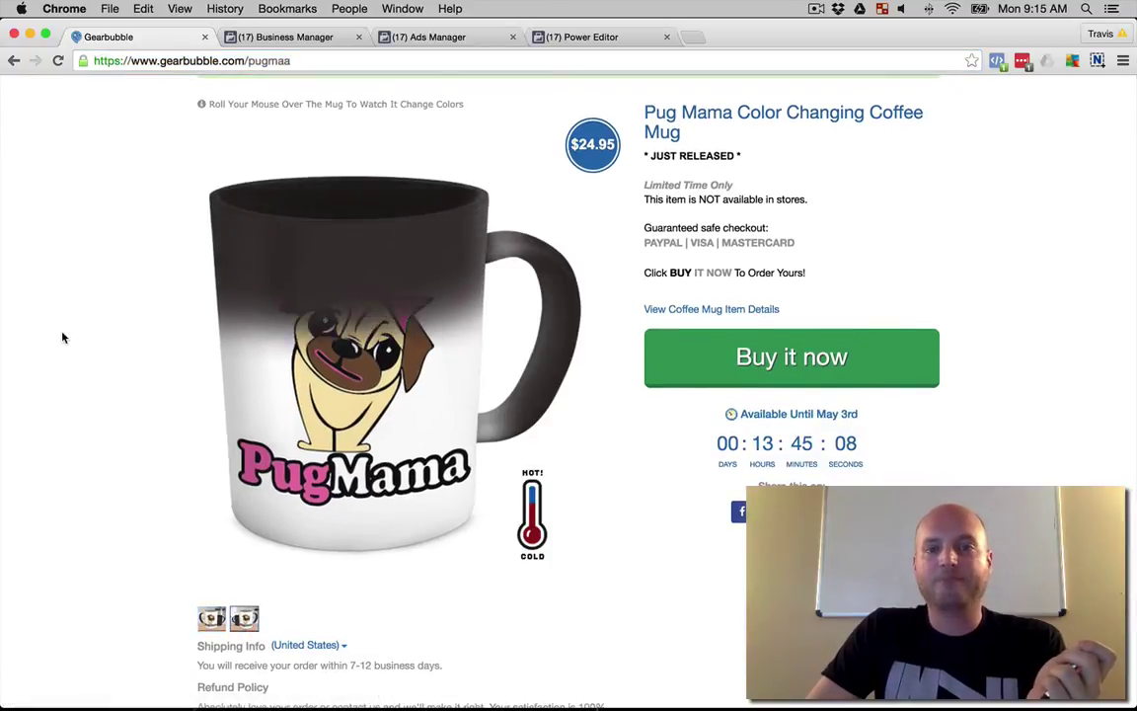
scroll(62, 338, up, 2)
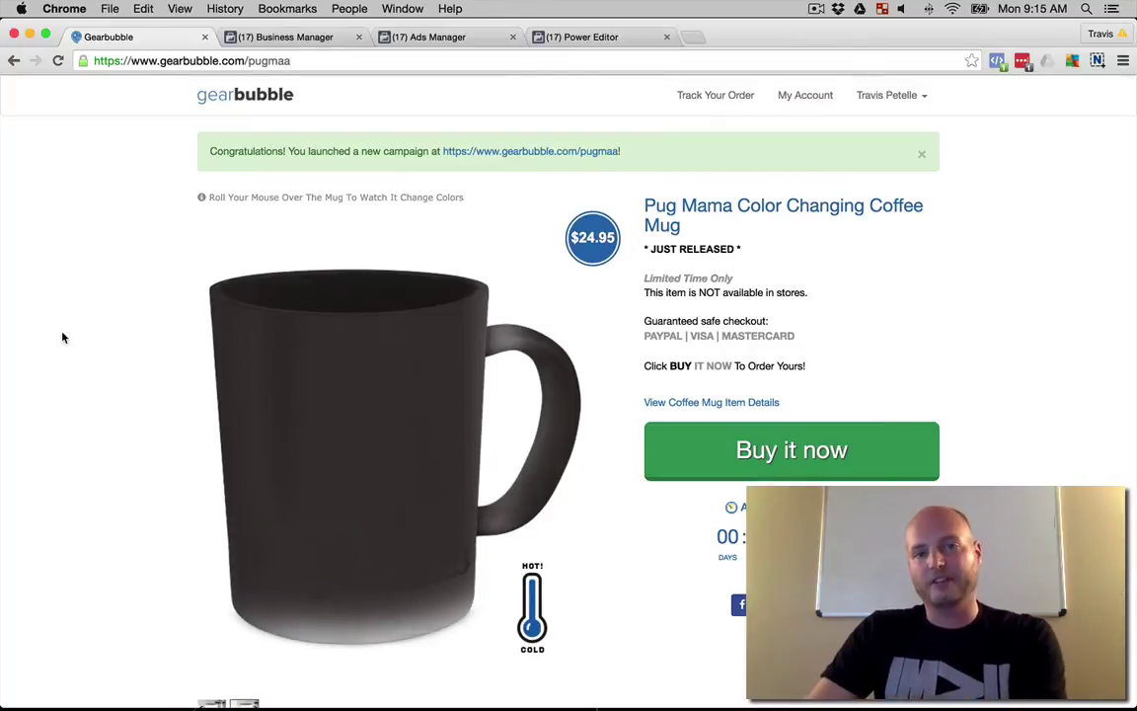
scroll(63, 337, down, 1)
scroll(62, 337, down, 1)
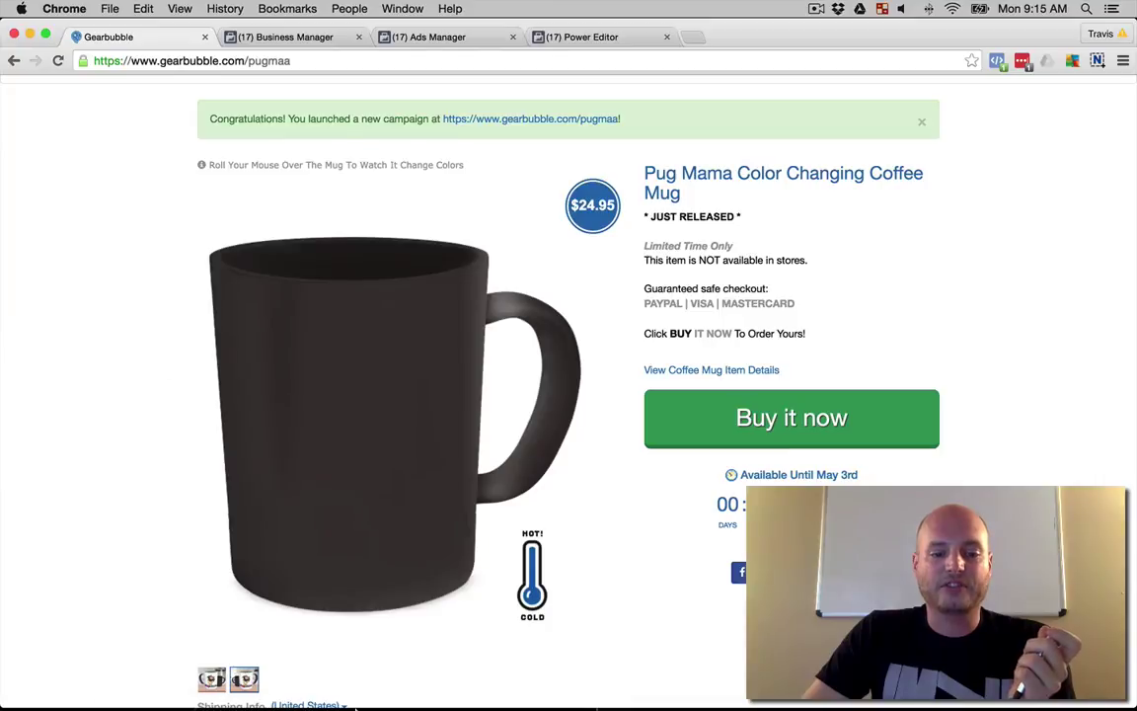
mouse_move(346, 691)
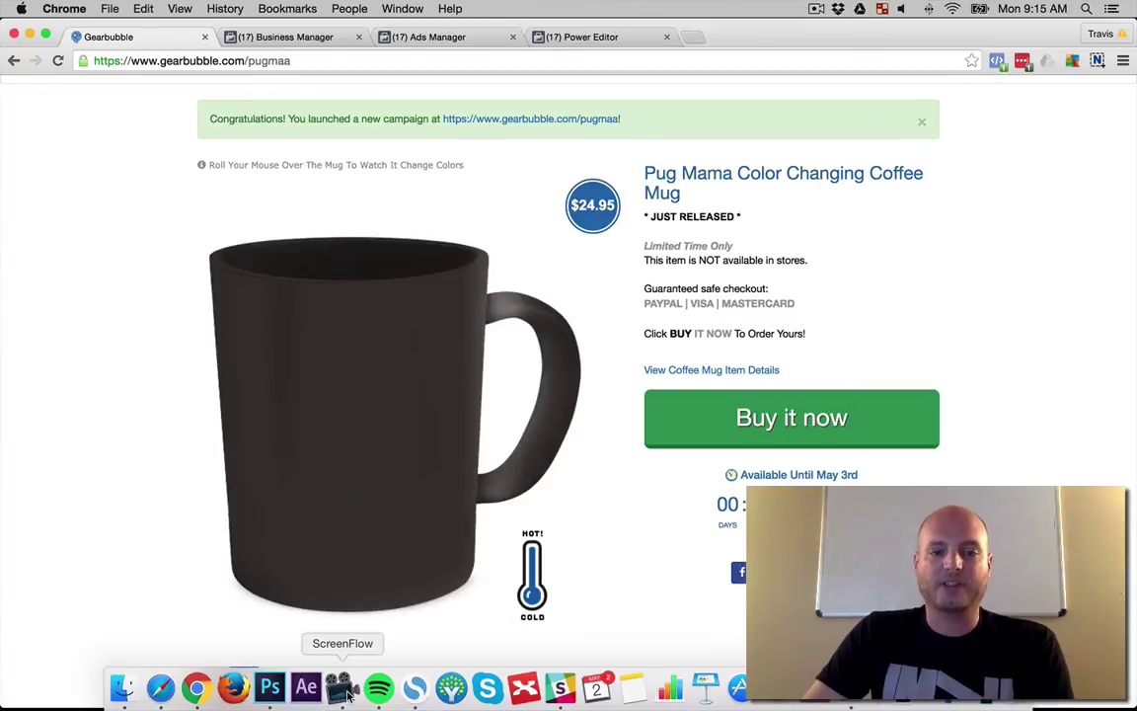
click(341, 688)
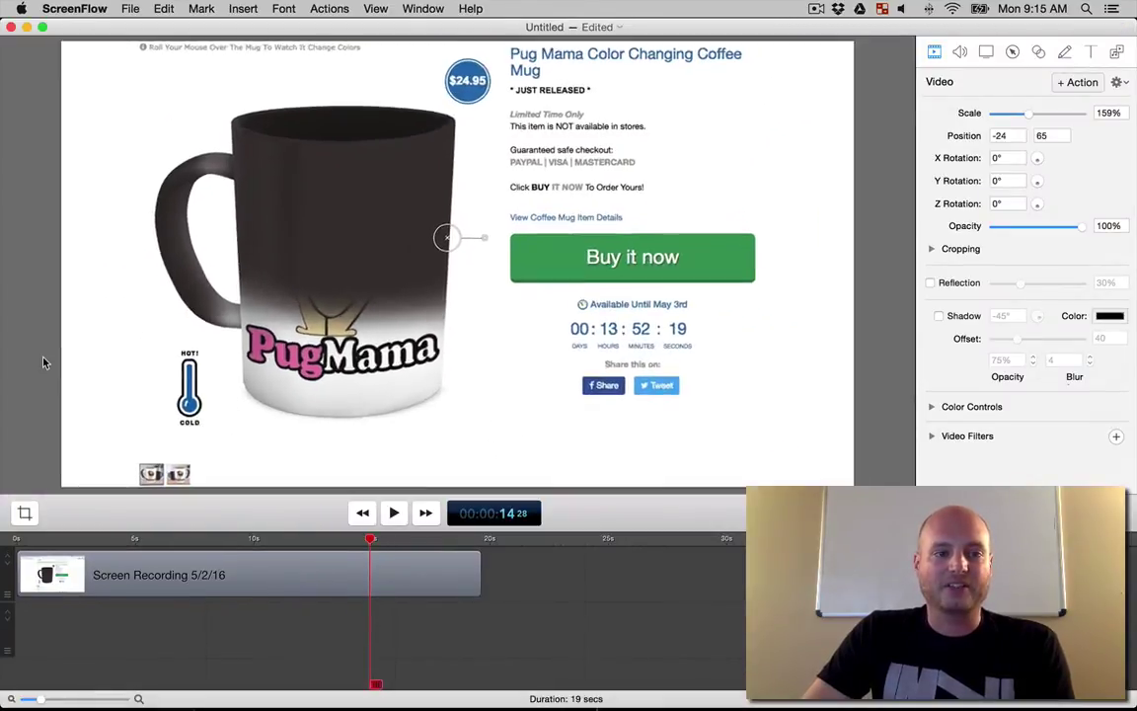
click(41, 336)
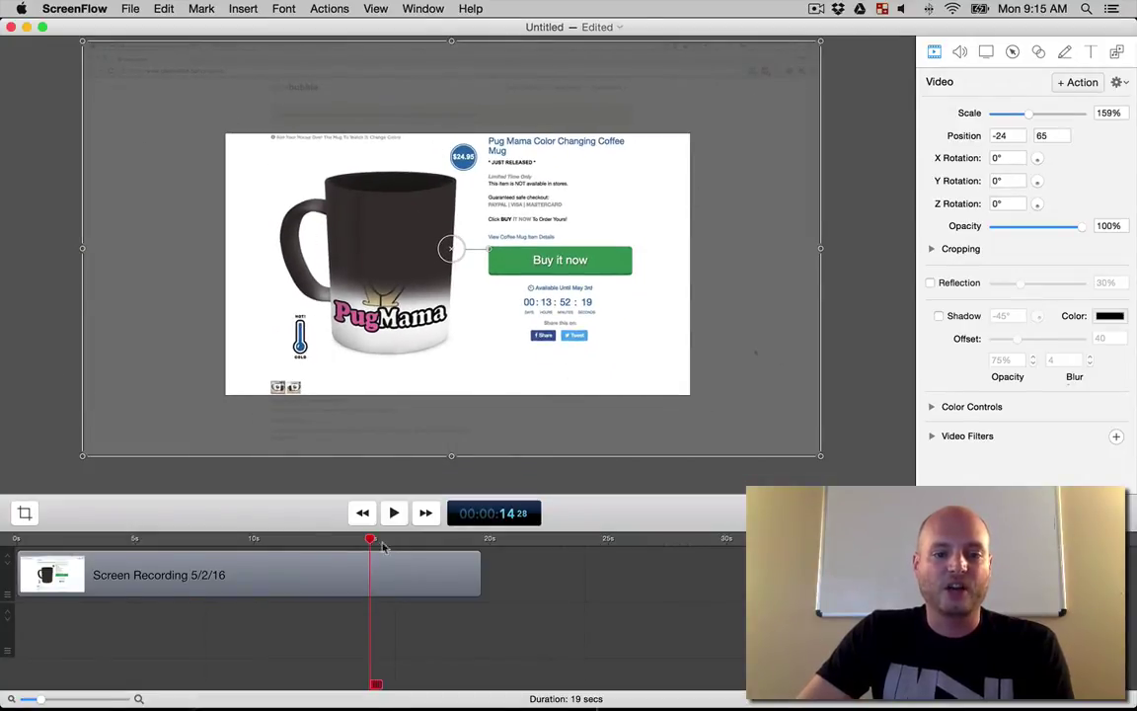
mouse_move(18, 538)
mouse_down()
mouse_move(485, 538)
mouse_move(15, 538)
mouse_up()
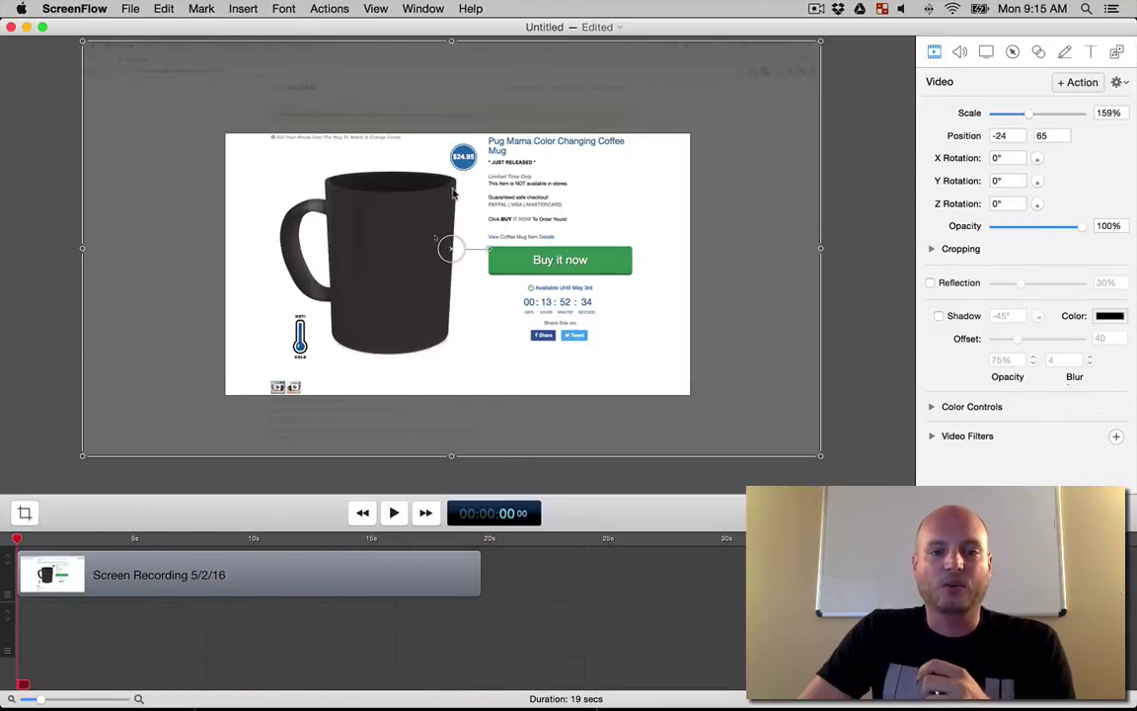
drag(15, 538, 71, 538)
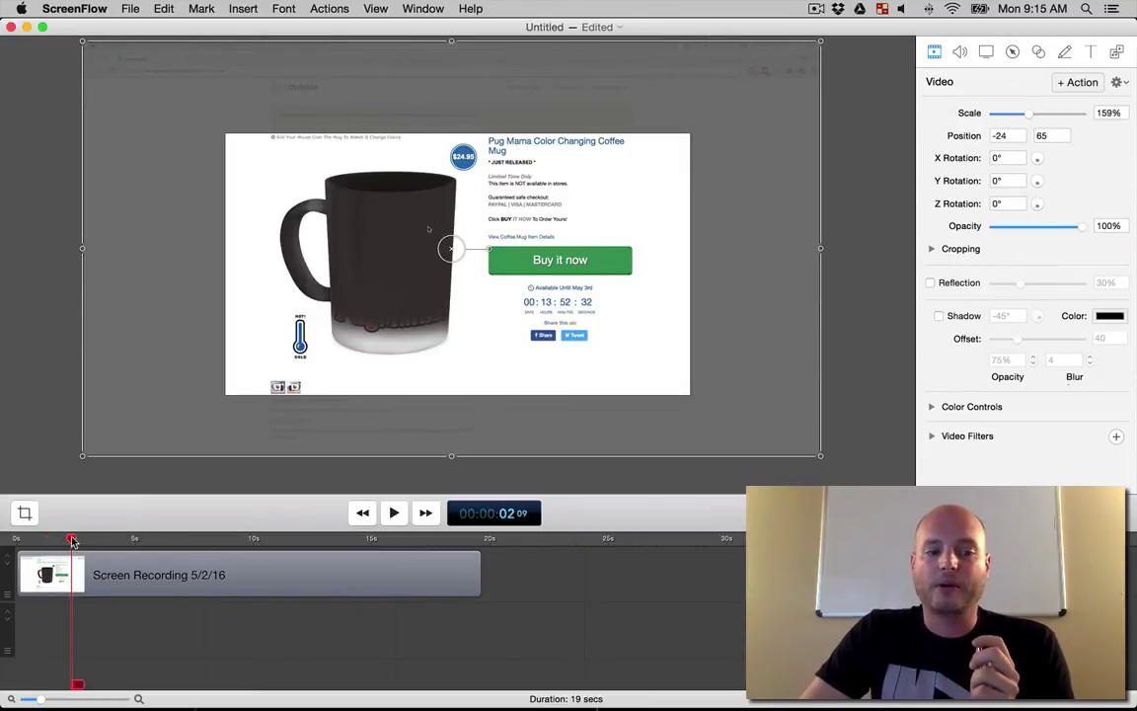
drag(71, 553, 286, 569)
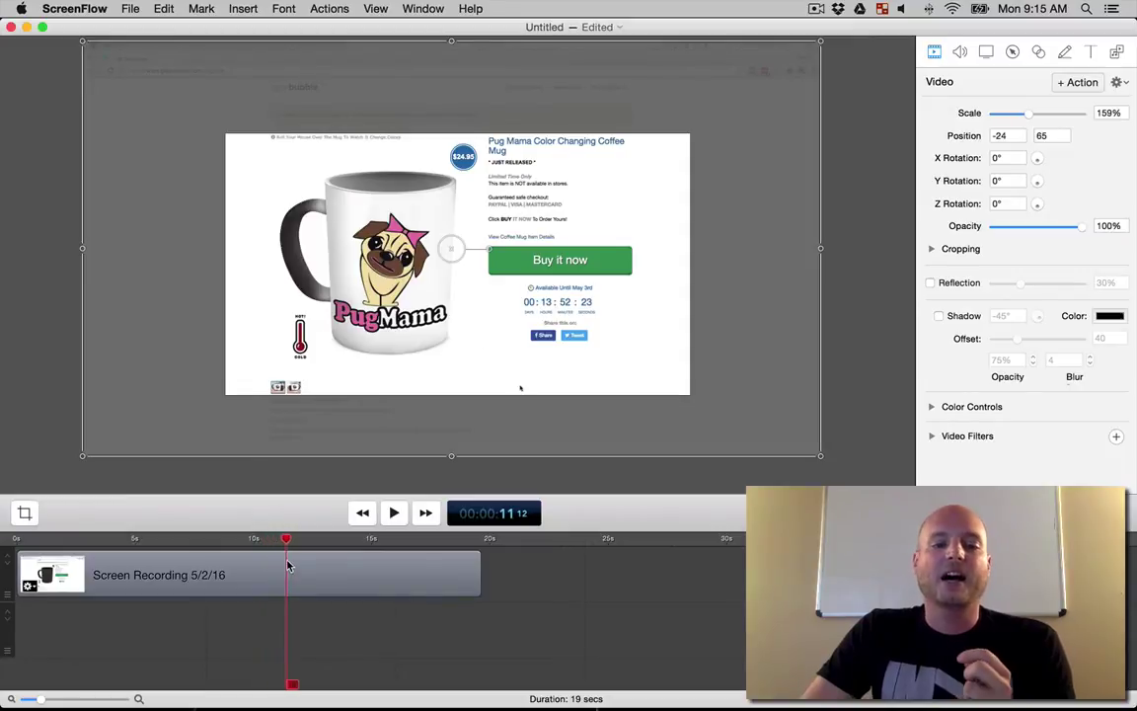
click(26, 28)
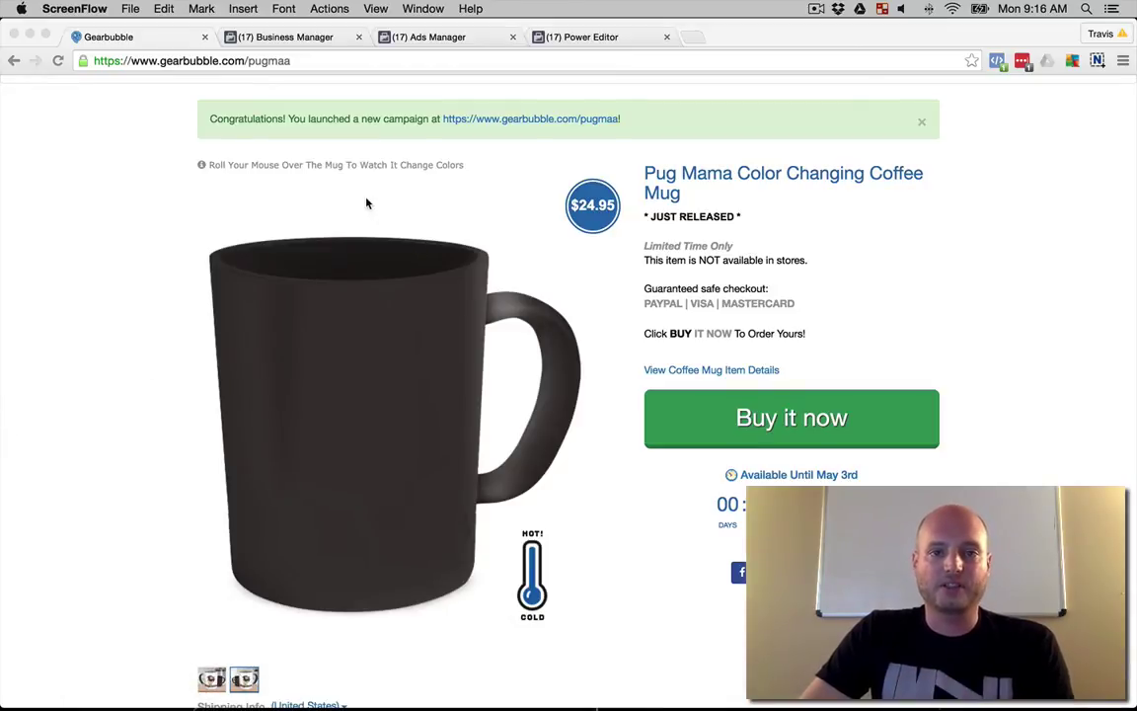
In Safari, review the pugmamacmug old path and destination URL in a redirect form, then close it unsaved.
mouse_move(177, 688)
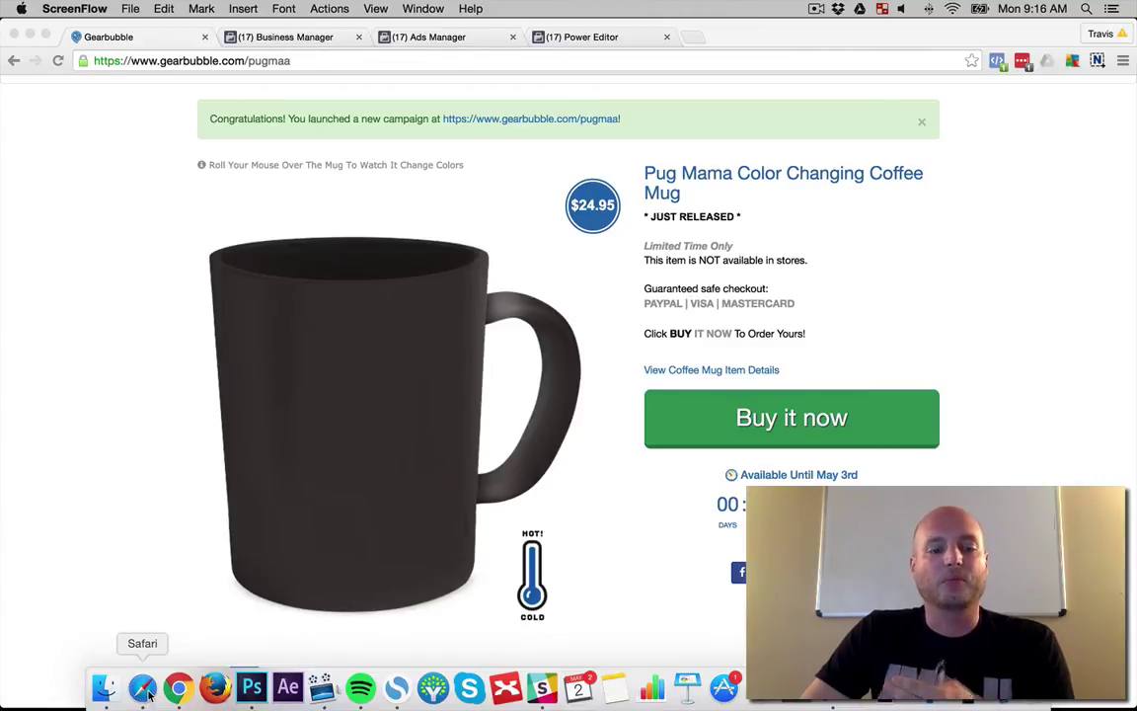
click(145, 689)
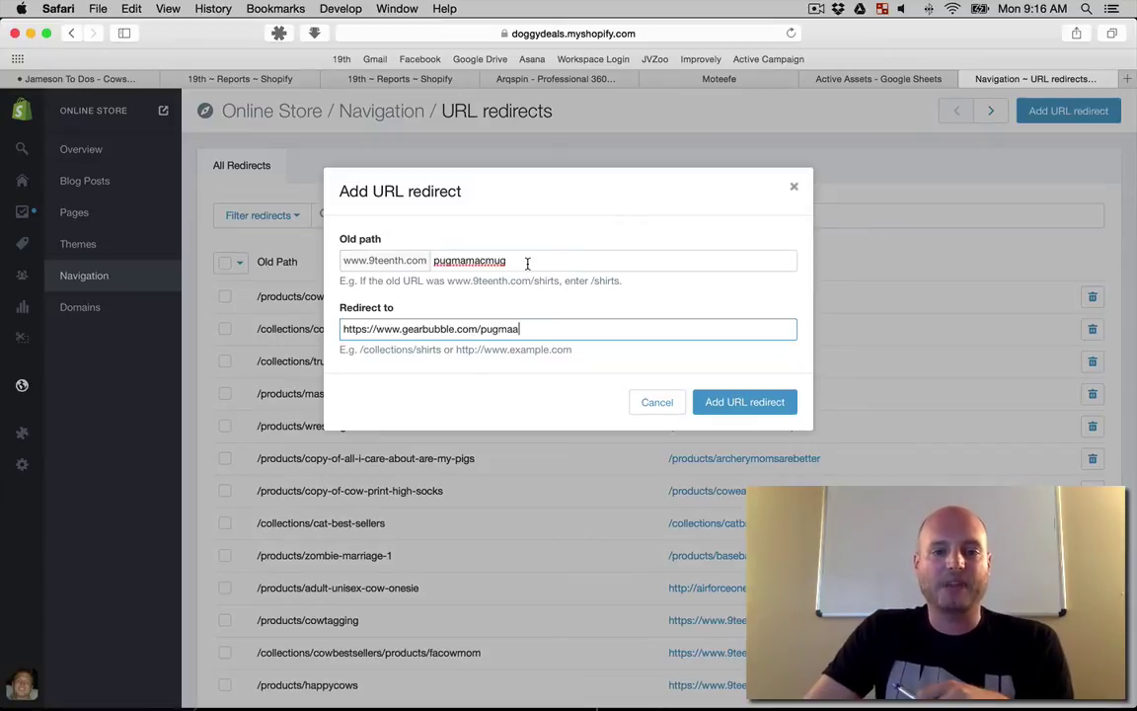
drag(526, 260, 381, 258)
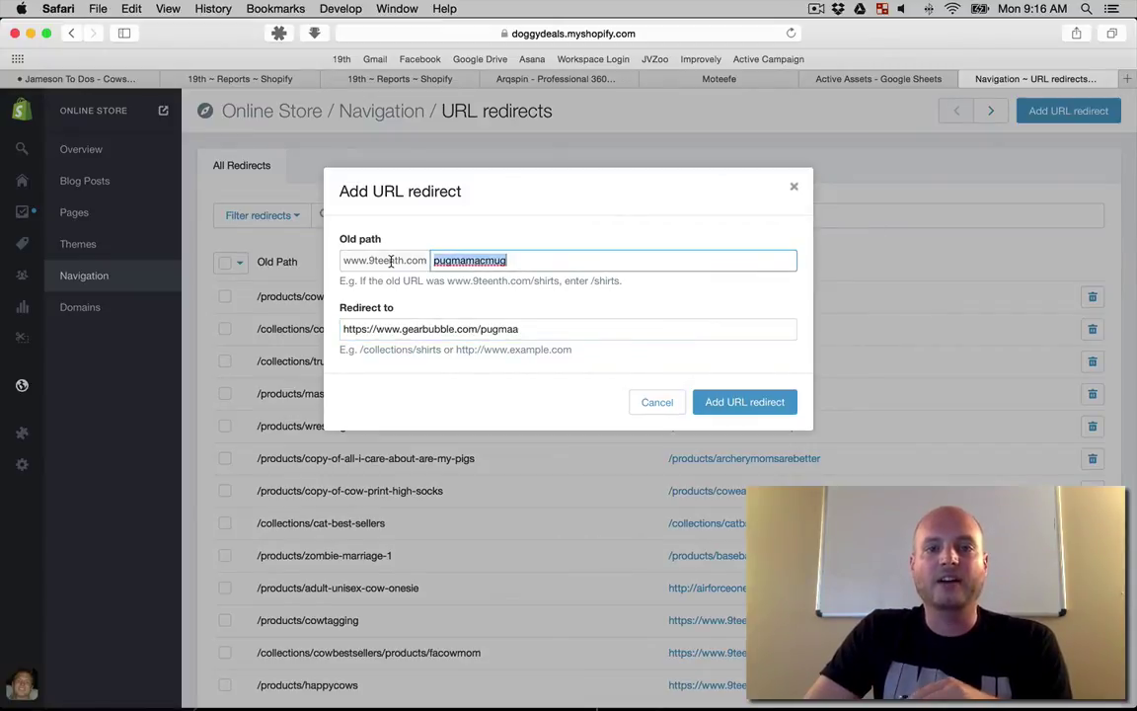
click(520, 328)
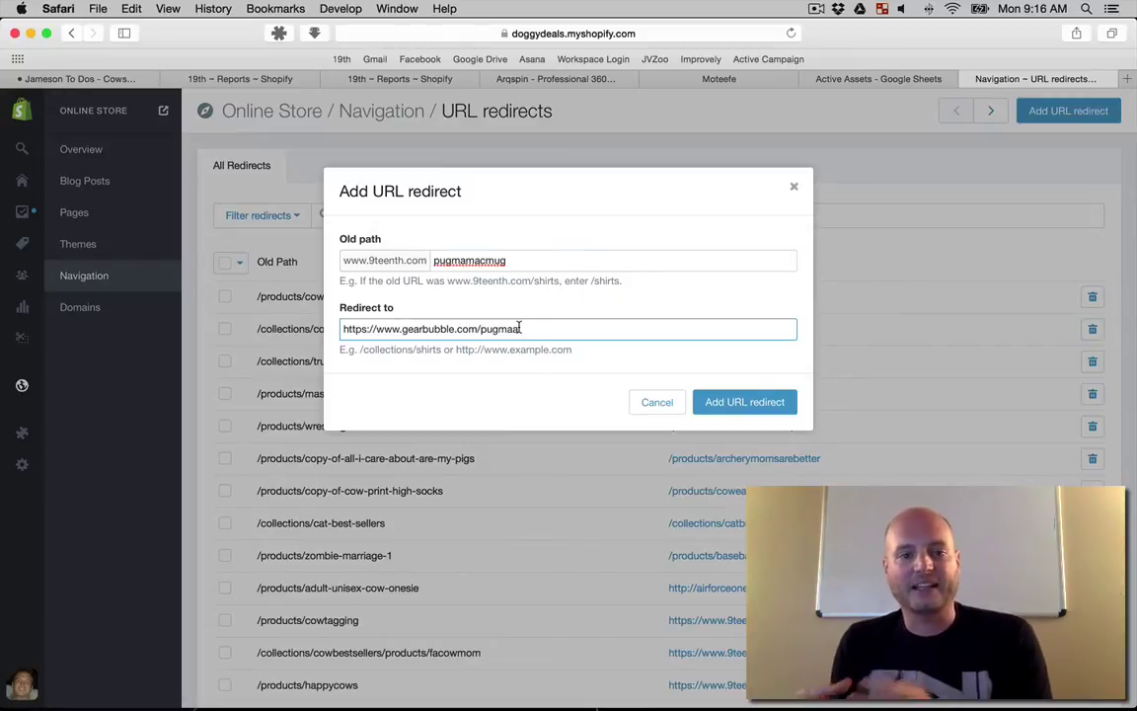
drag(530, 259, 348, 255)
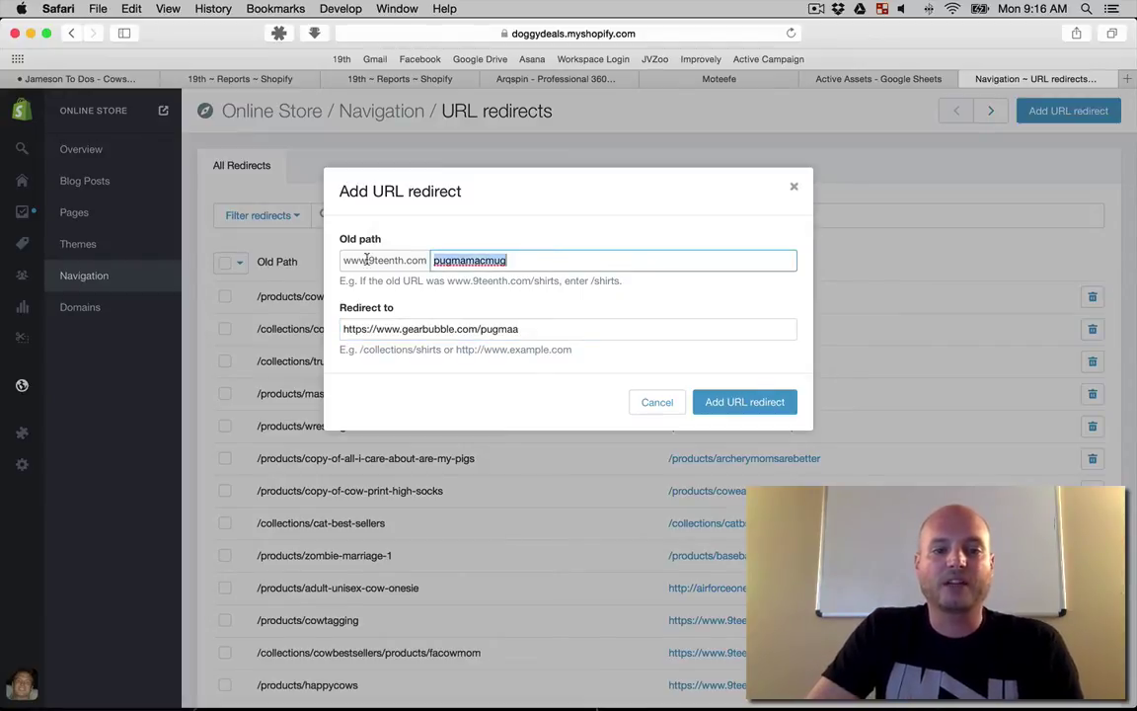
click(422, 260)
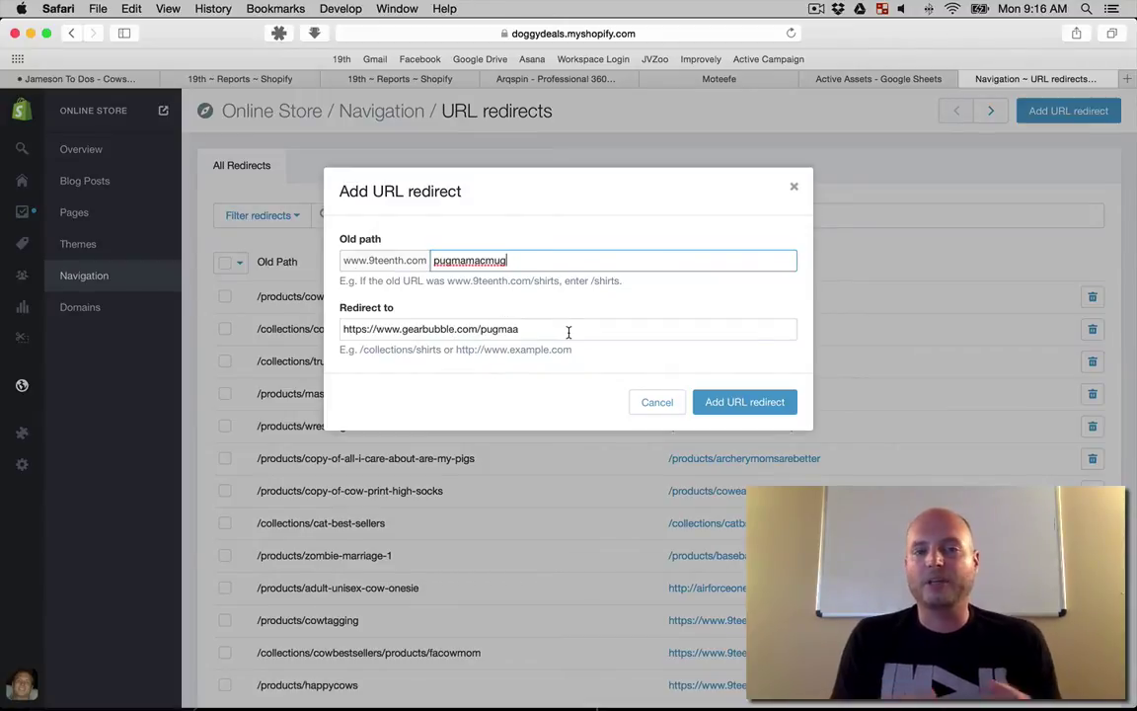
drag(569, 332, 312, 329)
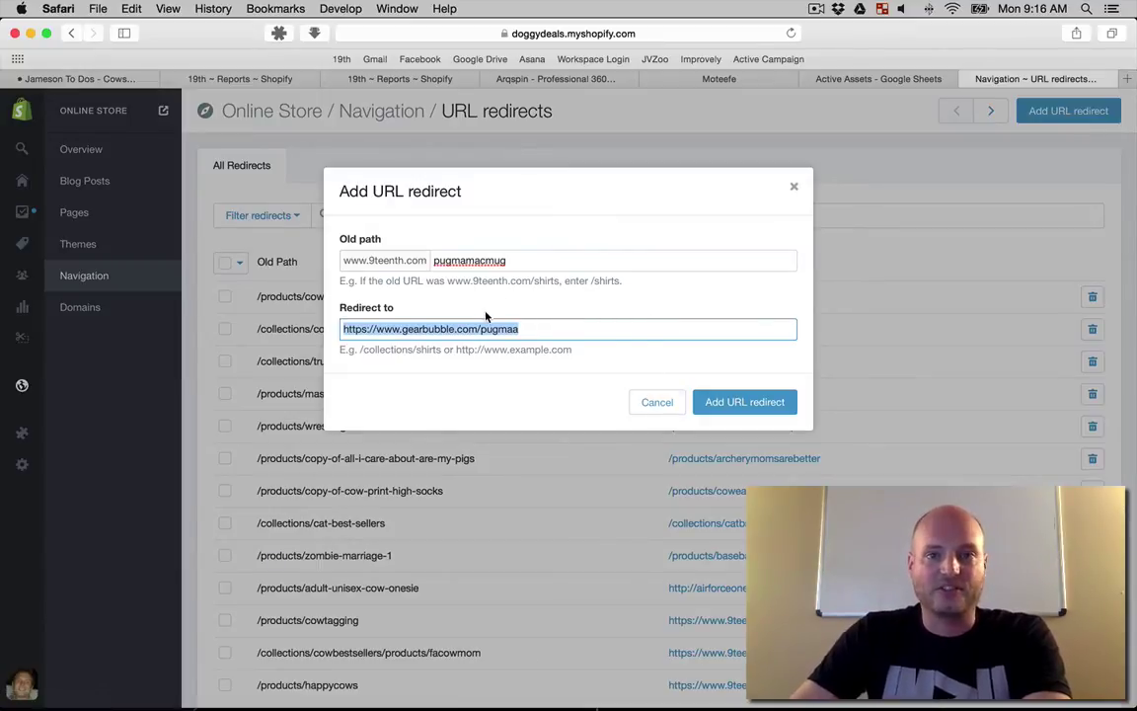
click(660, 402)
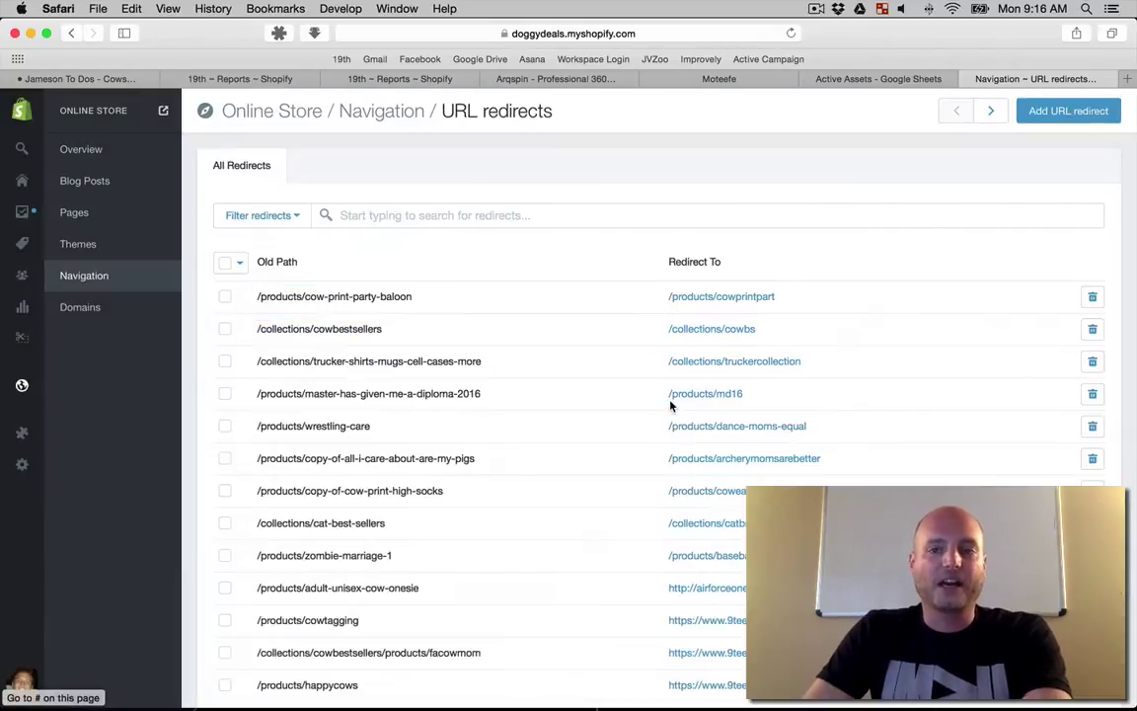
click(1086, 111)
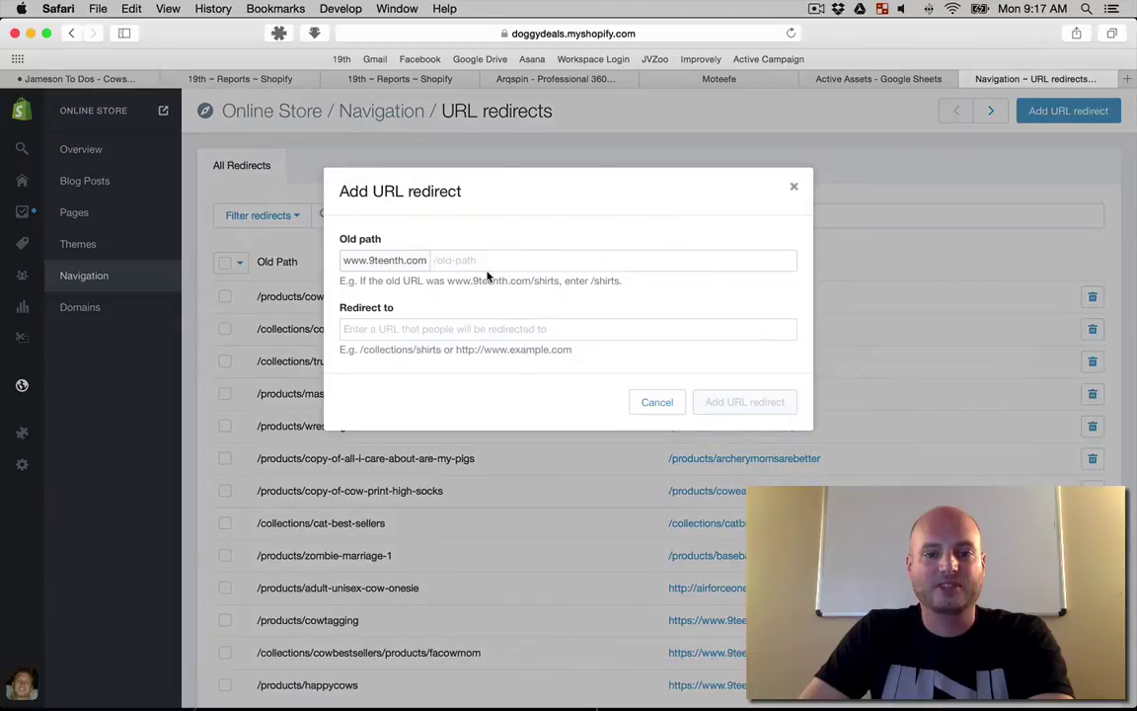
click(512, 257)
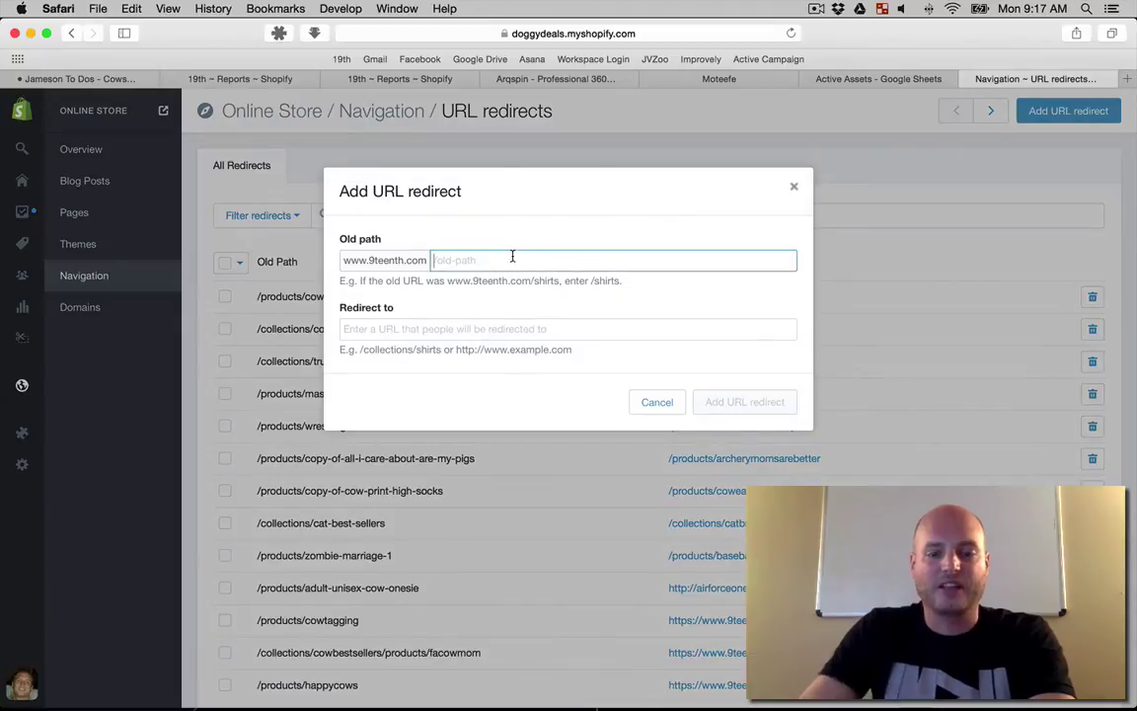
text(pugmamac)
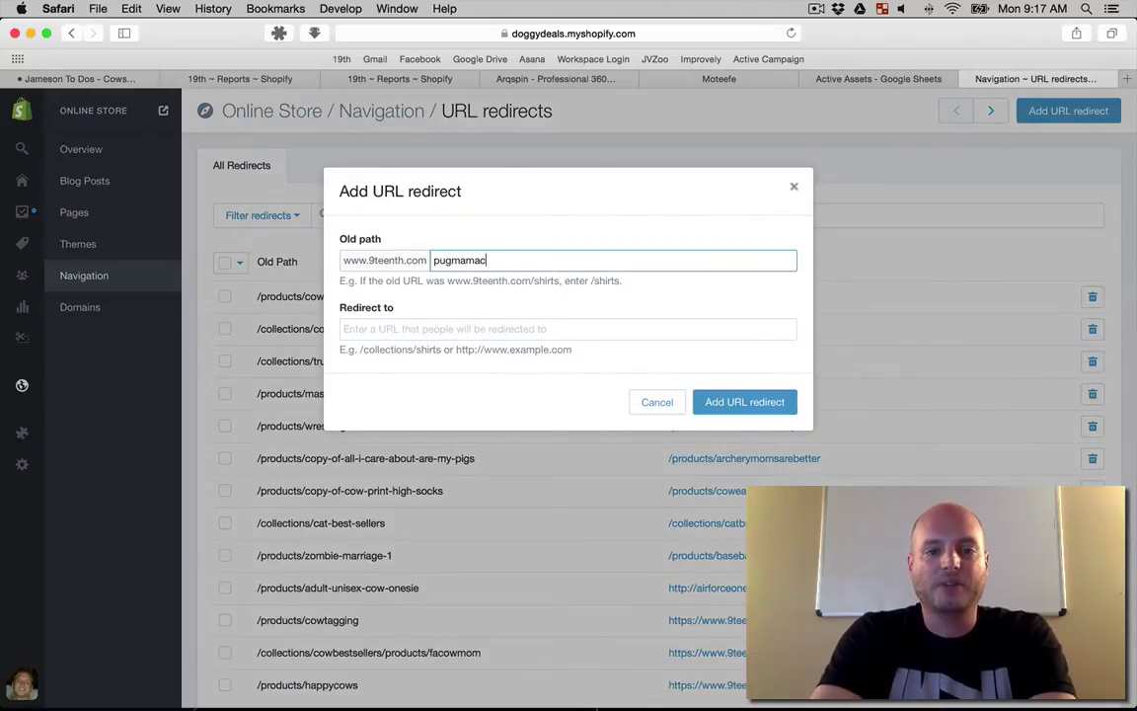
text(ug)
key(Tab)
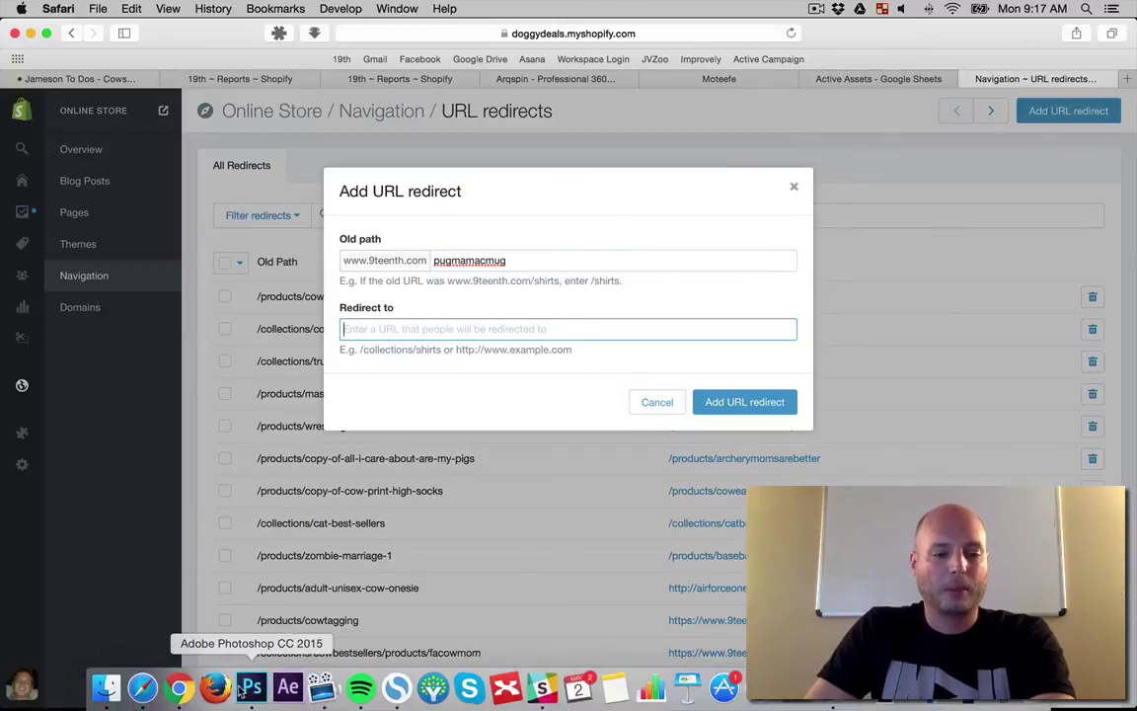
click(183, 687)
click(474, 60)
key(super+c)
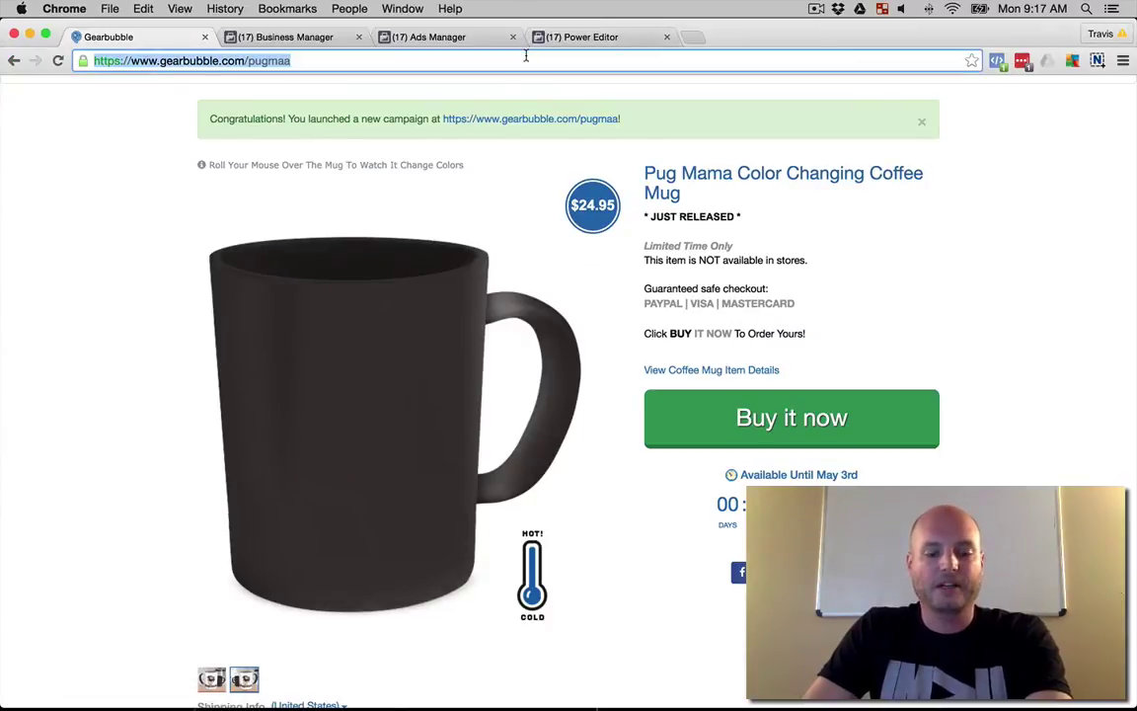
mouse_move(221, 699)
click(142, 688)
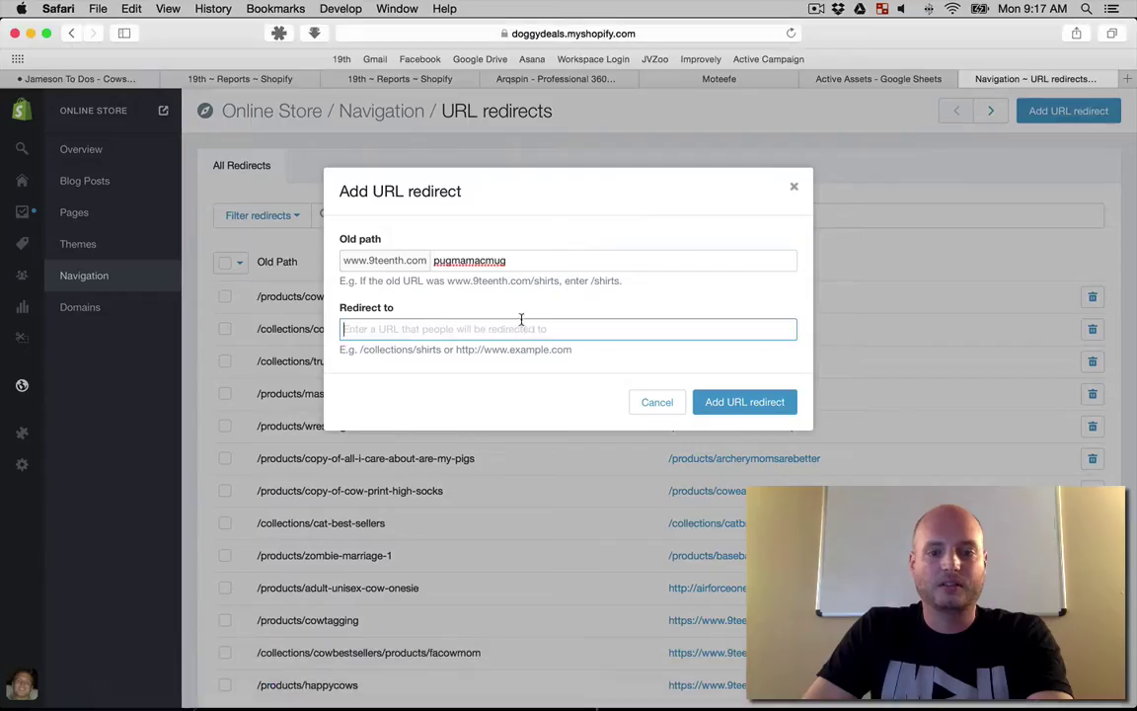
key(super+v)
click(747, 403)
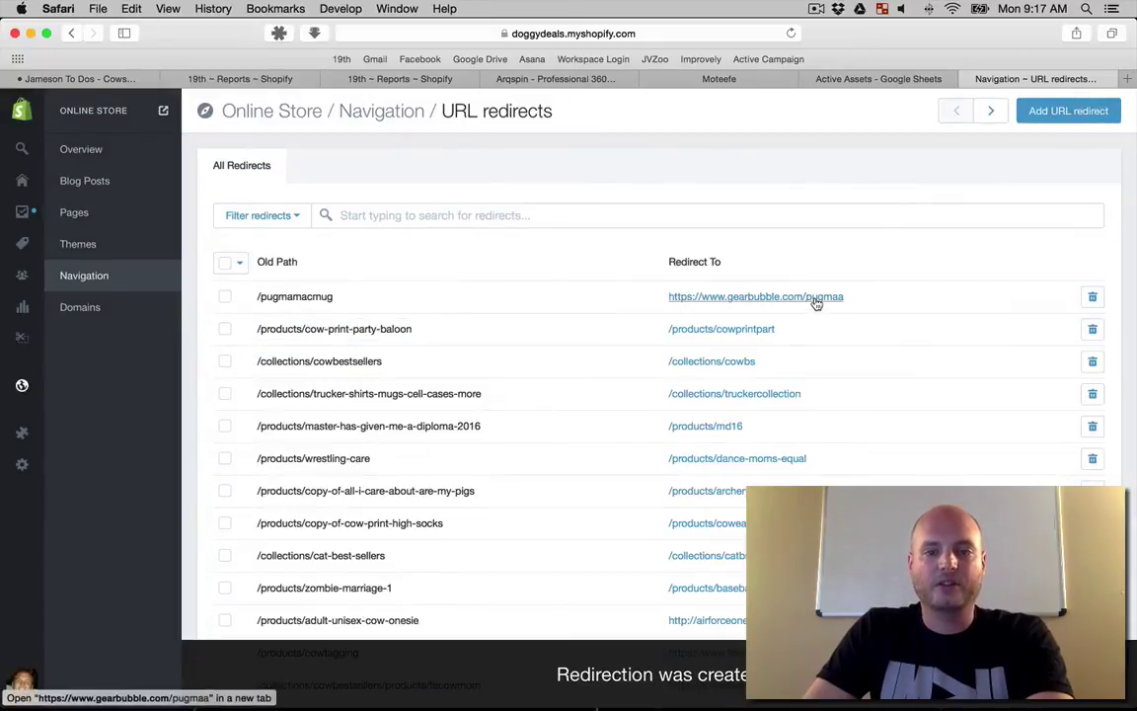
Load 9teenth.com/pugmamacmug in Safari and confirm it lands on the GearBubble Pug Mama mug page.
click(699, 35)
text(9teenth.com/pugmamacmug)
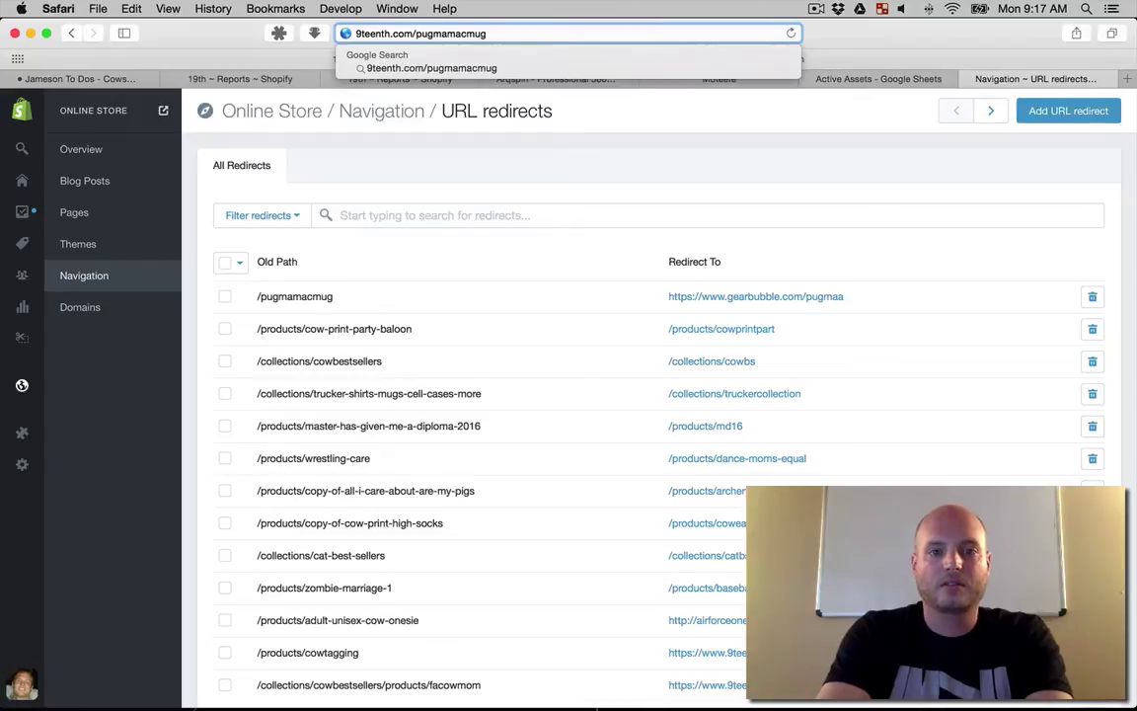
key(super+a)
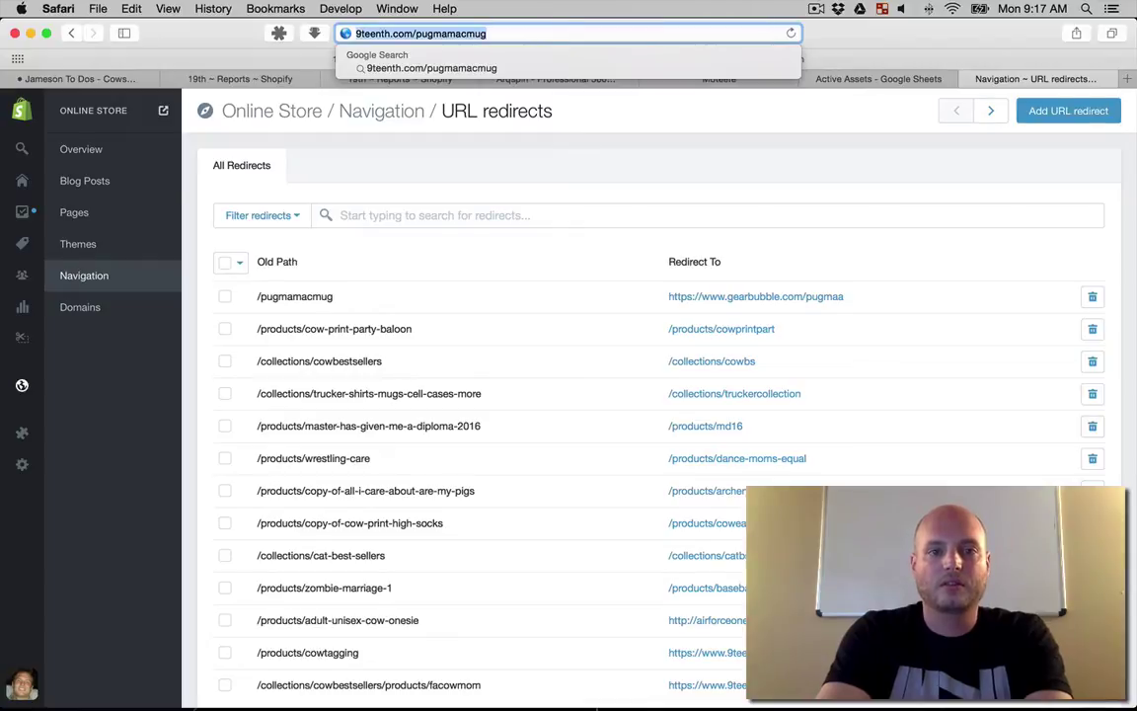
key(Return)
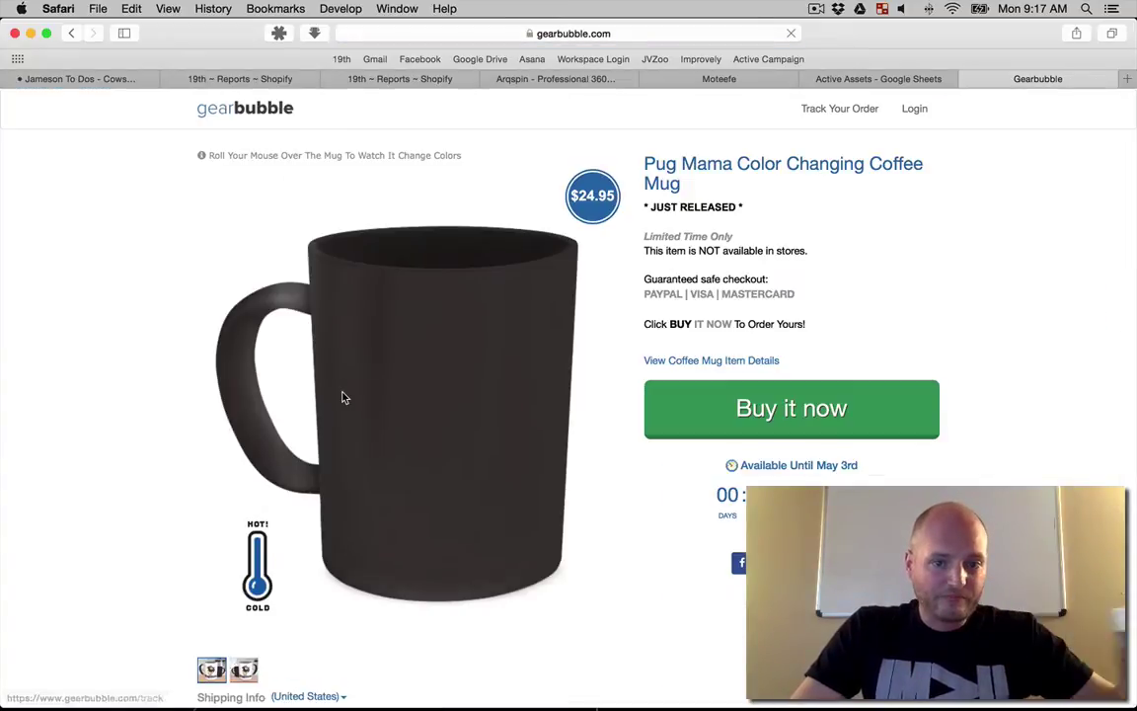
mouse_move(351, 397)
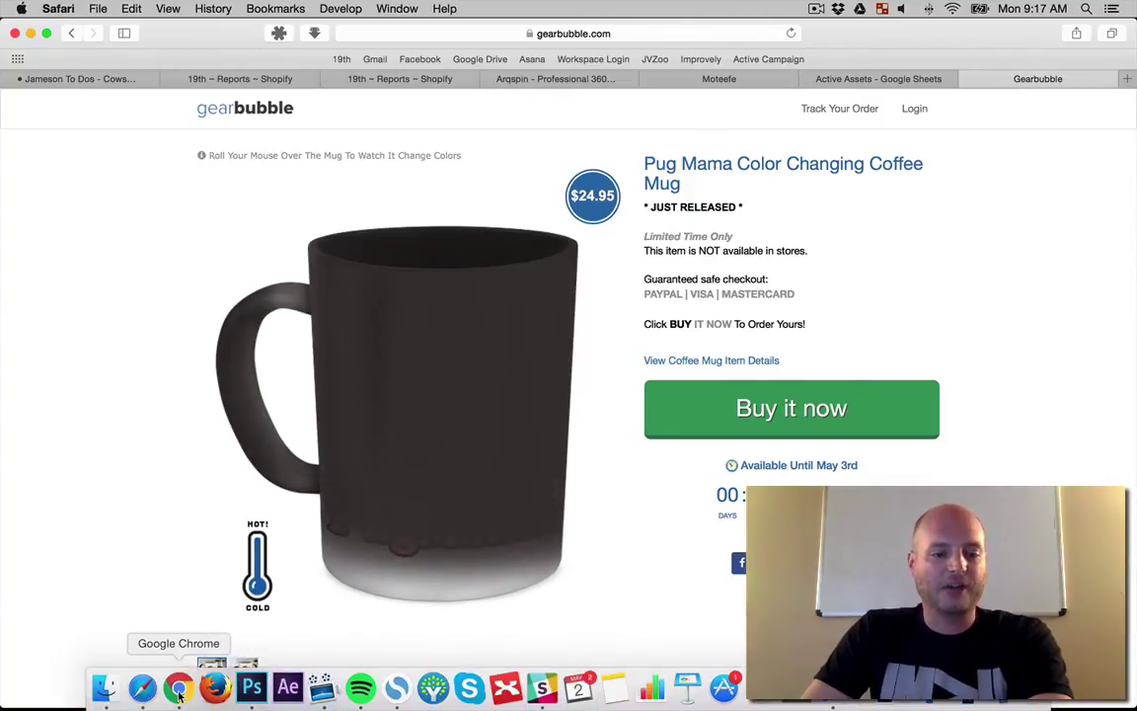
Go to the ad account's Power Editor Ads list and start creating a new ad.
click(176, 689)
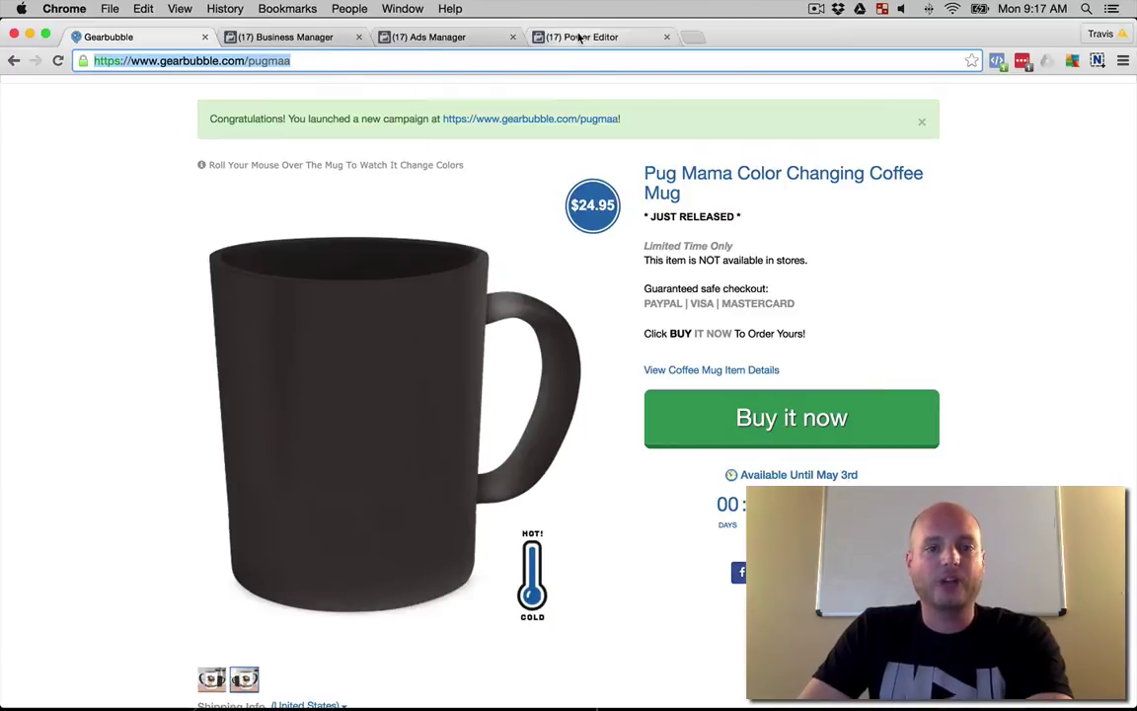
click(610, 37)
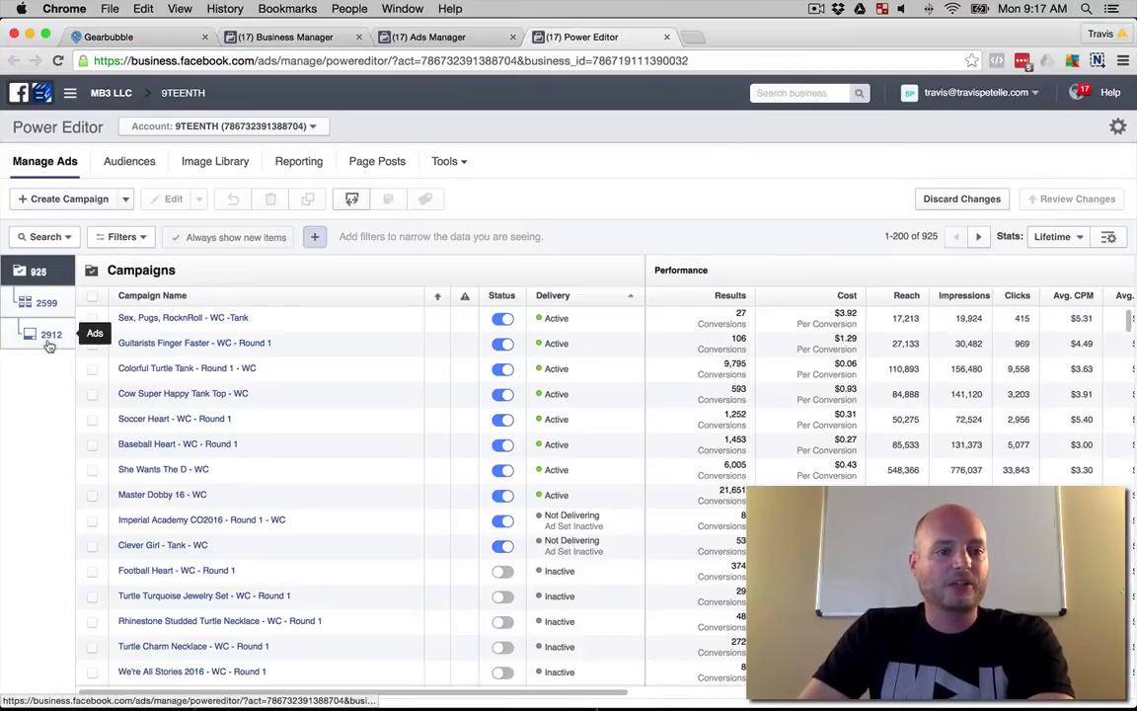
click(50, 335)
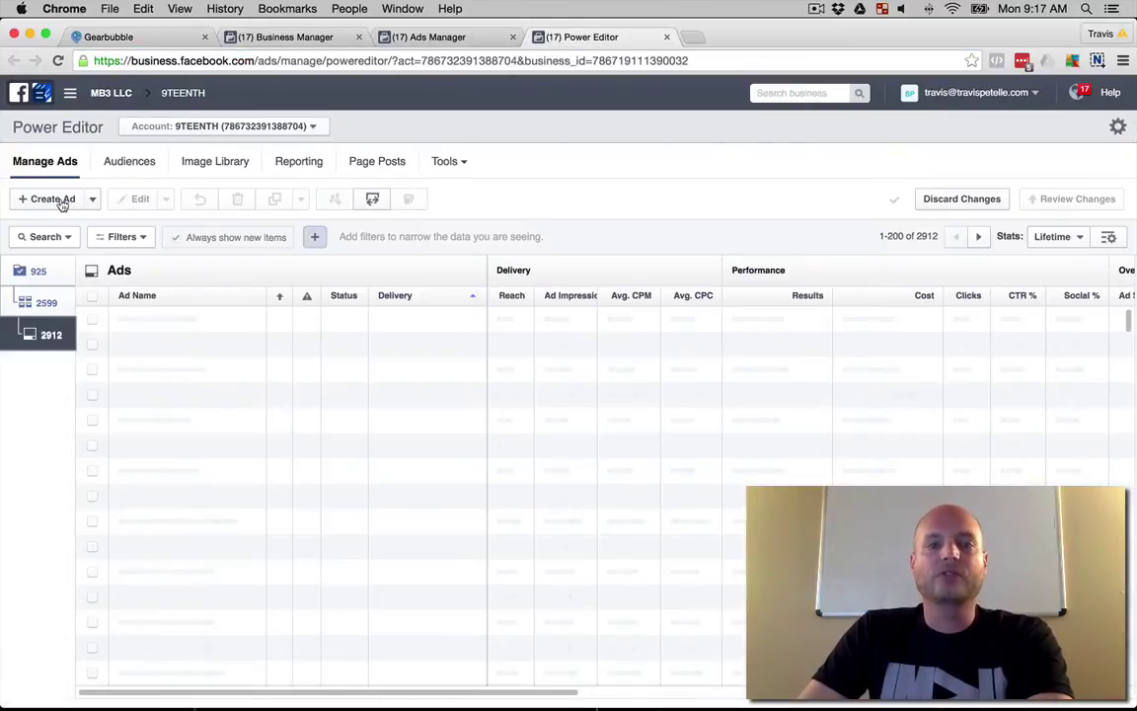
click(55, 200)
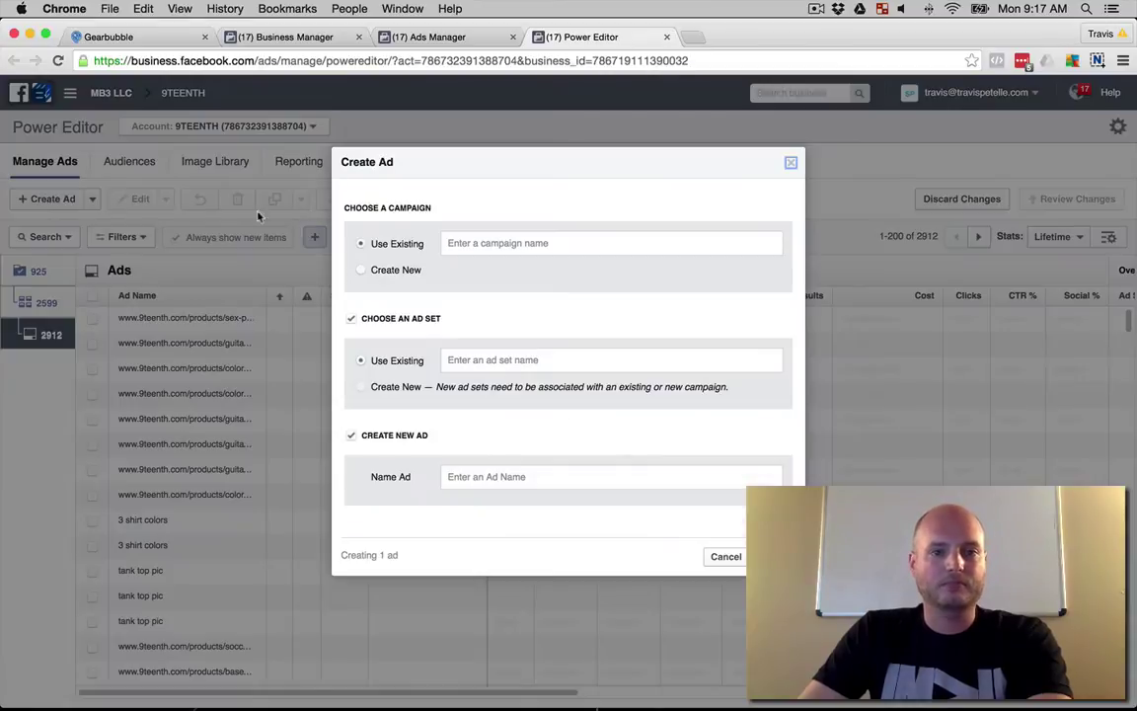
Create Video Views campaign 'Pug Mama Color Change Mug - Video' with an ad set and ad 'video of color changing mug'.
click(394, 402)
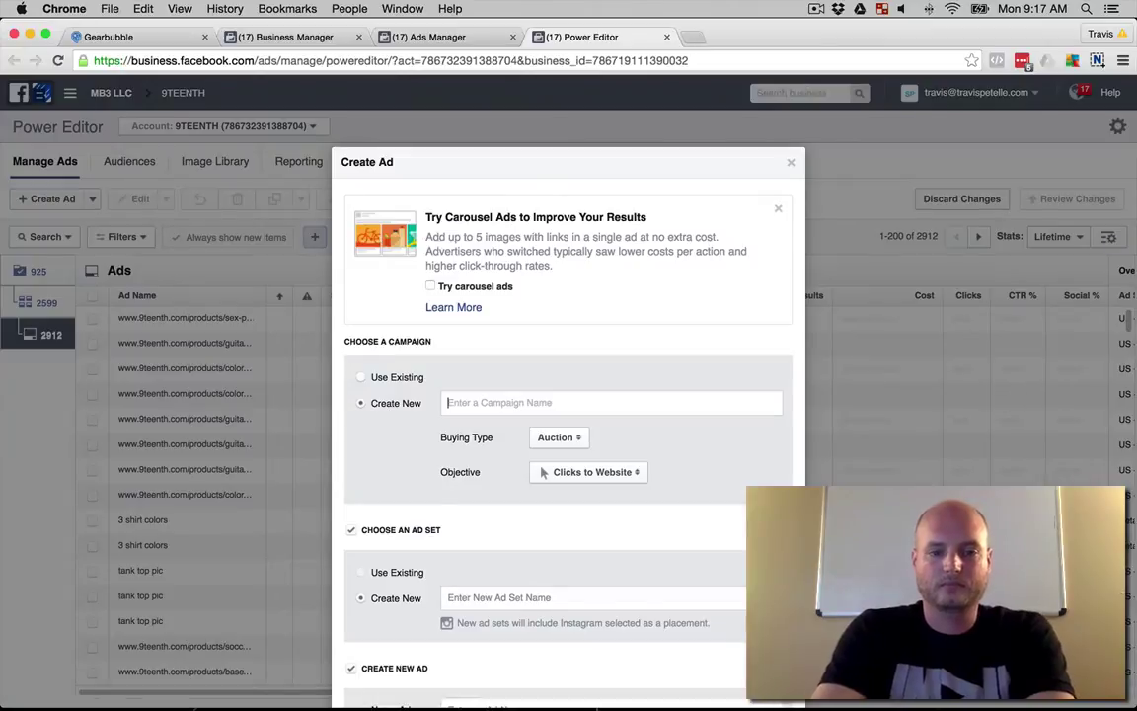
text(Pug Mama Color Change Mug - Video)
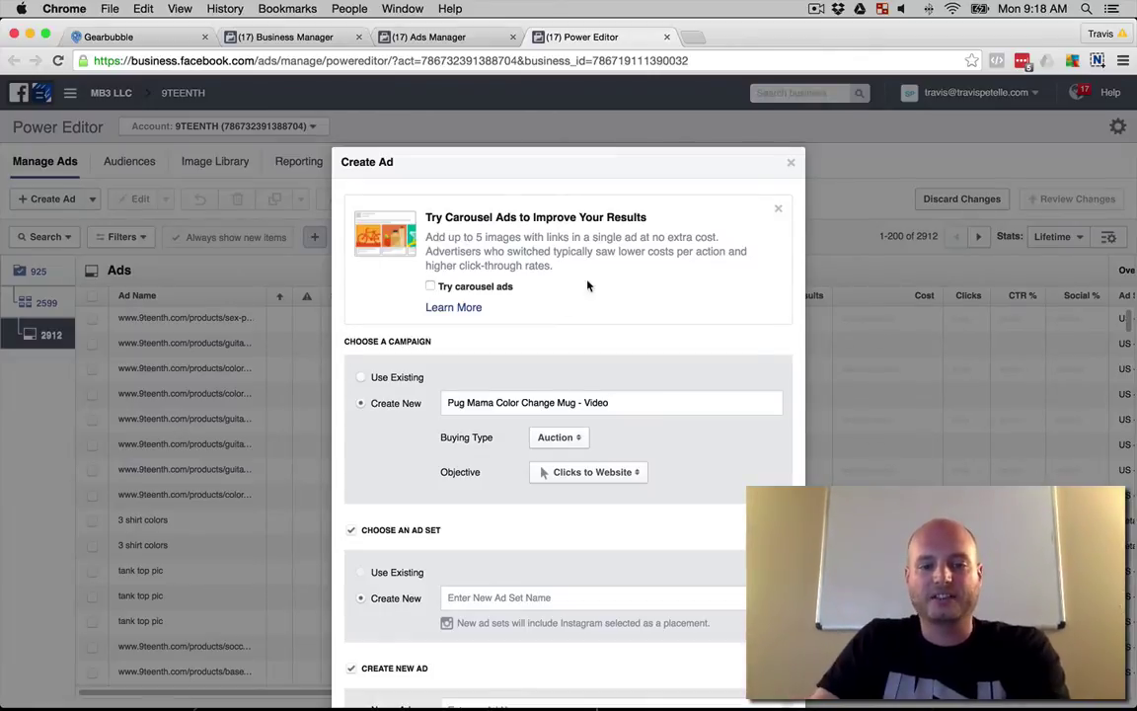
scroll(592, 285, down, 2)
click(589, 389)
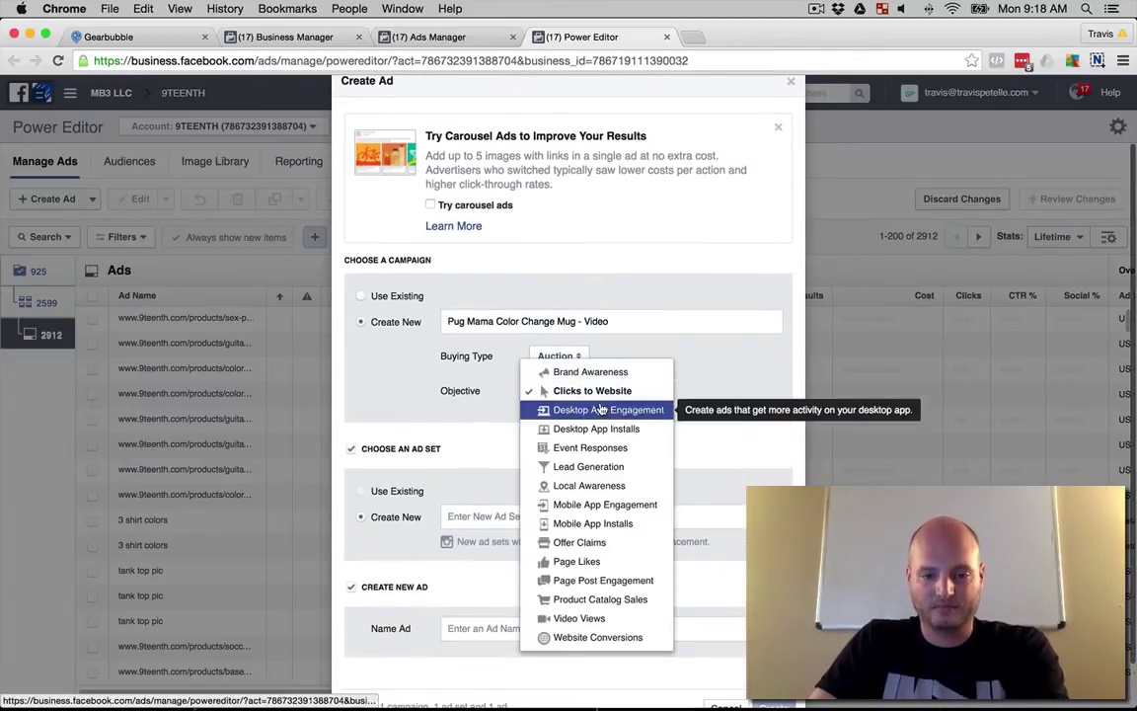
click(592, 618)
scroll(378, 364, down, 1)
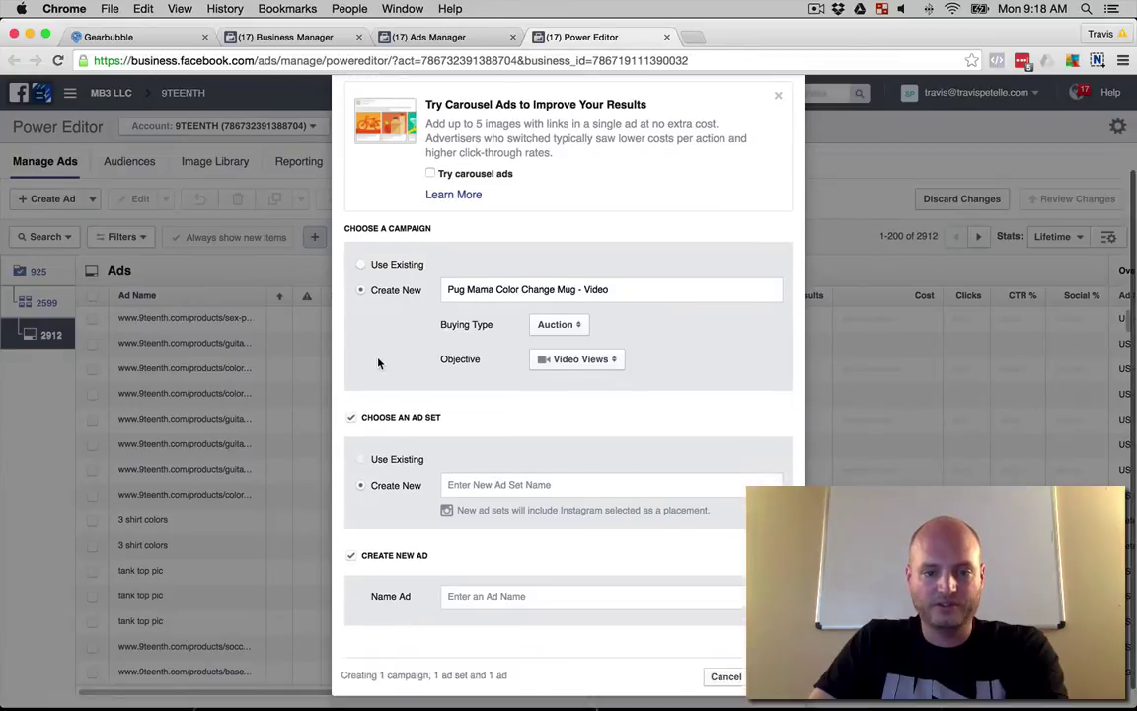
scroll(378, 364, down, 1)
text(US)
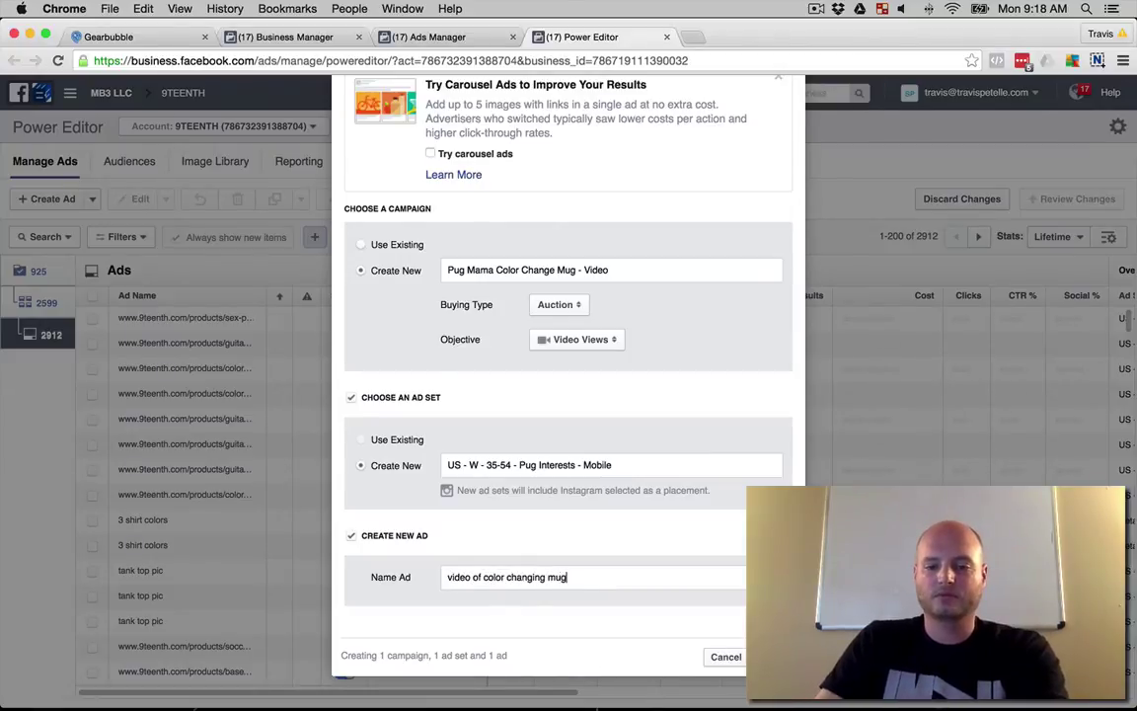
click(784, 657)
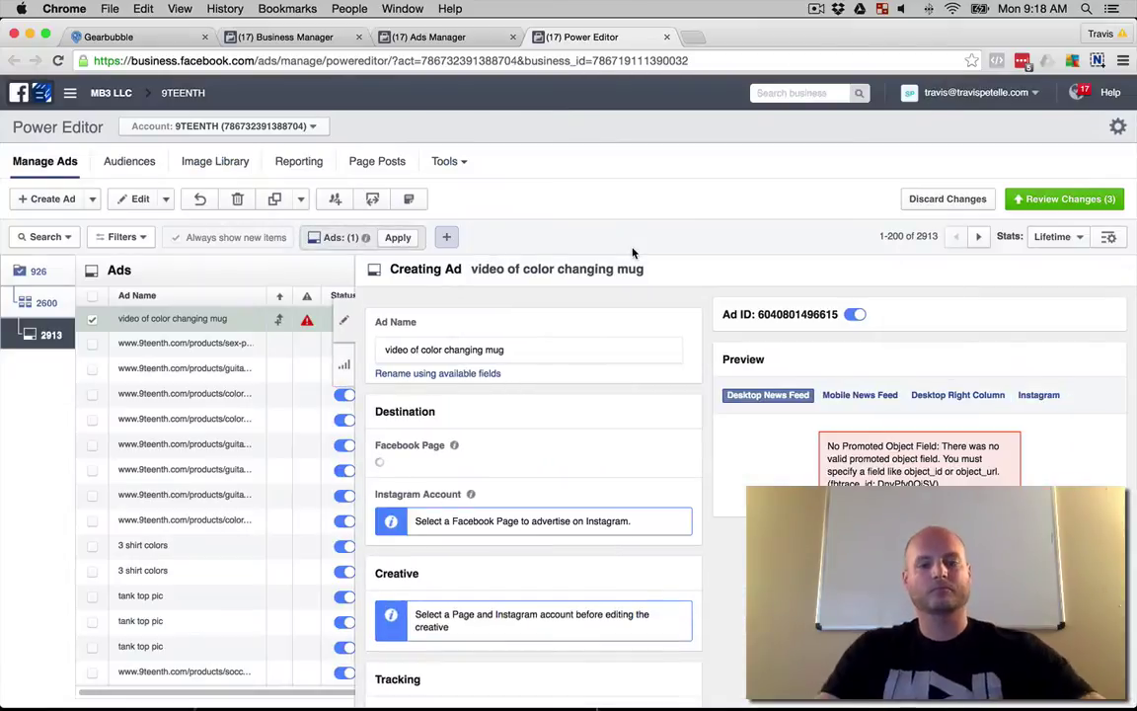
Limit the pug ad set's placements to Mobile News Feed, dropping Instagram and desktop placements.
click(44, 305)
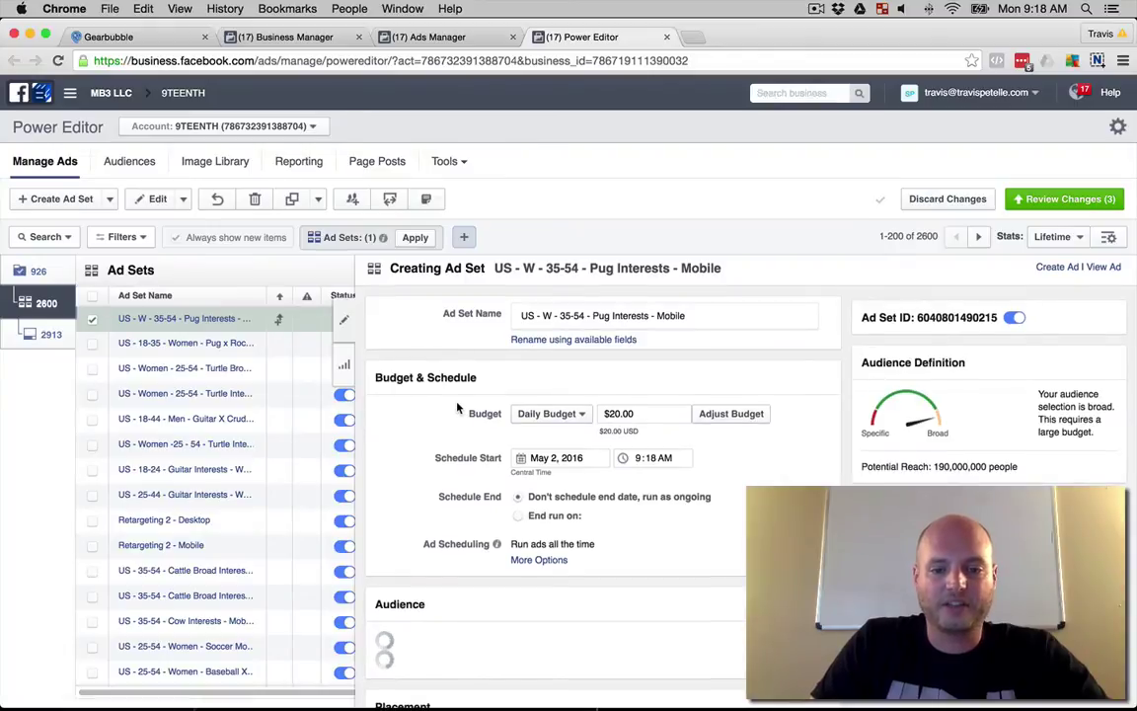
scroll(459, 411, down, 1)
scroll(459, 411, down, 10)
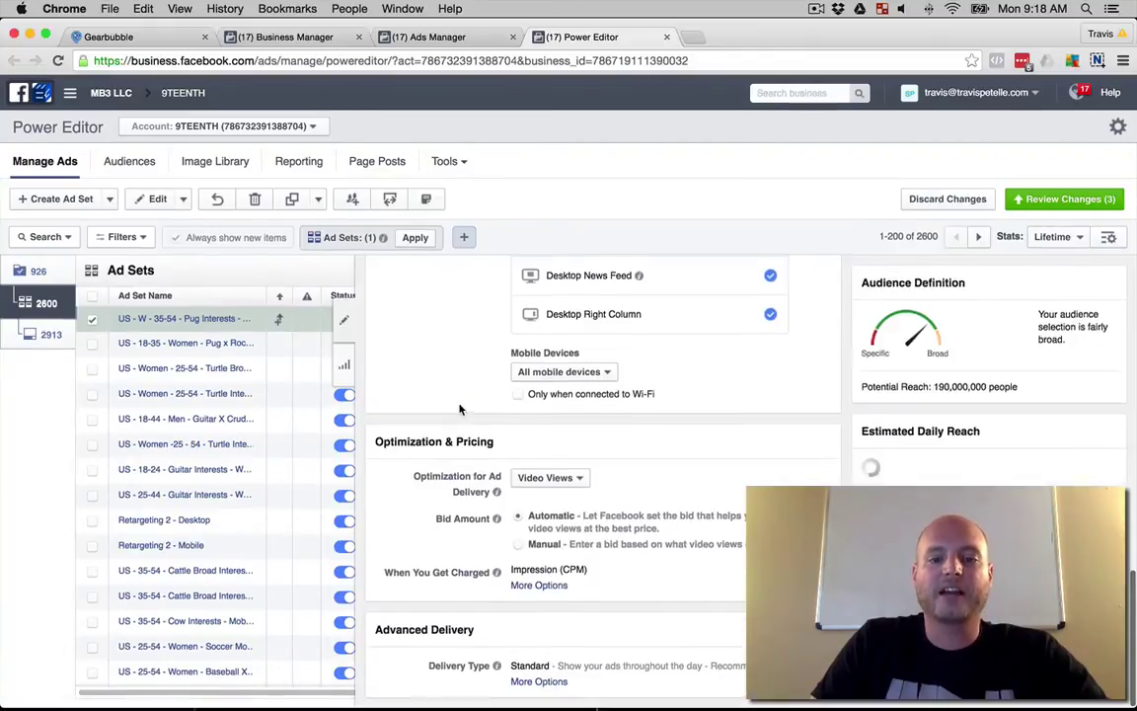
scroll(593, 366, up, 2)
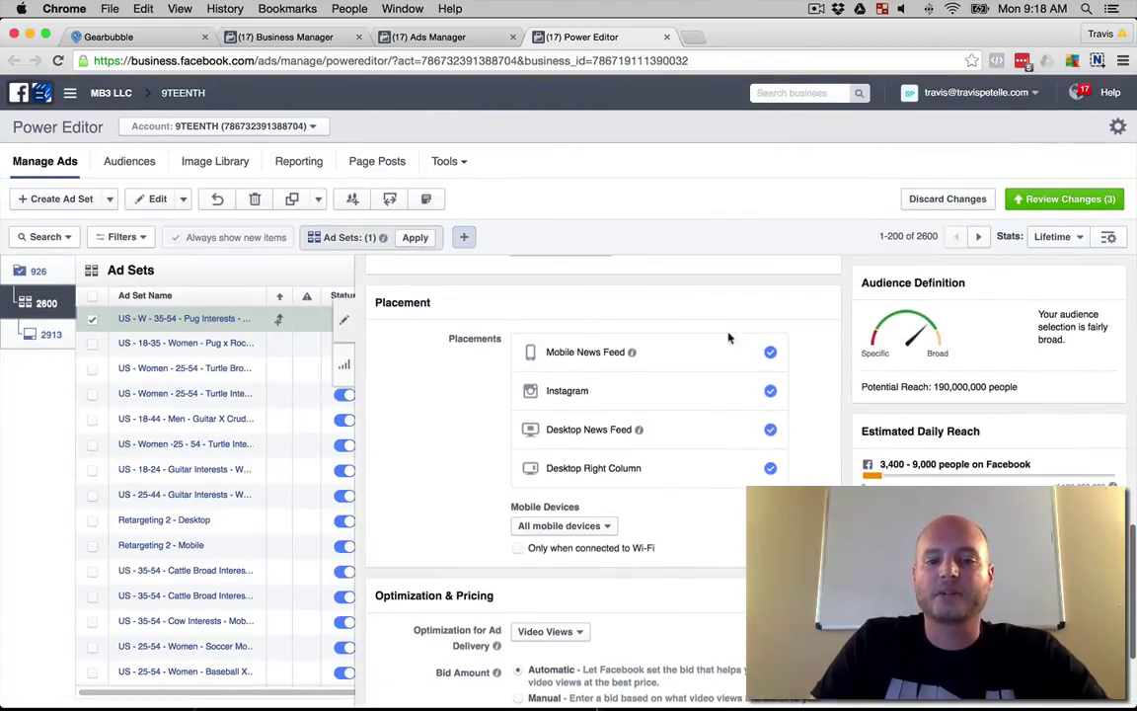
scroll(695, 355, up, 1)
click(769, 404)
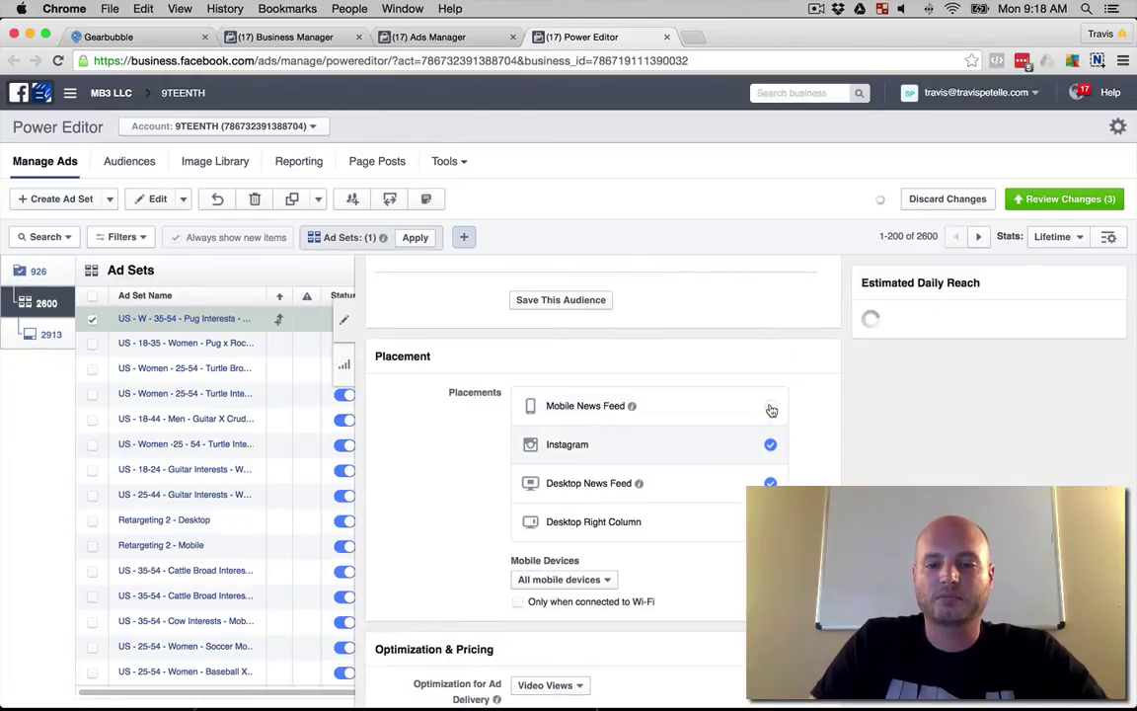
click(769, 405)
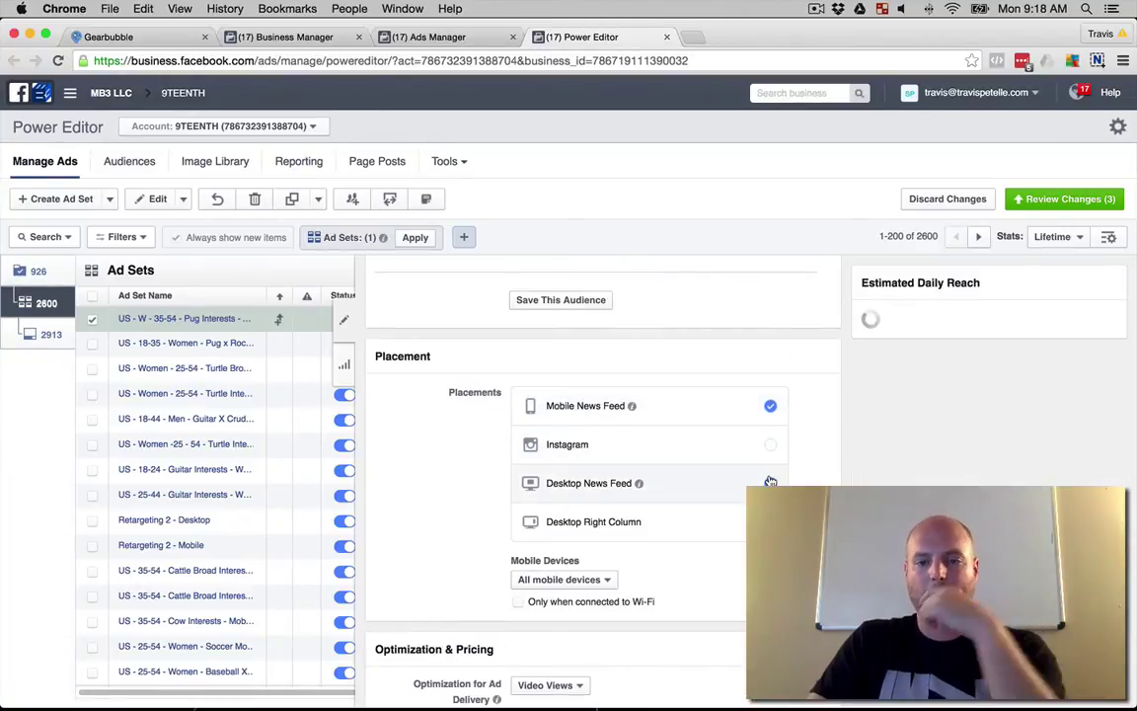
scroll(444, 482, down, 4)
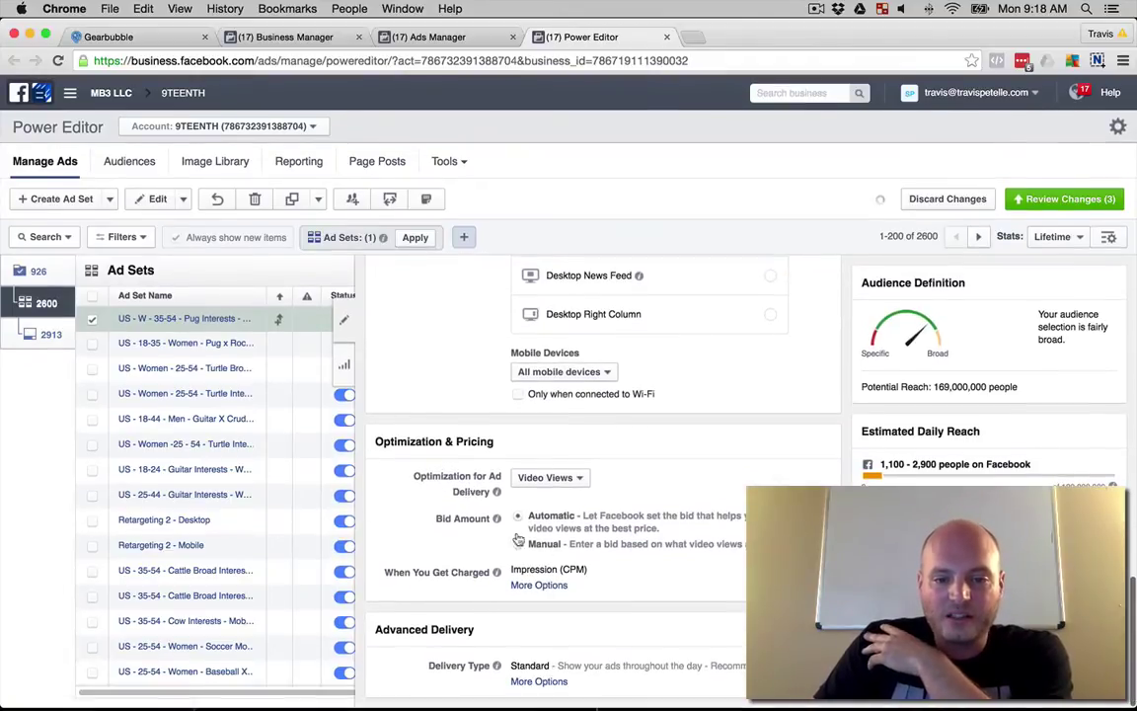
scroll(449, 525, up, 4)
scroll(440, 522, up, 5)
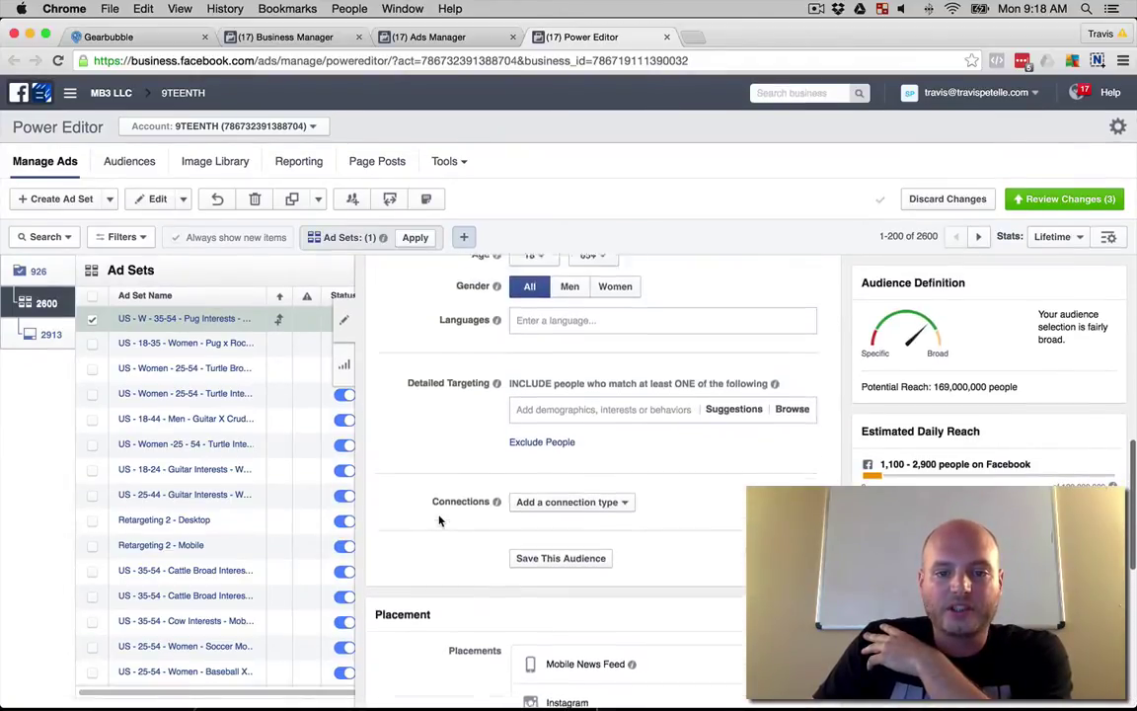
Add Pugs, Puglife, Pugs Not Drugs, Pugs Rule, Pug Rescue of Florida and similar interests.
click(541, 456)
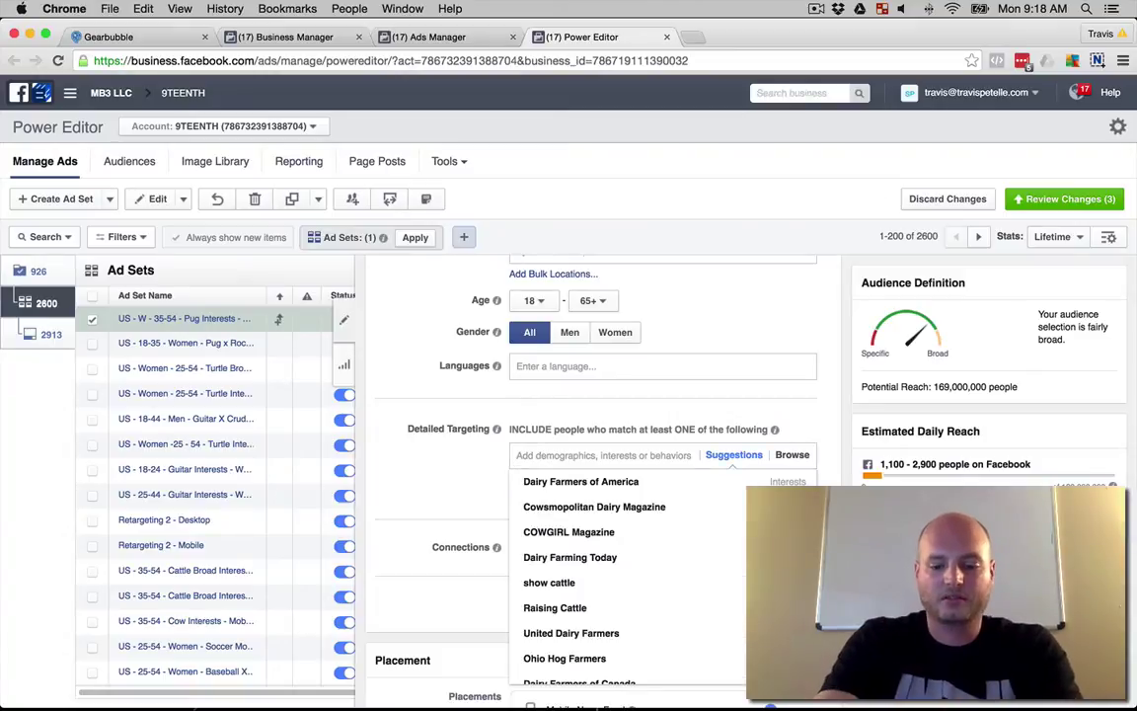
text(pugs)
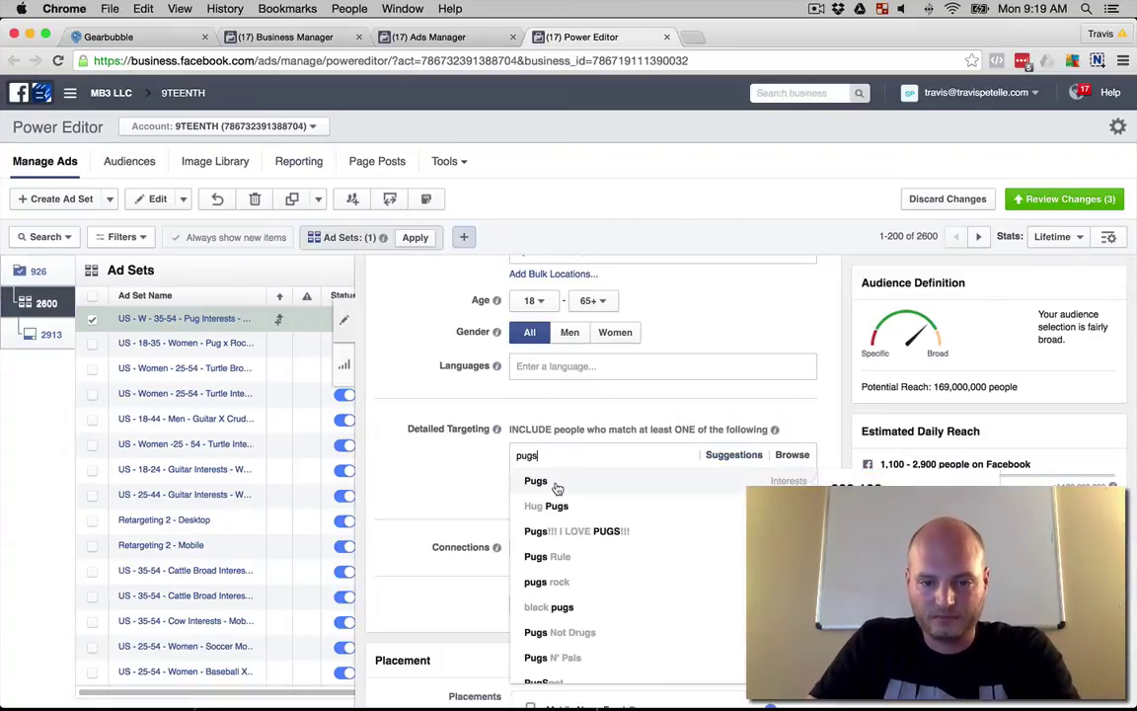
click(560, 484)
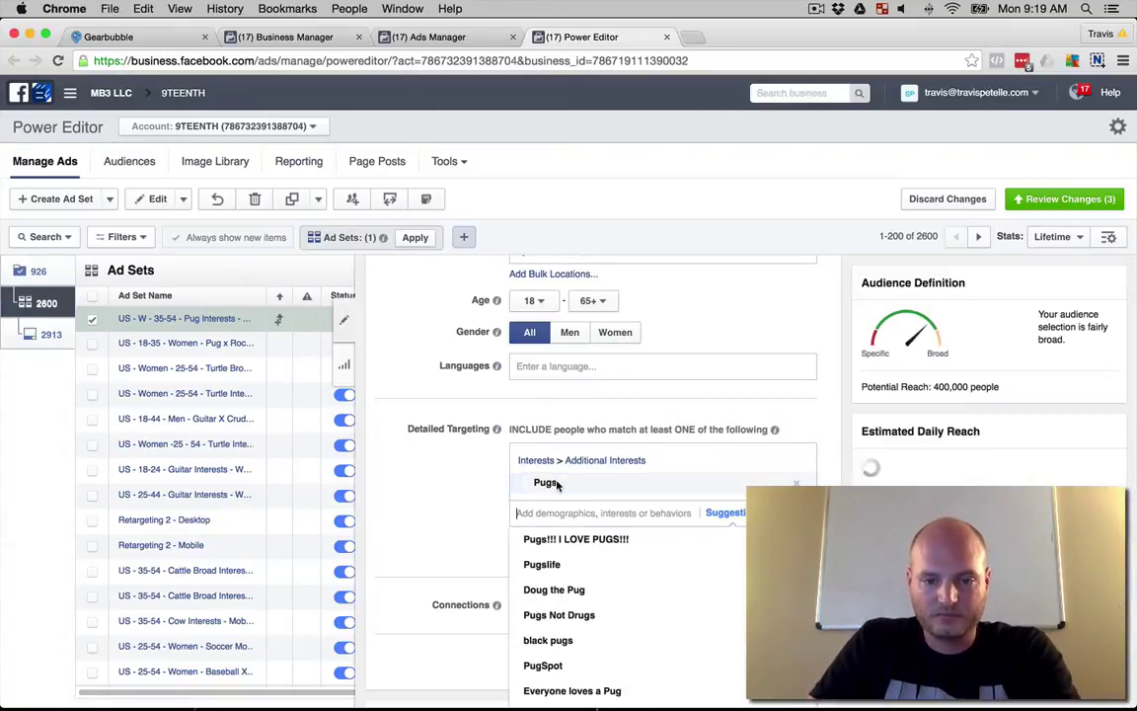
click(574, 536)
click(543, 561)
scroll(379, 441, down, 3)
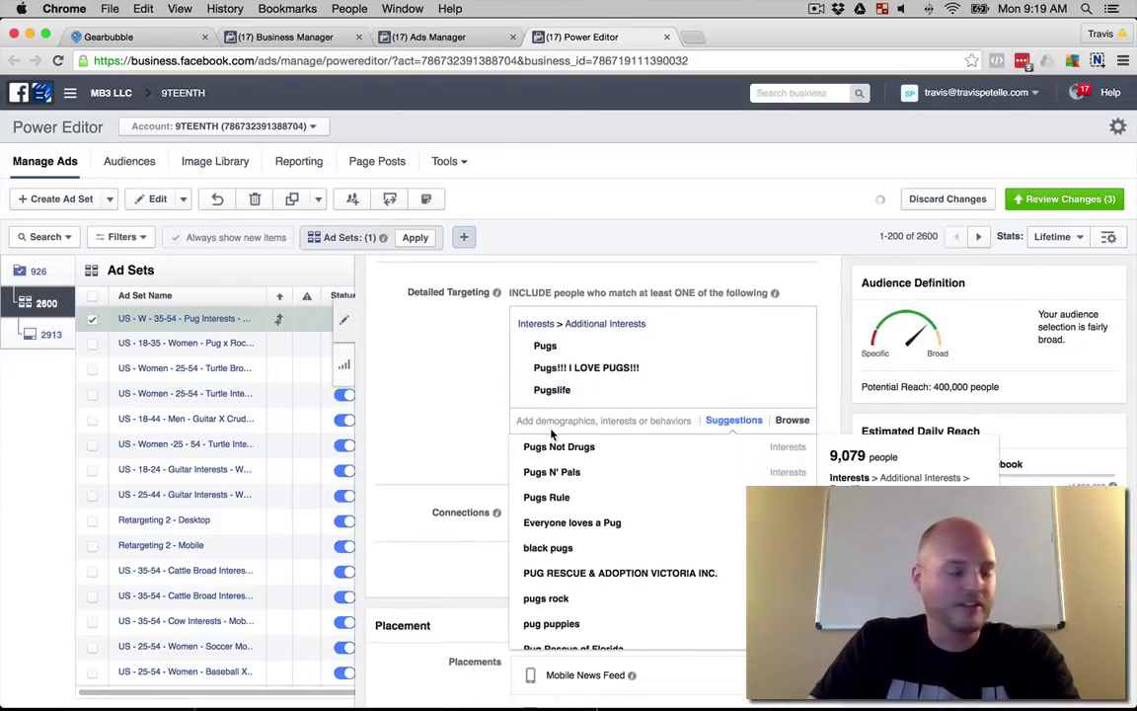
click(550, 448)
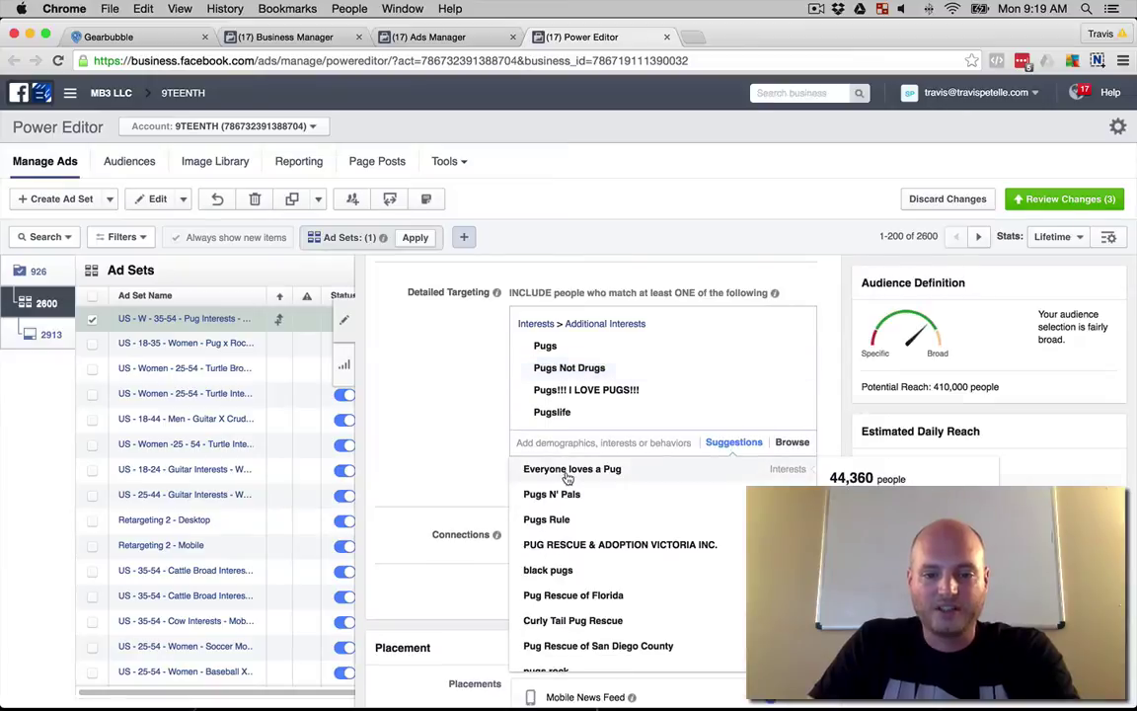
click(558, 473)
scroll(434, 410, down, 2)
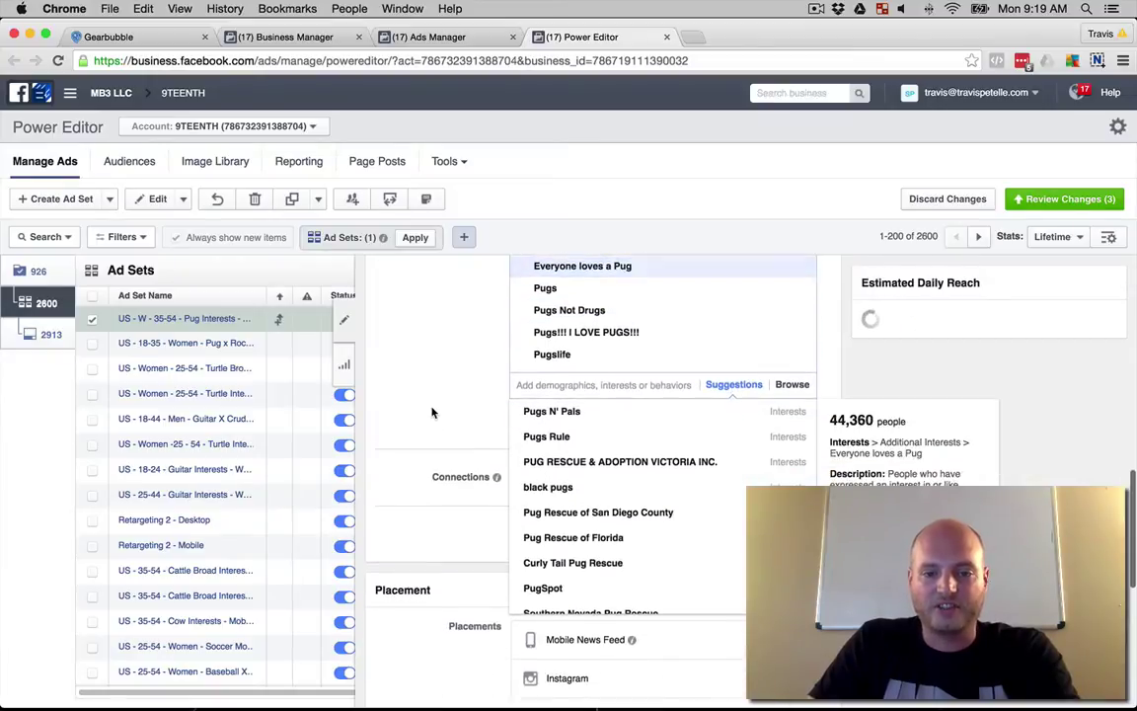
click(559, 551)
click(569, 413)
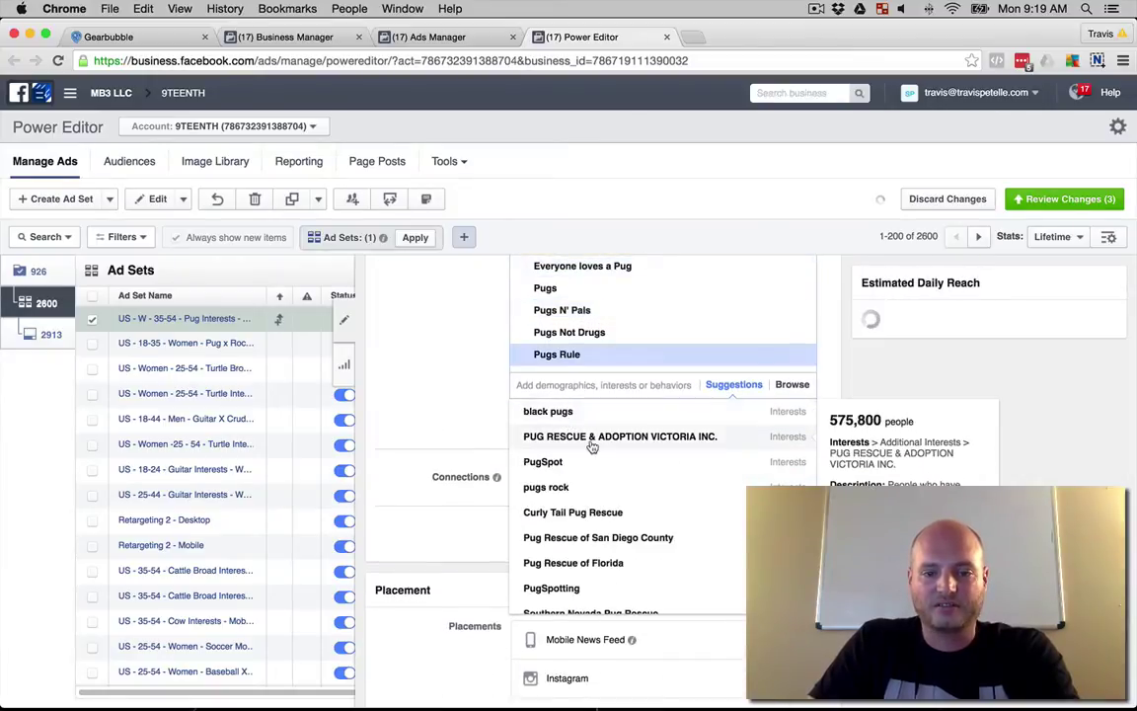
click(589, 438)
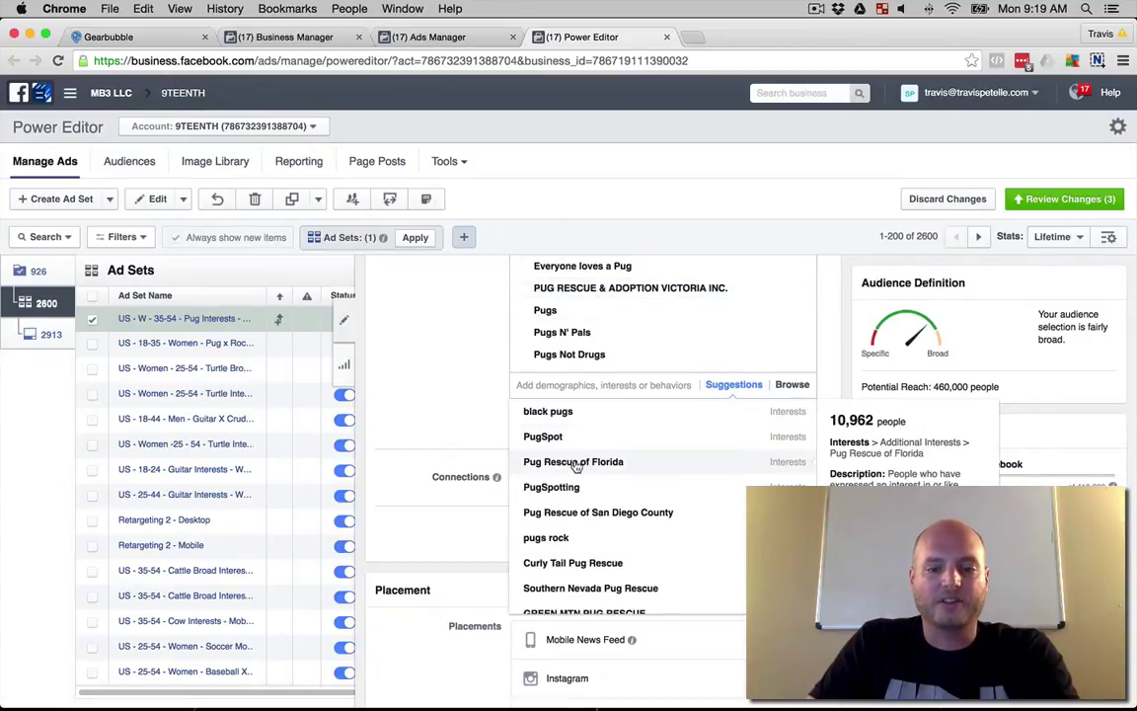
click(577, 463)
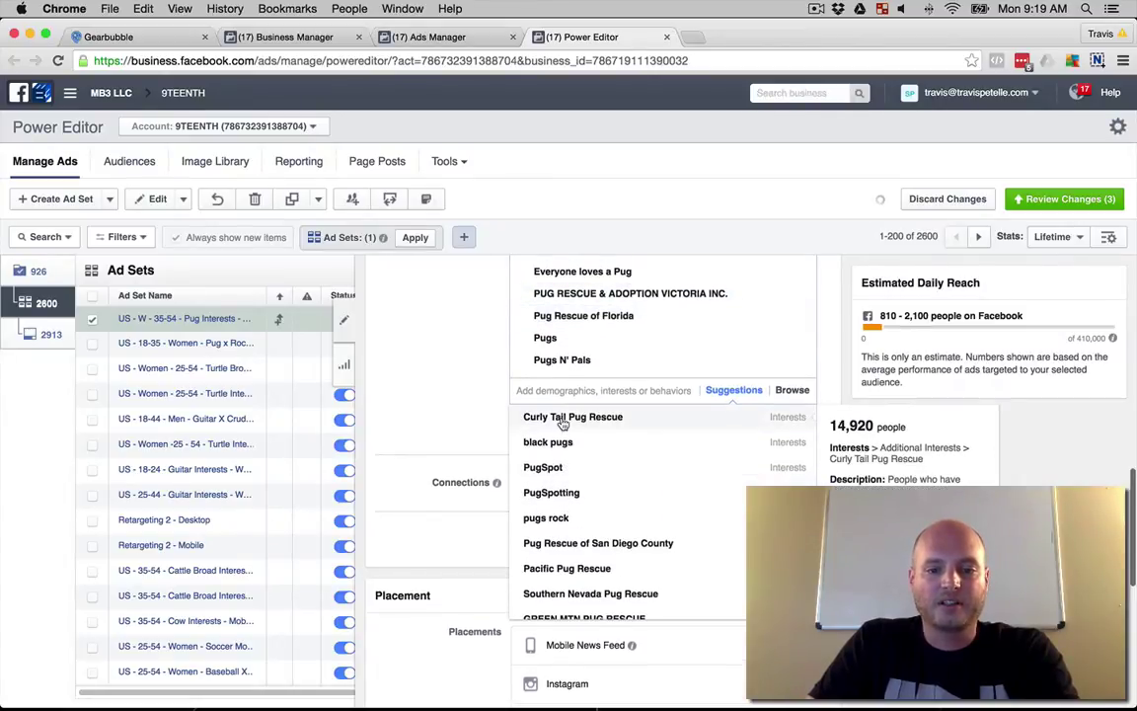
Add Curly Tail, Pacific, Midwest, Seattle and Michigan Pug Rescue, PugSpot and pug puppies as interests.
click(566, 422)
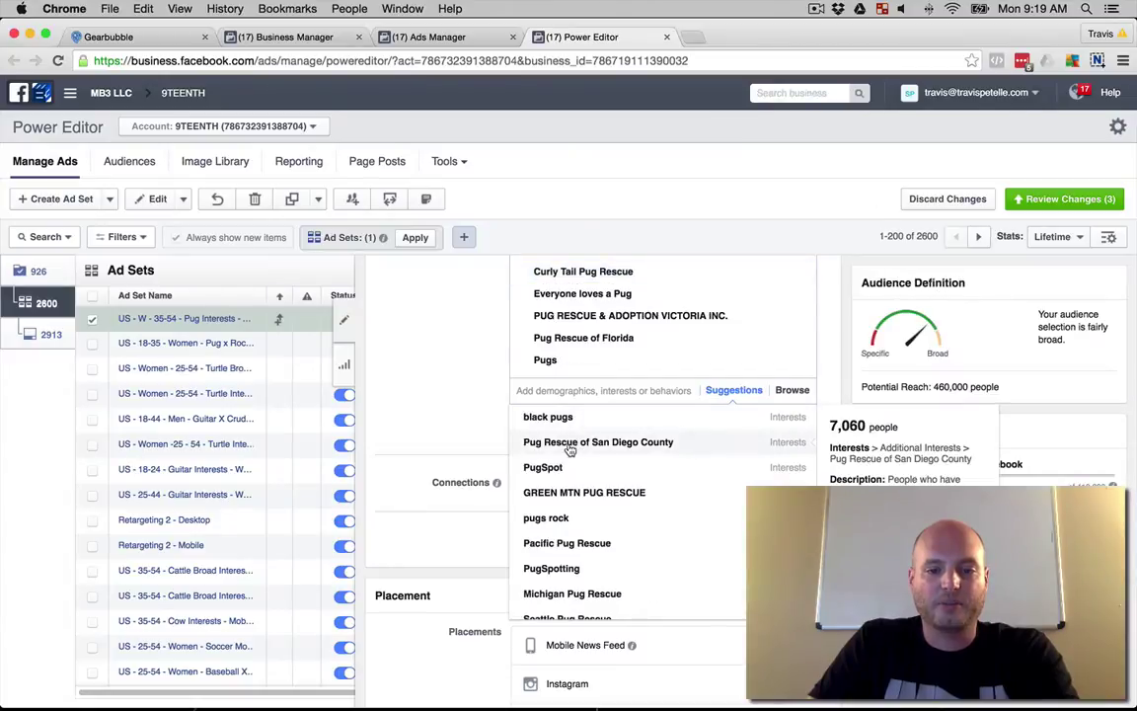
click(570, 447)
click(569, 444)
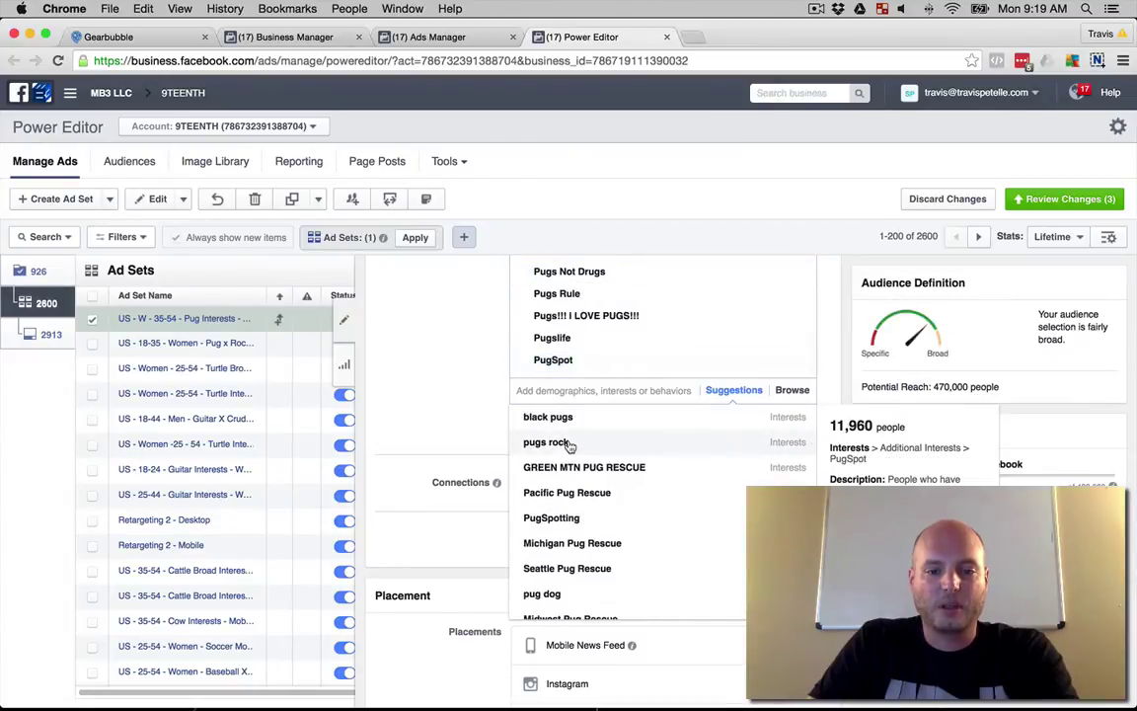
click(569, 446)
click(576, 445)
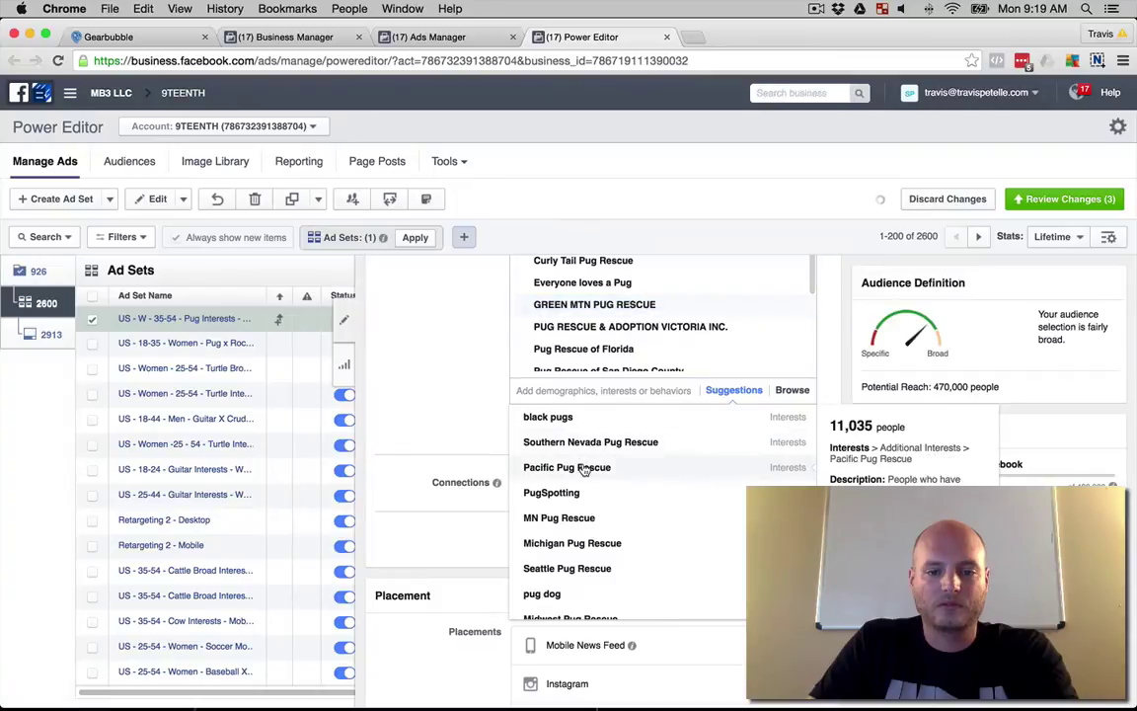
click(606, 464)
click(619, 446)
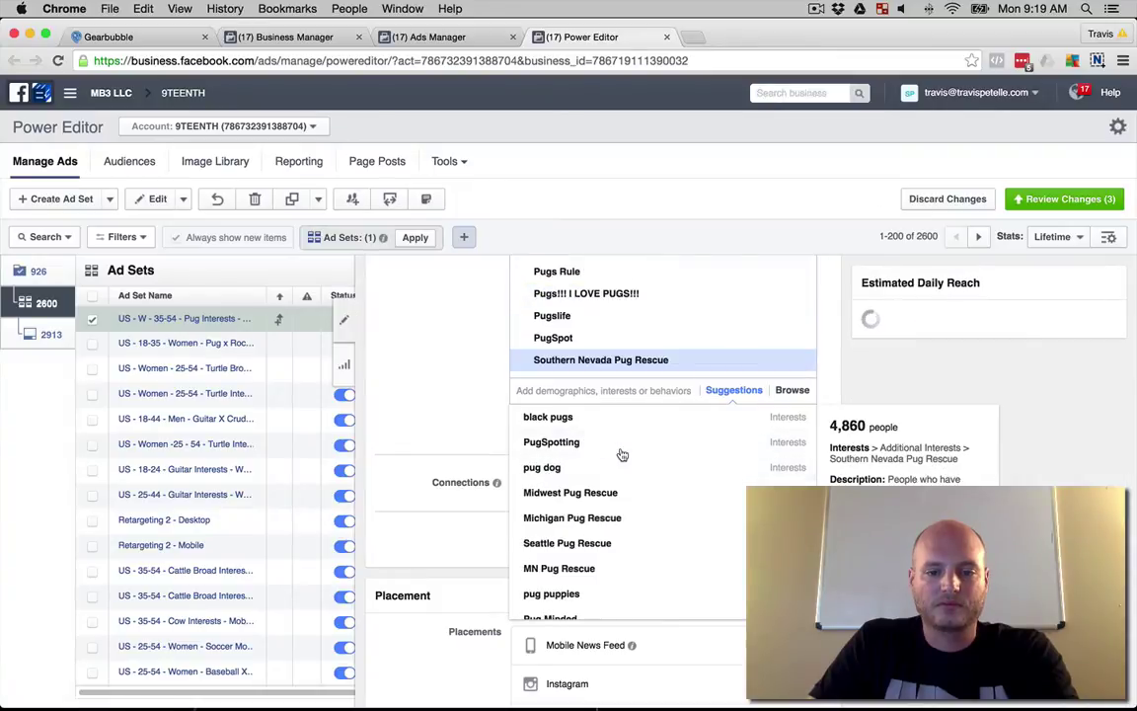
click(589, 491)
click(589, 493)
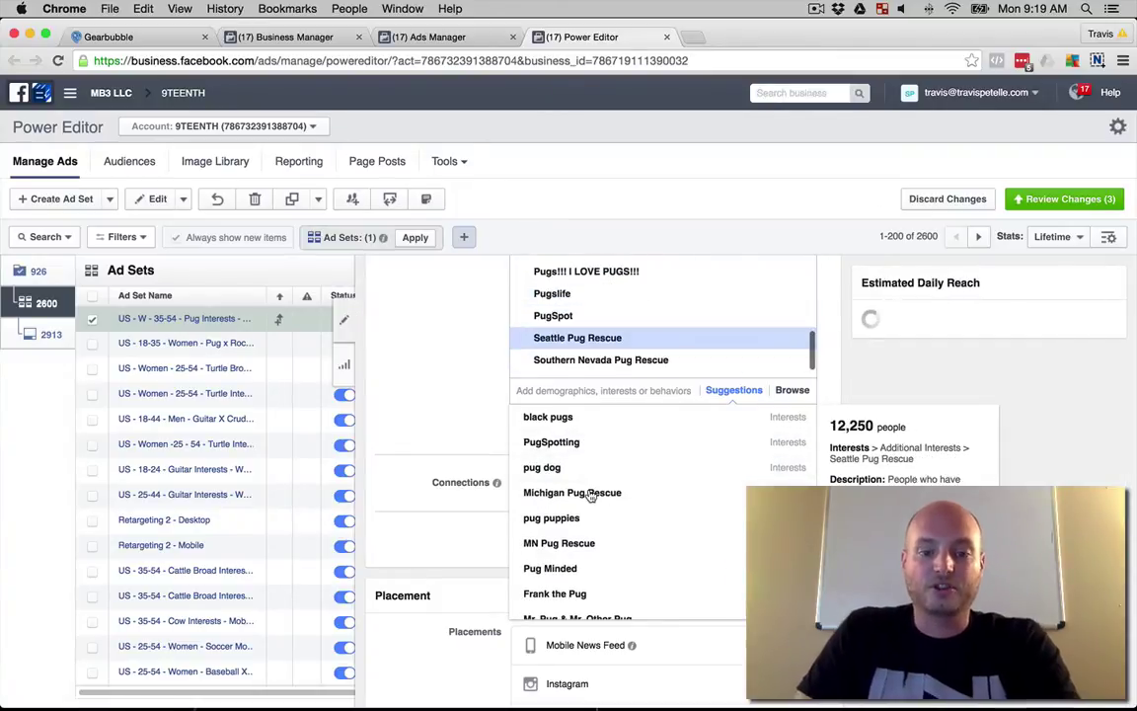
click(589, 495)
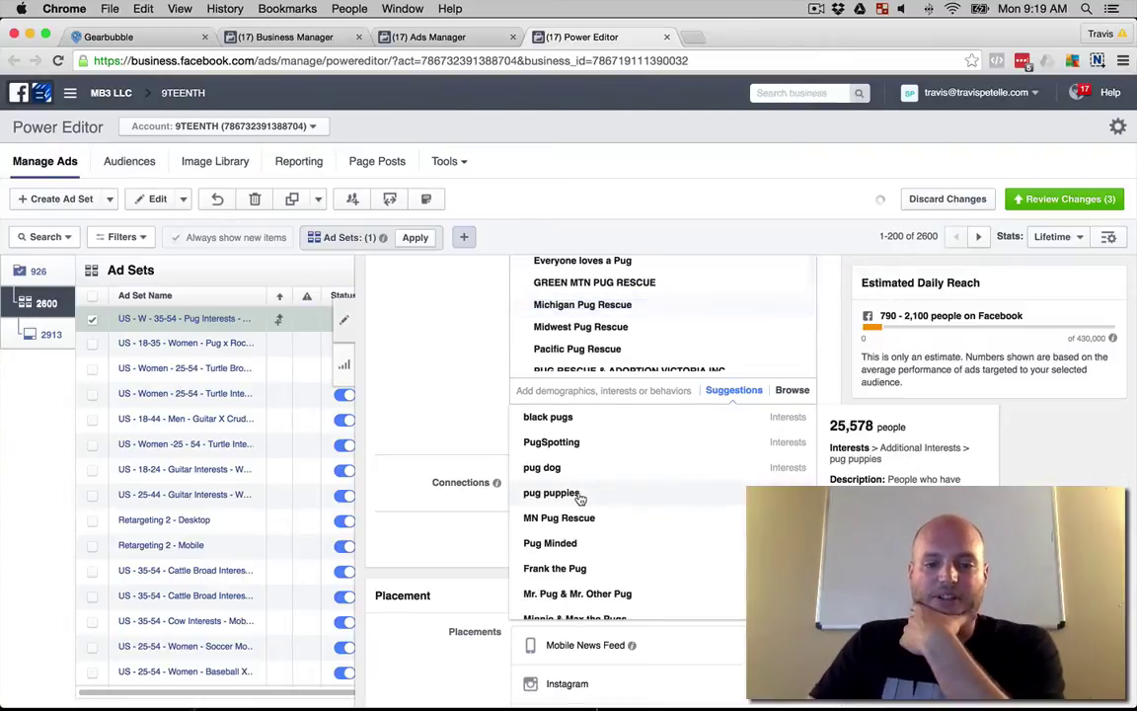
click(583, 495)
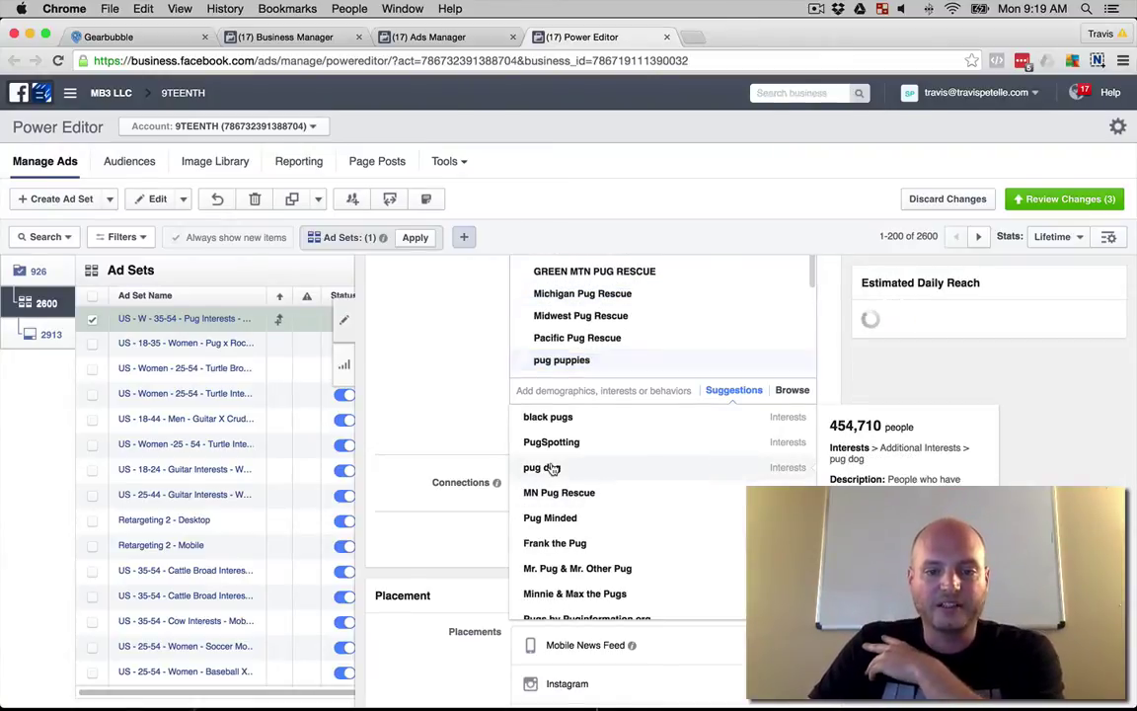
Add pug dog, PugSpotting, Frank the Pug, black pugs, Doug the Pug and Milwaukee Pug Fest interests.
click(553, 467)
click(554, 444)
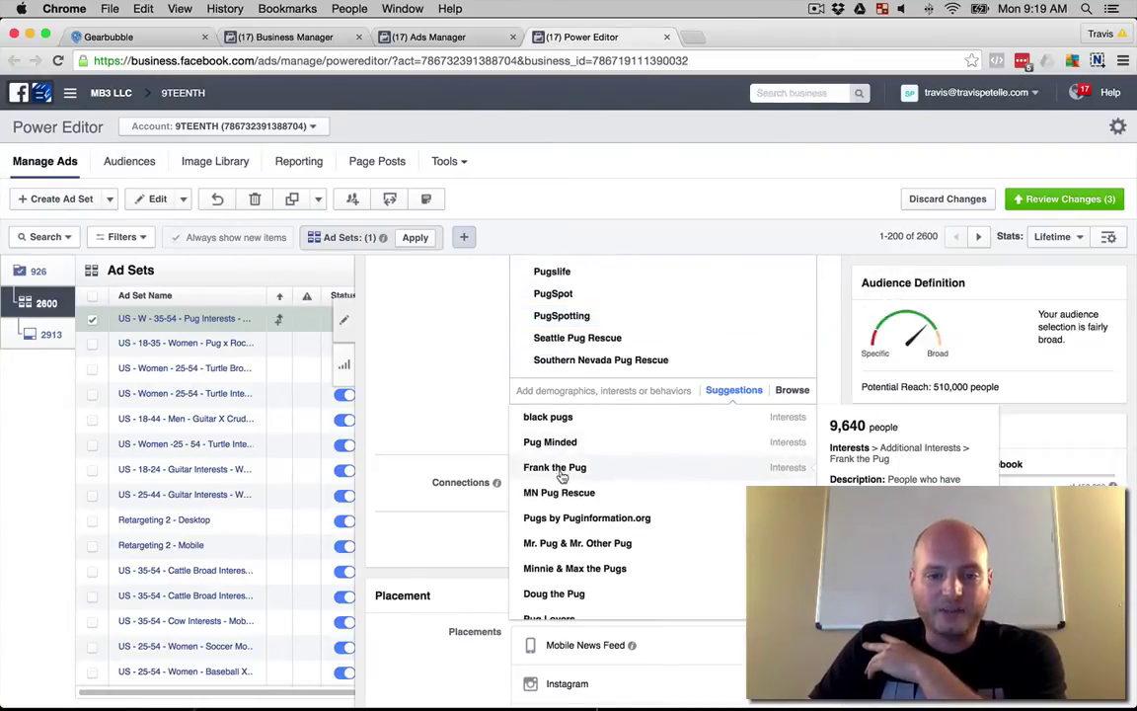
click(559, 469)
click(569, 472)
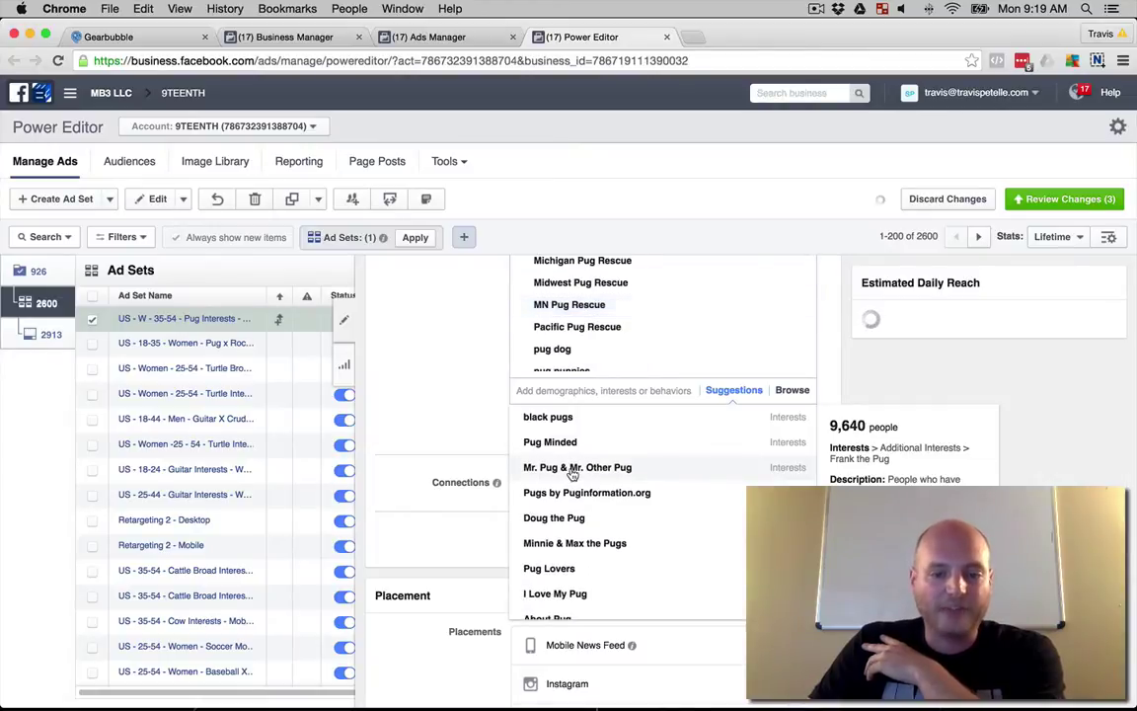
click(578, 474)
click(579, 470)
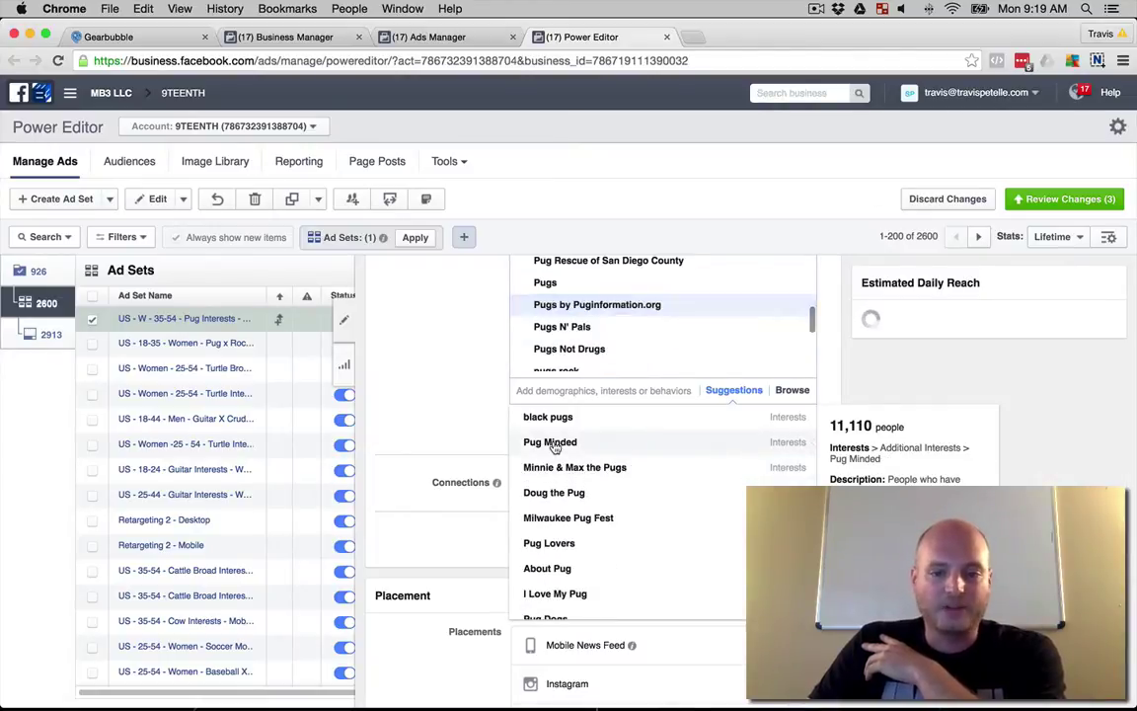
click(555, 444)
click(561, 419)
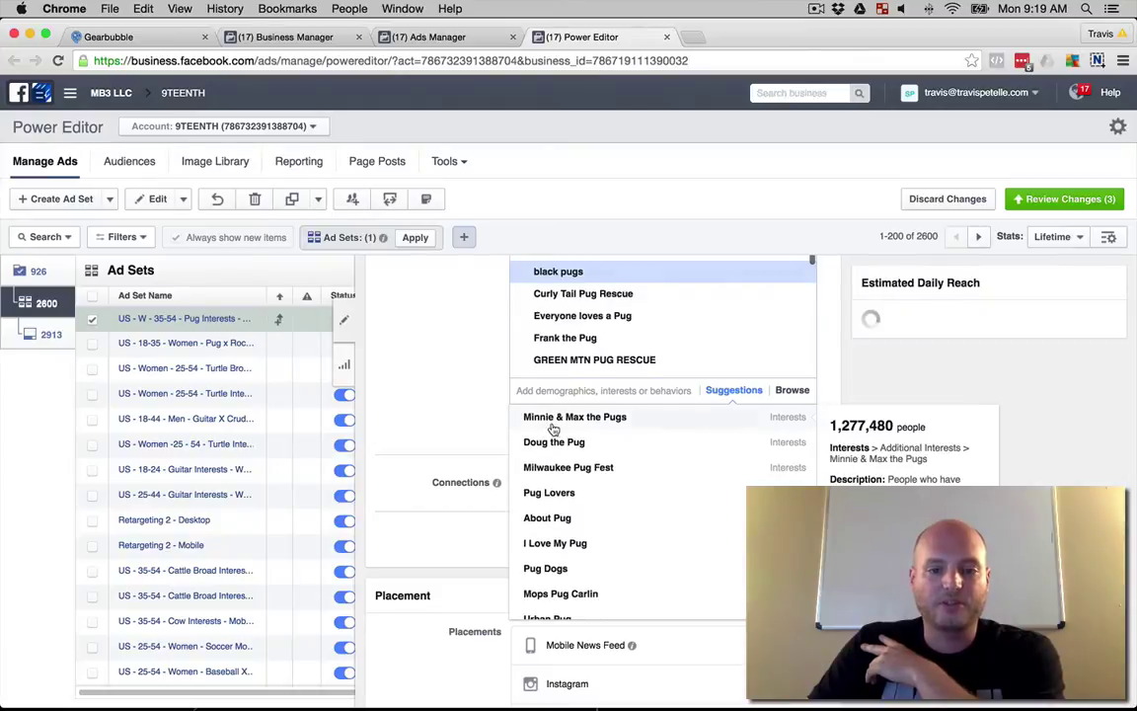
click(566, 425)
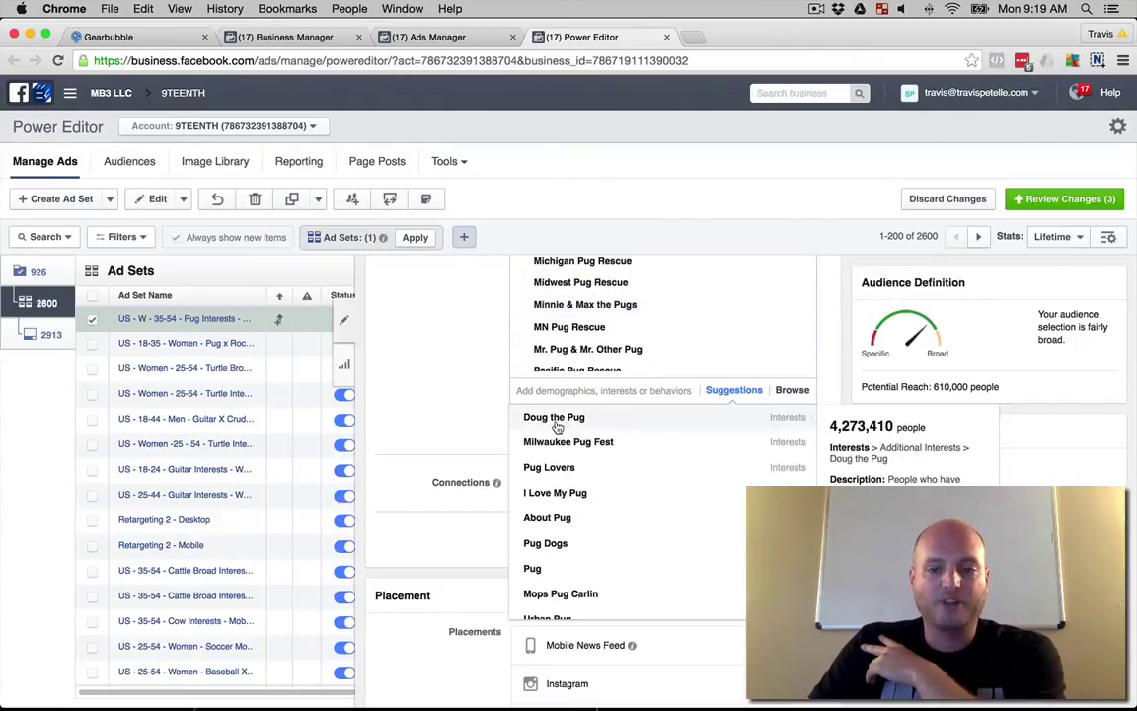
click(560, 422)
click(559, 441)
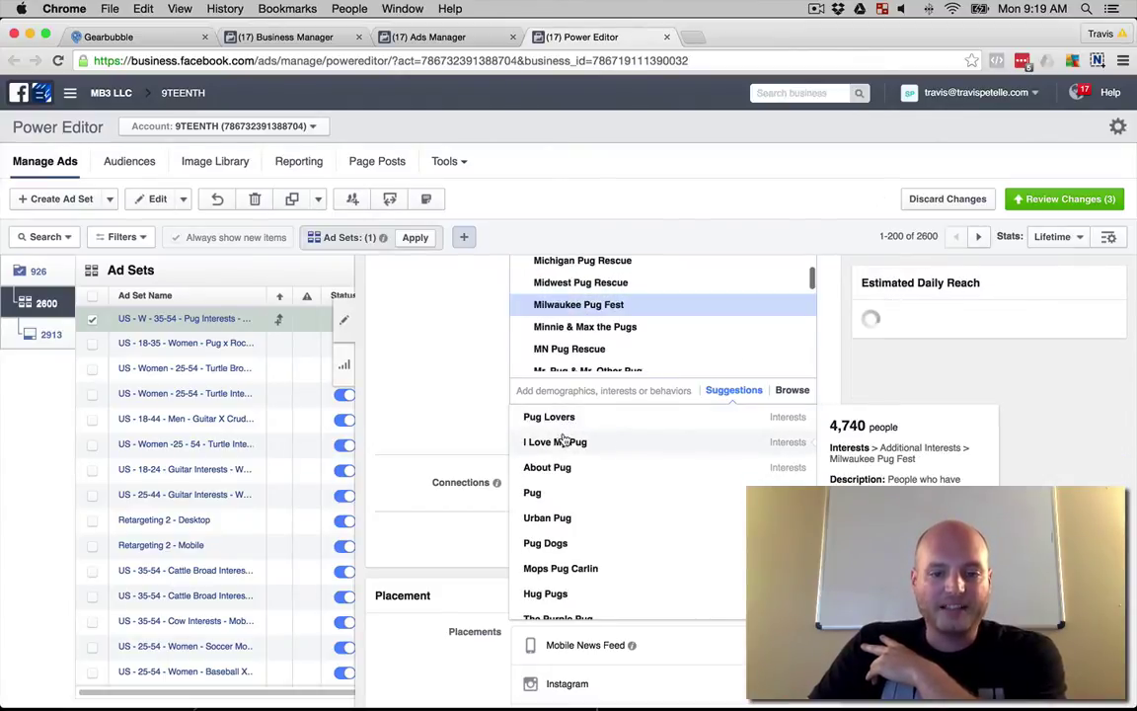
Add Pug Lovers, Pug, Hug Pugs, Mops / Pug / Carlino, Puggle and puggles interests, reaching 3,100,000.
click(559, 421)
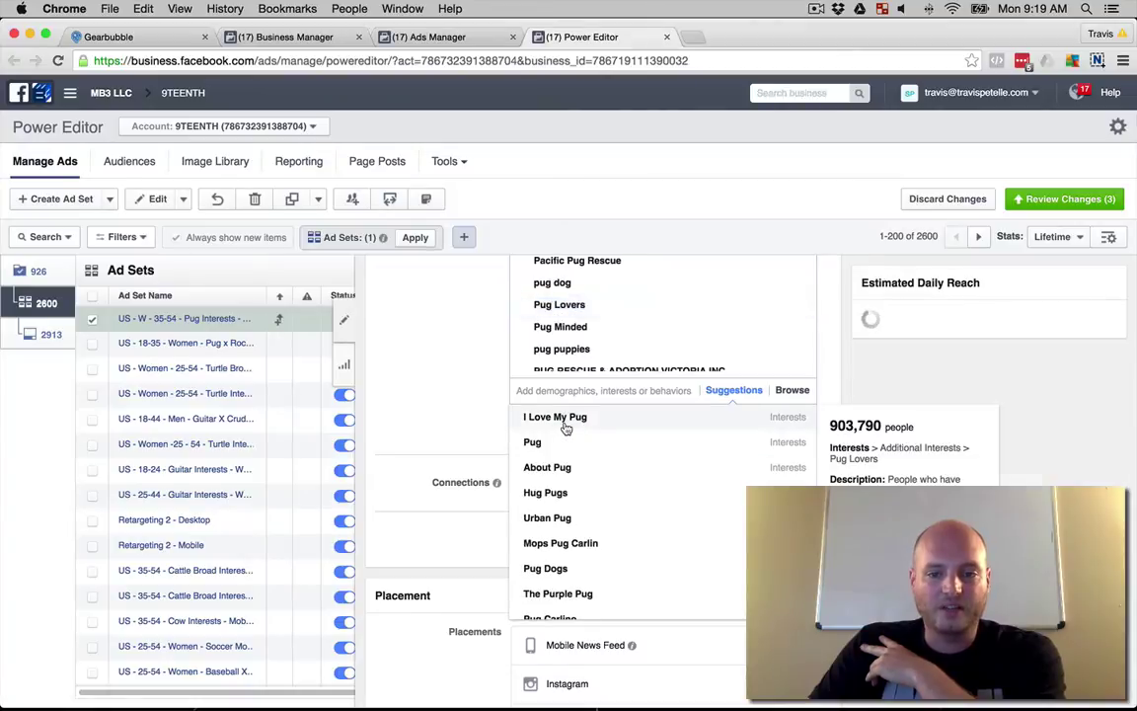
click(563, 422)
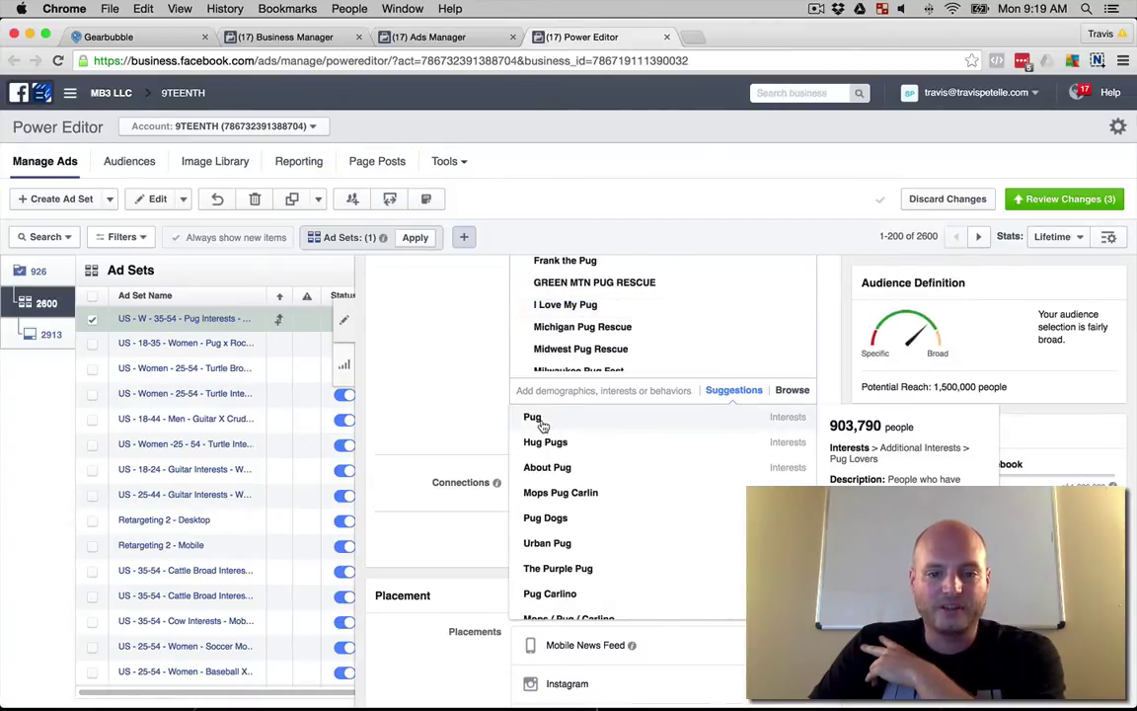
click(542, 419)
click(556, 419)
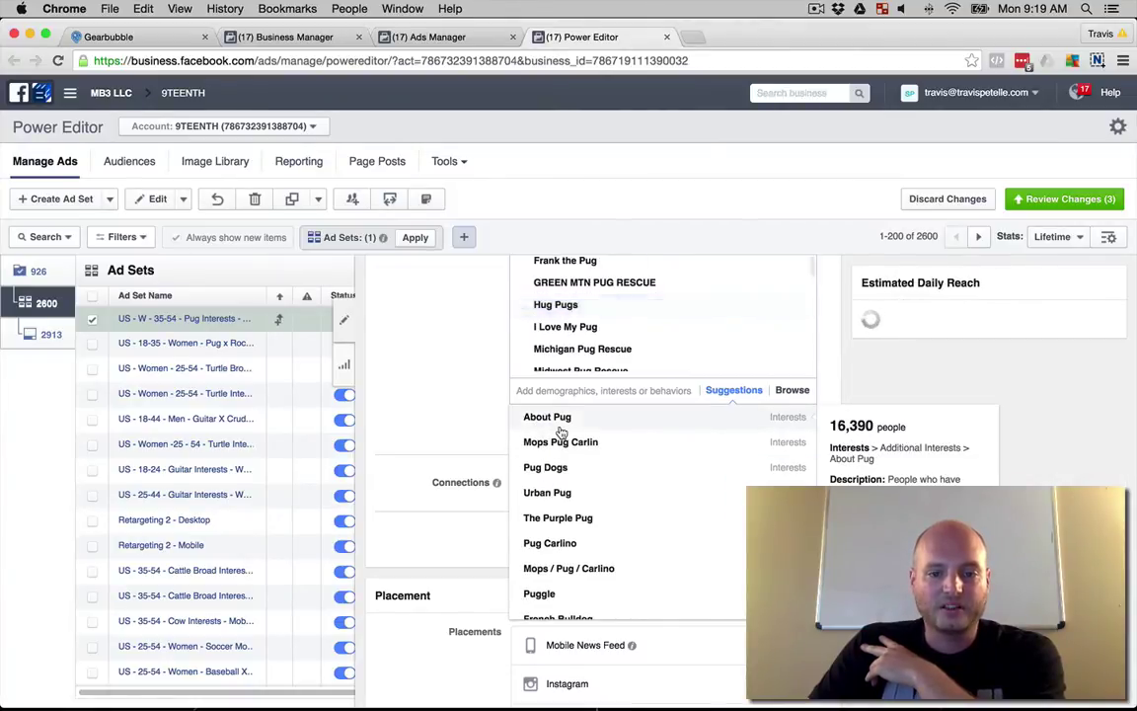
click(560, 425)
click(567, 424)
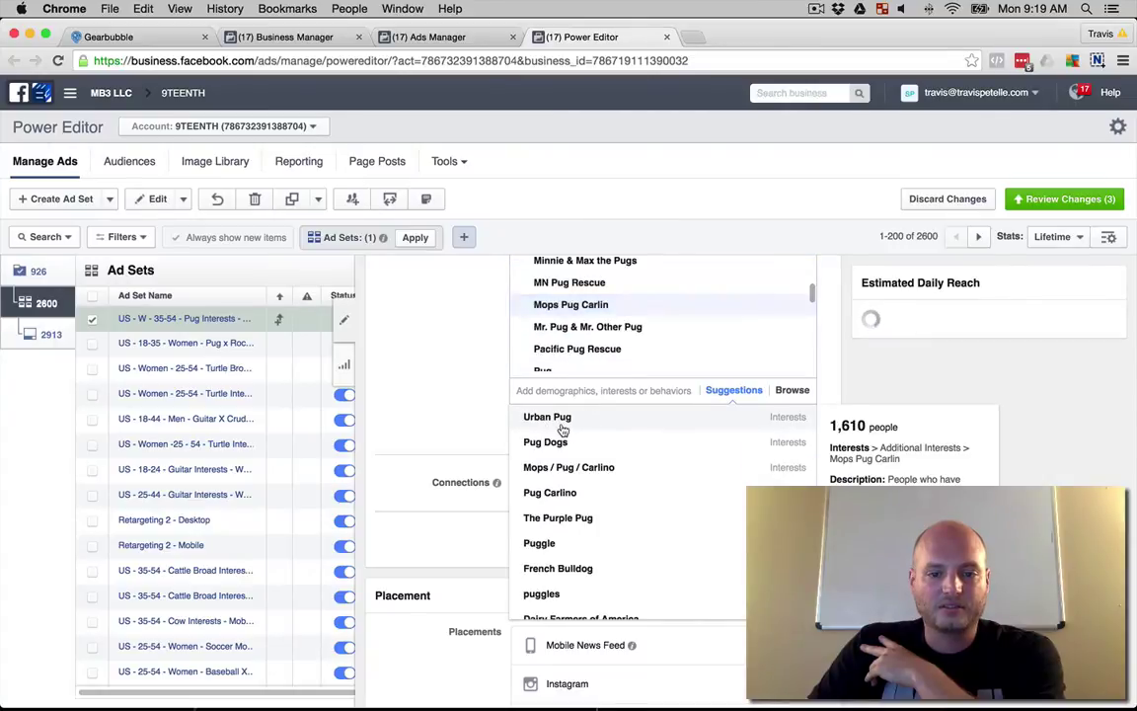
click(562, 425)
click(565, 426)
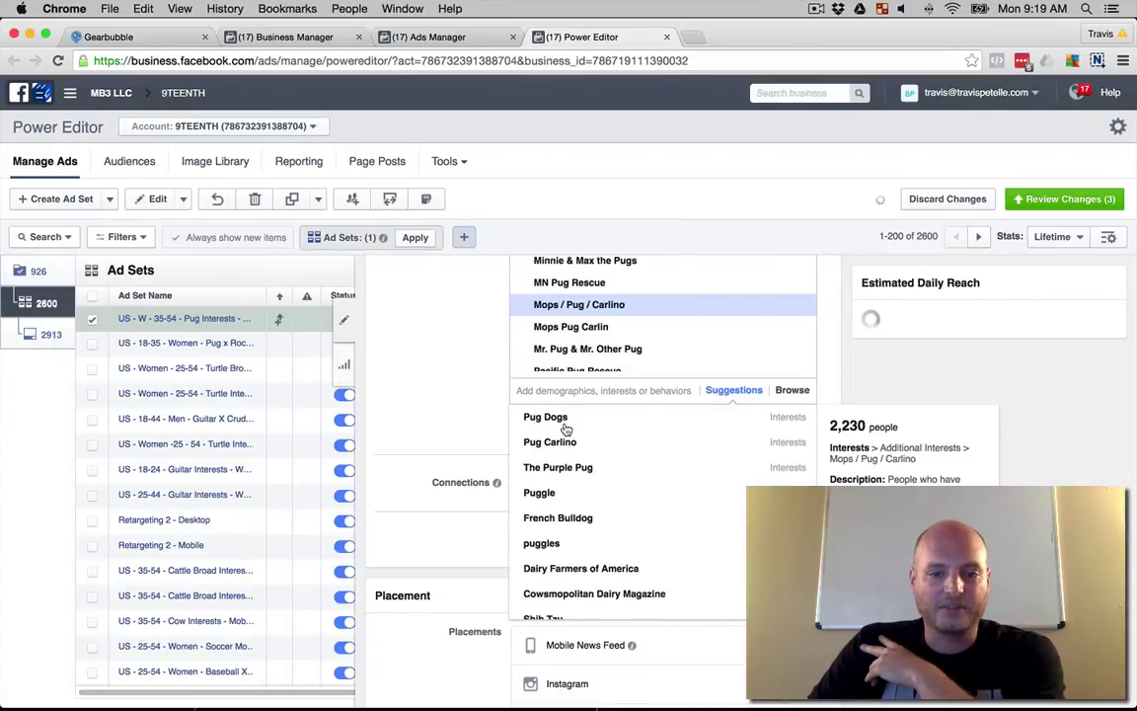
click(561, 425)
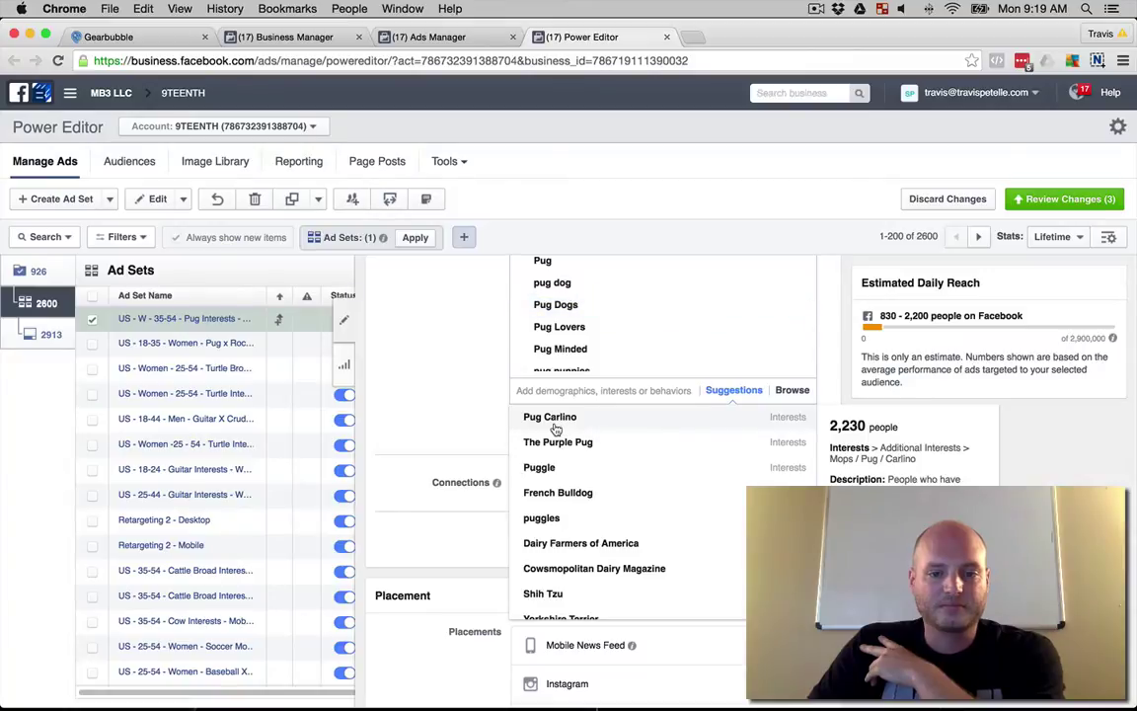
click(554, 425)
click(550, 425)
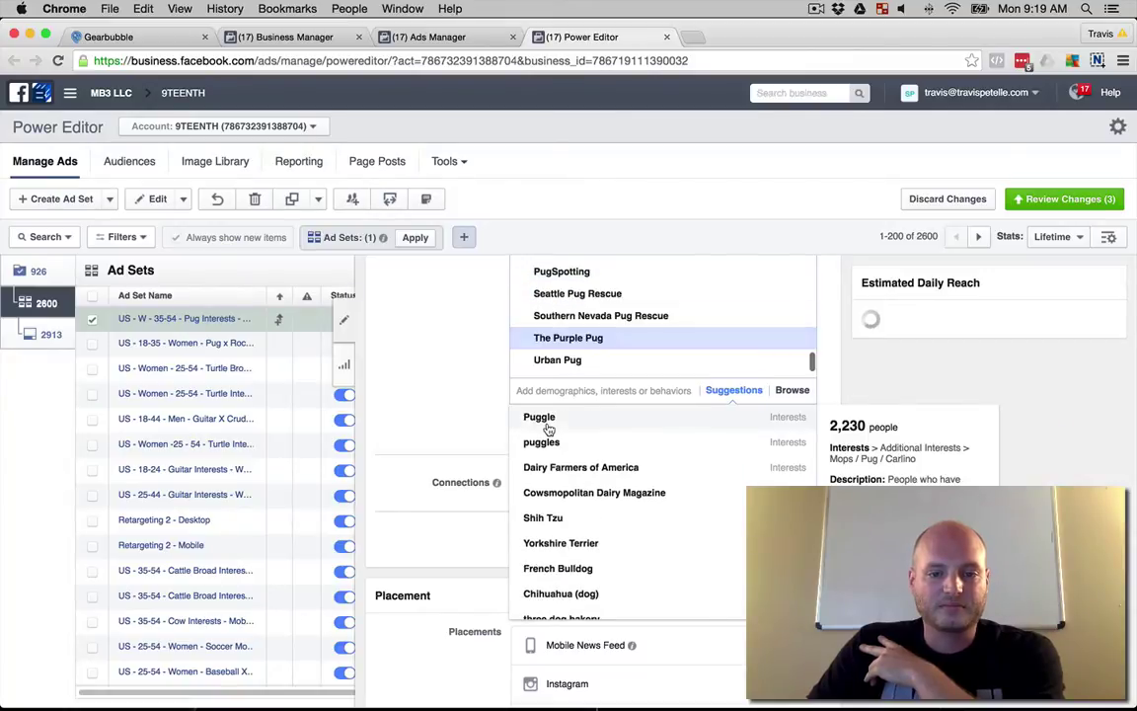
click(549, 426)
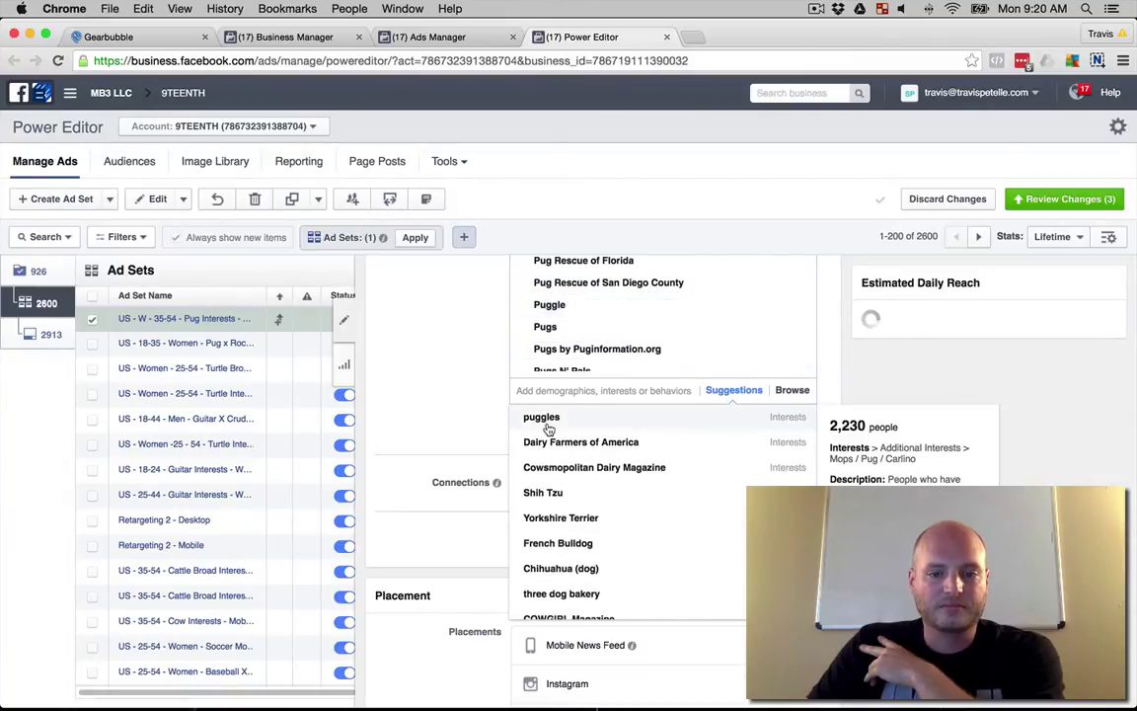
click(548, 419)
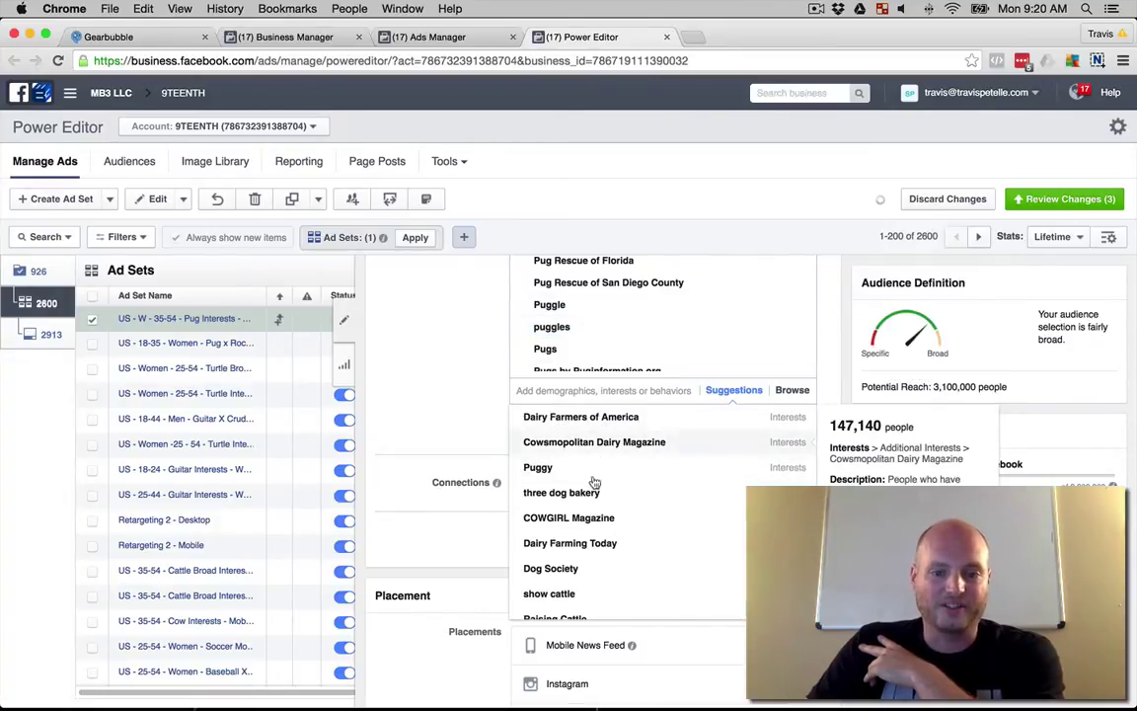
scroll(595, 482, down, 4)
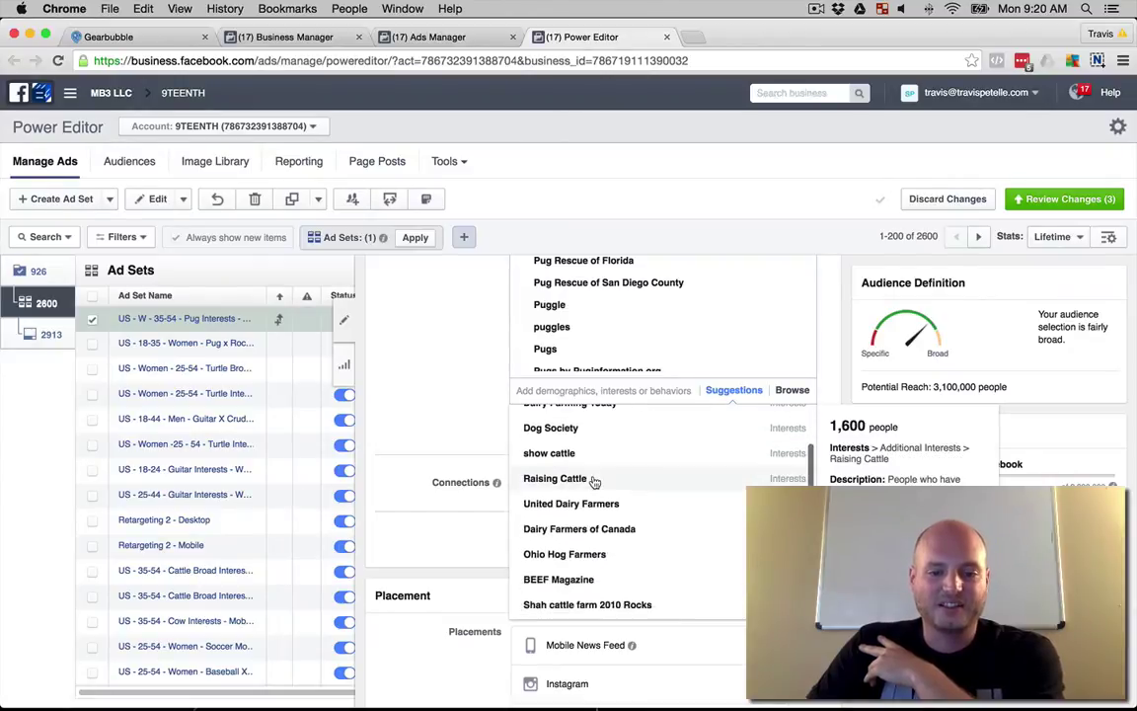
scroll(595, 482, down, 4)
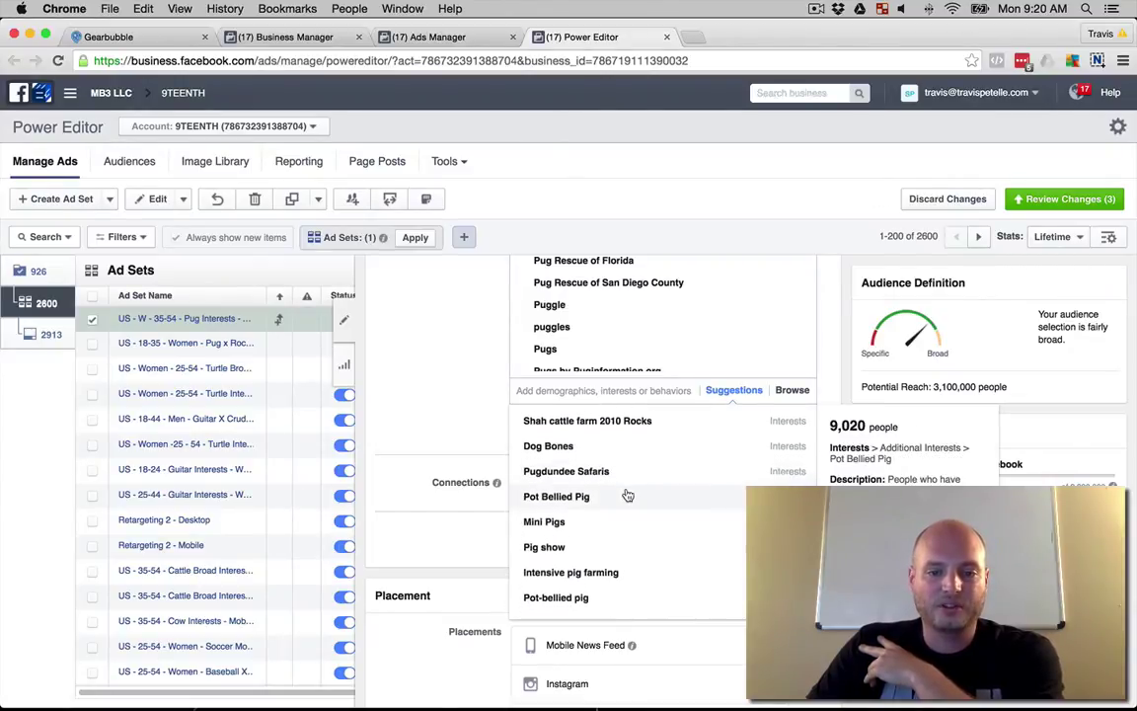
scroll(628, 494, down, 8)
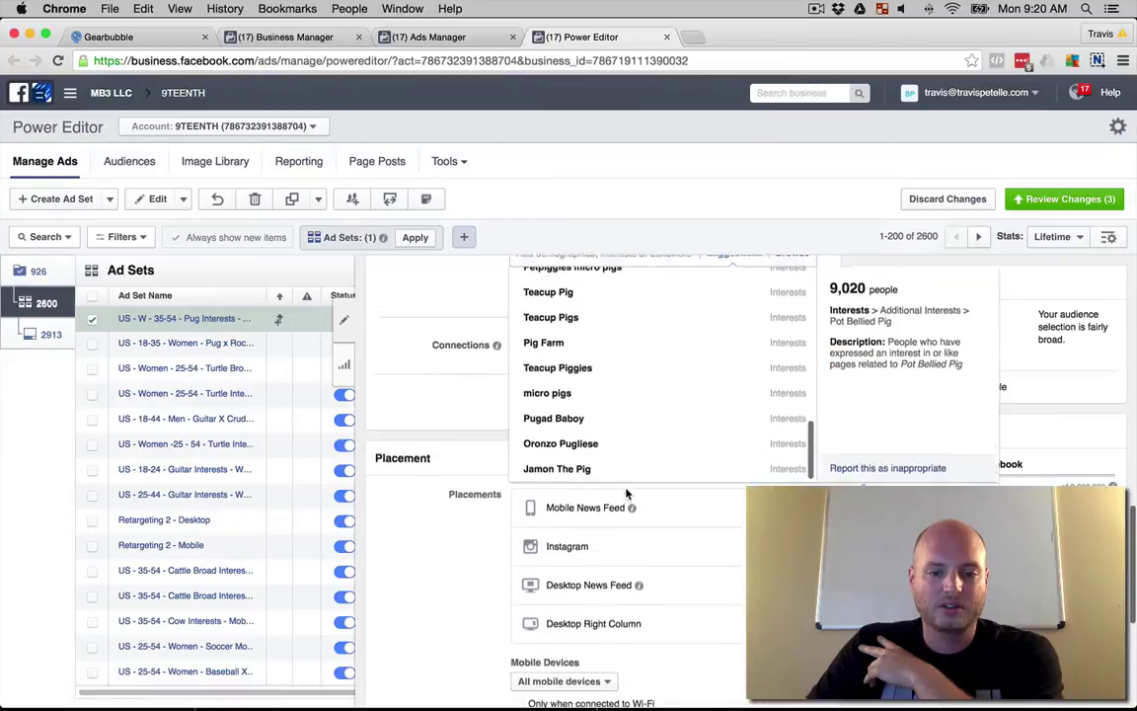
scroll(588, 388, up, 8)
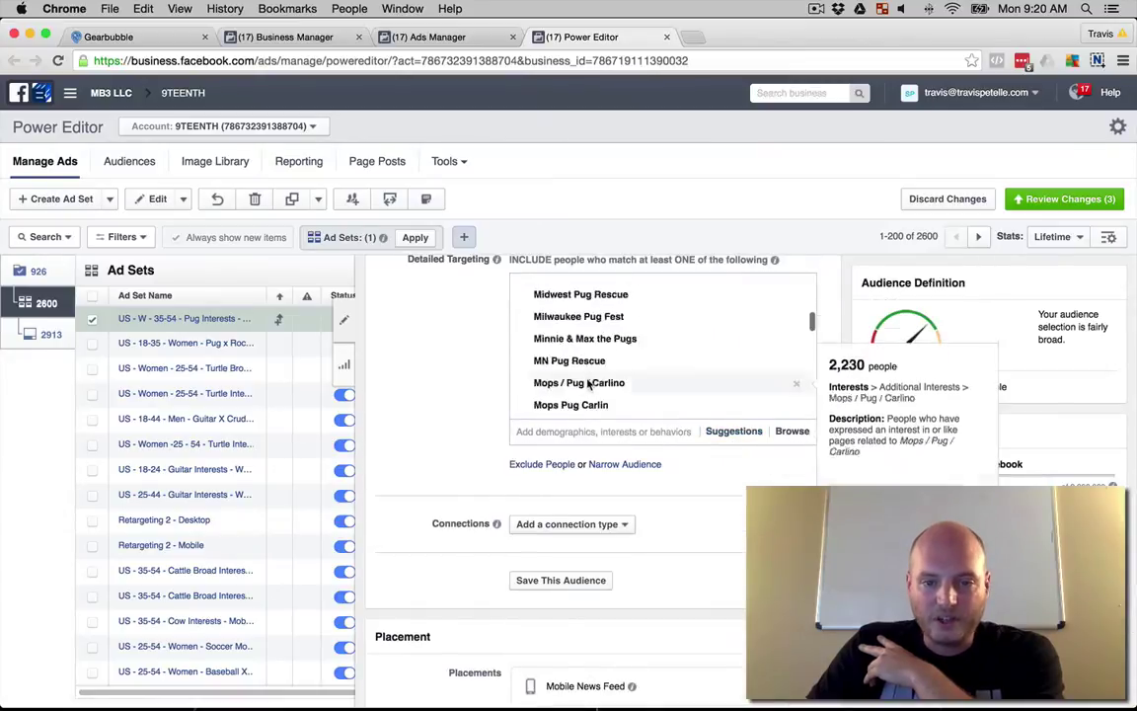
scroll(589, 388, up, 6)
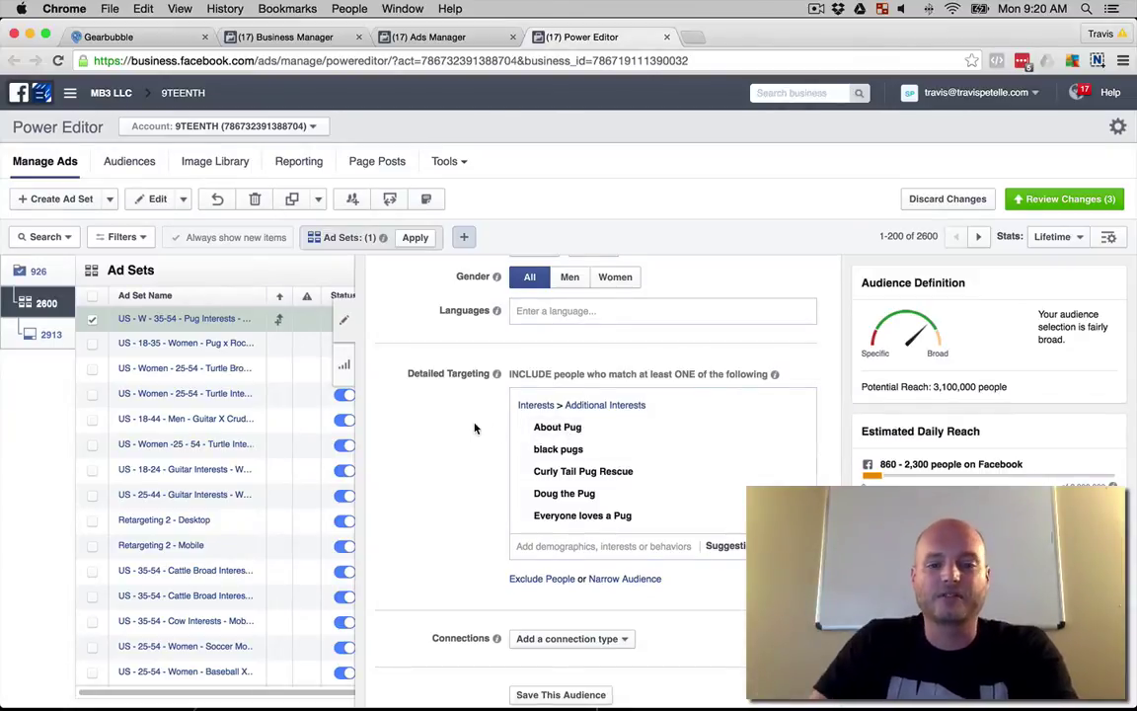
scroll(587, 459, down, 1)
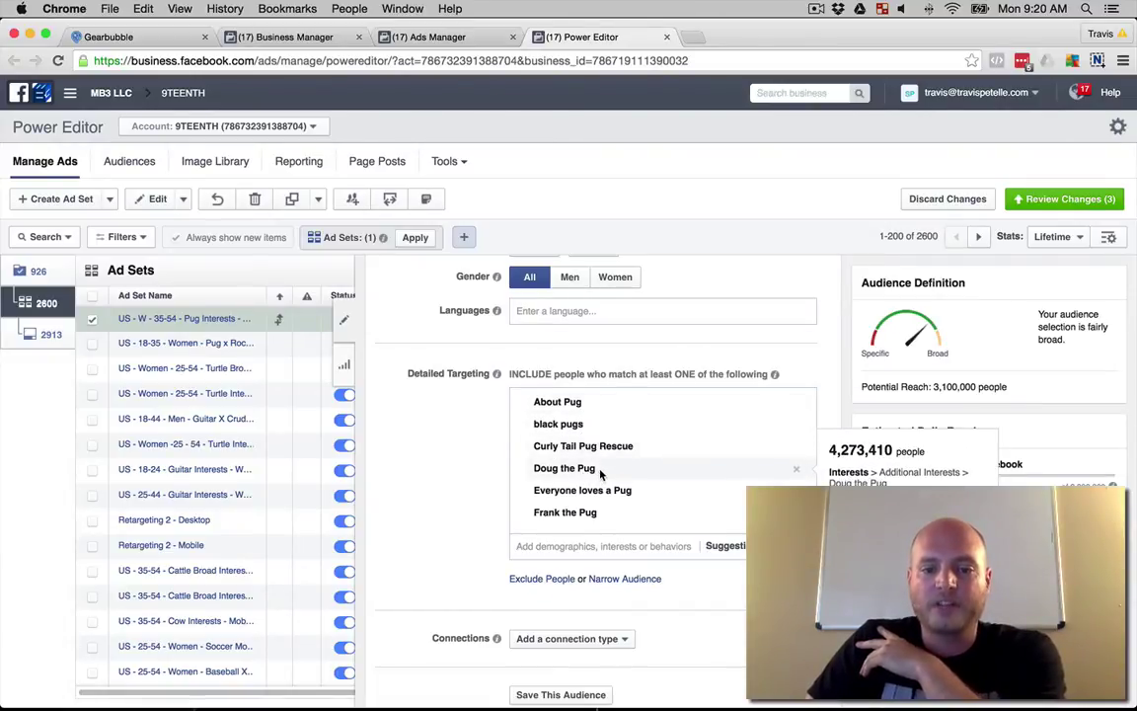
Search Google for 'doug the pug' and open its Instagram and Facebook results in new tabs.
click(695, 37)
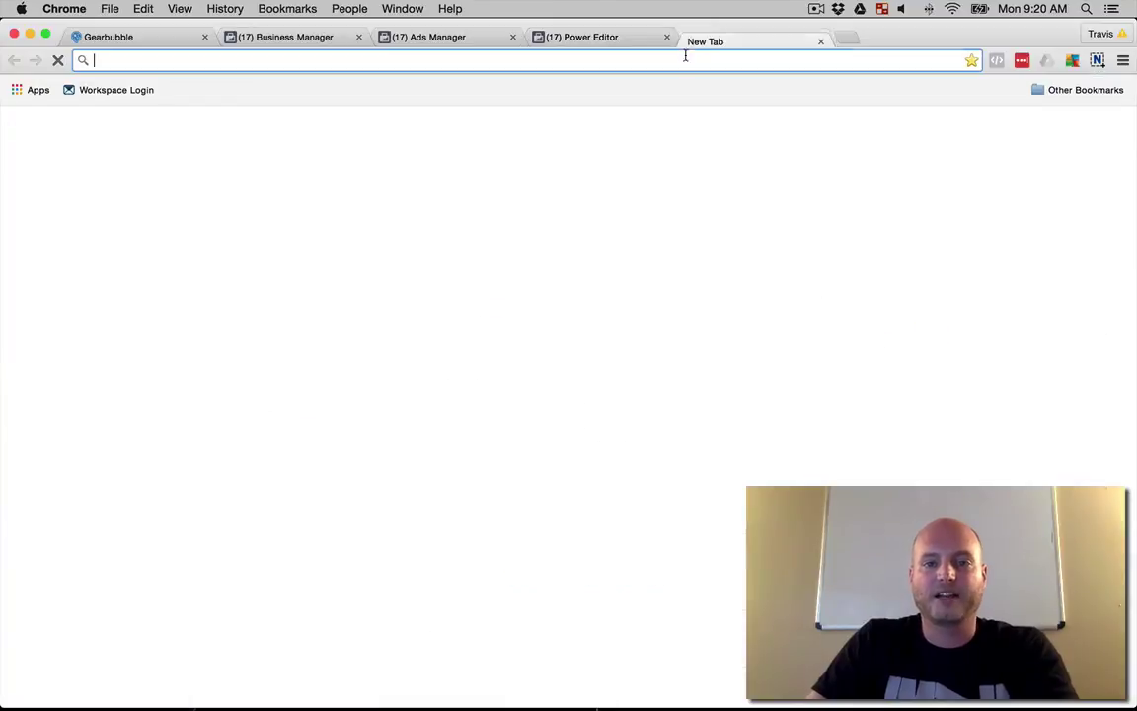
text(doug the pug)
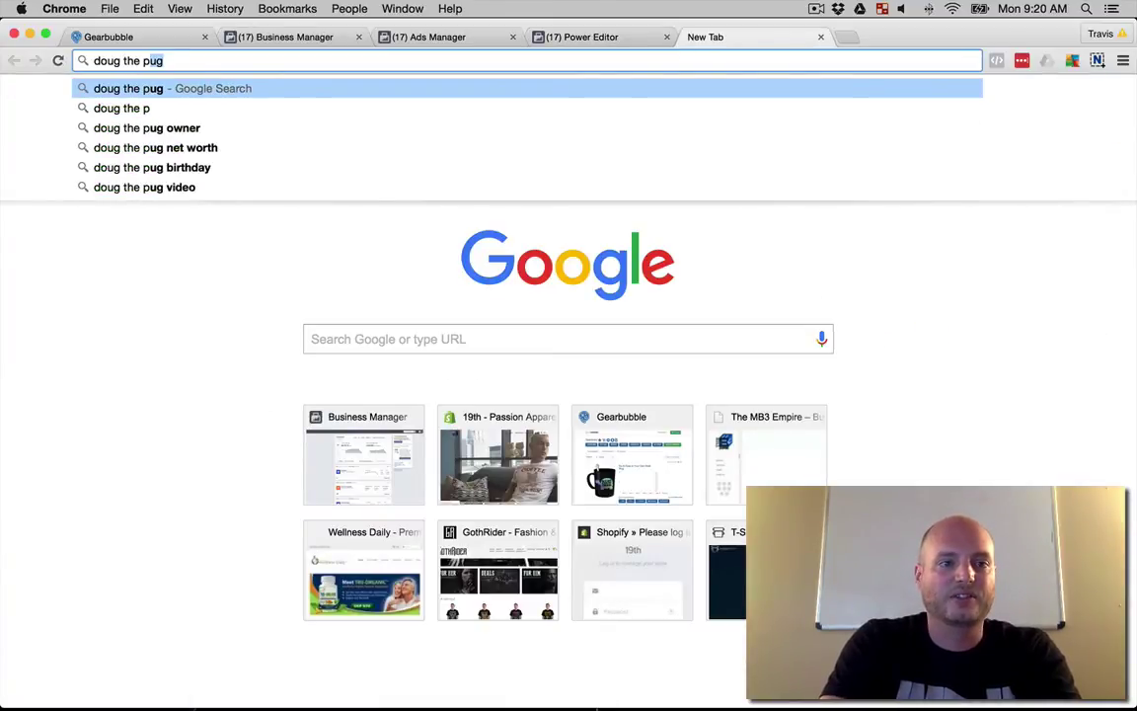
key(Return)
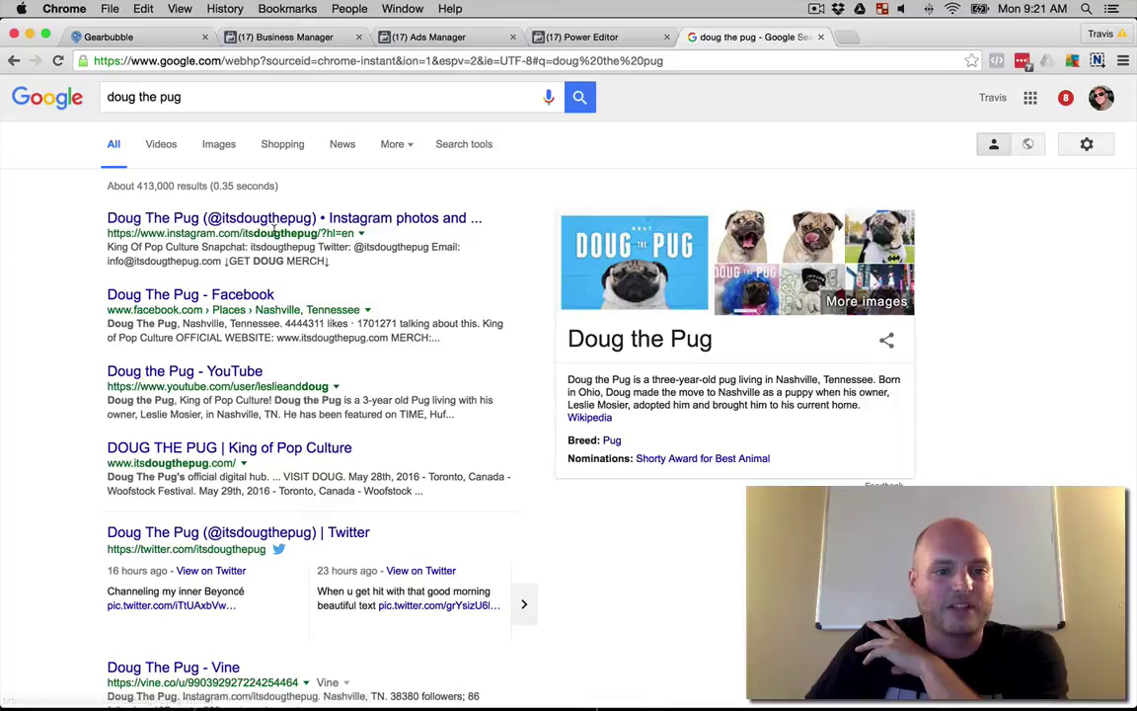
right_click(329, 221)
click(340, 225)
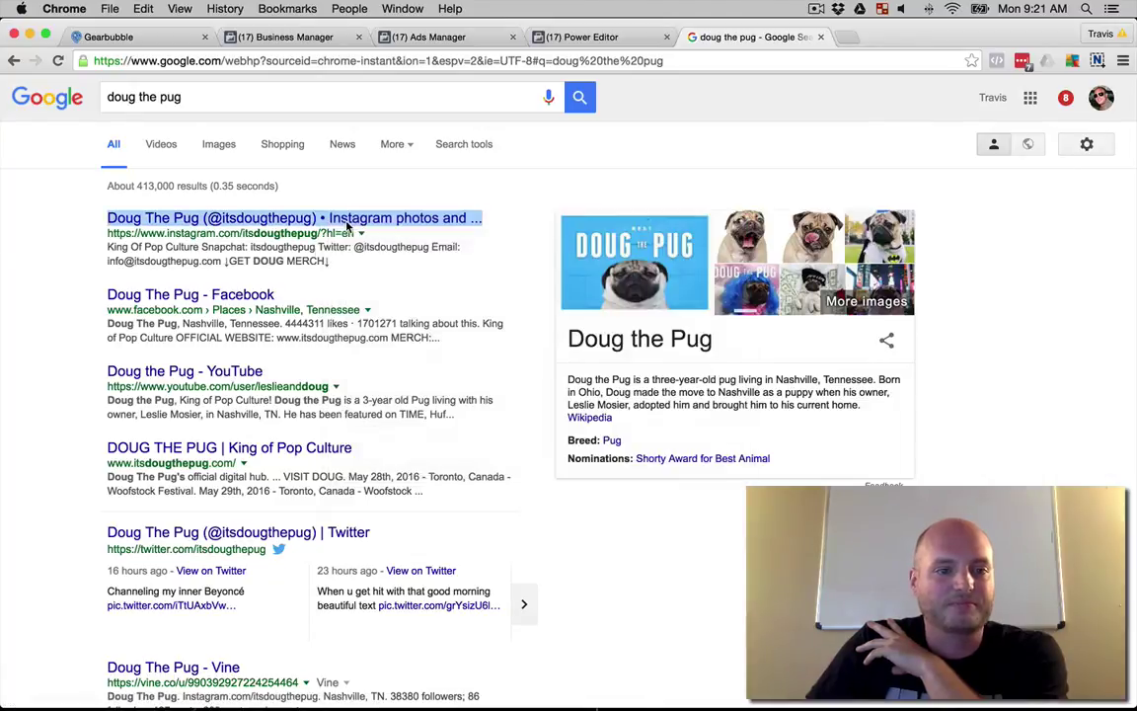
right_click(247, 295)
click(247, 294)
Return to Power Editor and review the pug ad set's detailed targeting interests.
click(578, 37)
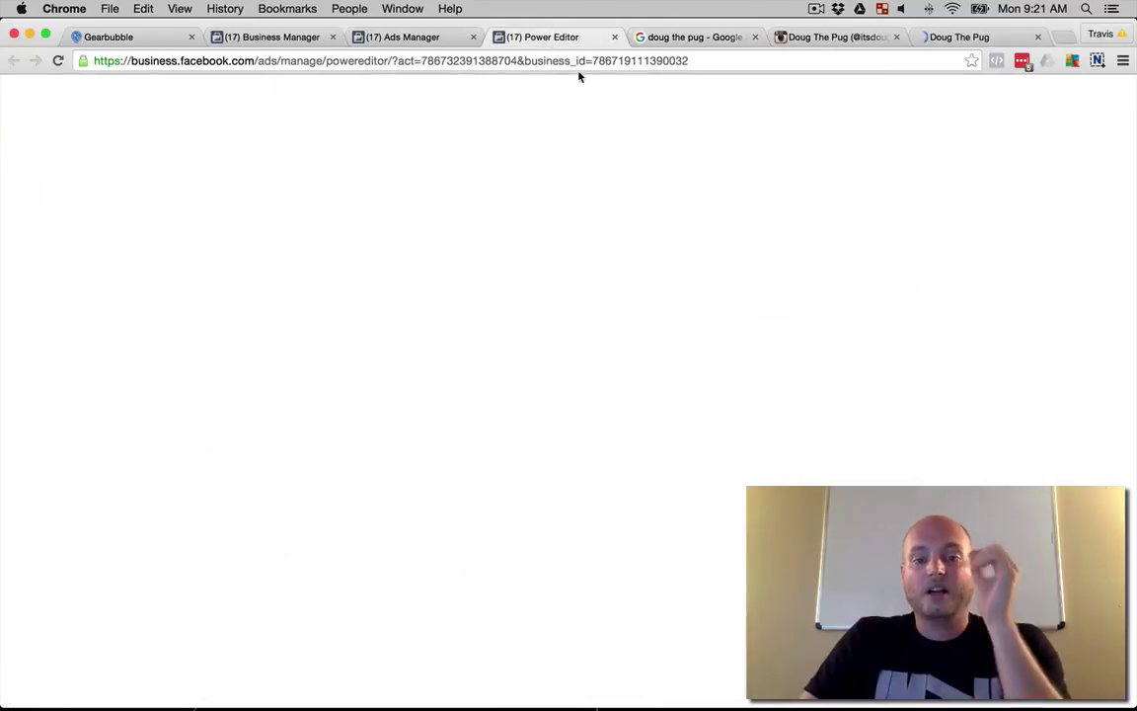
mouse_move(651, 467)
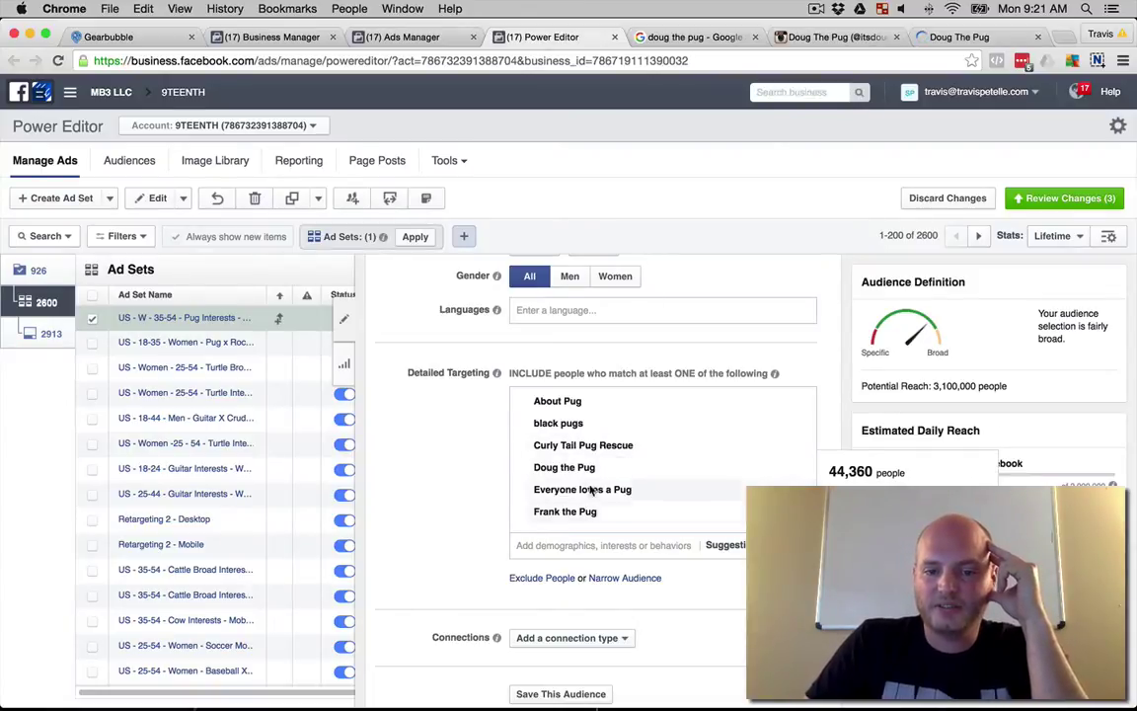
scroll(595, 474, down, 3)
scroll(591, 459, down, 1)
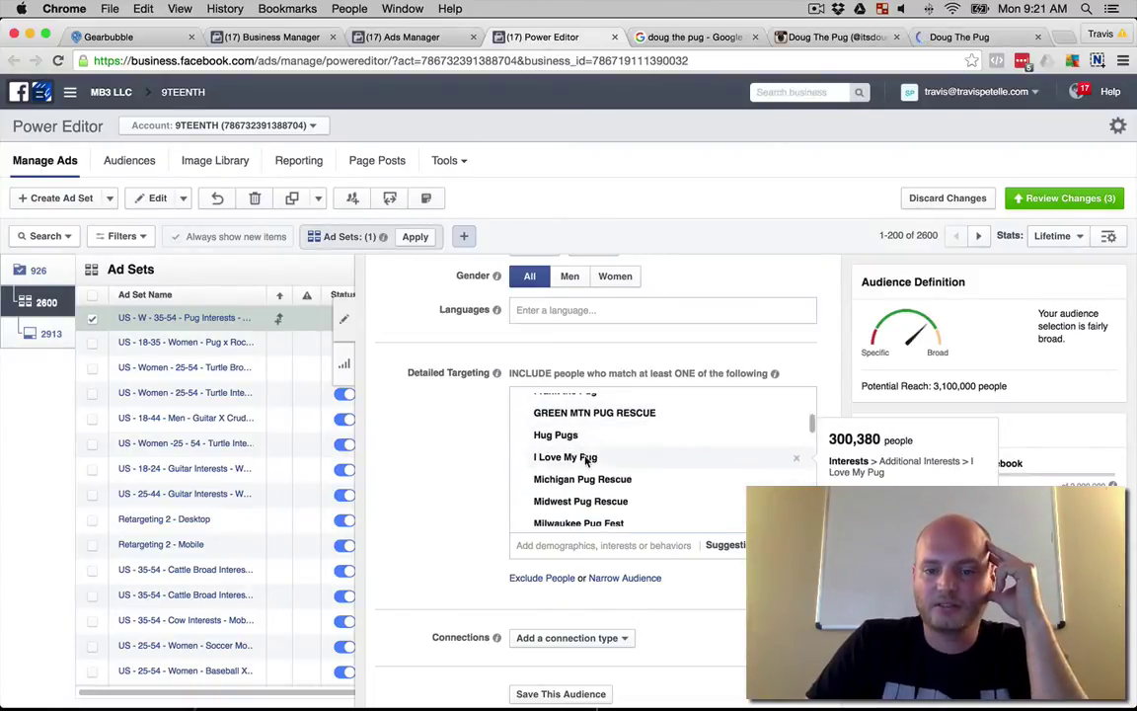
mouse_move(581, 440)
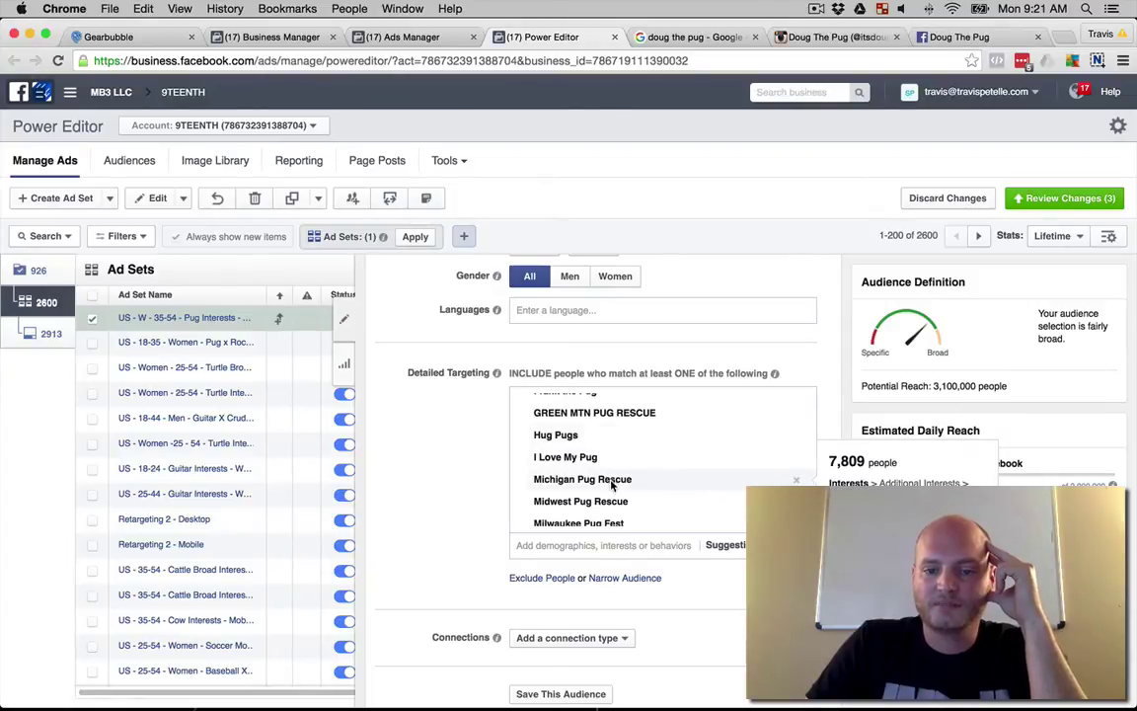
mouse_move(608, 505)
scroll(608, 504, down, 3)
mouse_move(609, 478)
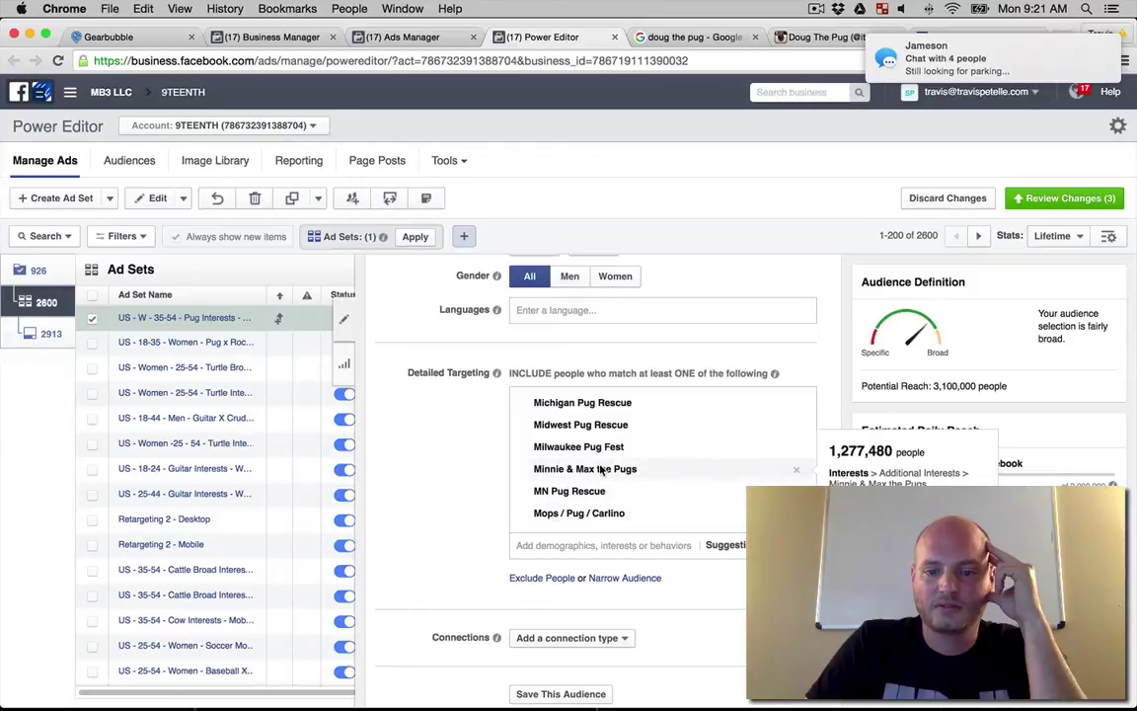
scroll(601, 471, down, 2)
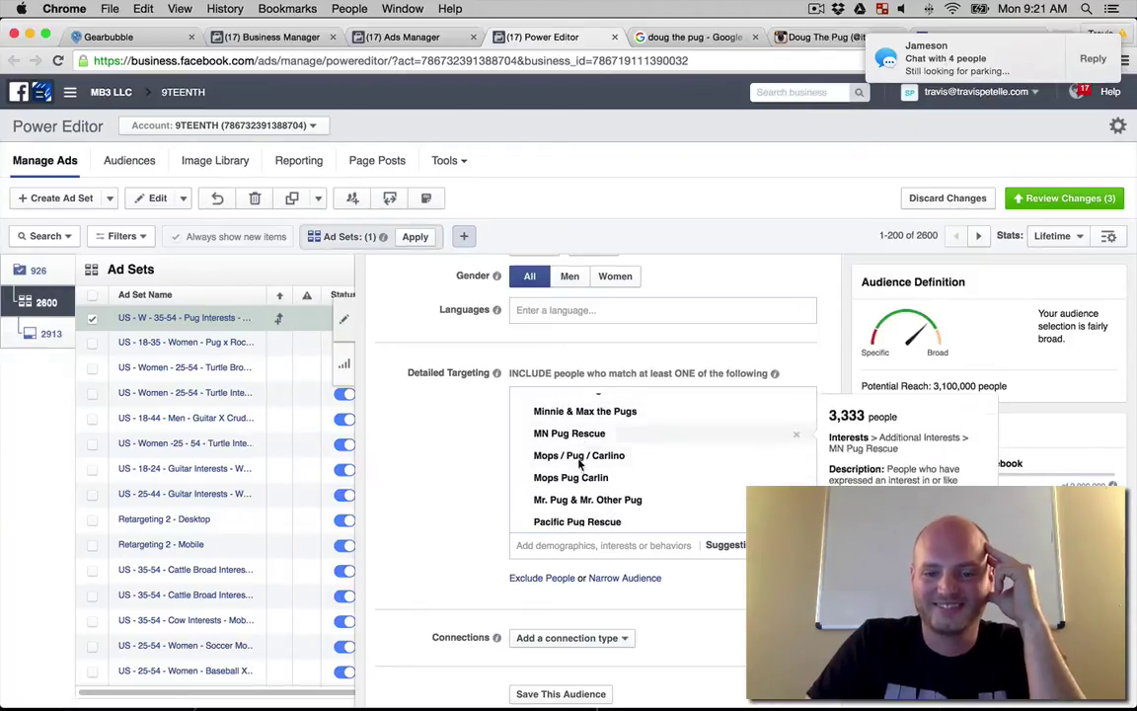
scroll(594, 480, down, 2)
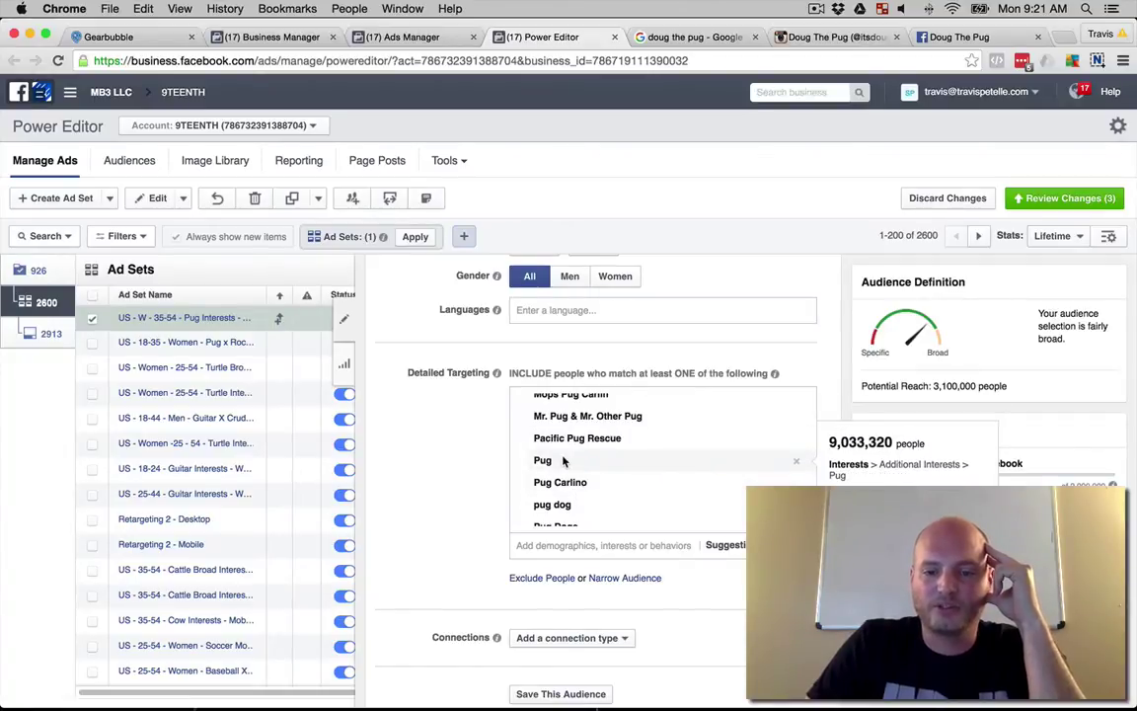
Remove the Pug interest, cutting potential reach to 1,600,000, and scan the remaining interests.
click(796, 461)
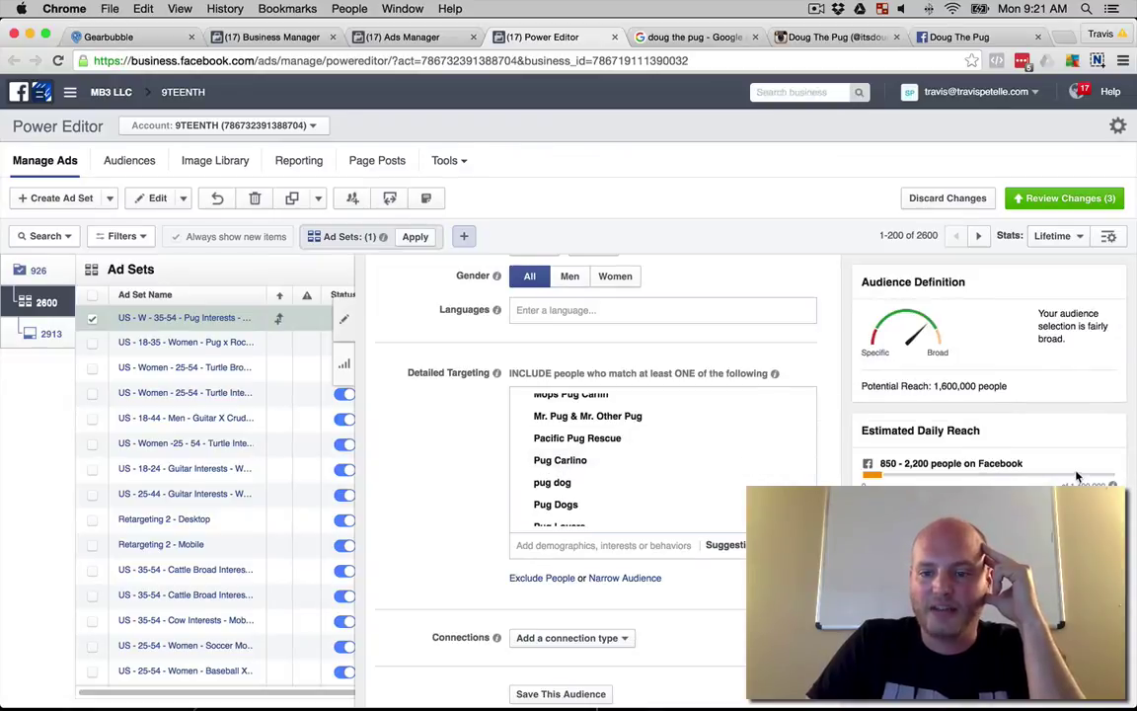
scroll(756, 446, down, 2)
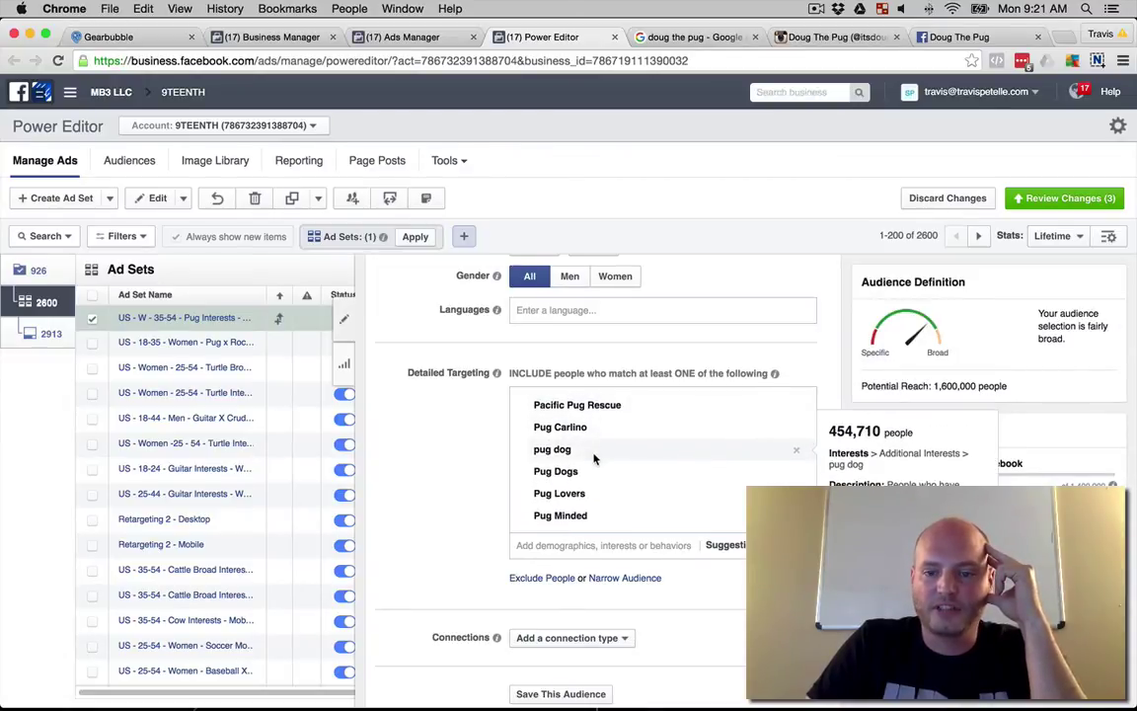
scroll(595, 464, down, 2)
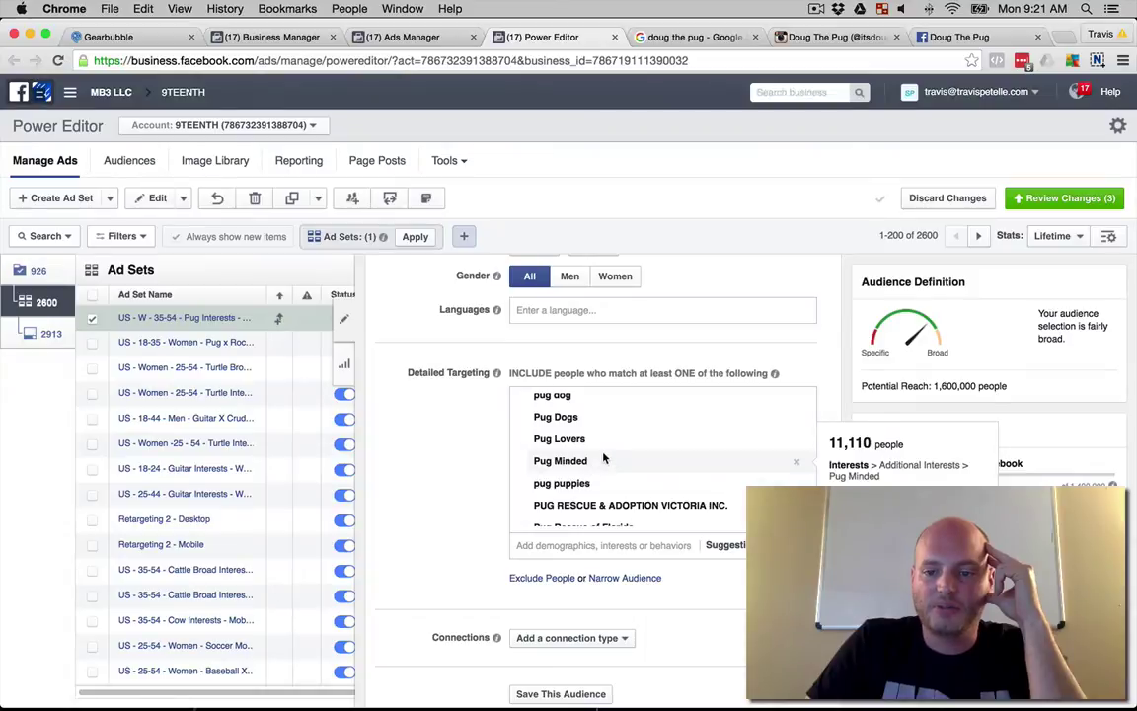
scroll(606, 502, down, 2)
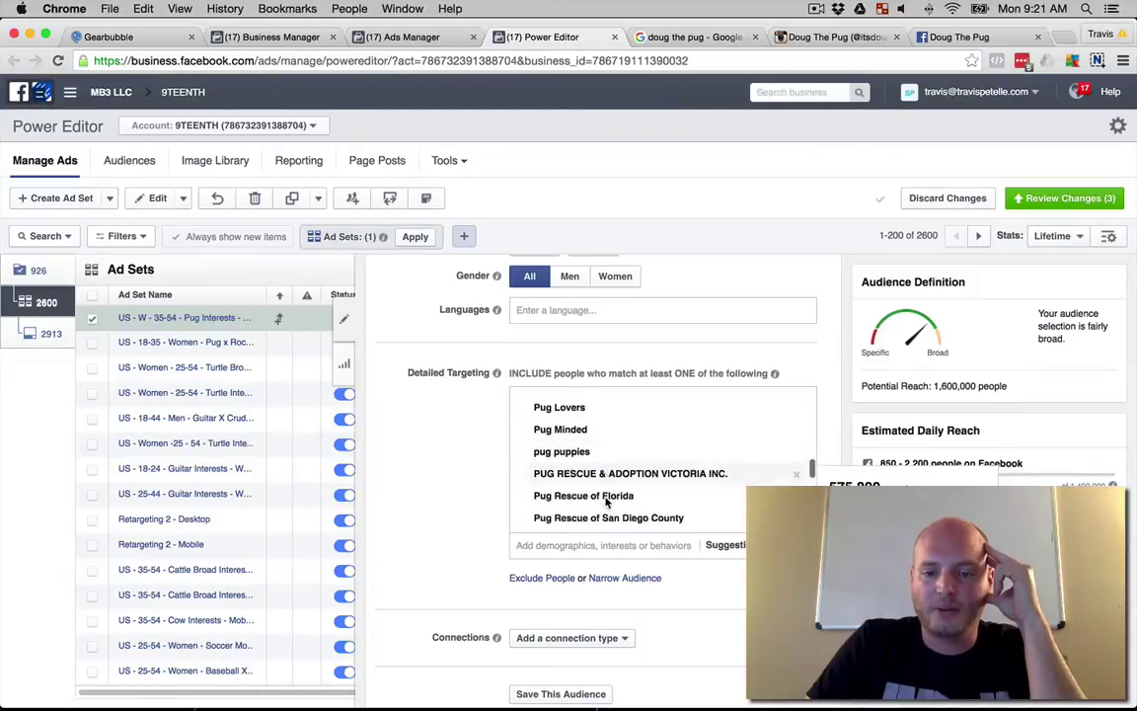
scroll(588, 473, down, 4)
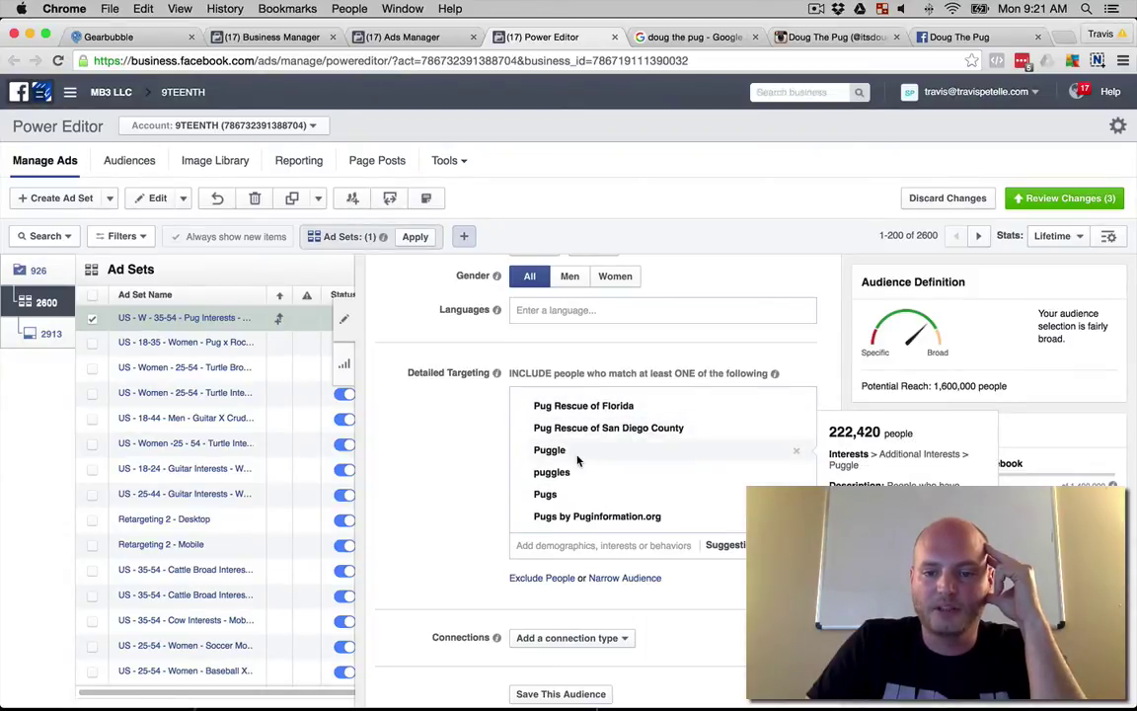
scroll(589, 486, down, 3)
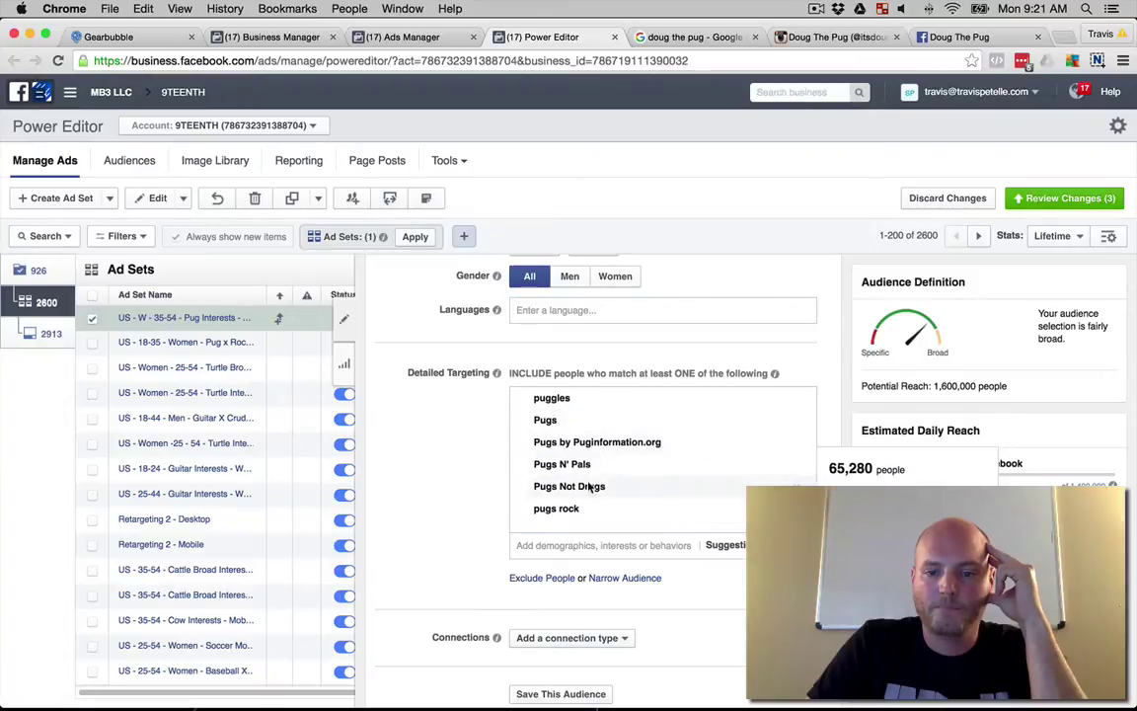
scroll(590, 489, down, 5)
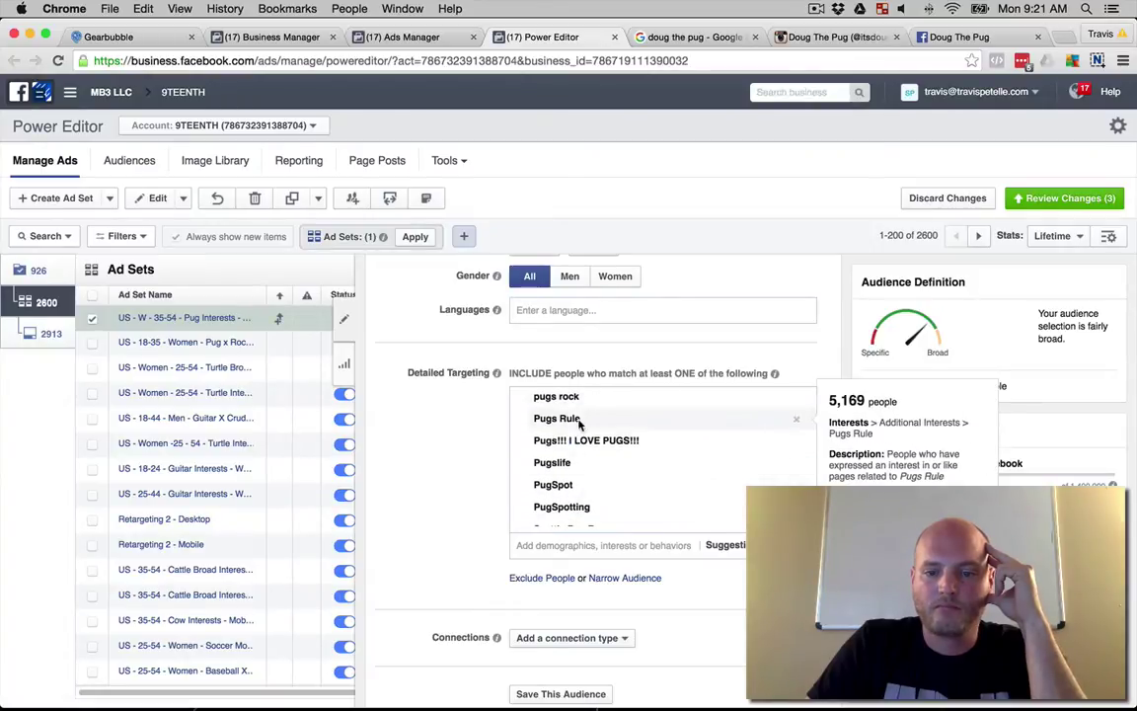
scroll(582, 474, down, 5)
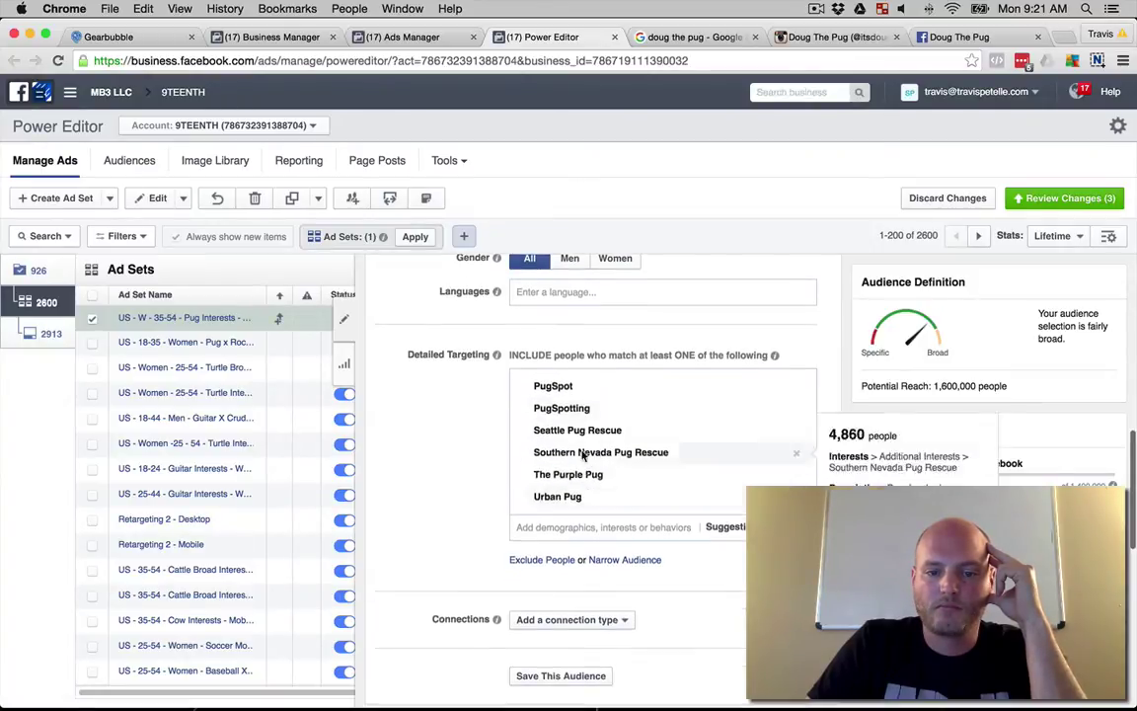
scroll(579, 494, down, 2)
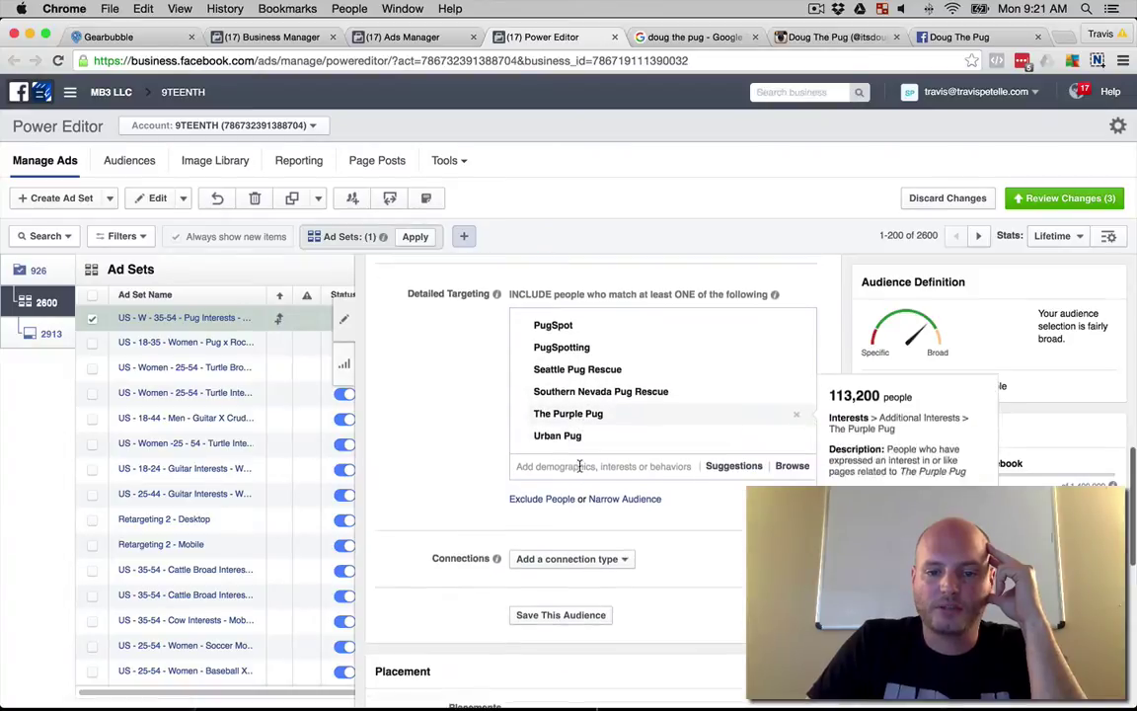
scroll(572, 454, up, 10)
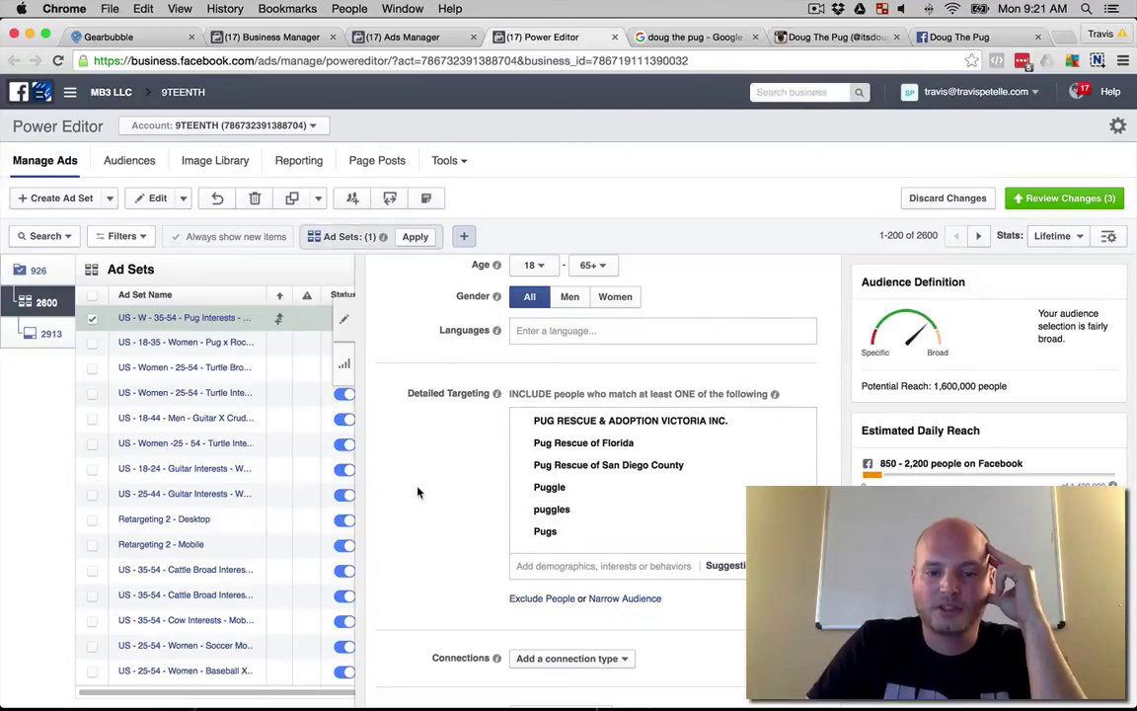
Limit the ad set's audience to women aged 35 to 54.
scroll(417, 492, up, 1)
click(615, 349)
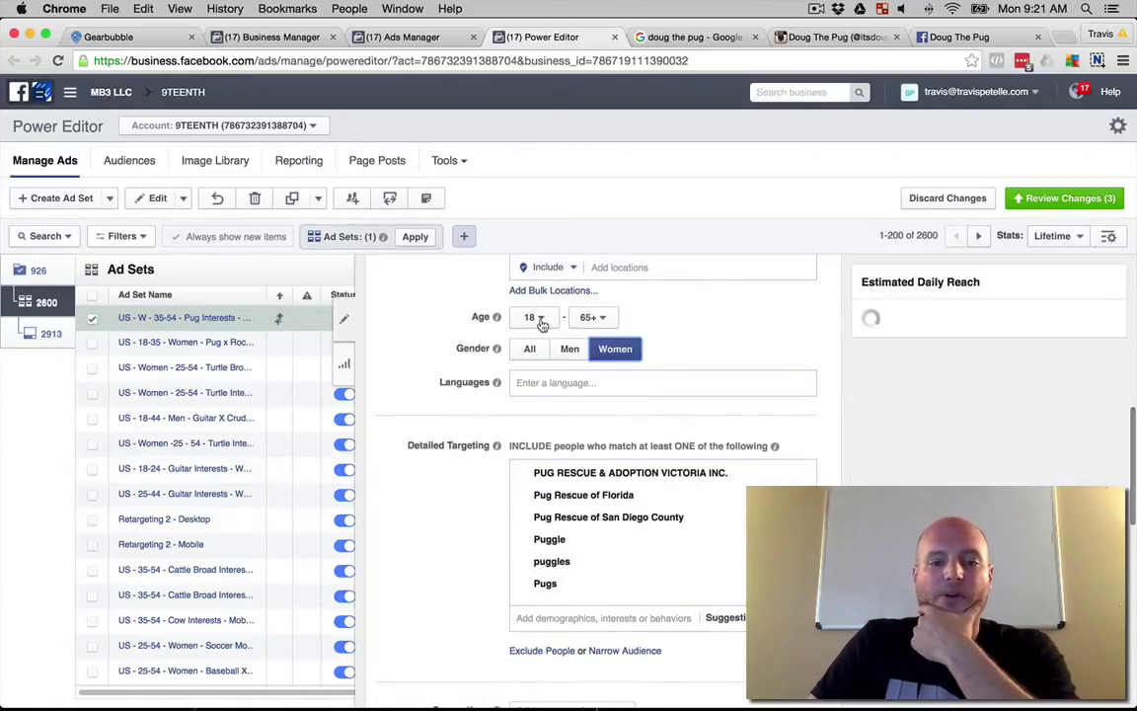
click(534, 317)
scroll(533, 444, down, 5)
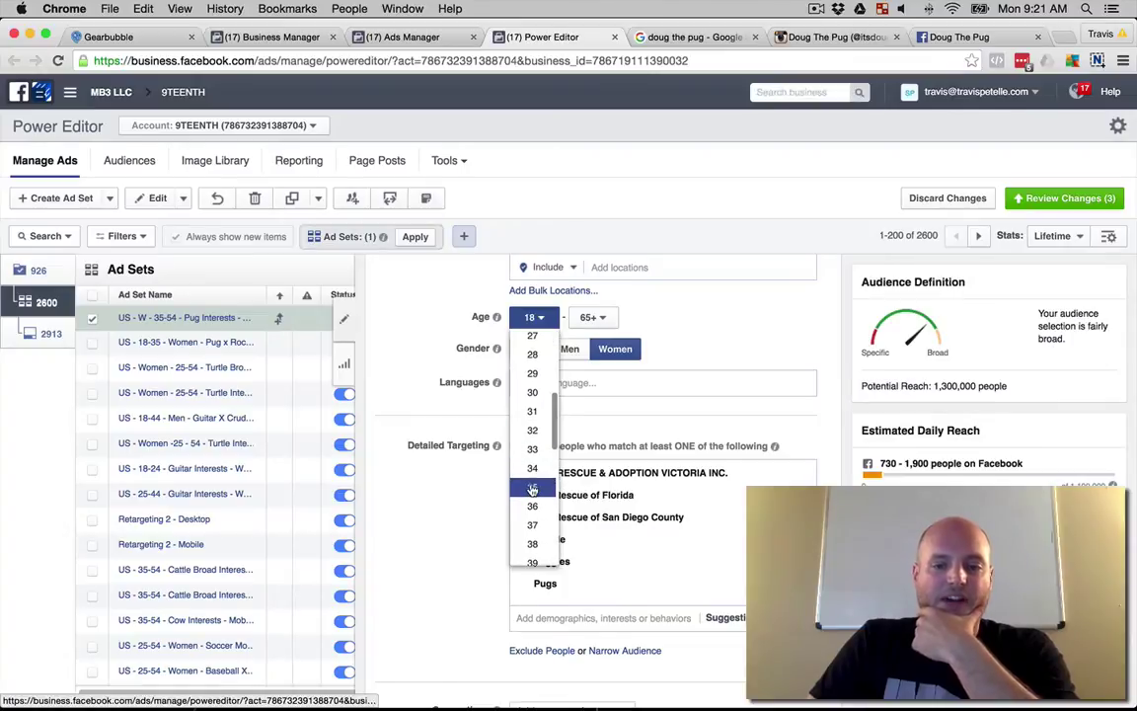
click(532, 490)
click(593, 317)
scroll(589, 473, down, 10)
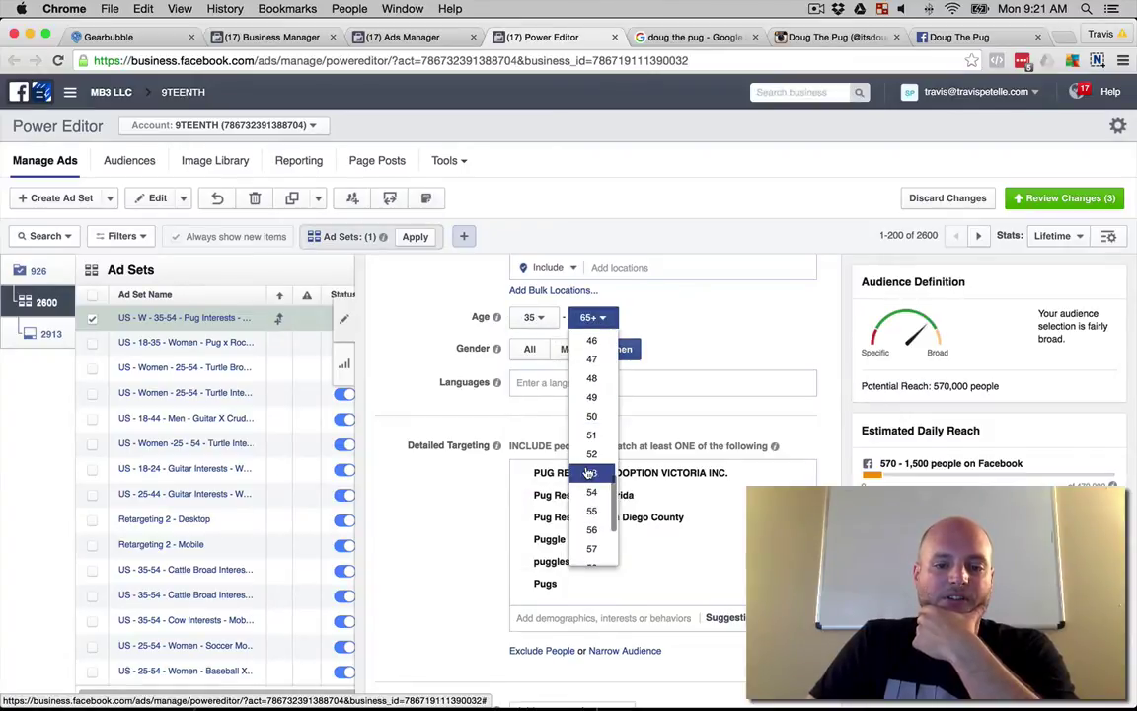
click(591, 492)
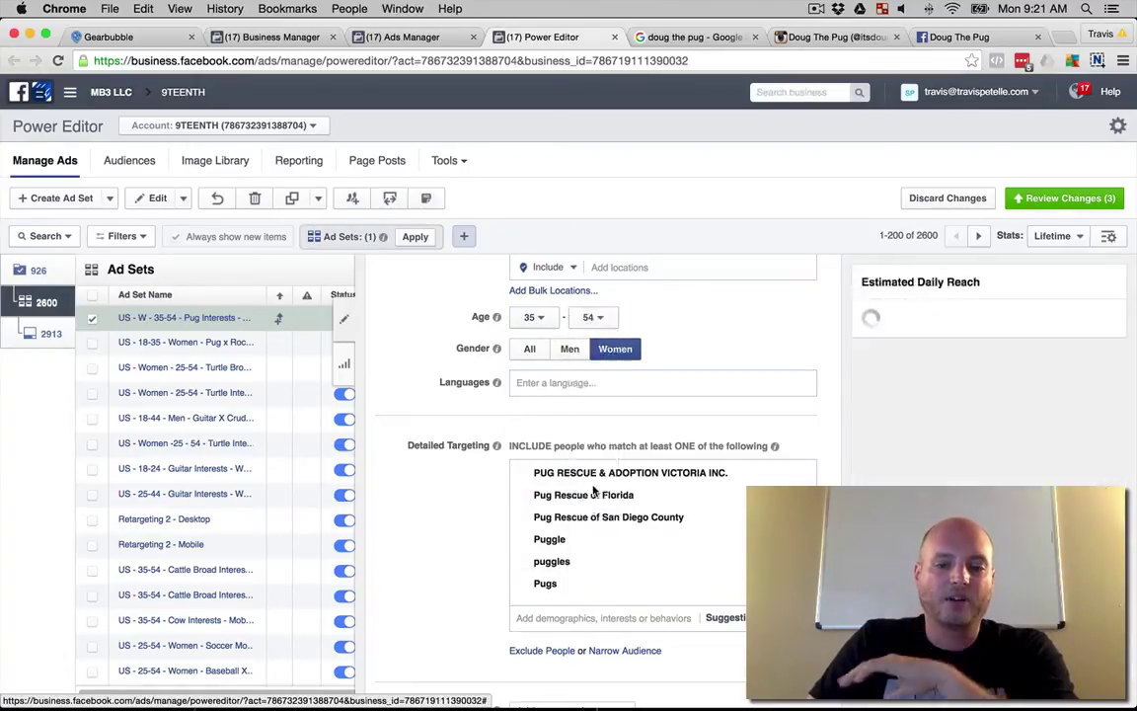
Re-add Pug as an interest in Detailed Targeting.
mouse_move(493, 441)
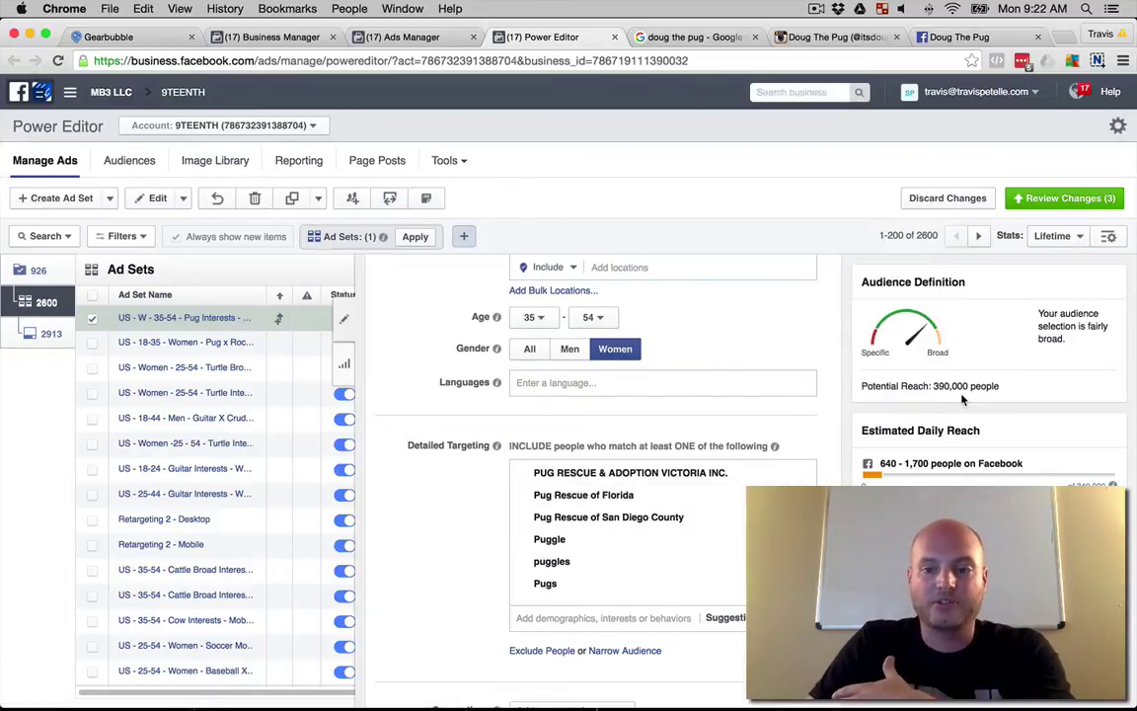
click(640, 616)
text(pug)
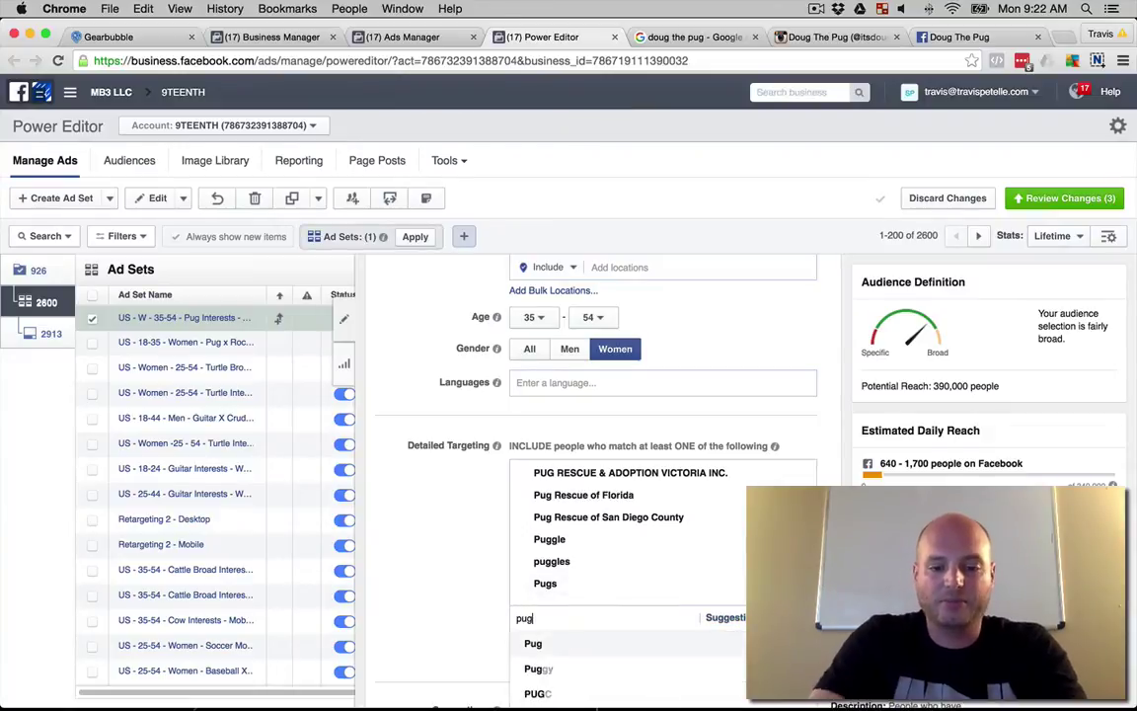
click(538, 646)
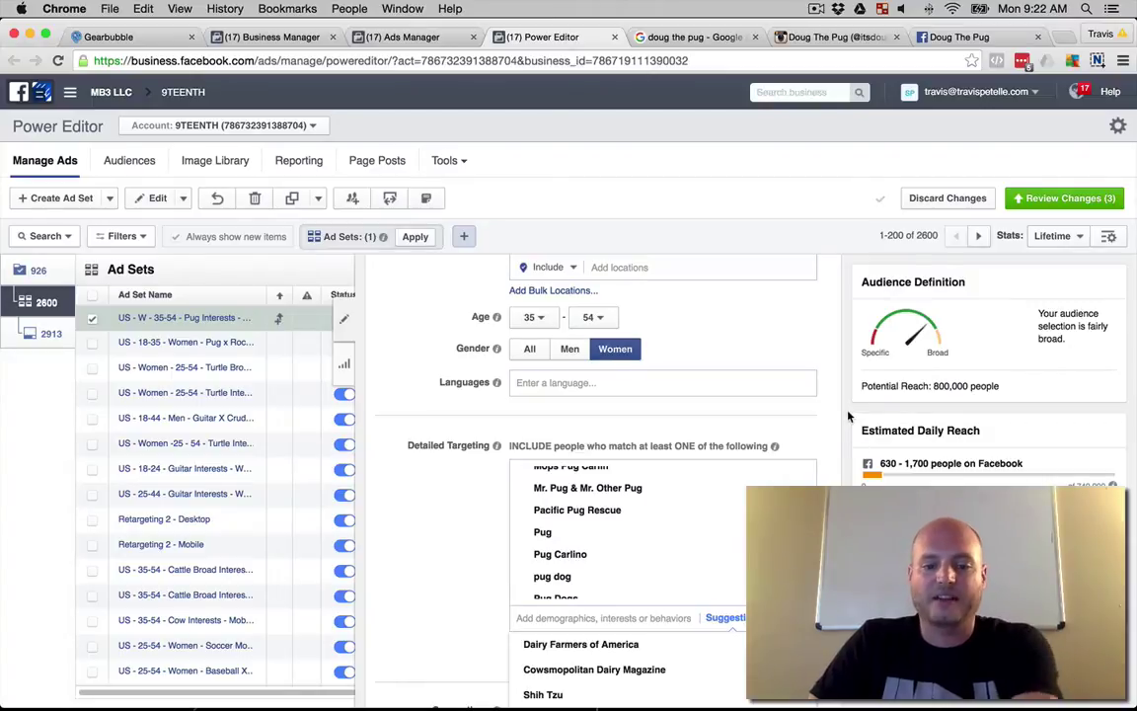
Replace the Daily Budget amount under Budget & Schedule with 100.
scroll(452, 373, down, 1)
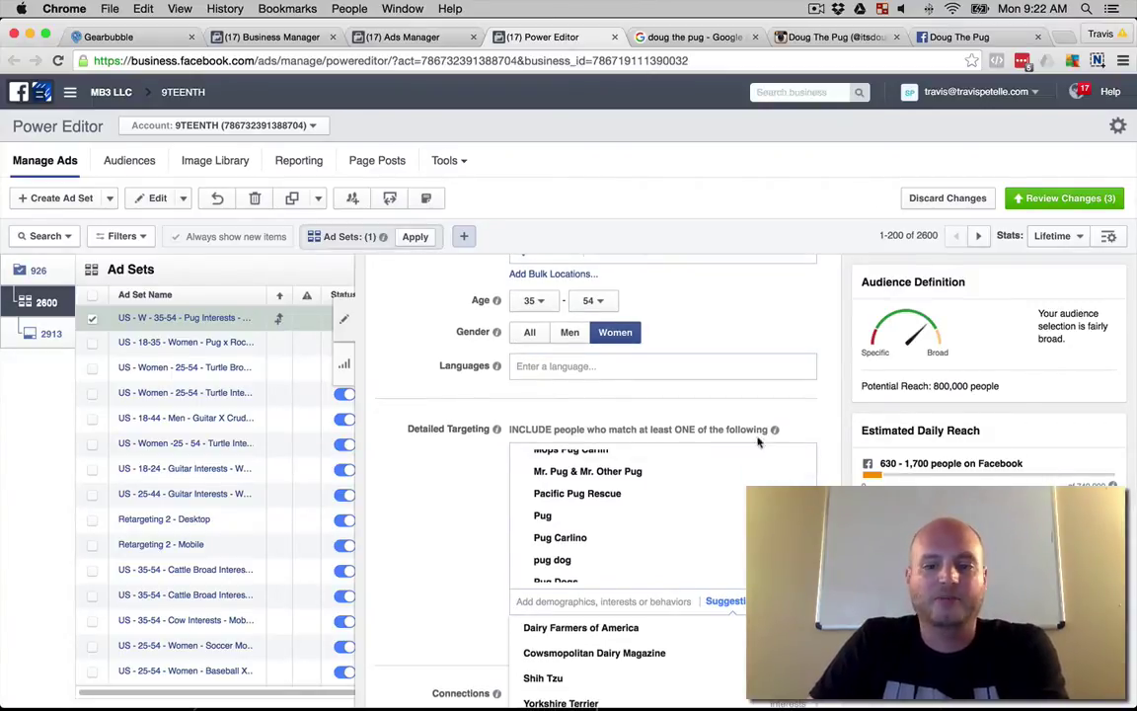
scroll(390, 394, down, 10)
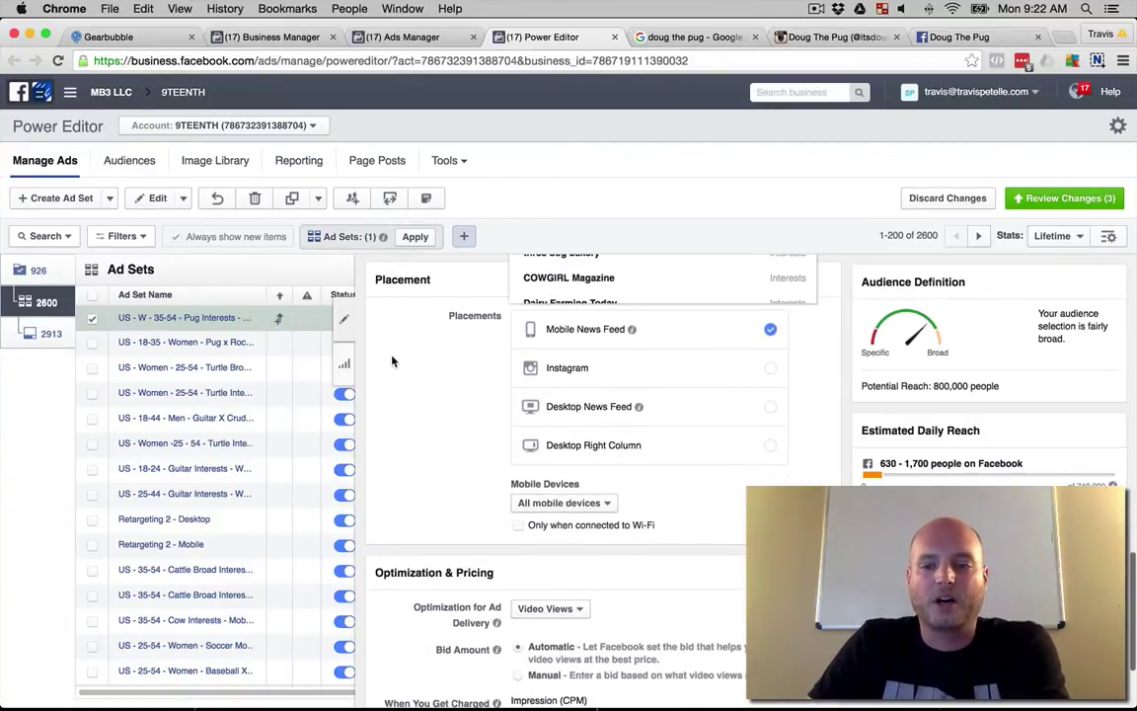
scroll(400, 378, down, 2)
scroll(399, 378, up, 3)
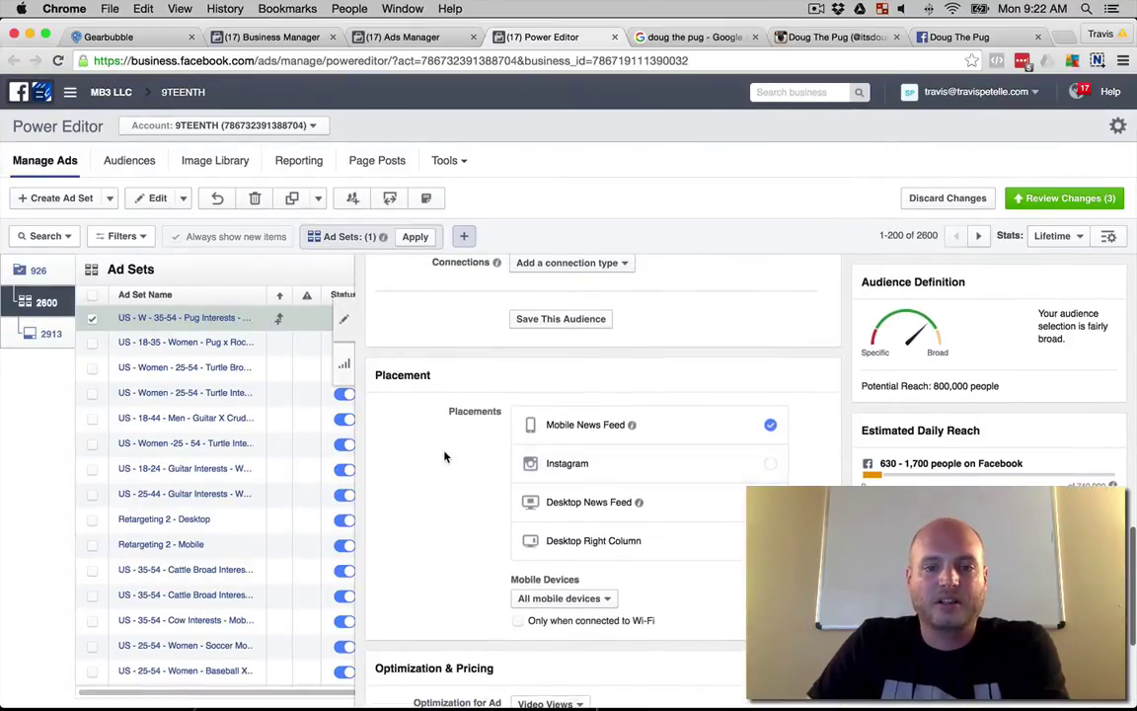
scroll(427, 466, down, 1)
scroll(426, 467, down, 2)
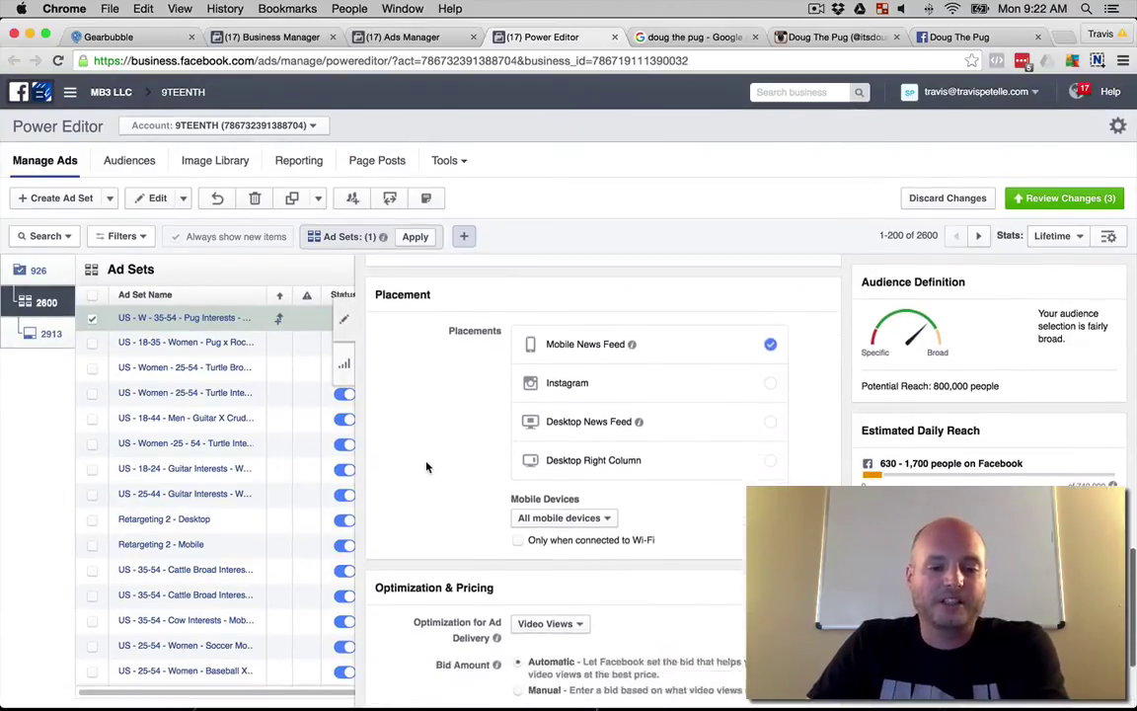
scroll(426, 465, down, 2)
scroll(395, 406, up, 5)
scroll(395, 406, up, 5)
double_click(616, 414)
text(100.0)
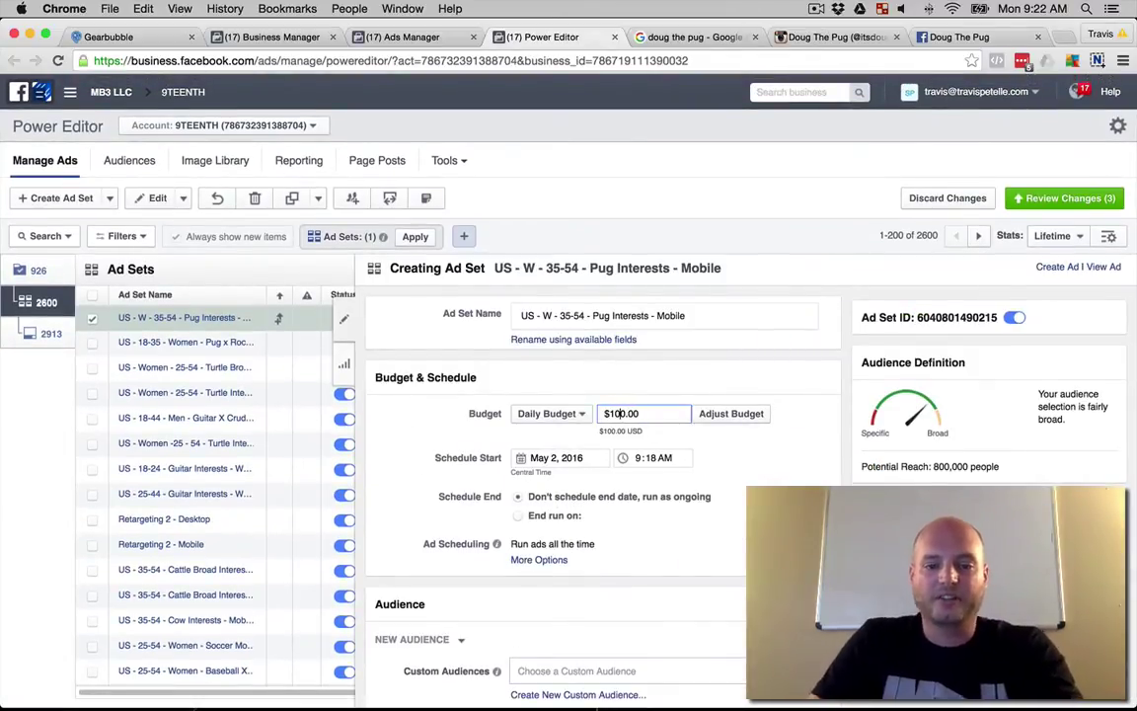
text(0)
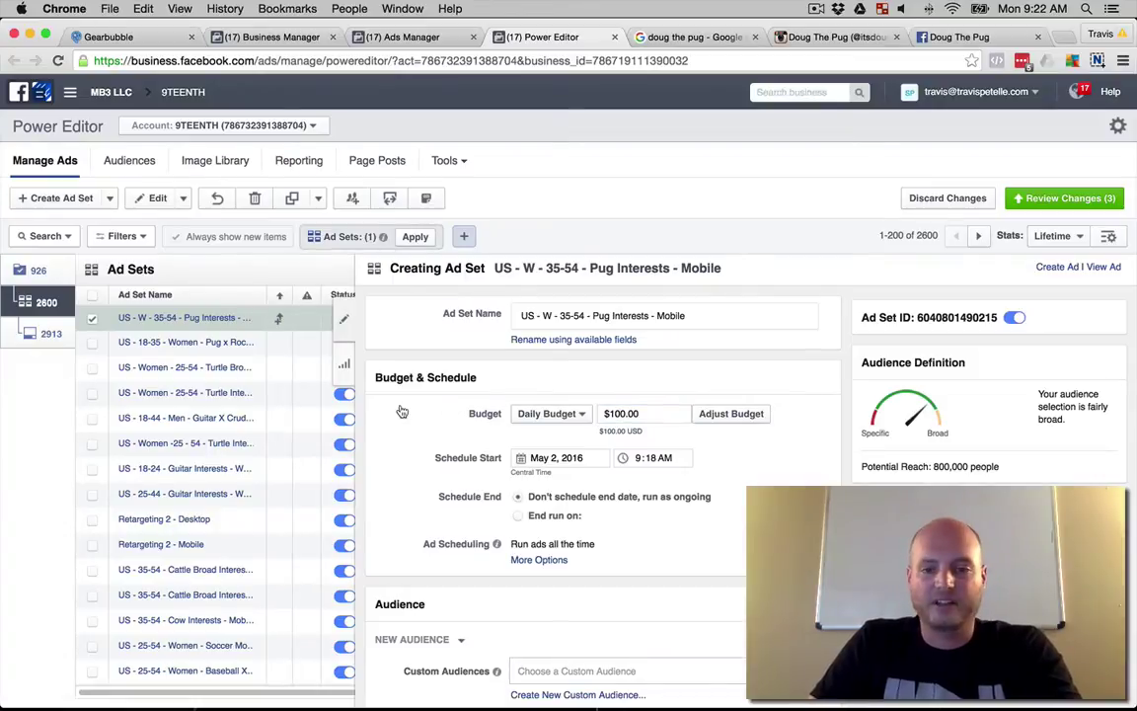
scroll(402, 414, down, 2)
scroll(405, 423, up, 2)
scroll(405, 424, down, 4)
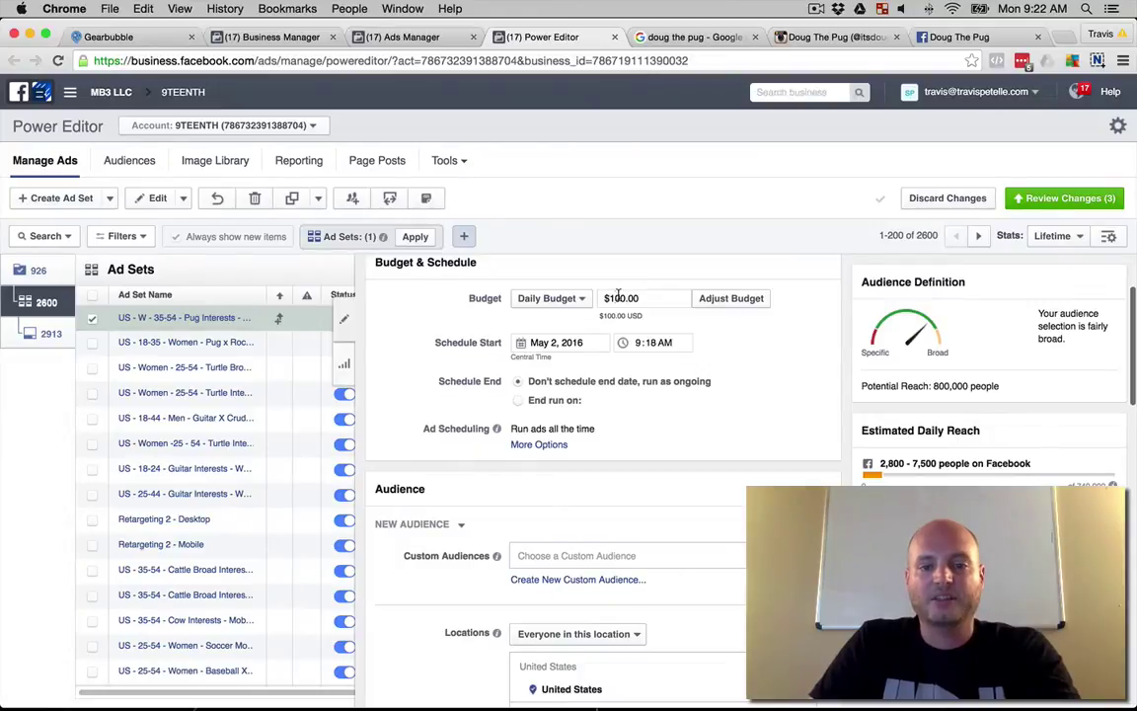
scroll(418, 349, down, 6)
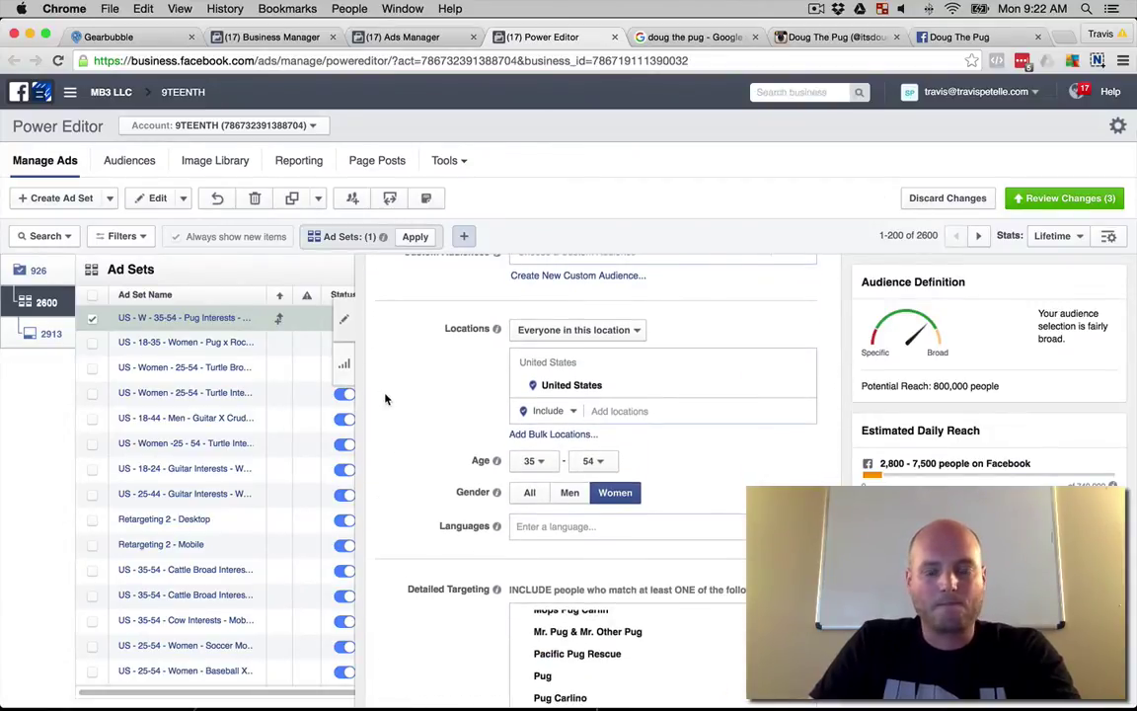
scroll(400, 396, down, 1)
scroll(400, 397, down, 3)
scroll(400, 396, up, 12)
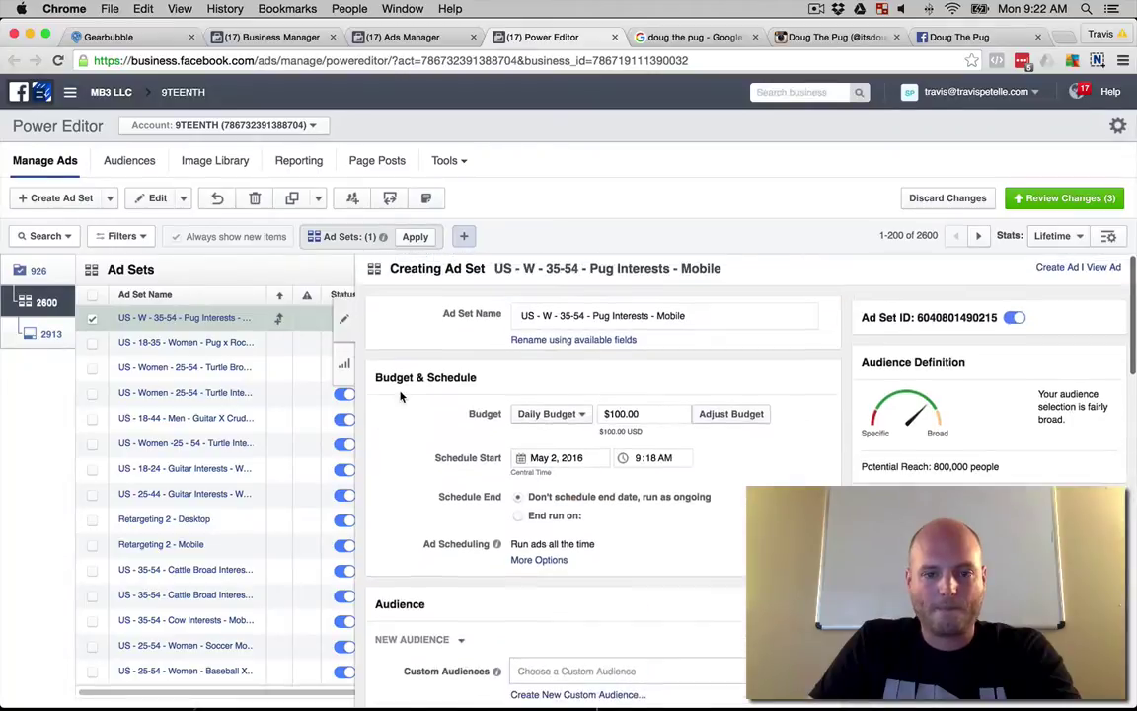
Set the ad's Facebook Page to Pugs Are Awesome.
click(40, 336)
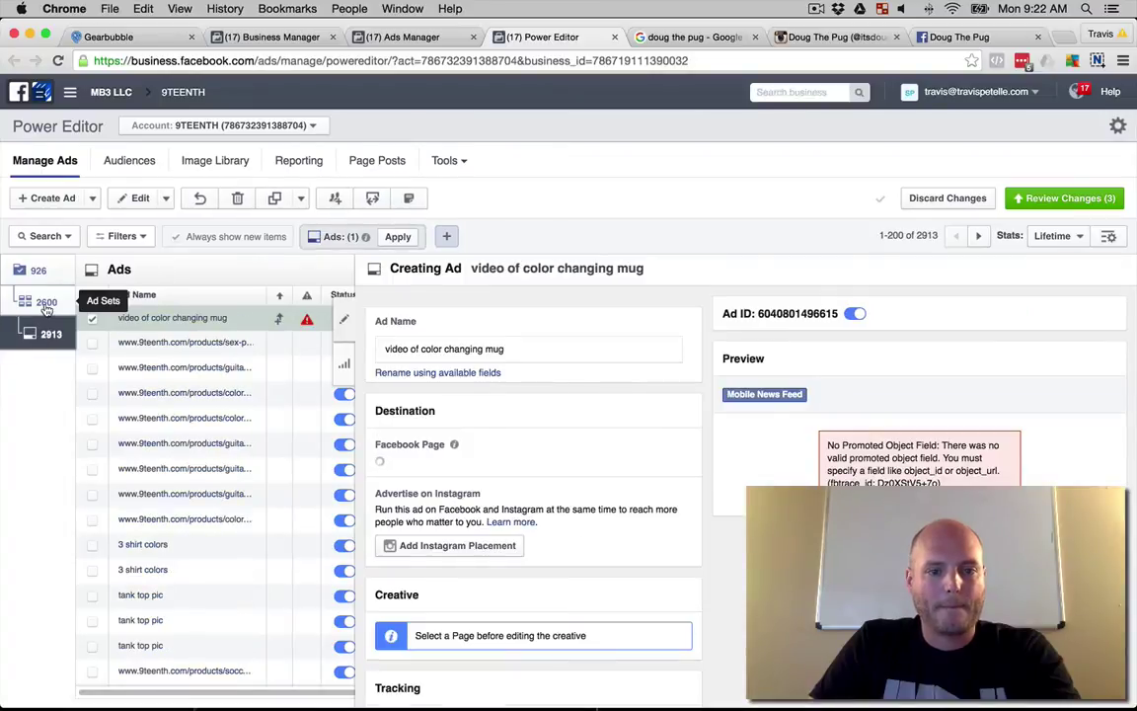
scroll(496, 433, down, 1)
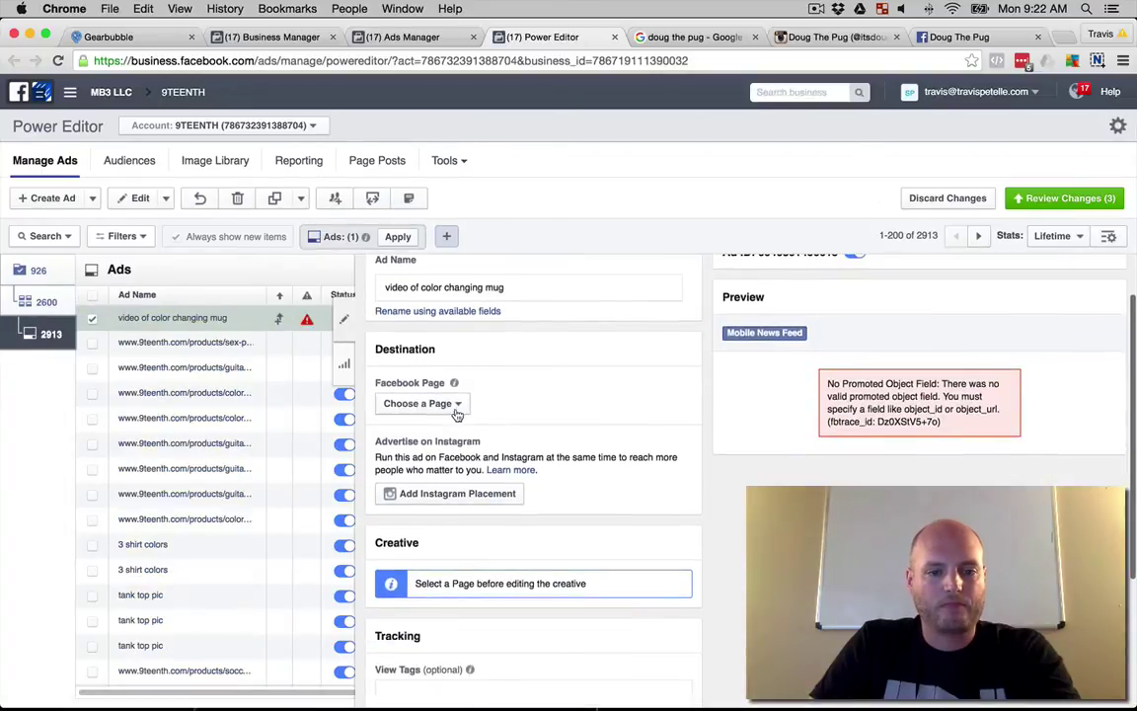
click(444, 404)
text(pug)
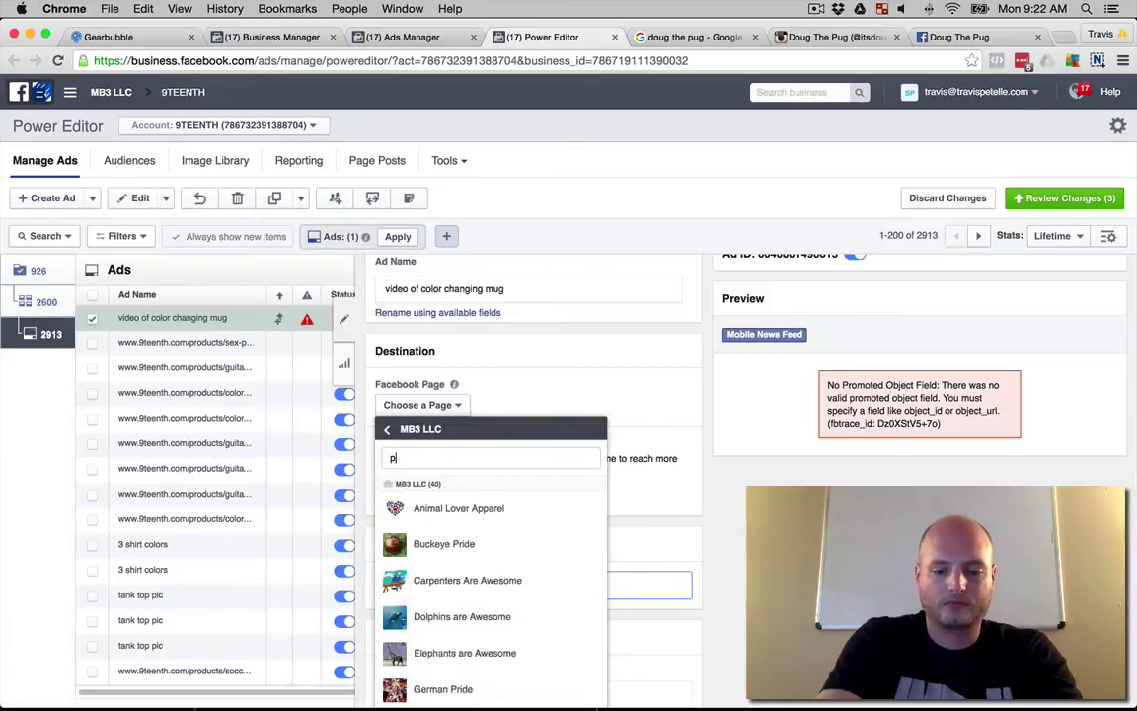
click(474, 508)
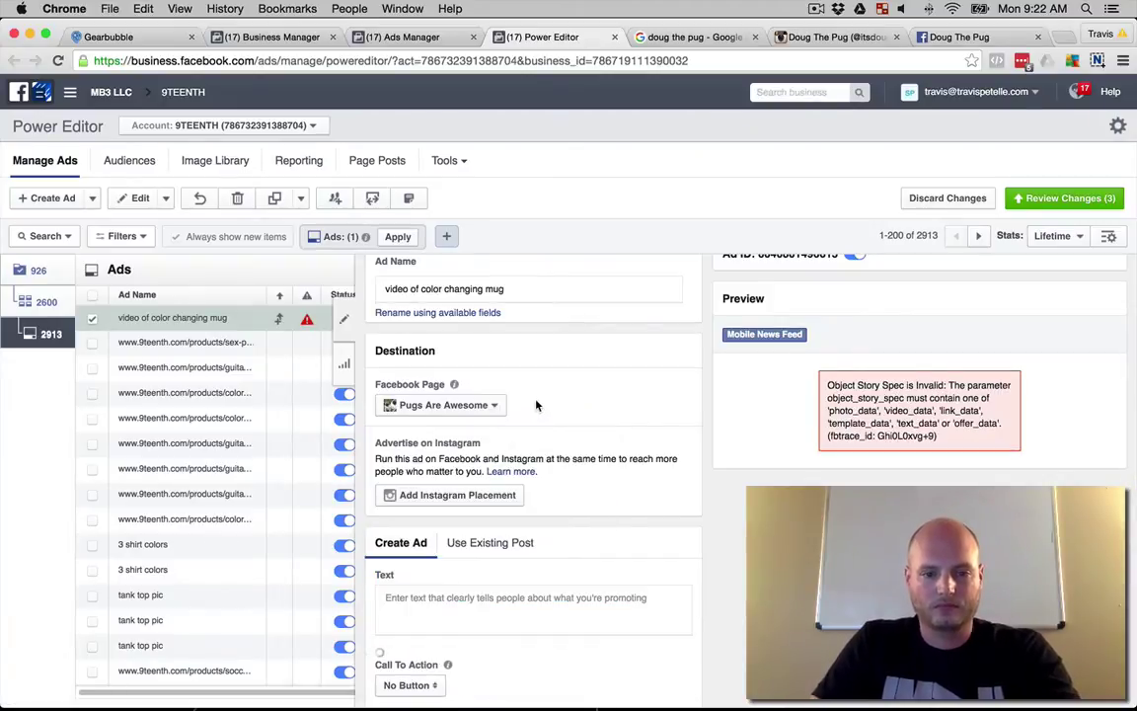
Upload PugMamaMugVid.mp4 from the Desktop and attach it as the ad's video.
scroll(464, 345, down, 5)
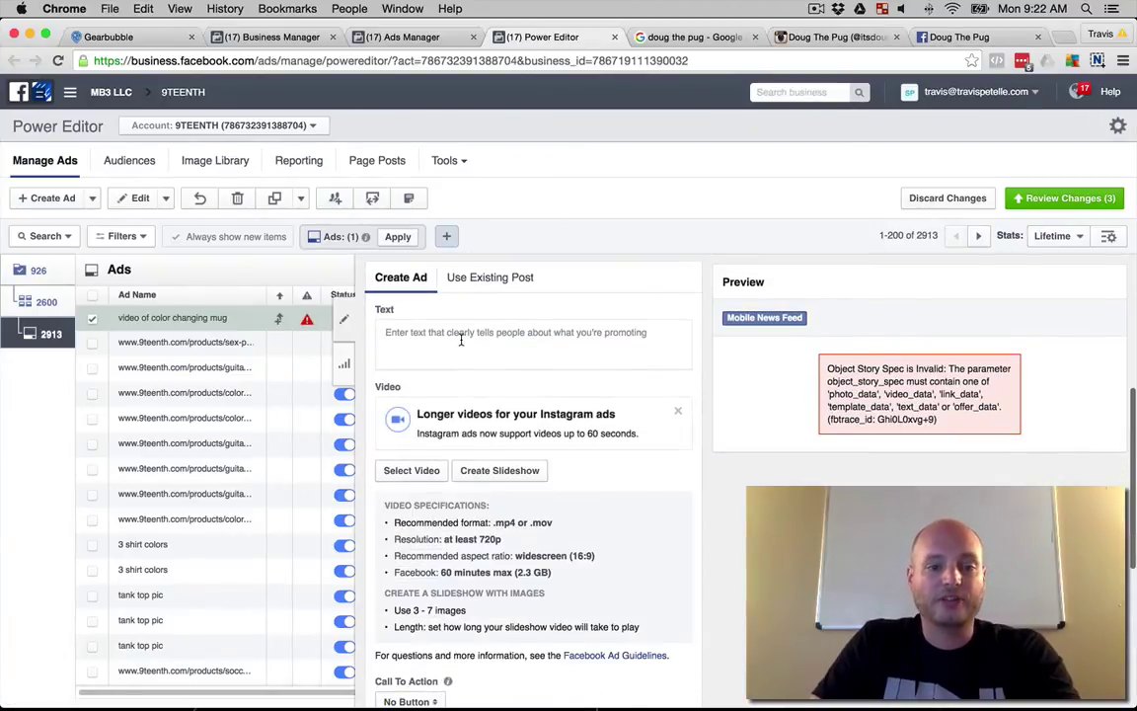
click(412, 471)
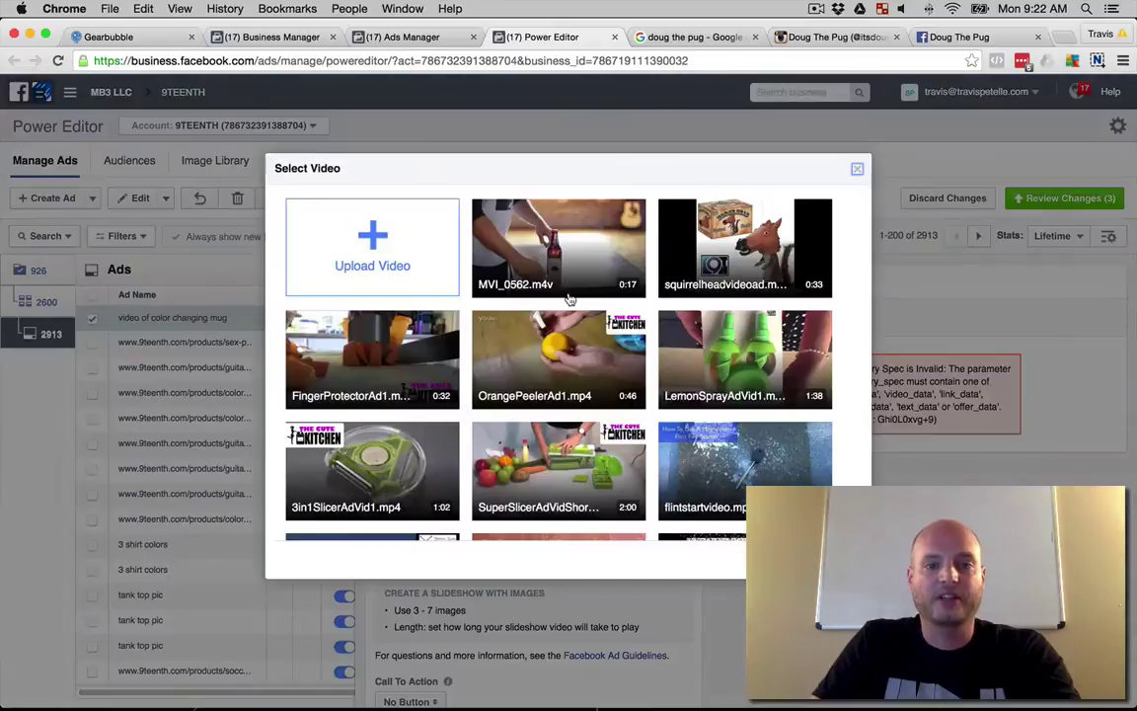
click(370, 233)
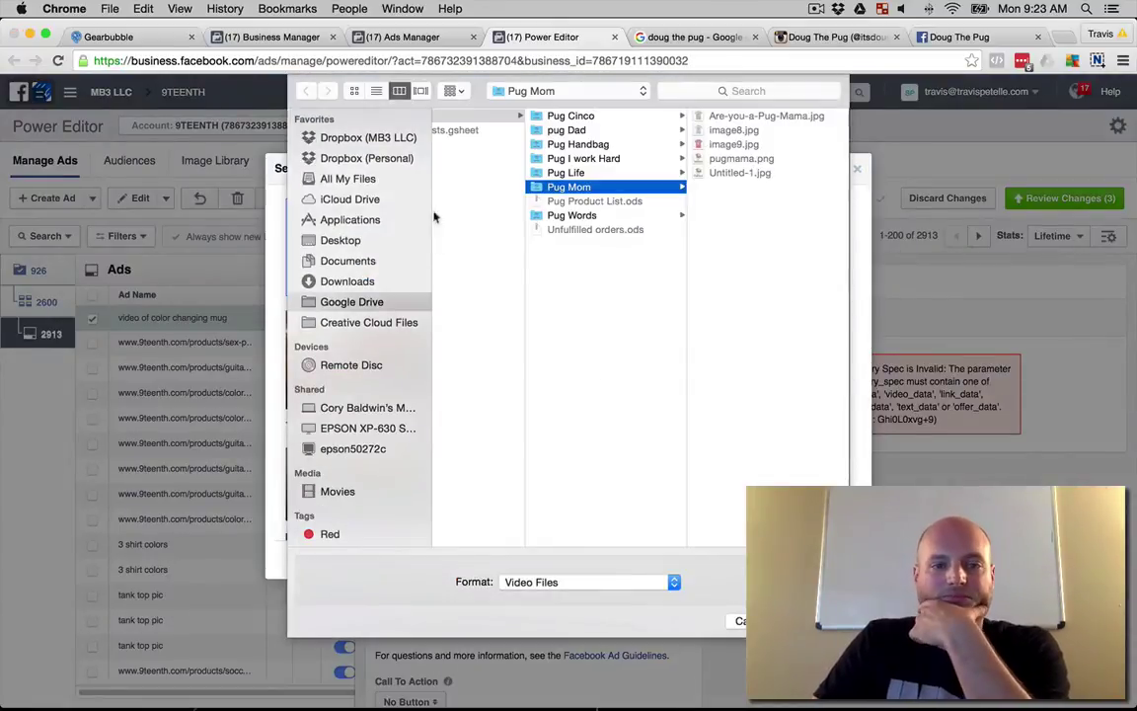
click(342, 241)
scroll(523, 317, down, 15)
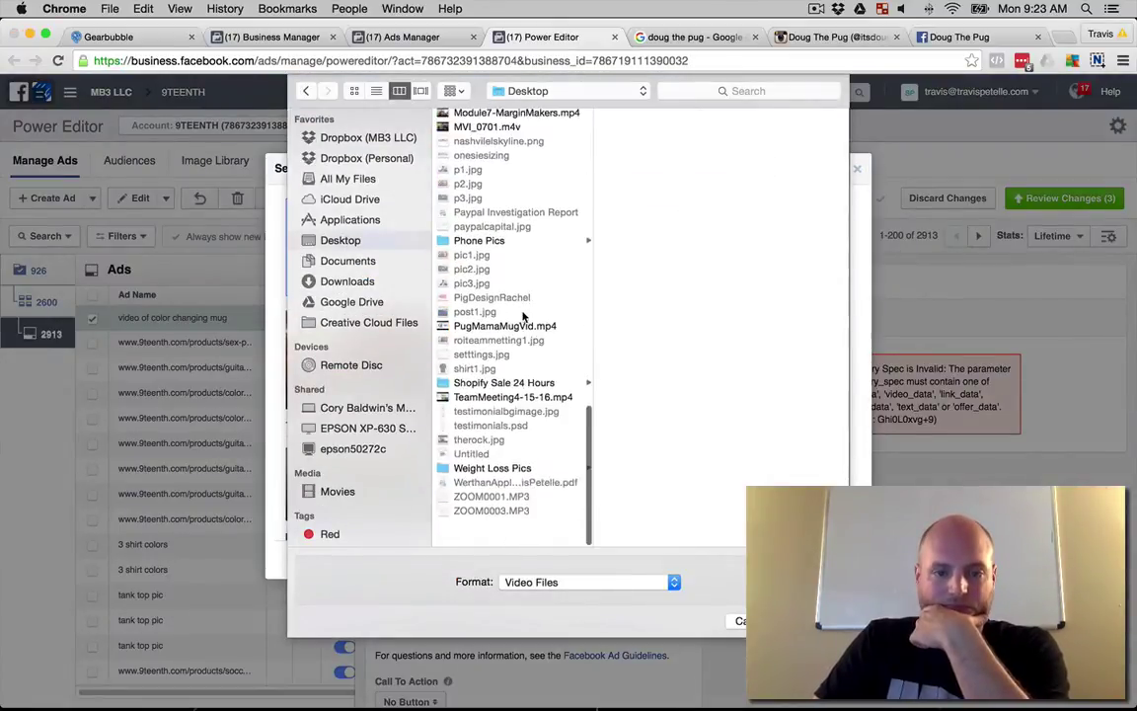
click(515, 353)
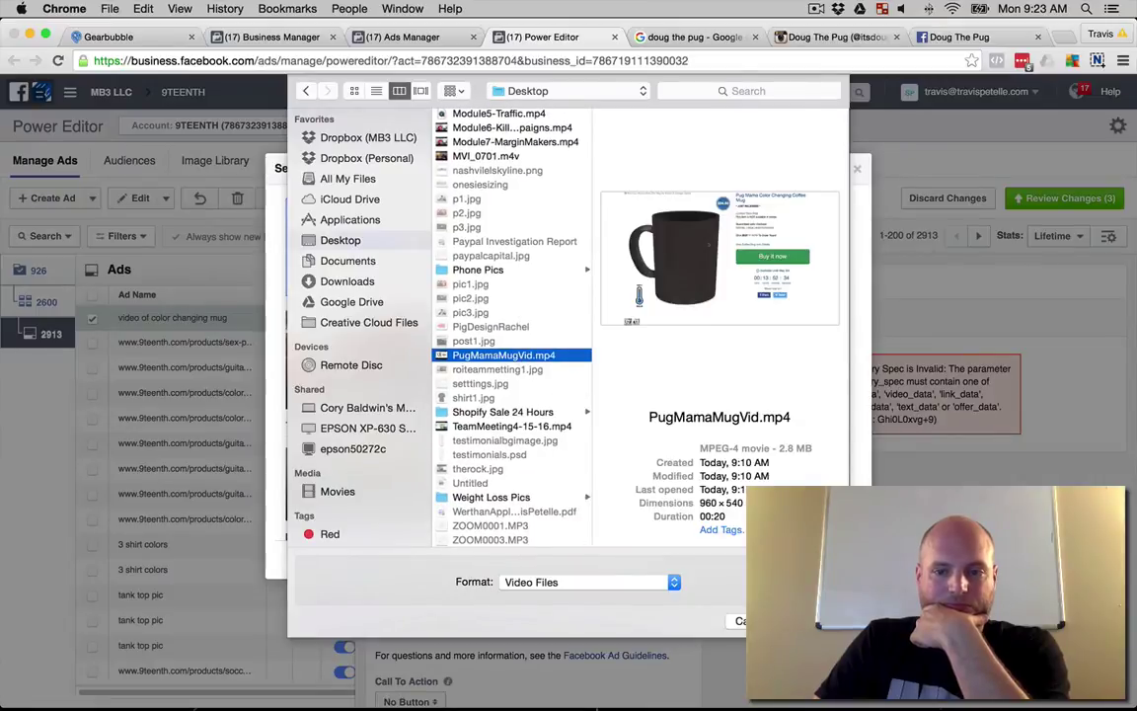
key(Return)
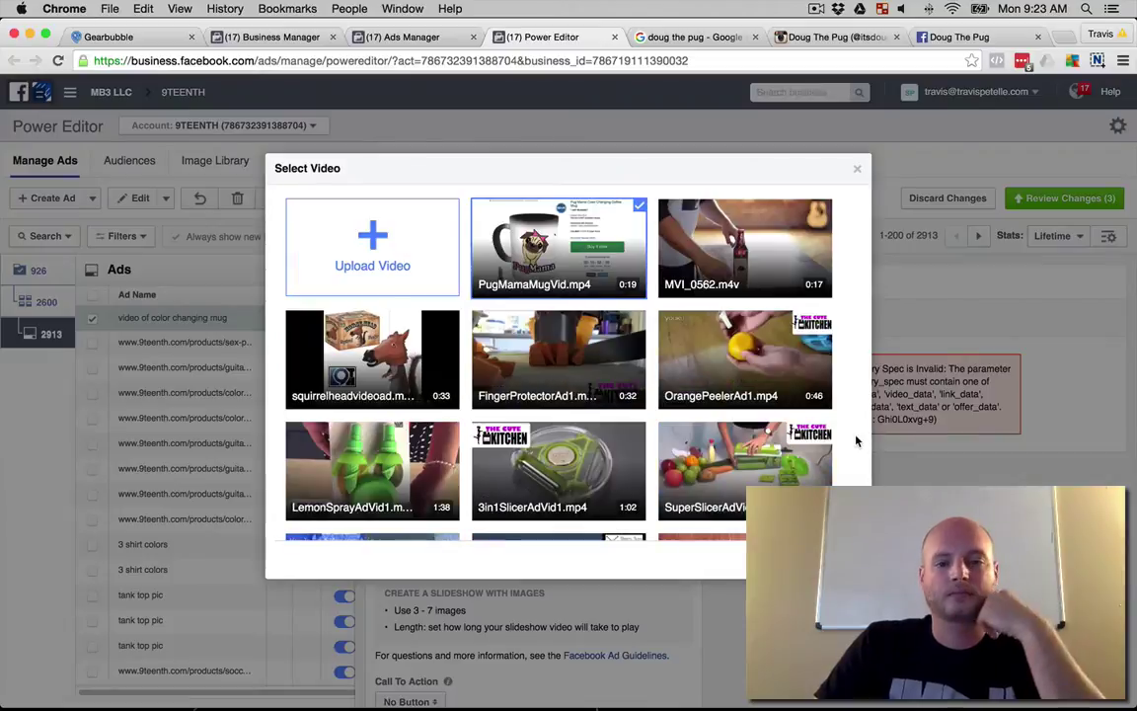
click(514, 249)
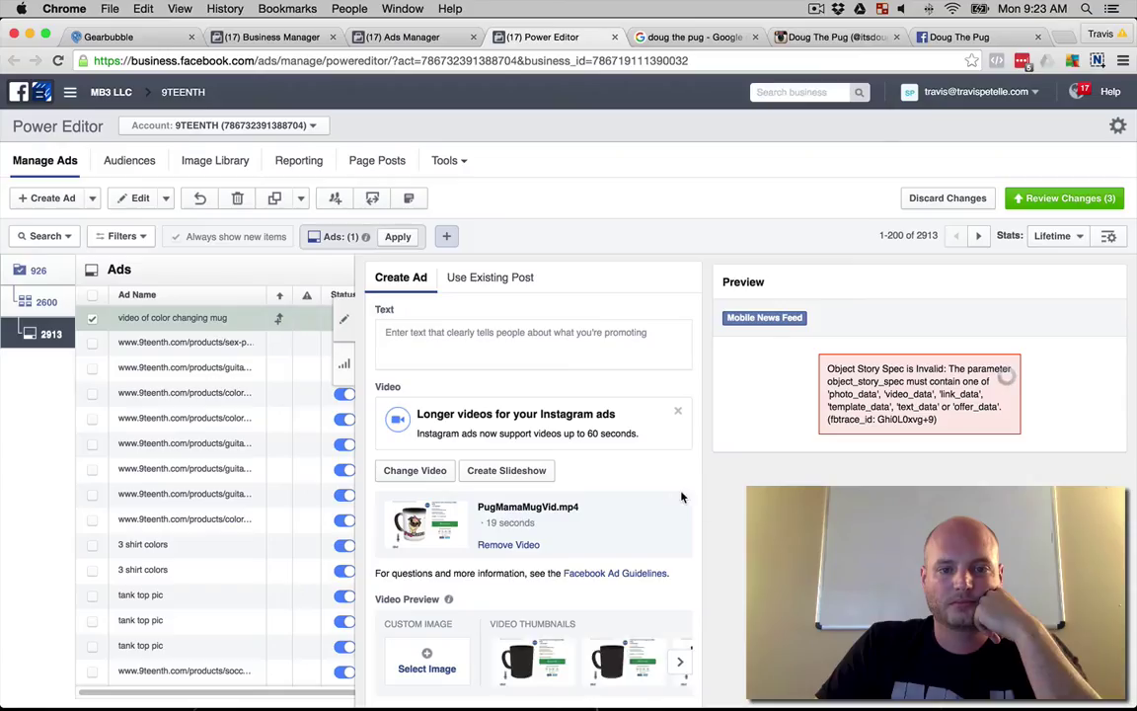
Write the ad text 'Look at this awesome Pug Mama color changing coffee mug!' with a 'Get yours' line.
click(504, 308)
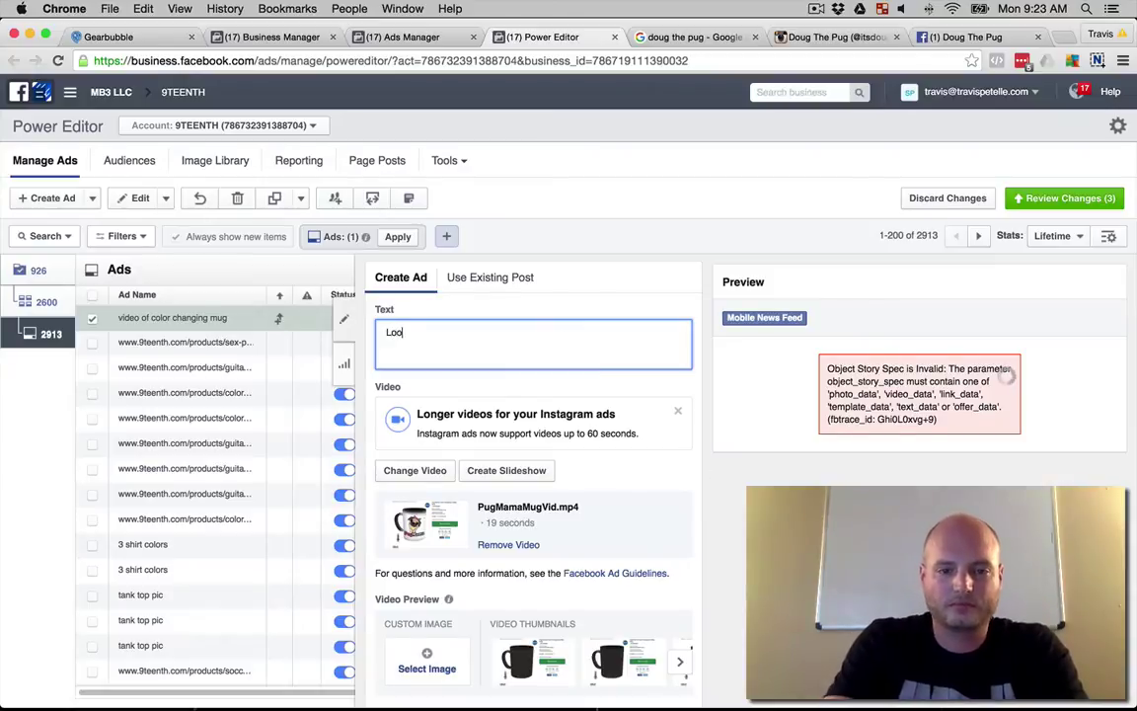
text(Look at this awesome Pug Mama color chan)
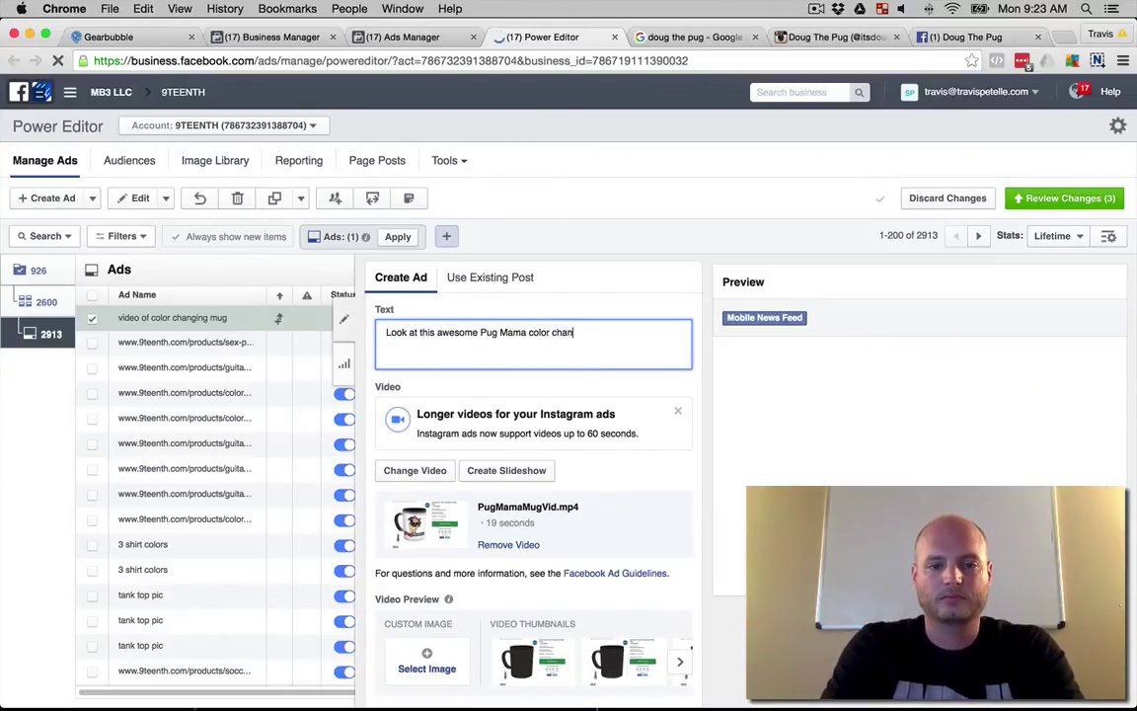
text(ging coffee mug!)
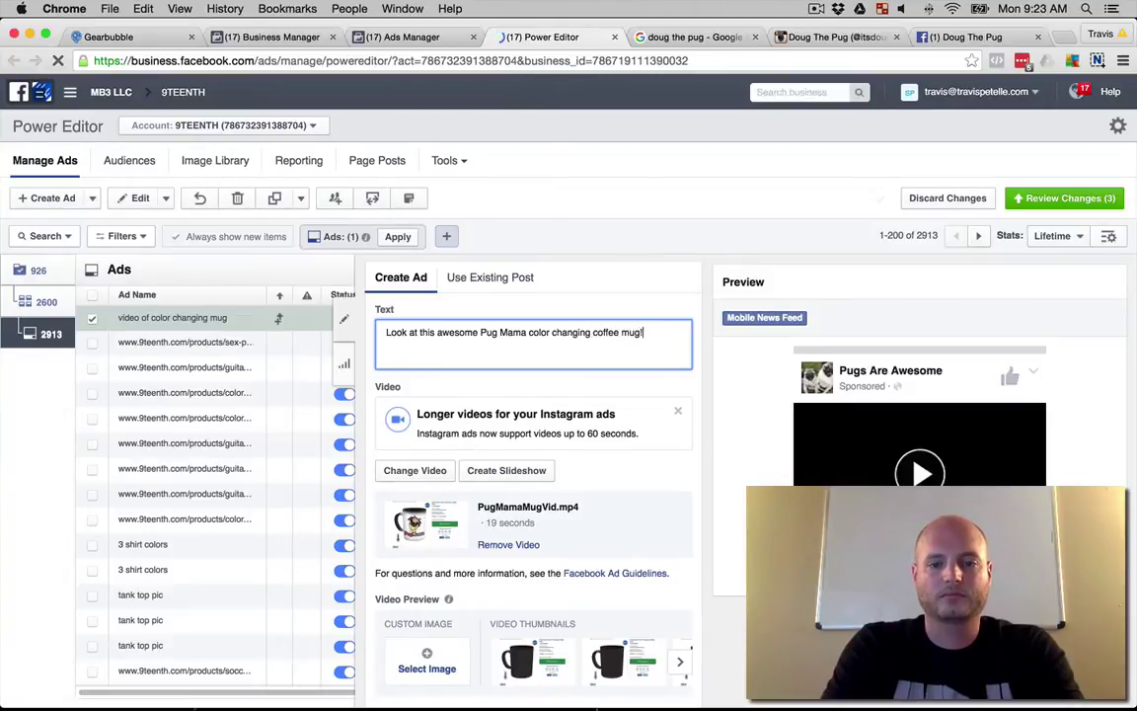
key(Return)
text(Get yours now before it's too late!)
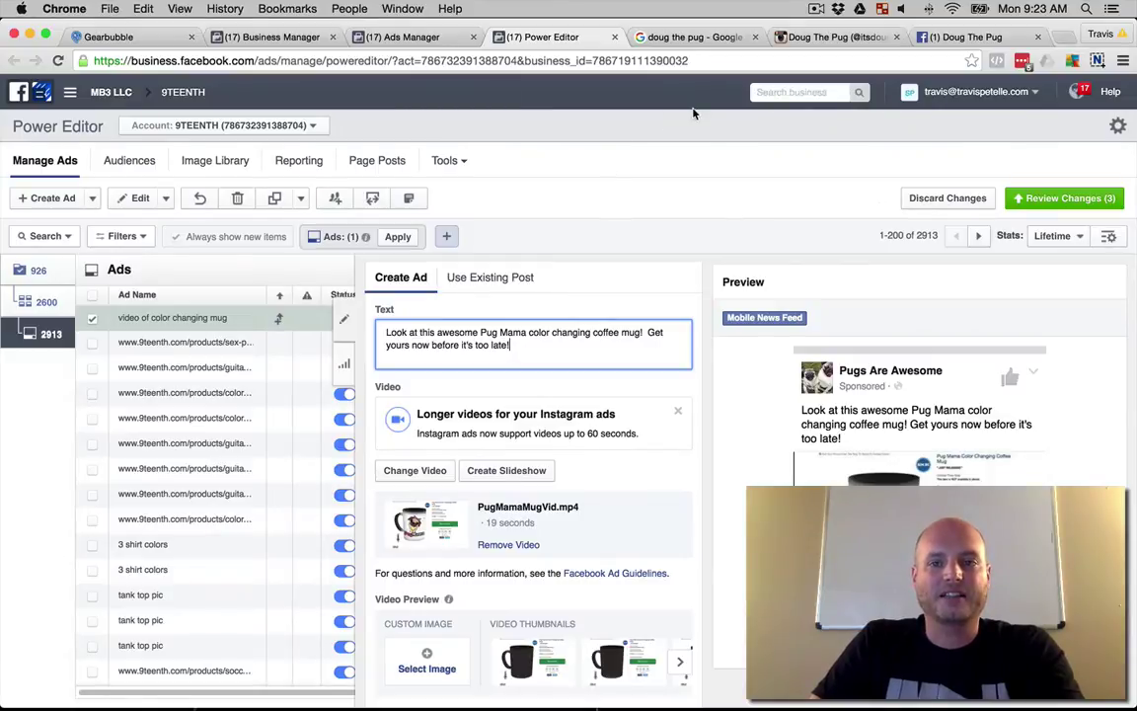
mouse_move(179, 688)
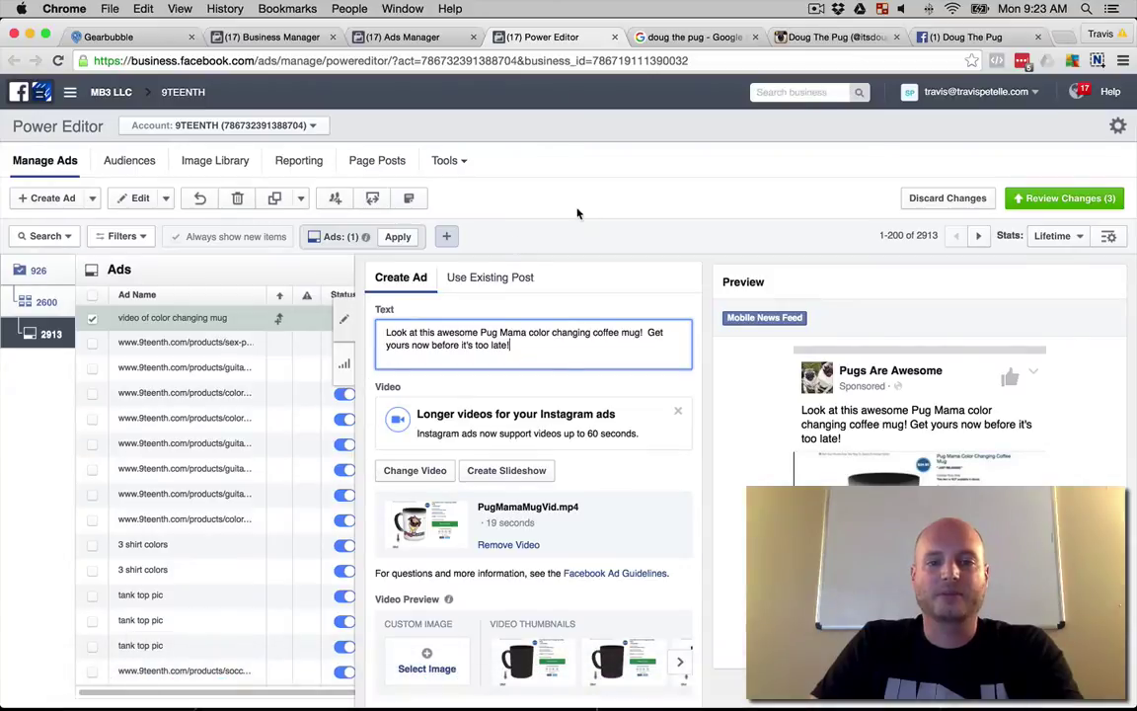
In Gearbubble, open the dropship orders dashboard from My Account.
click(114, 38)
scroll(200, 139, up, 1)
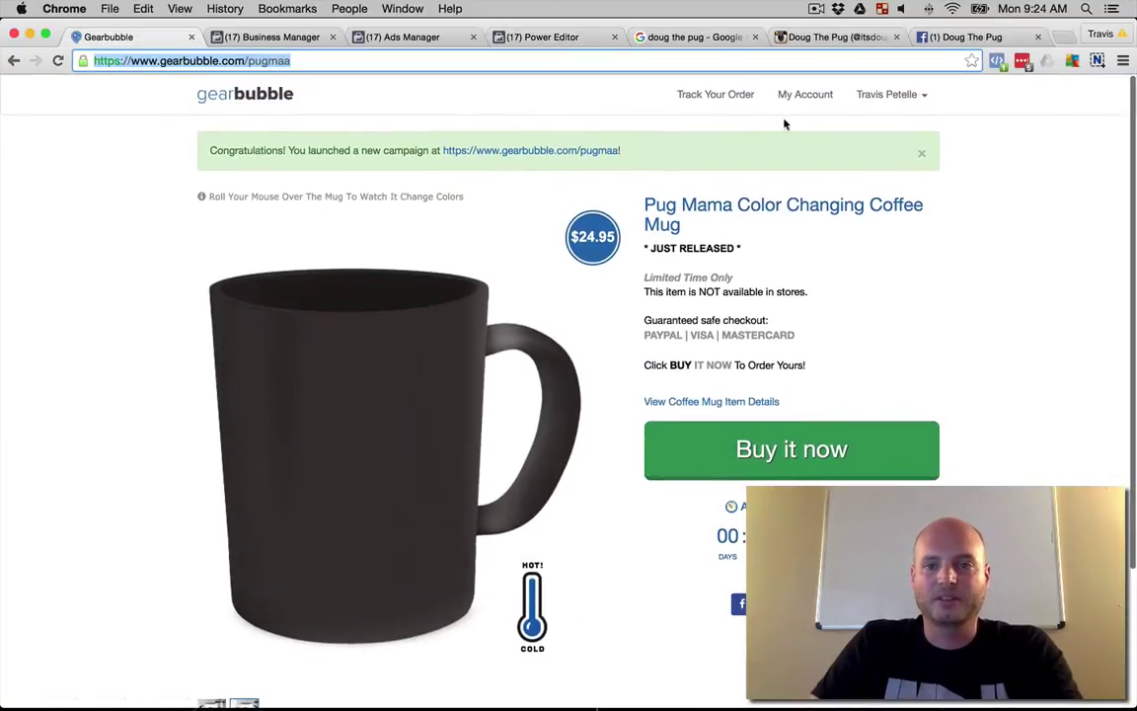
click(810, 101)
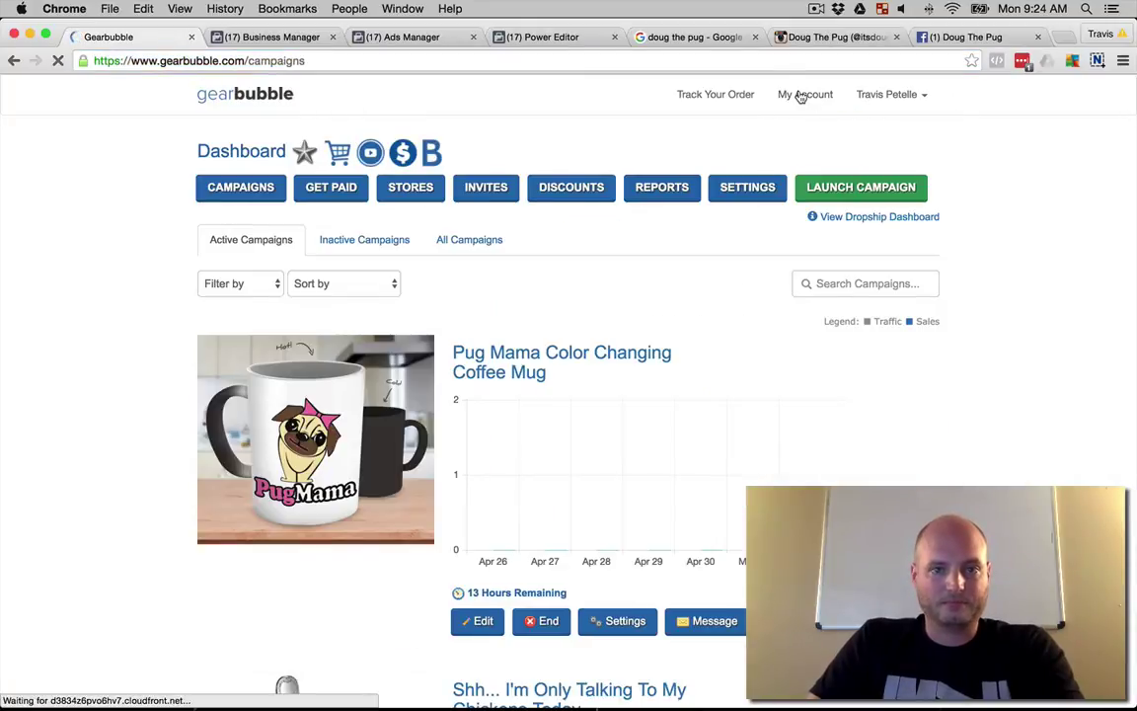
click(333, 148)
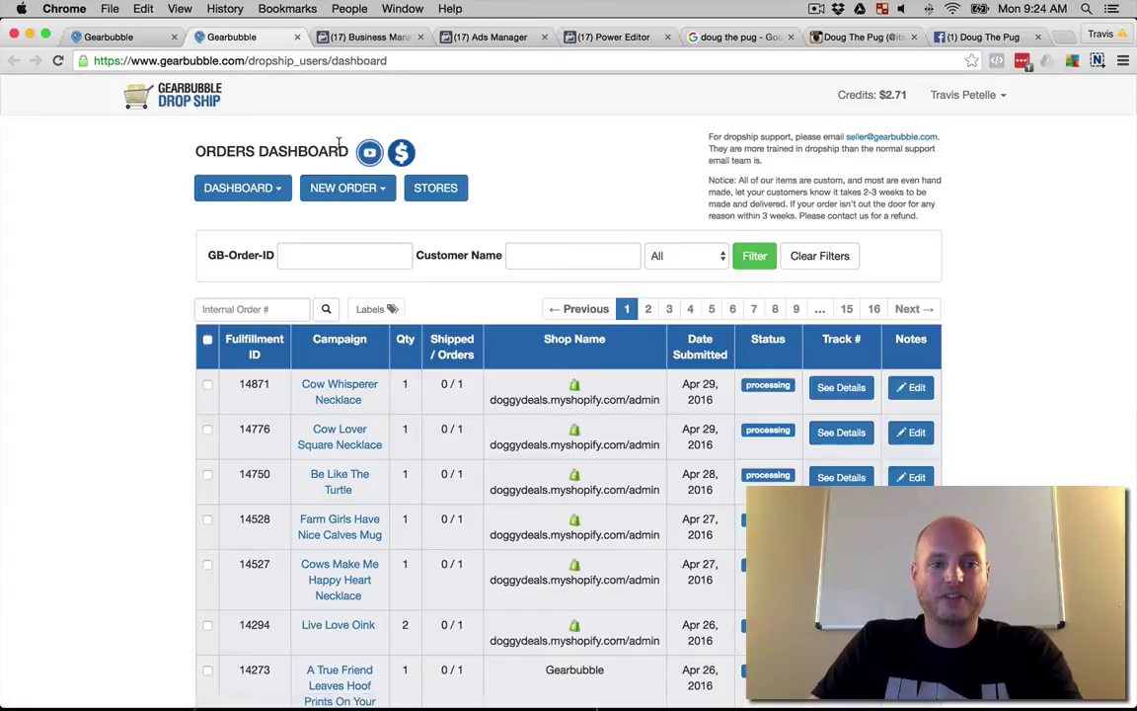
click(357, 195)
click(139, 190)
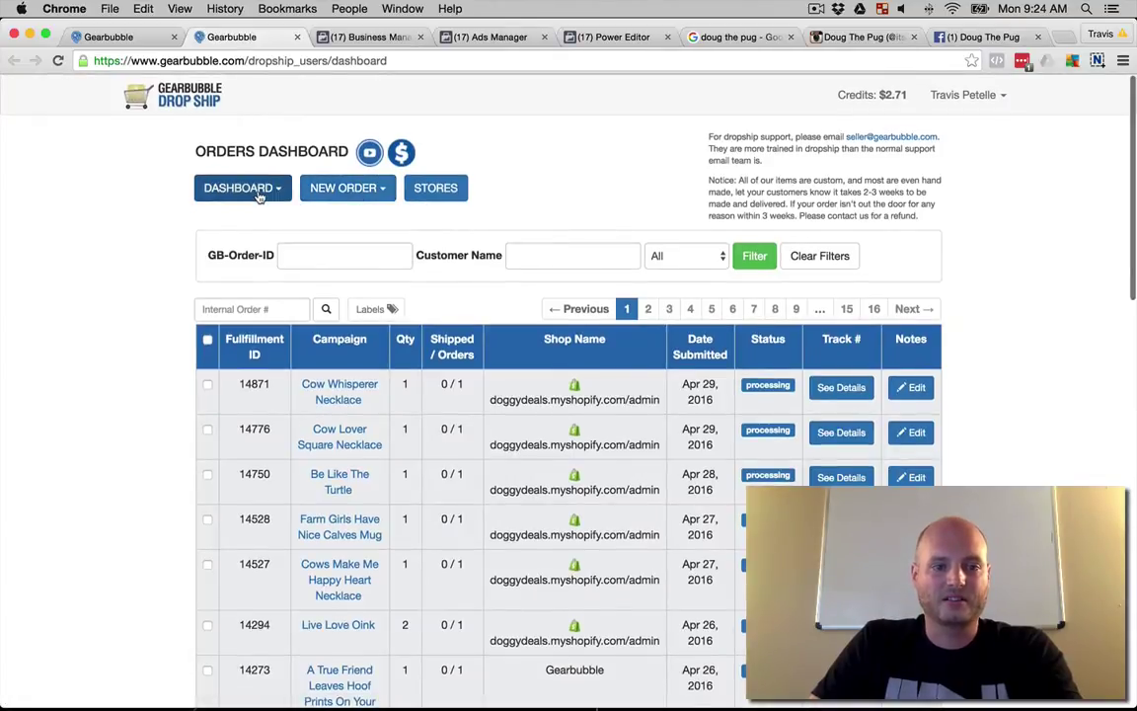
Filter the dashboard to the doggydeals store and open the connected stores list.
click(260, 196)
click(508, 166)
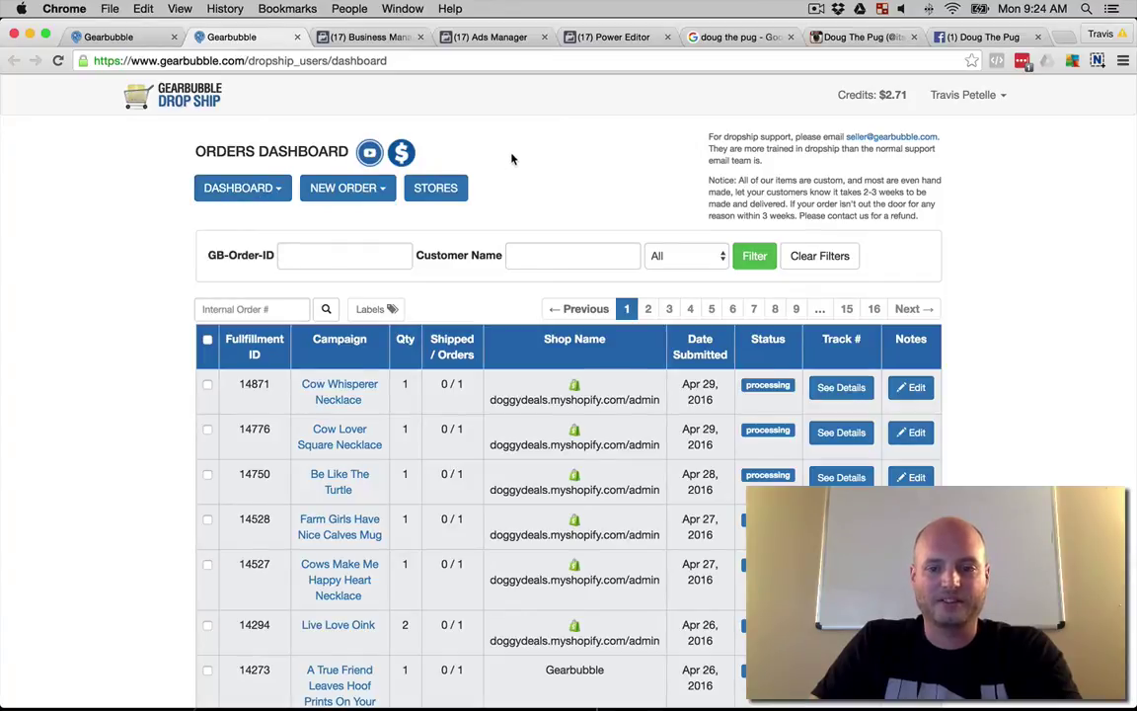
scroll(511, 159, down, 1)
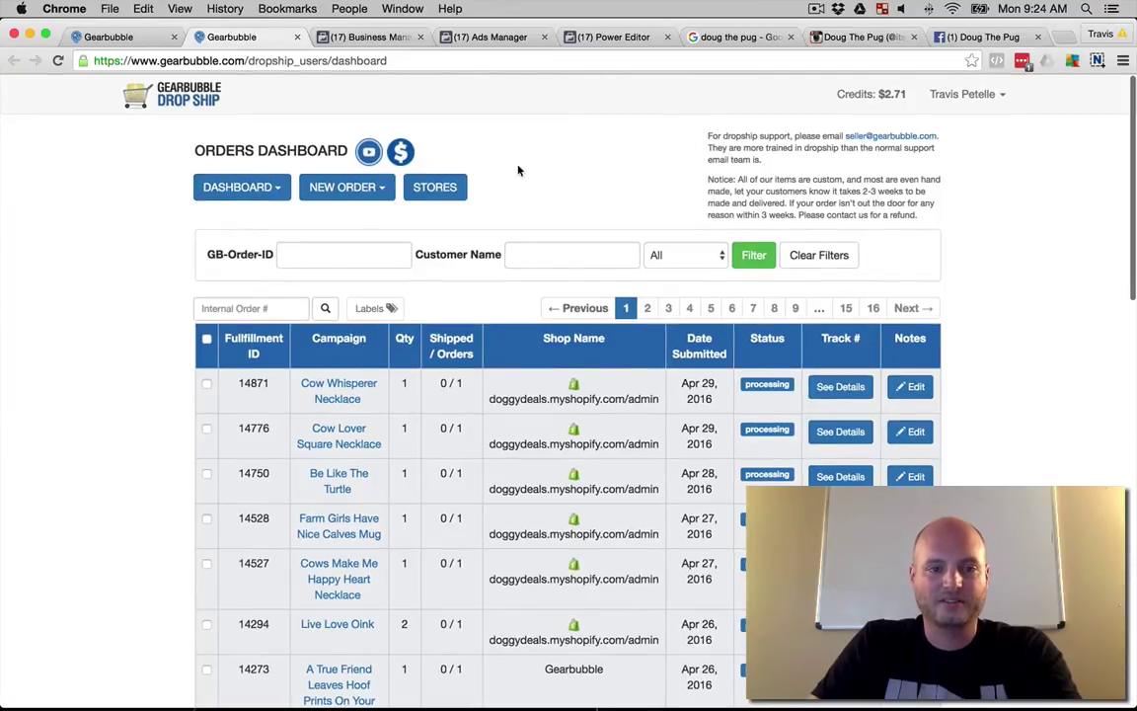
click(257, 193)
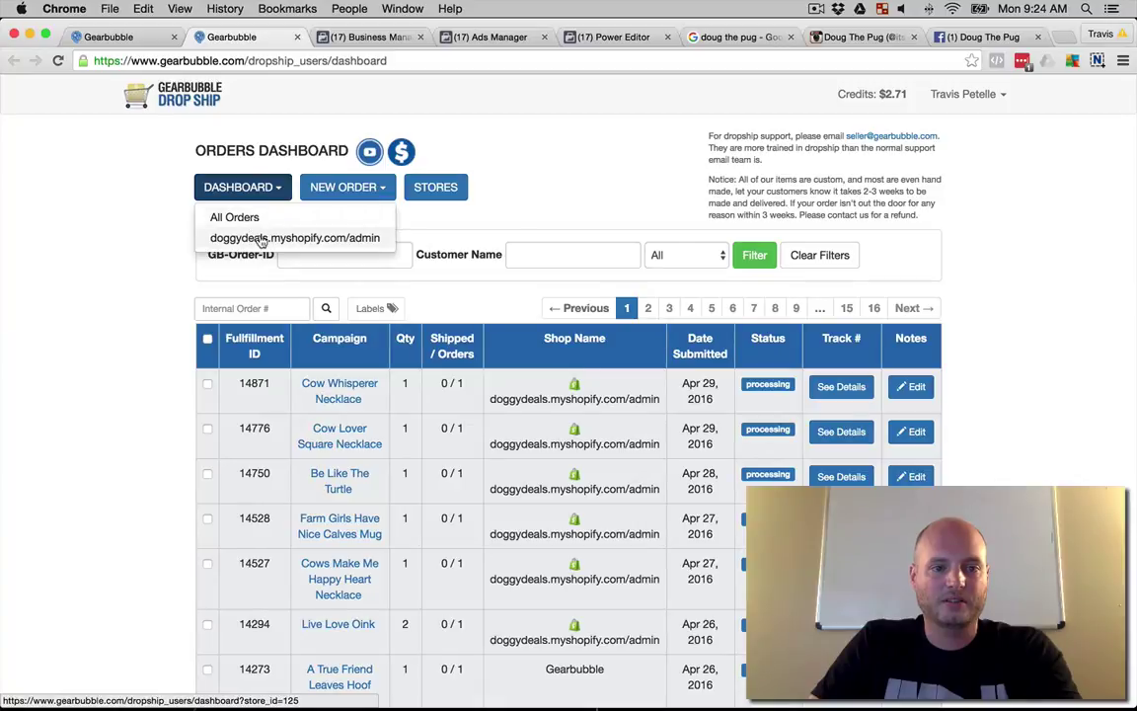
click(261, 240)
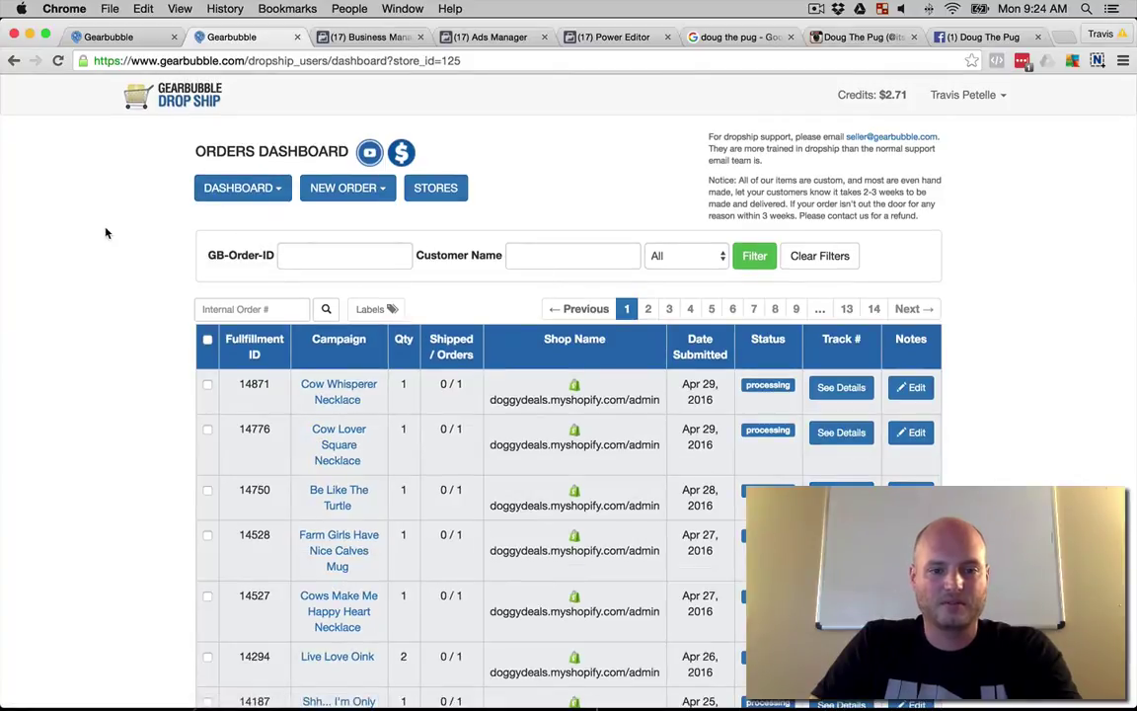
click(324, 190)
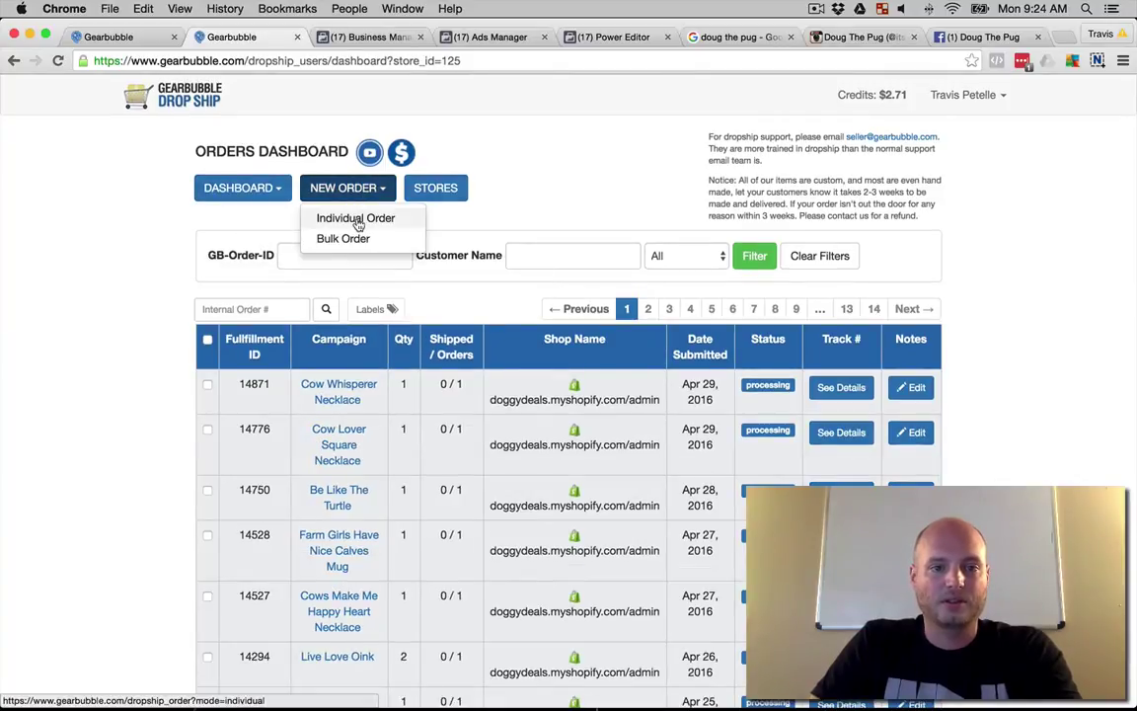
click(435, 188)
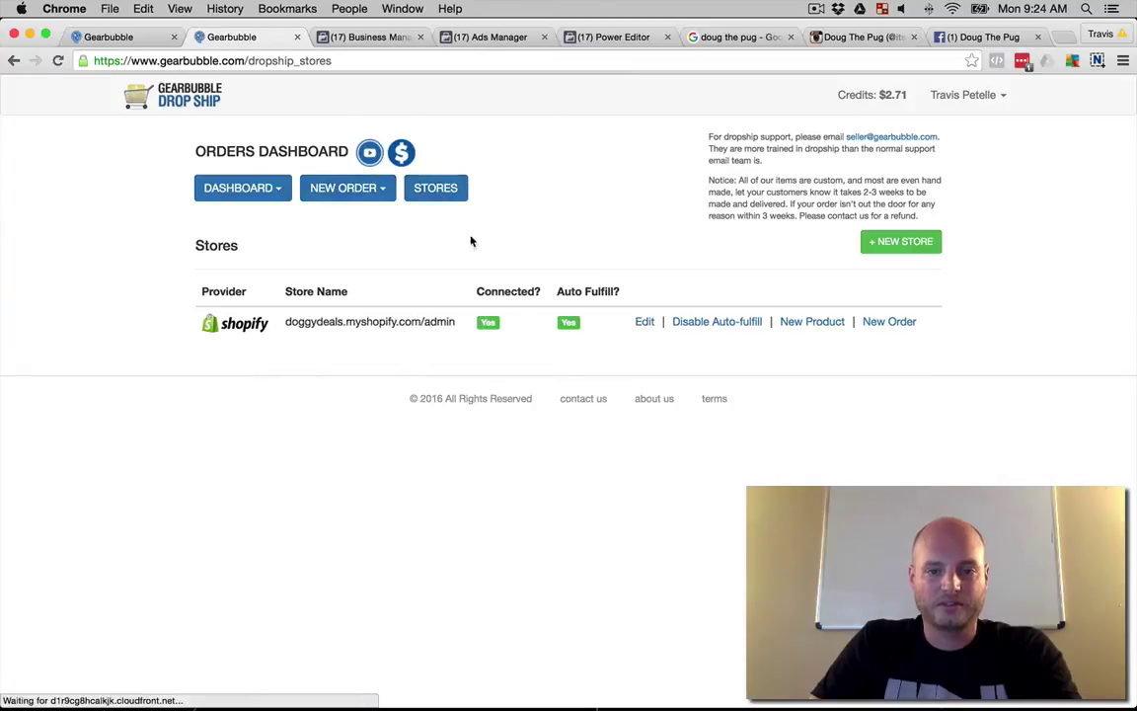
Upload the Pug Mama mug to the doggydeals store and view its product page, removing the extra admin path.
click(810, 325)
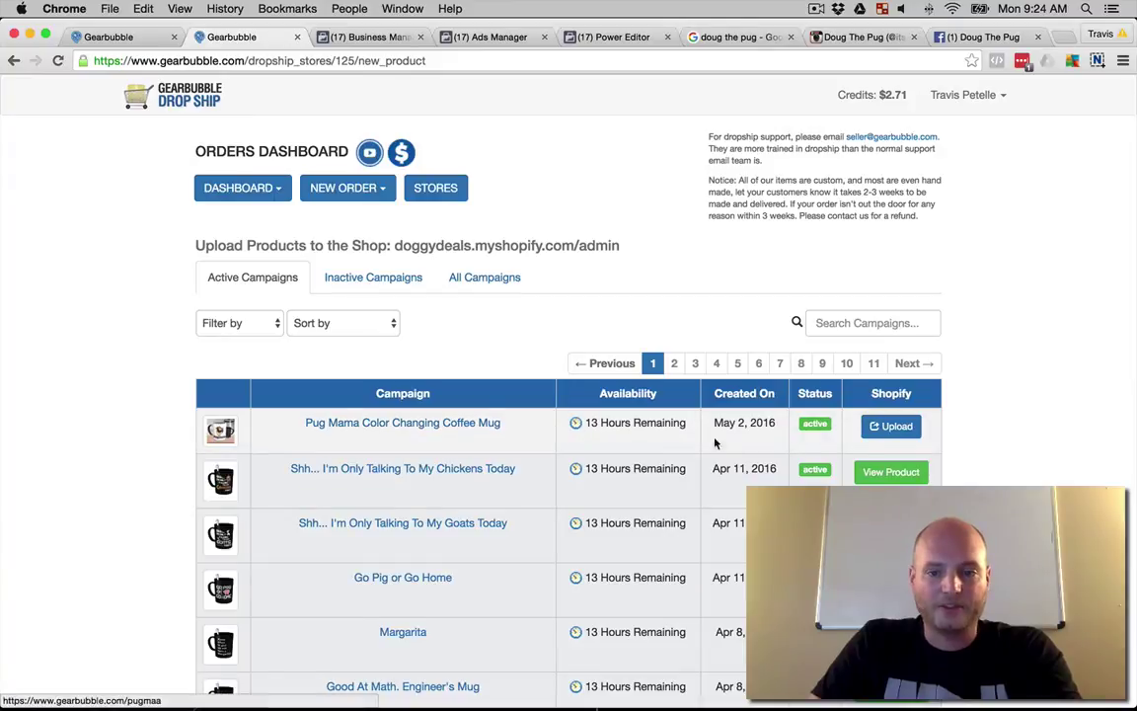
click(901, 432)
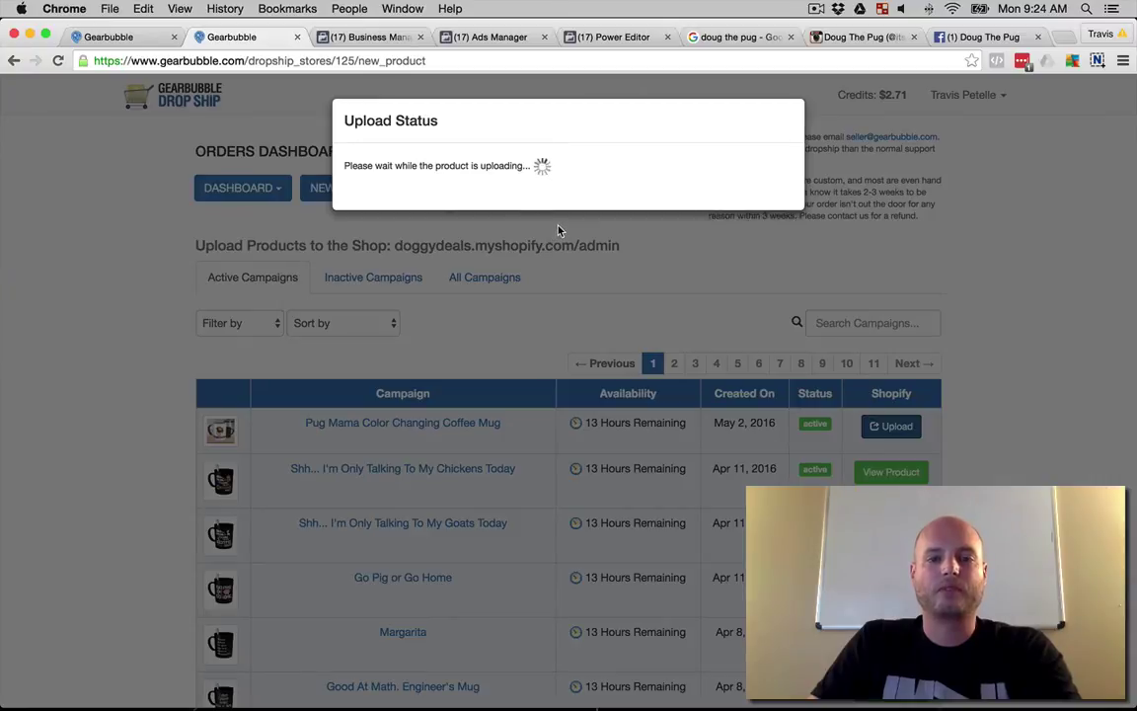
click(752, 163)
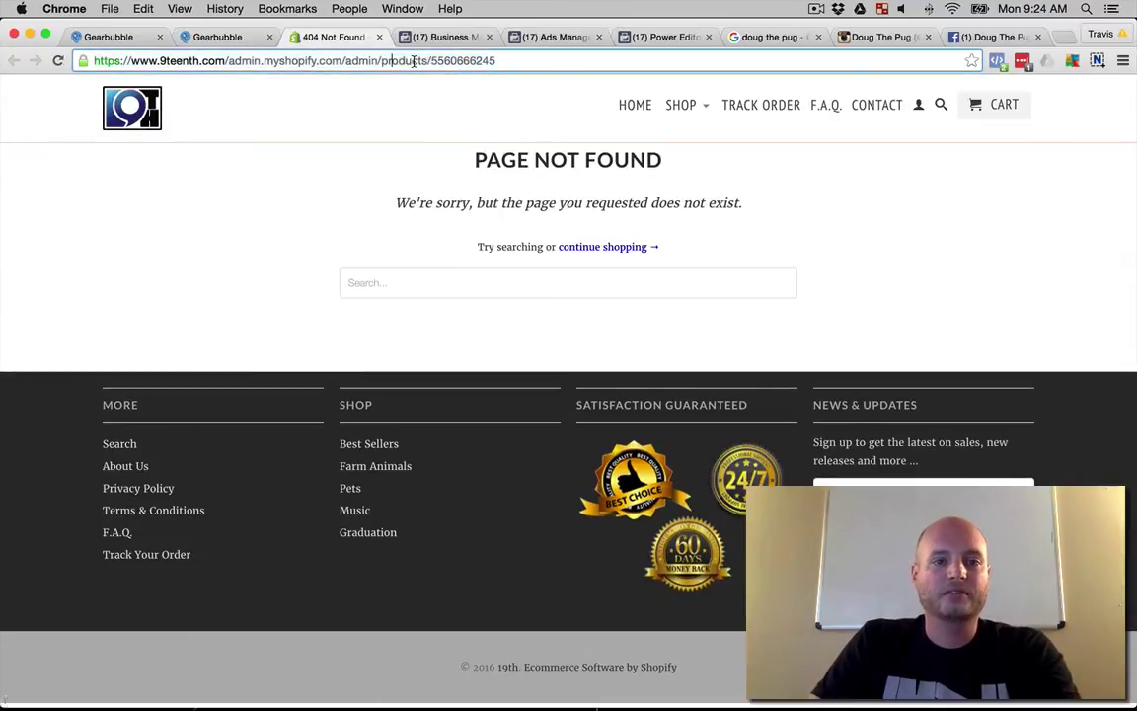
drag(381, 60, 228, 59)
key(BackSpace)
key(Return)
Dismiss the Gearbubble upload confirmation and close the not-found store page.
click(246, 36)
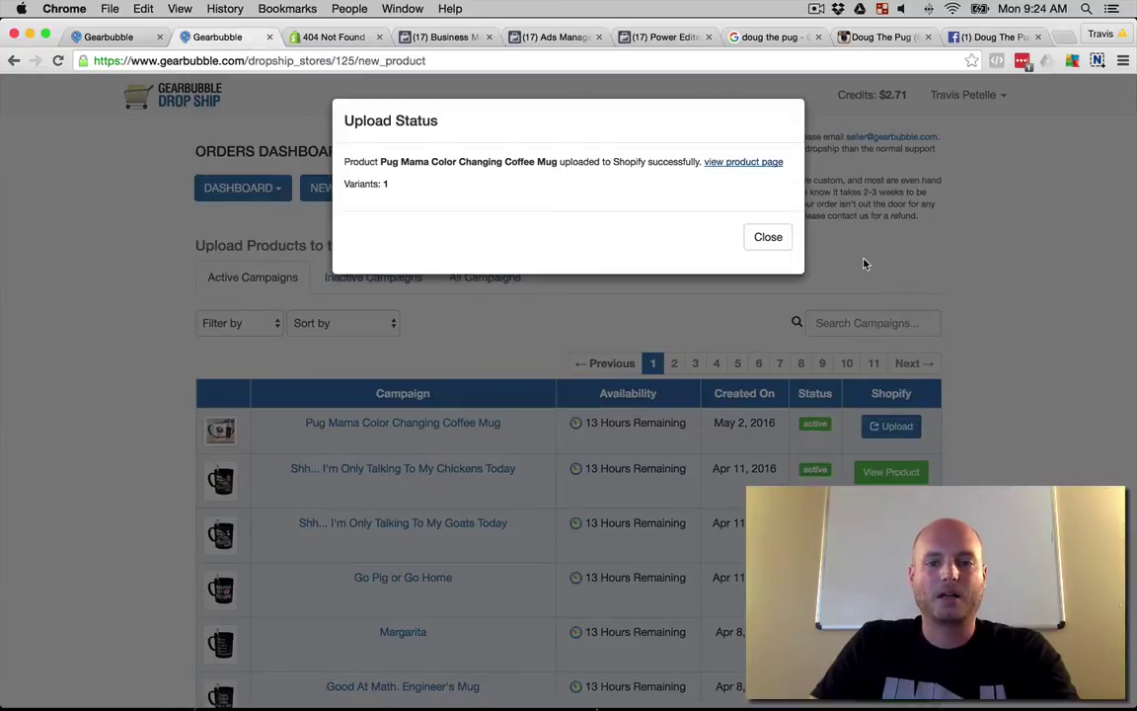
click(768, 237)
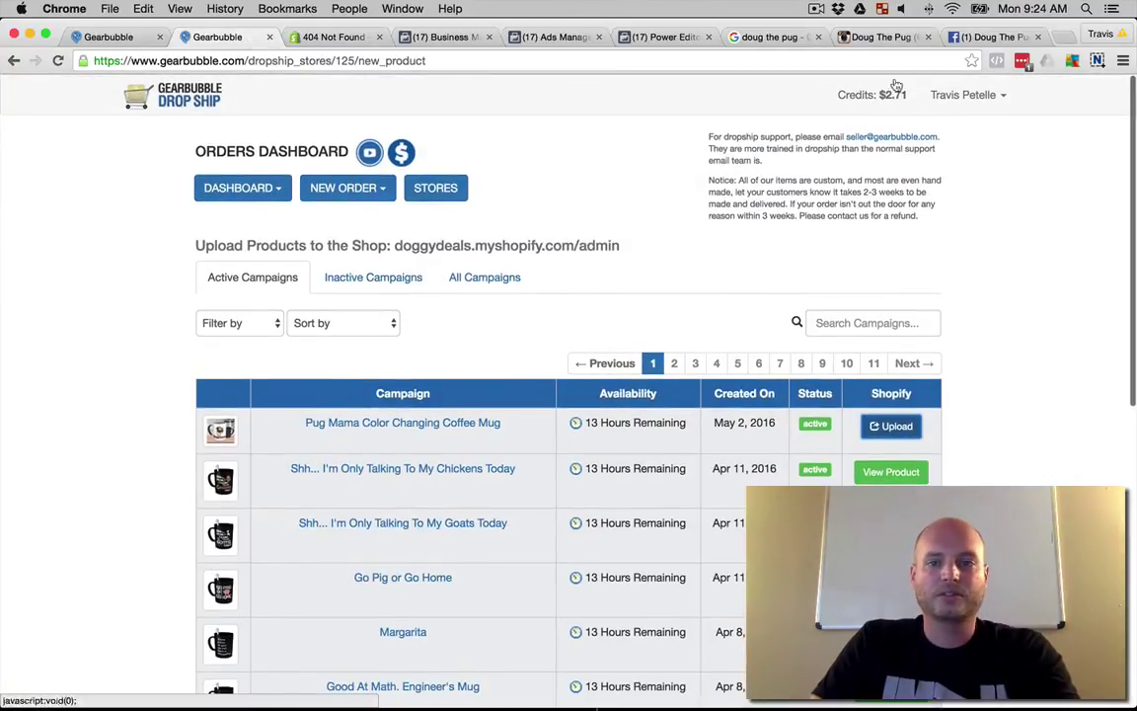
click(943, 96)
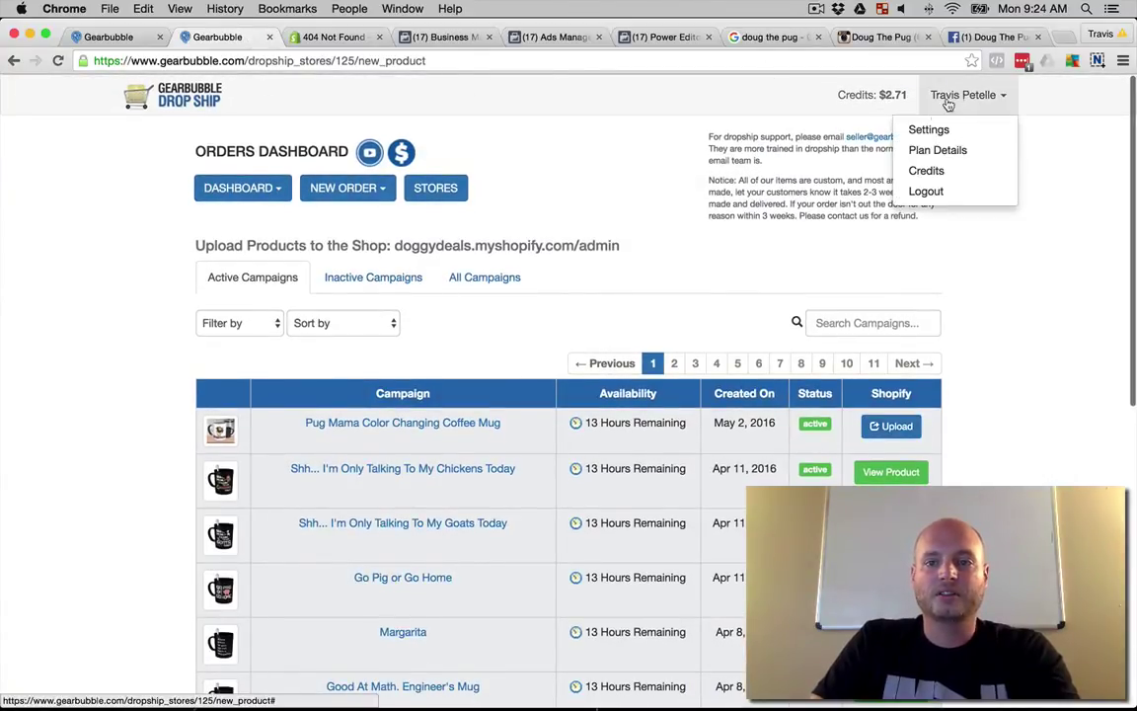
click(325, 37)
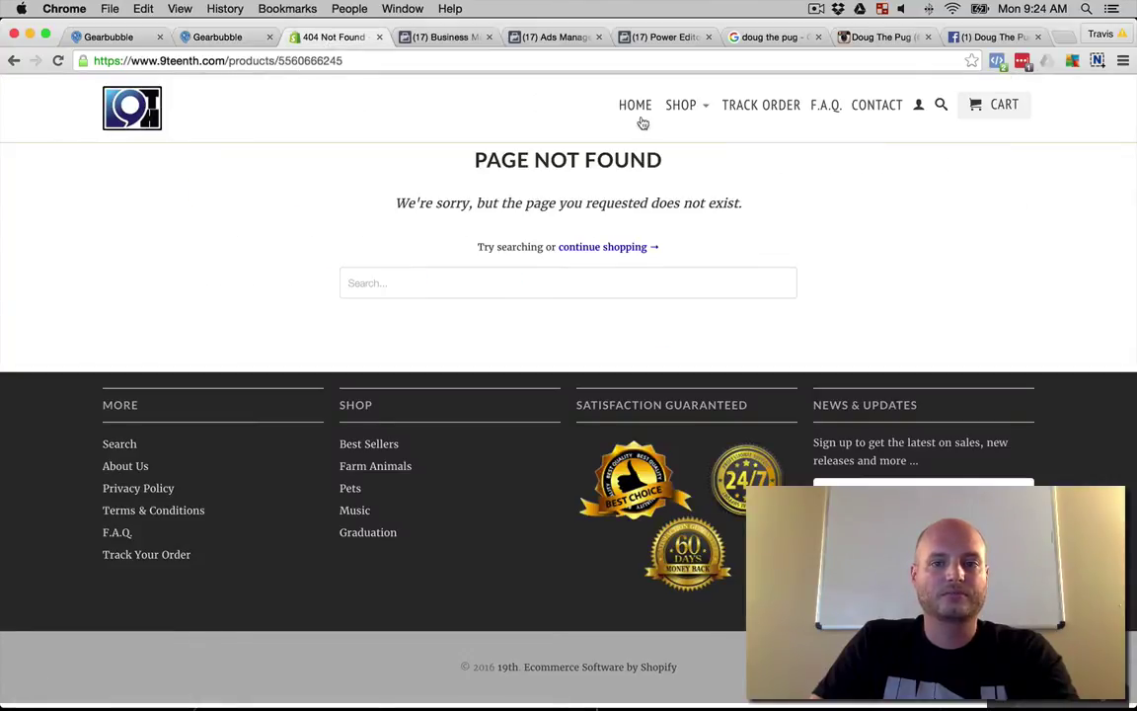
click(310, 61)
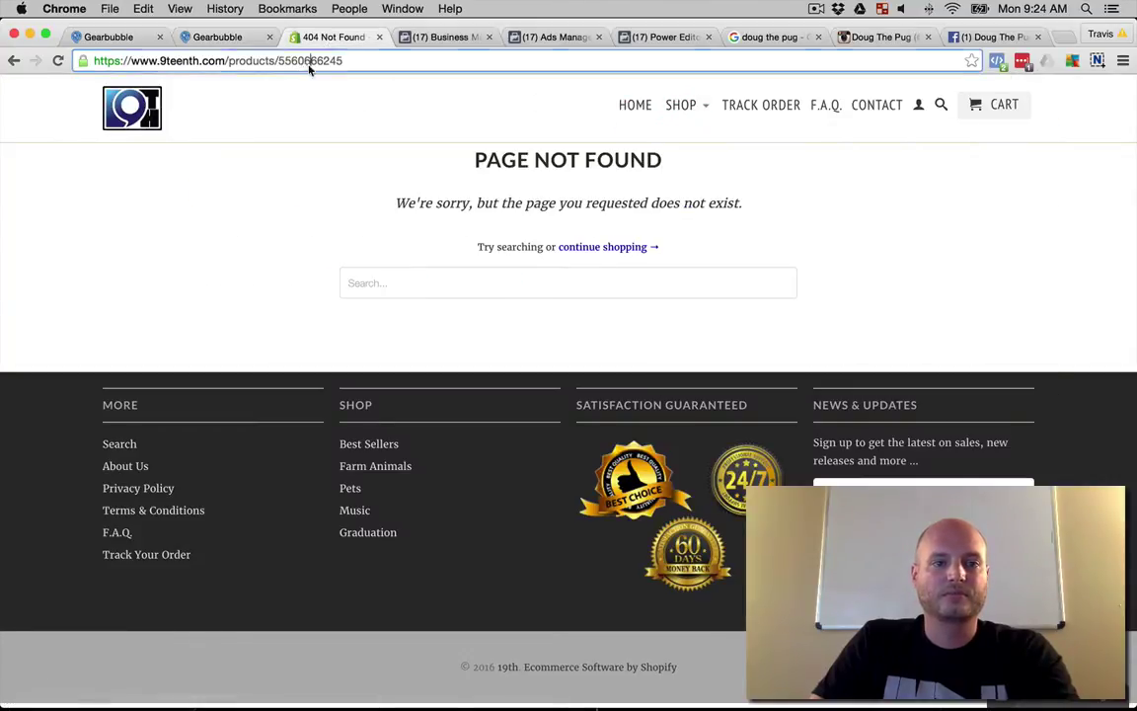
click(380, 37)
click(149, 691)
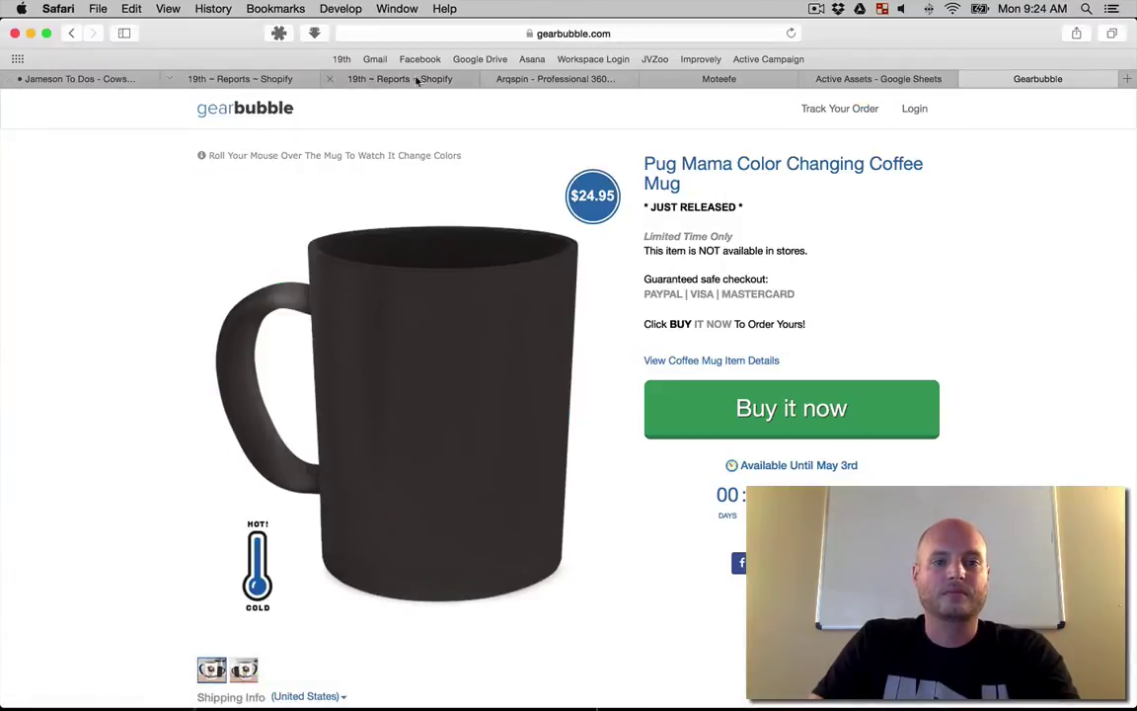
Search Shopify products for 'pug' and open Pug Mama Color Changing Coffee Mug.
click(351, 61)
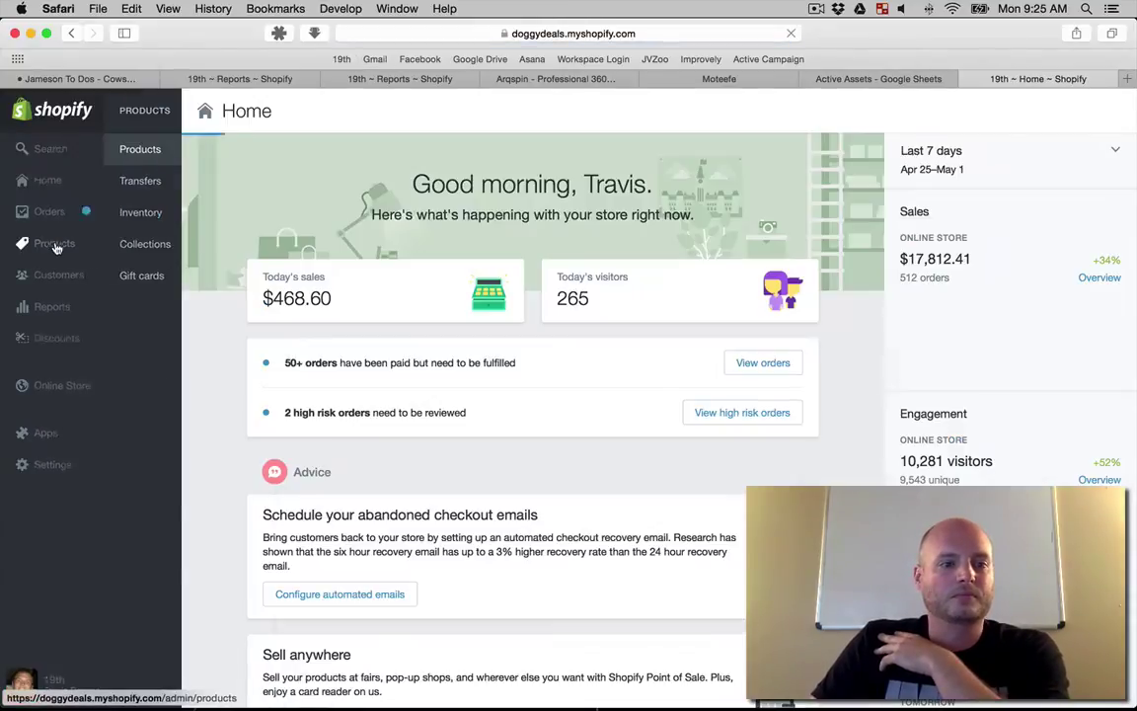
click(57, 248)
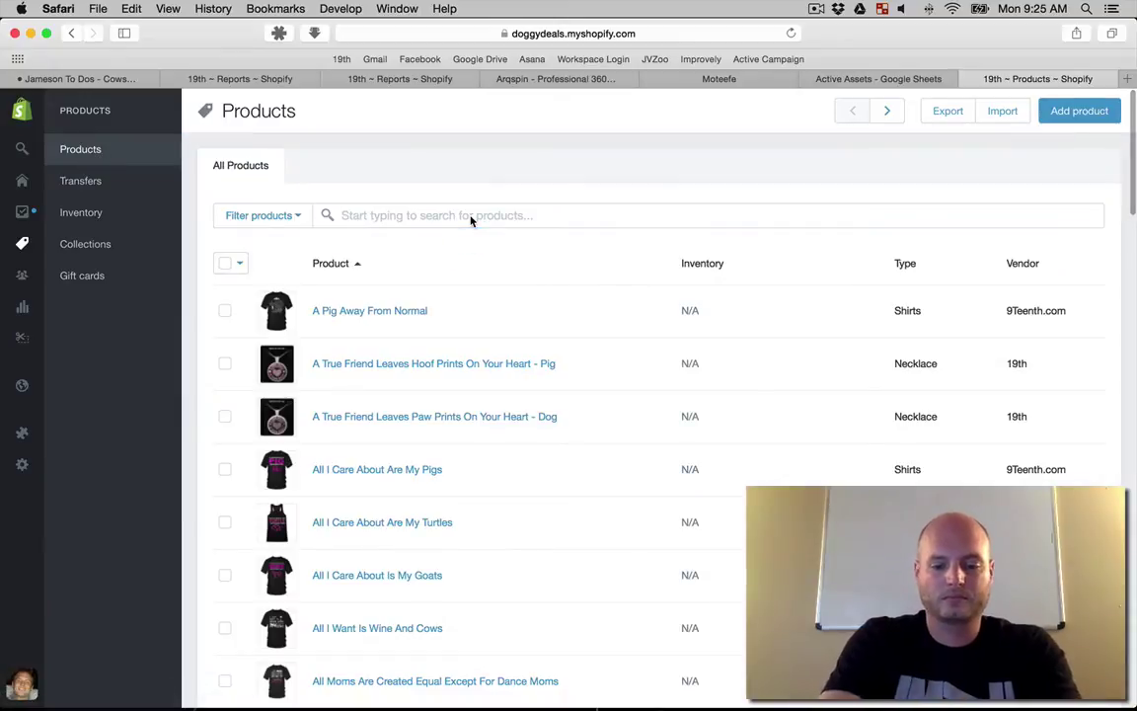
click(448, 217)
text(pug)
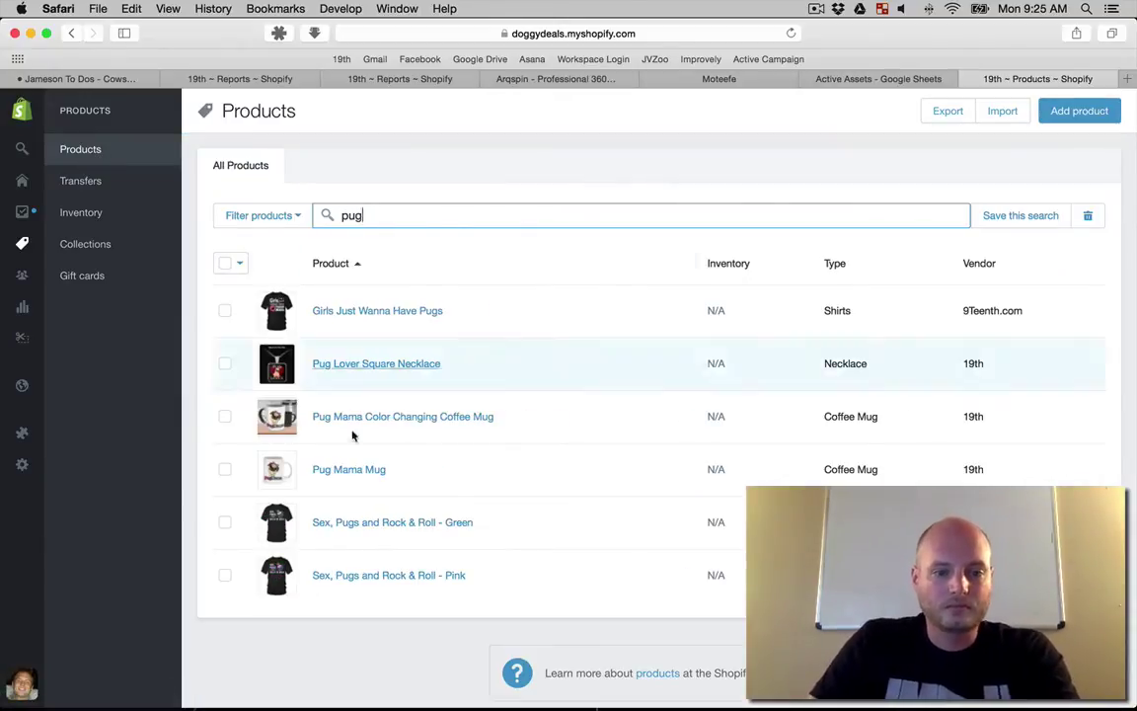
click(380, 418)
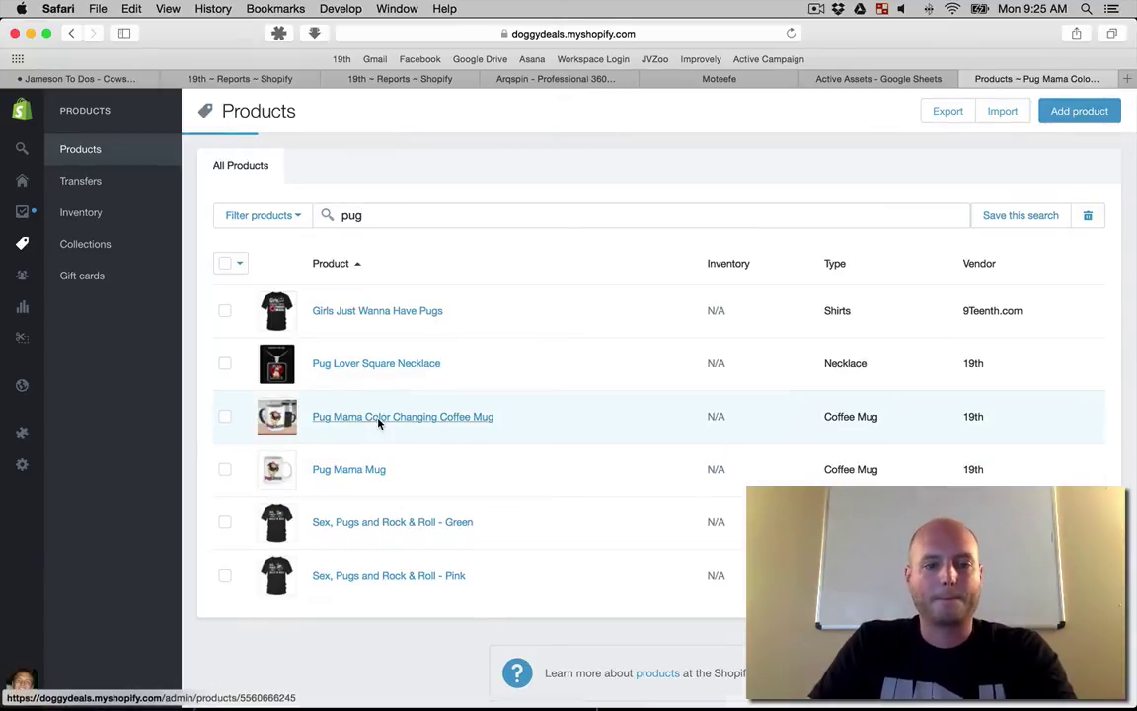
scroll(861, 269, down, 5)
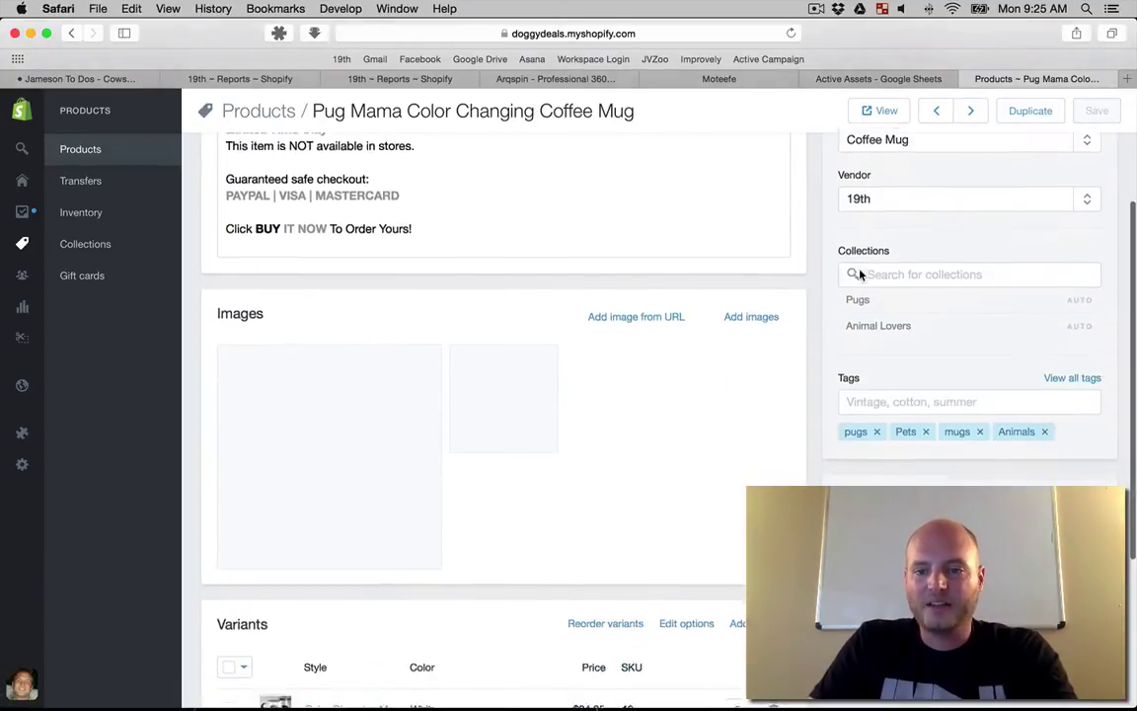
scroll(859, 266, up, 5)
View the mug's live 9teenth.com storefront page and copy its web address.
click(886, 114)
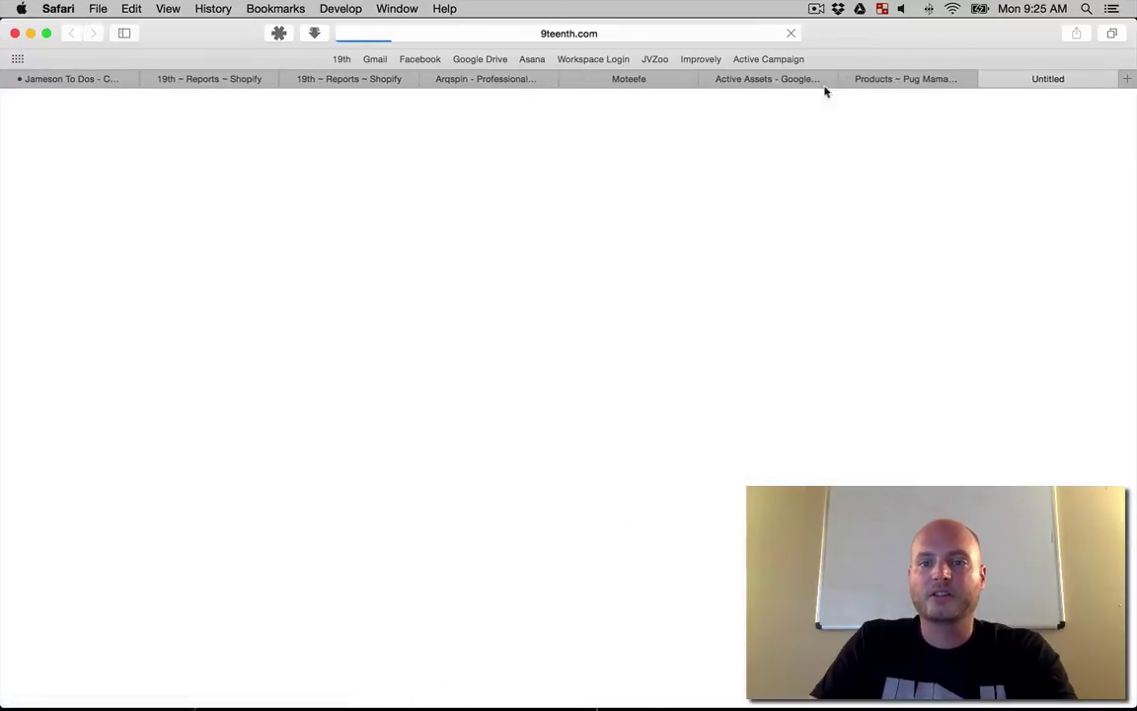
click(866, 80)
click(987, 79)
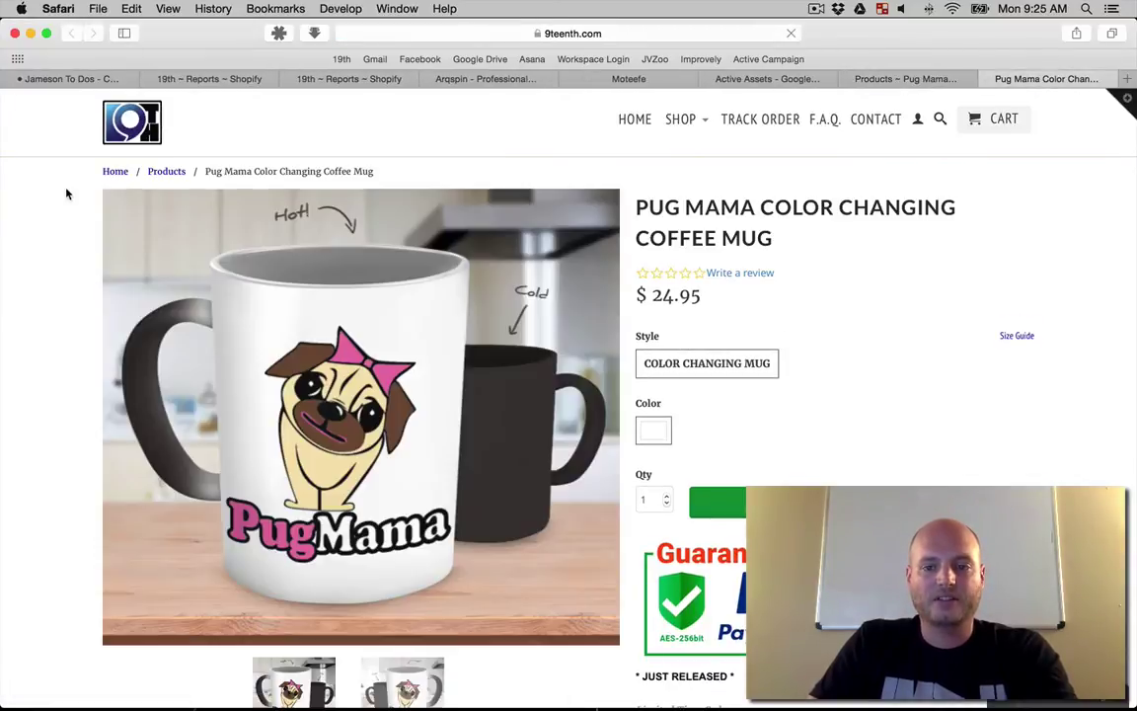
scroll(27, 254, down, 5)
scroll(421, 429, up, 5)
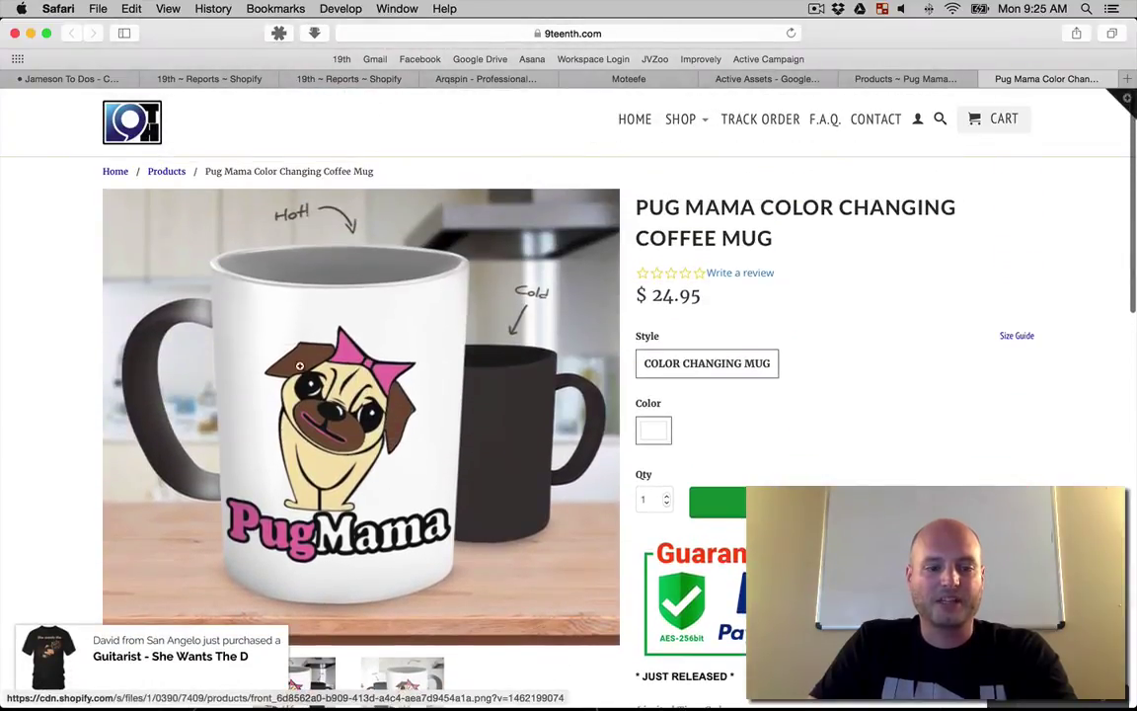
click(905, 79)
click(1043, 79)
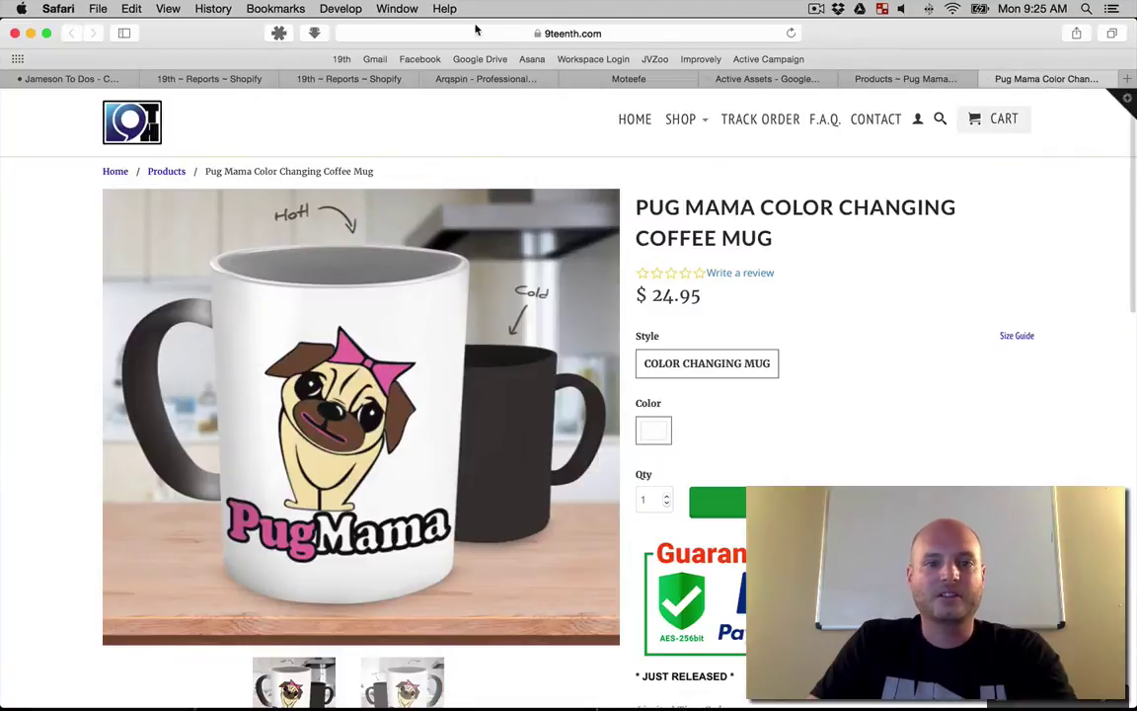
click(612, 32)
click(541, 33)
key(super+a)
key(super+c)
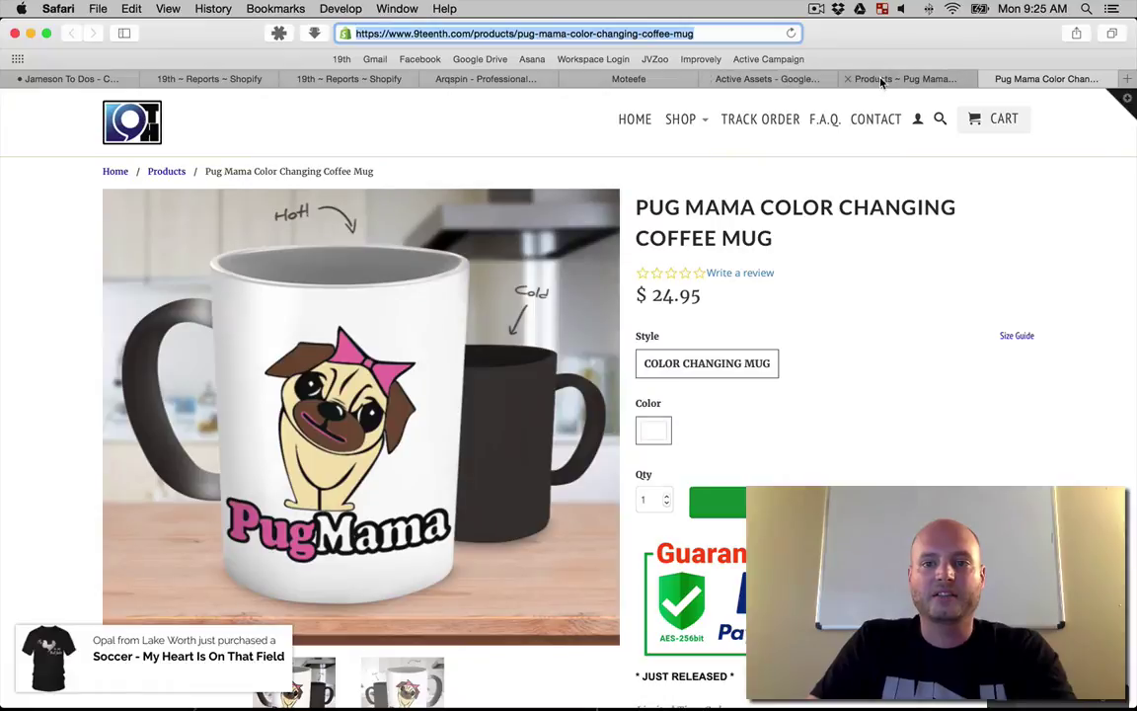
In Chrome, look over the Ads Manager page and the Audiences tool page.
click(166, 681)
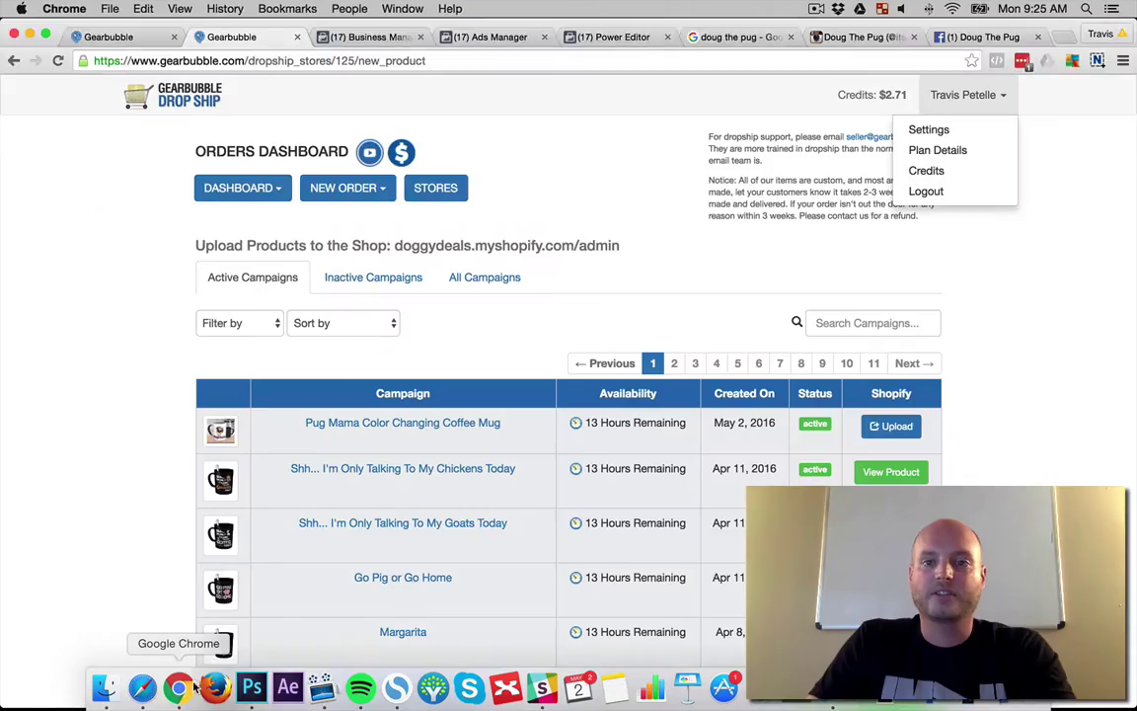
click(508, 37)
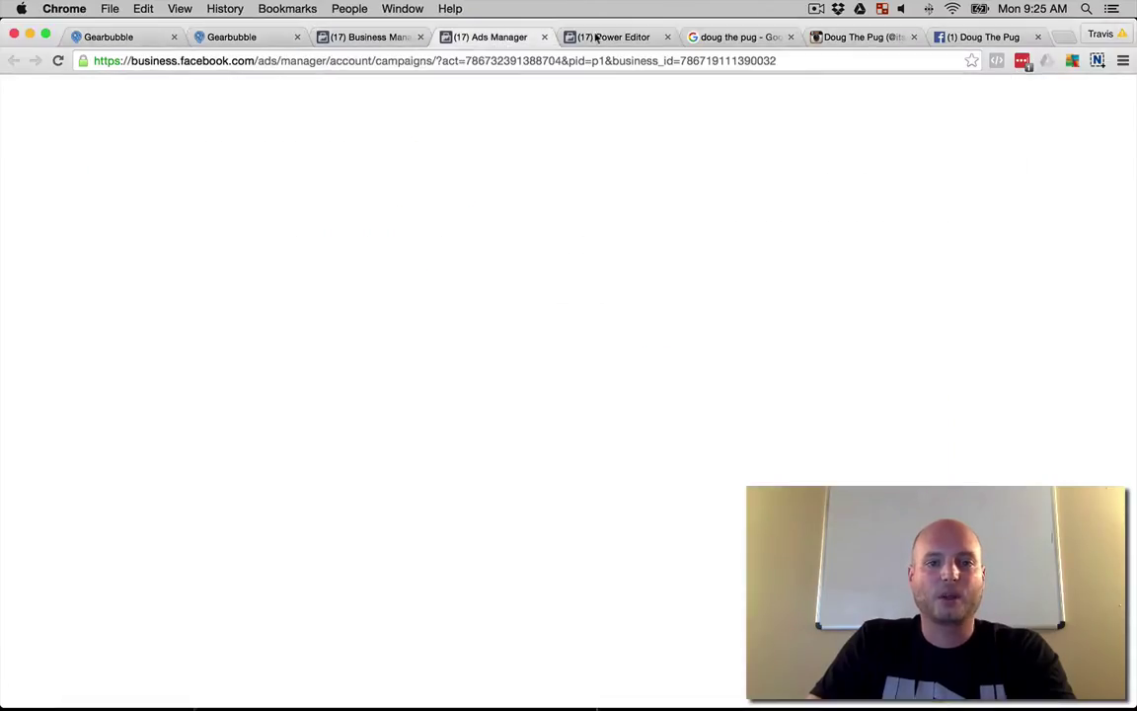
click(632, 37)
click(446, 161)
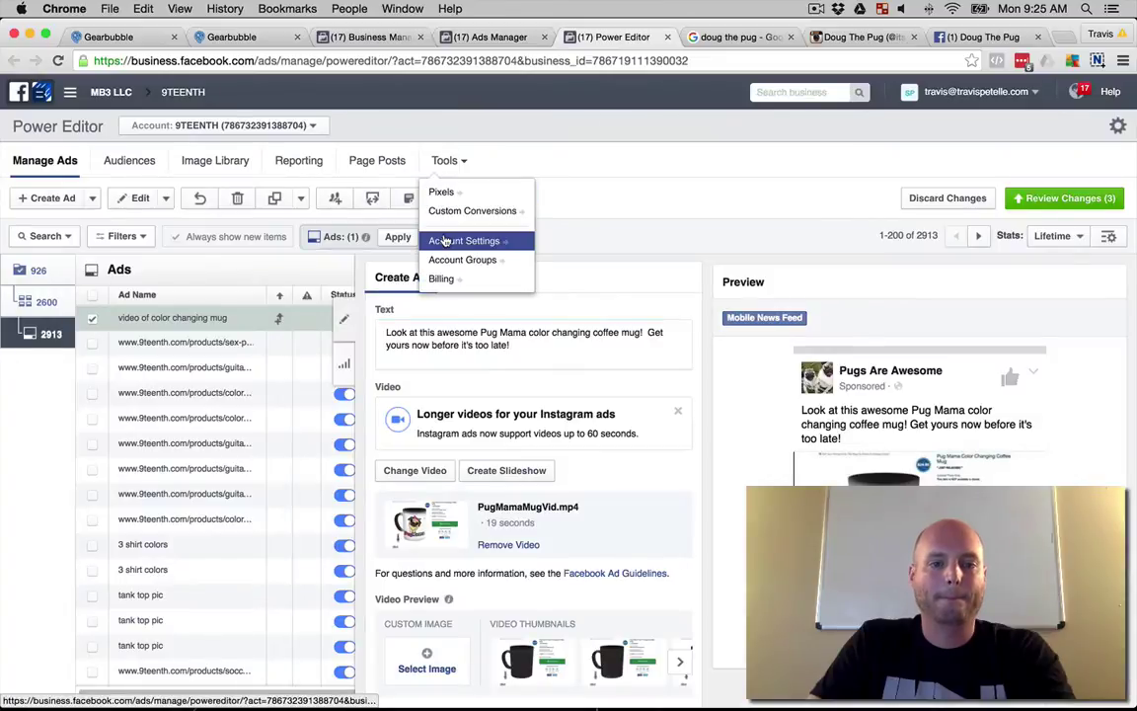
click(483, 42)
click(396, 129)
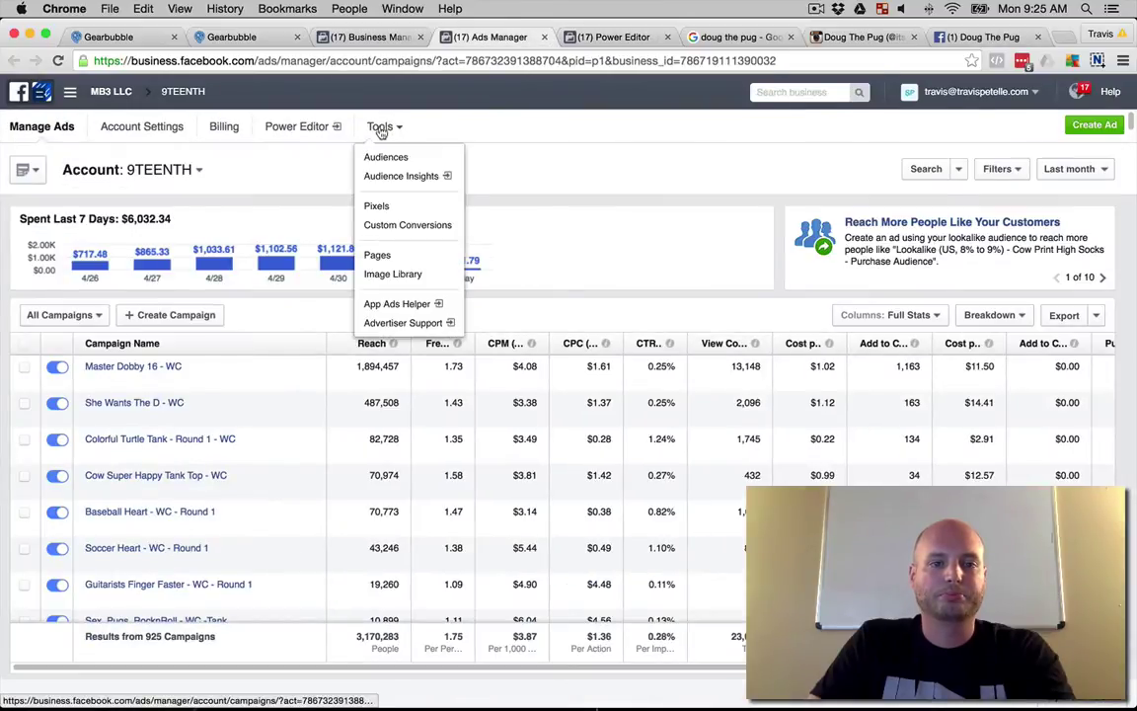
click(381, 156)
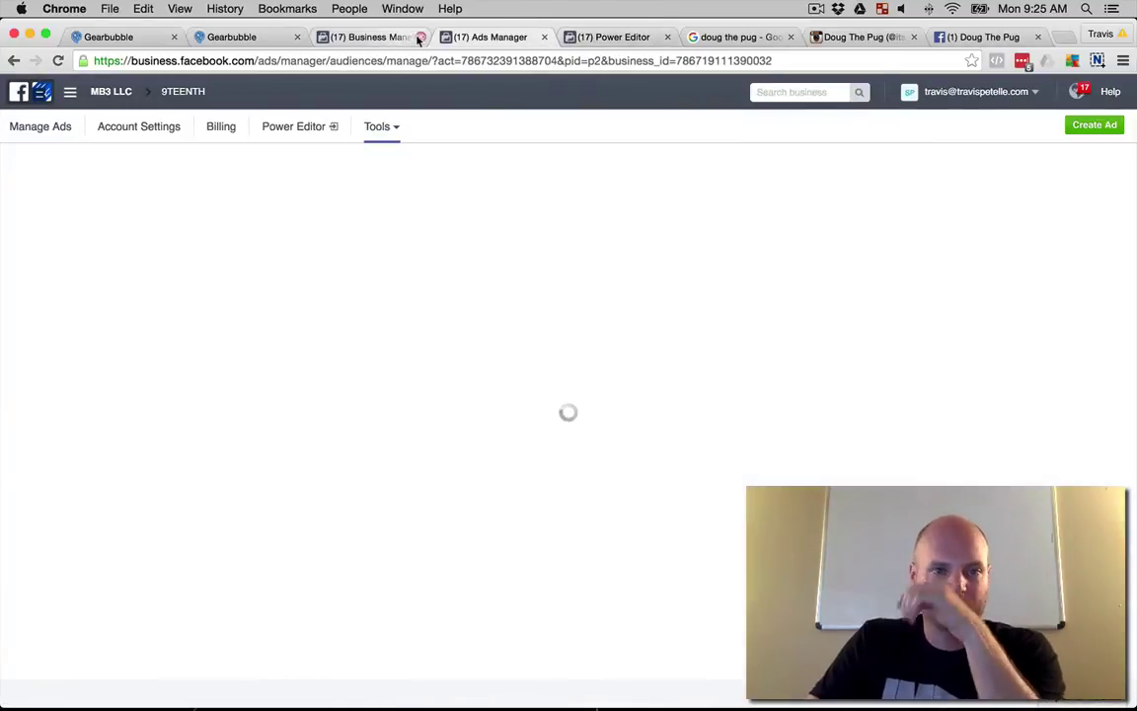
Close the Business Manager tab and go back to the Power Editor ad.
click(420, 36)
click(258, 41)
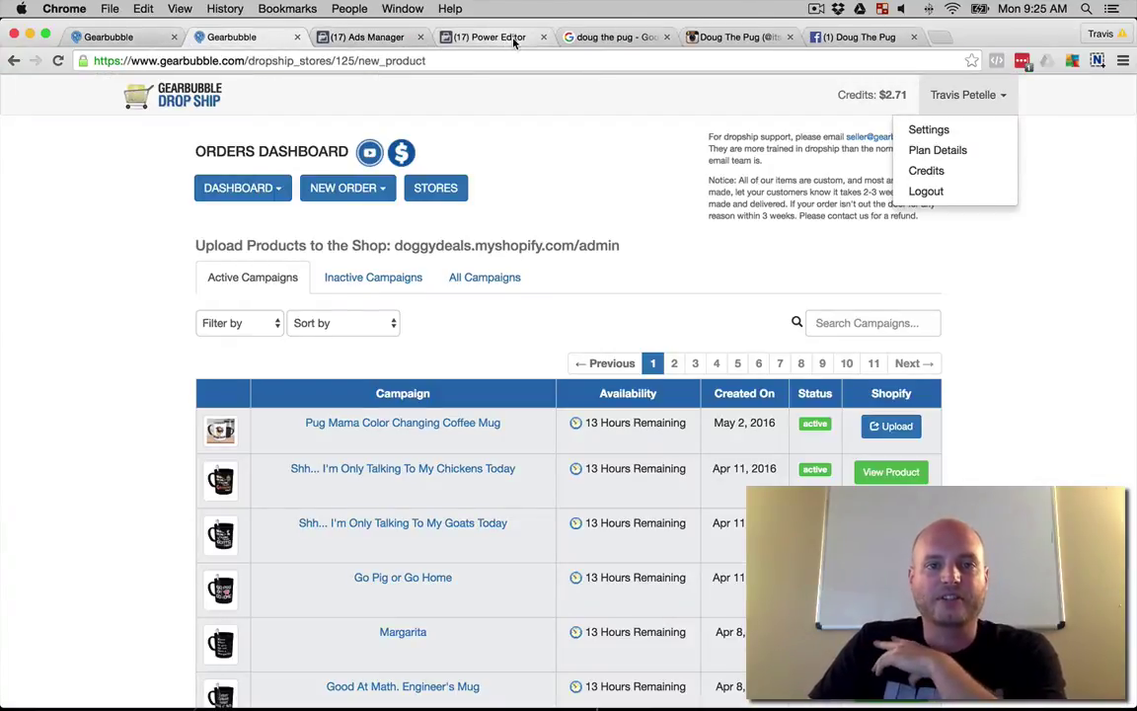
click(461, 36)
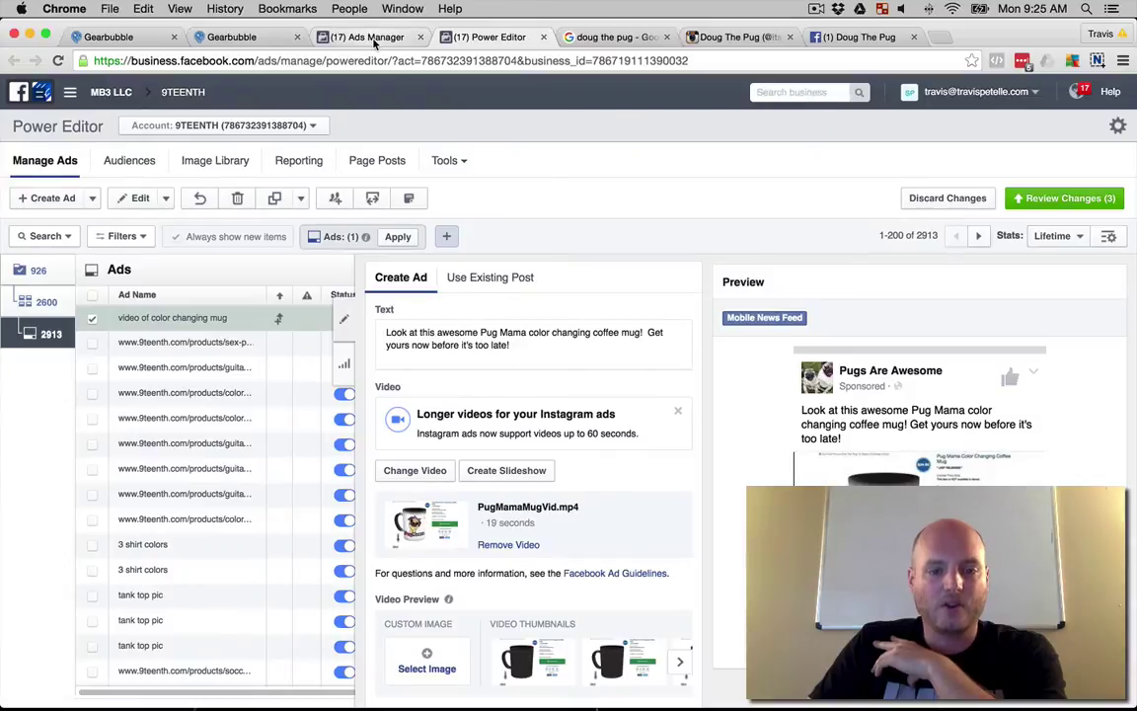
scroll(507, 452, down, 3)
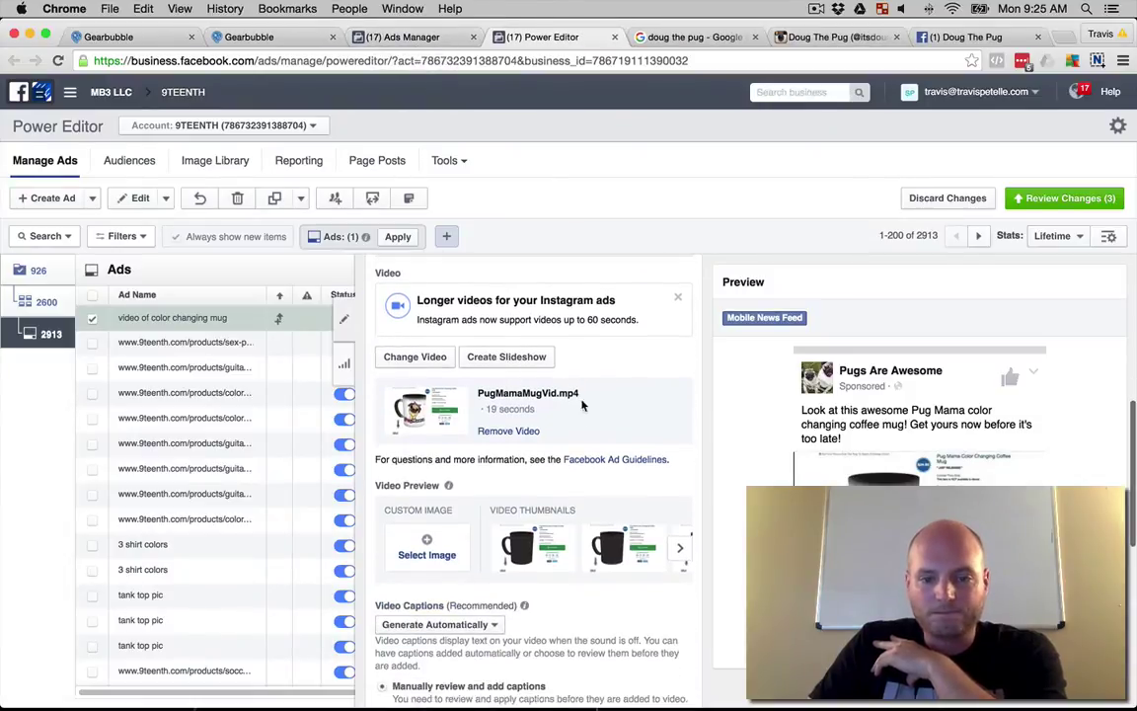
scroll(502, 426, down, 3)
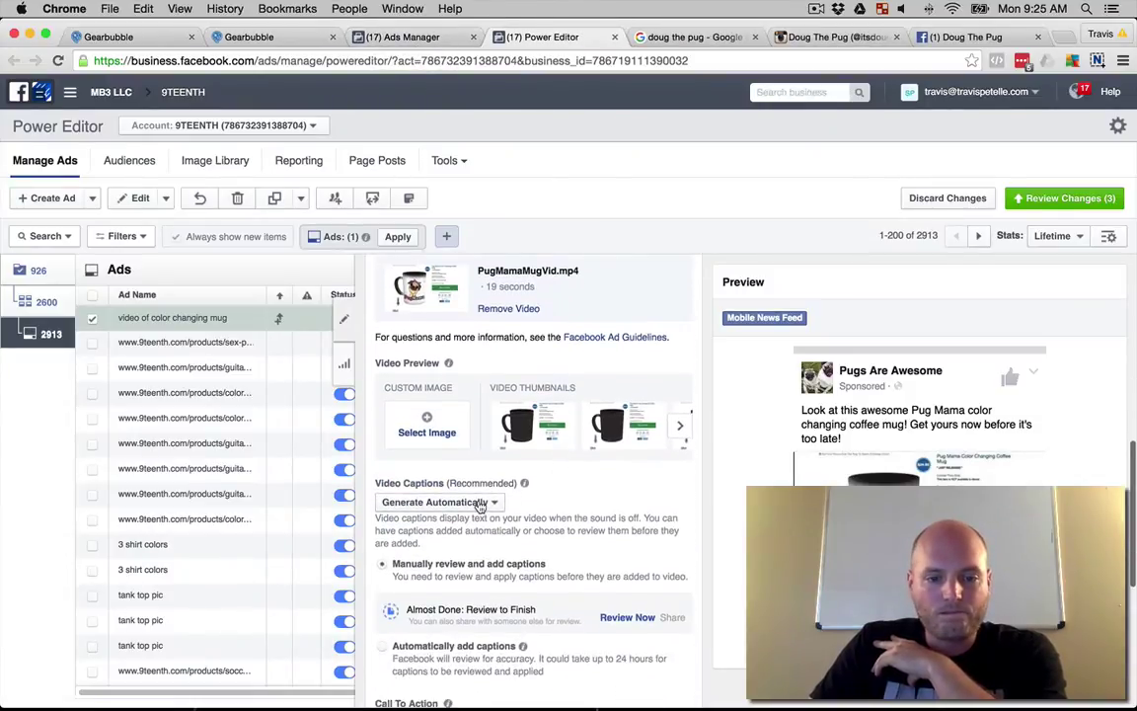
scroll(494, 489, down, 2)
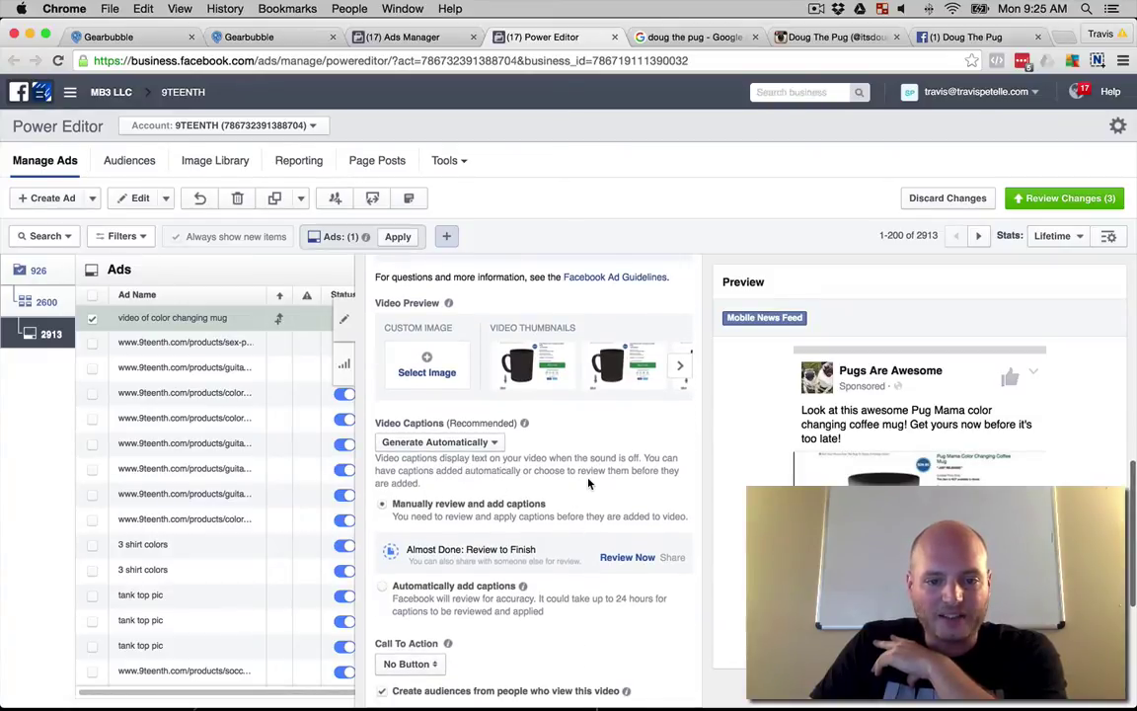
scroll(589, 483, down, 2)
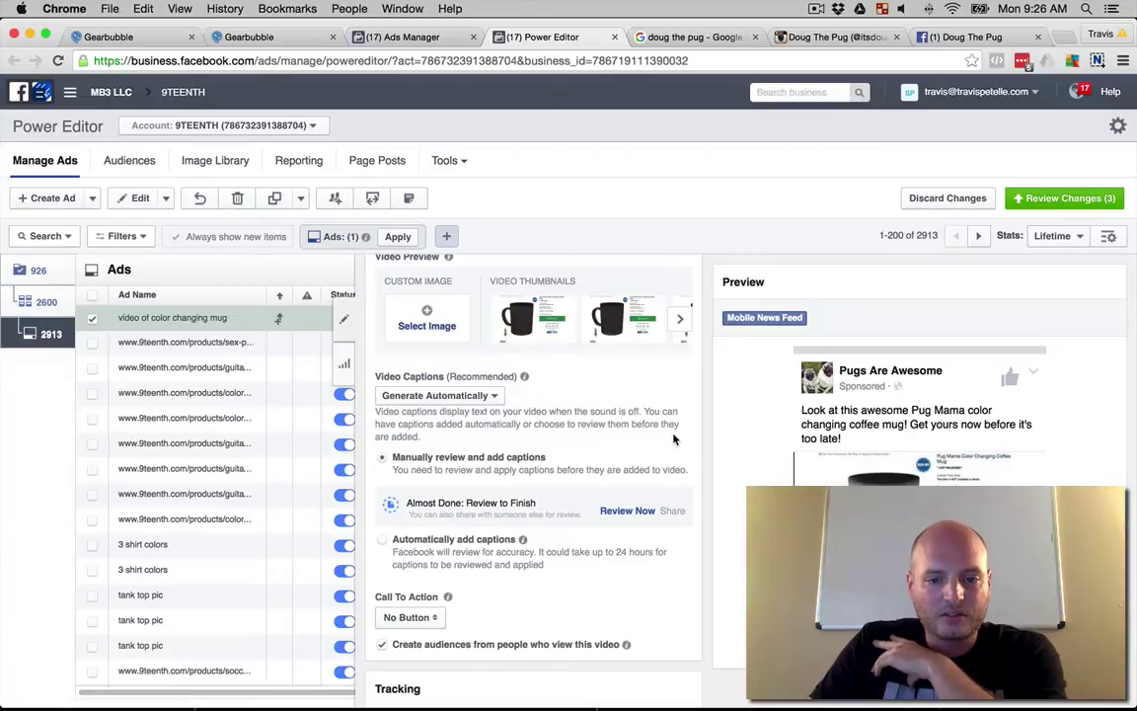
scroll(674, 439, down, 1)
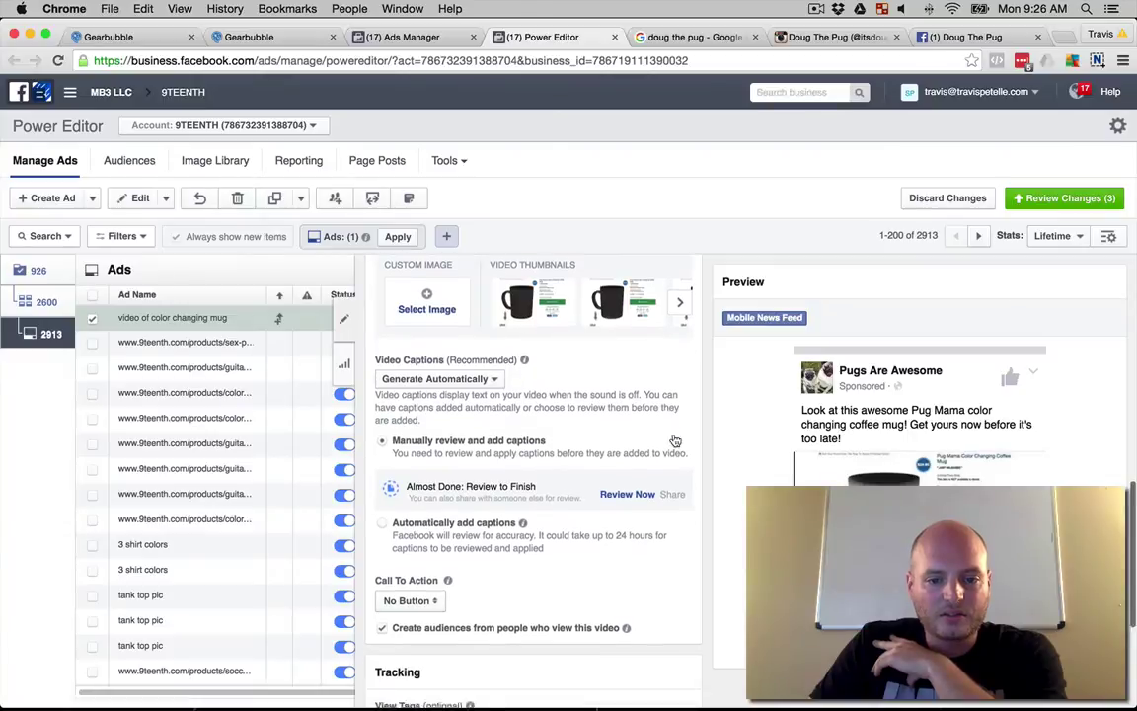
Turn off video captions and set the call to action to Shop Now.
click(474, 371)
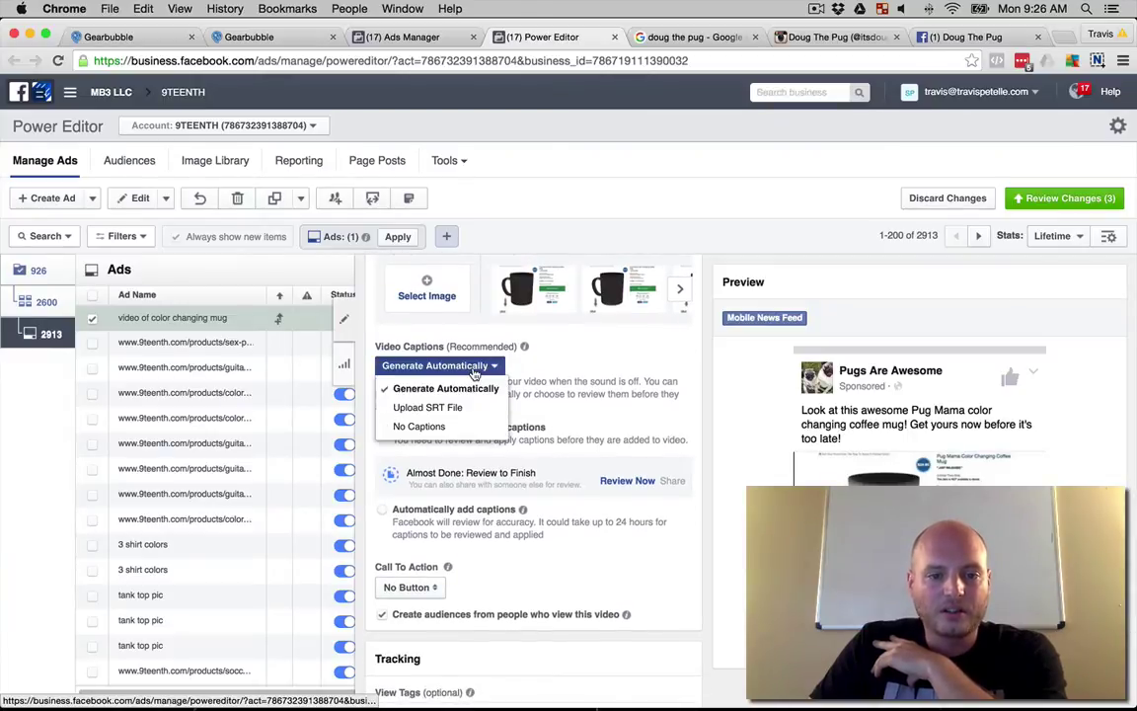
click(430, 432)
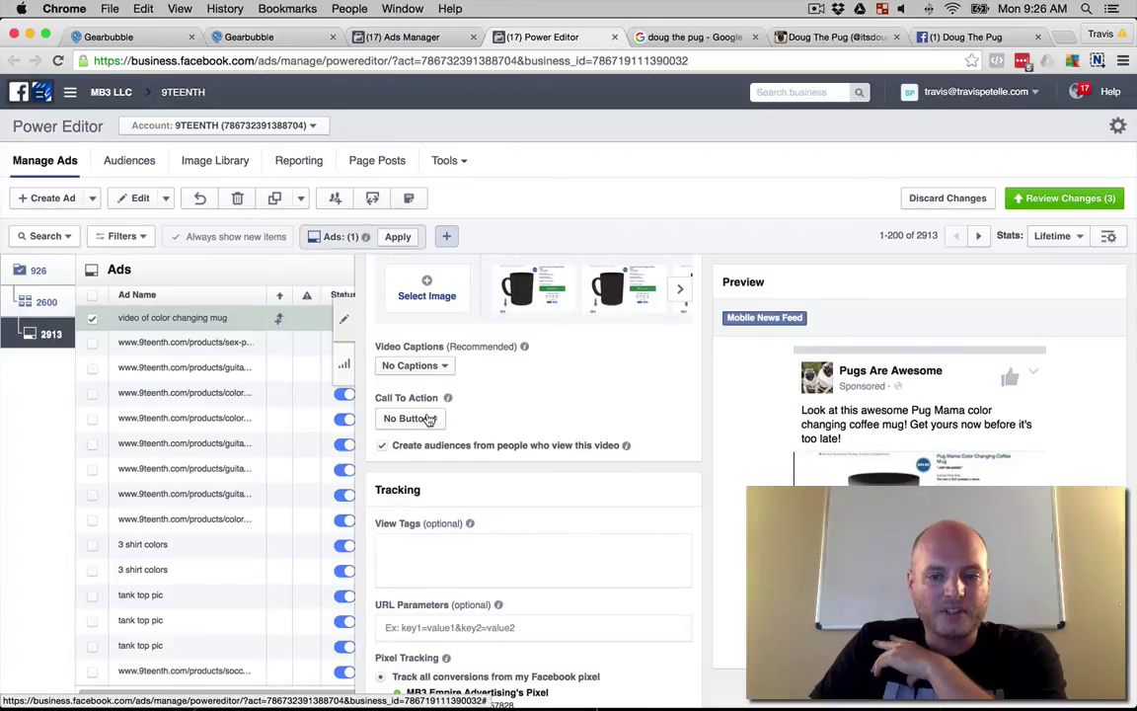
click(428, 419)
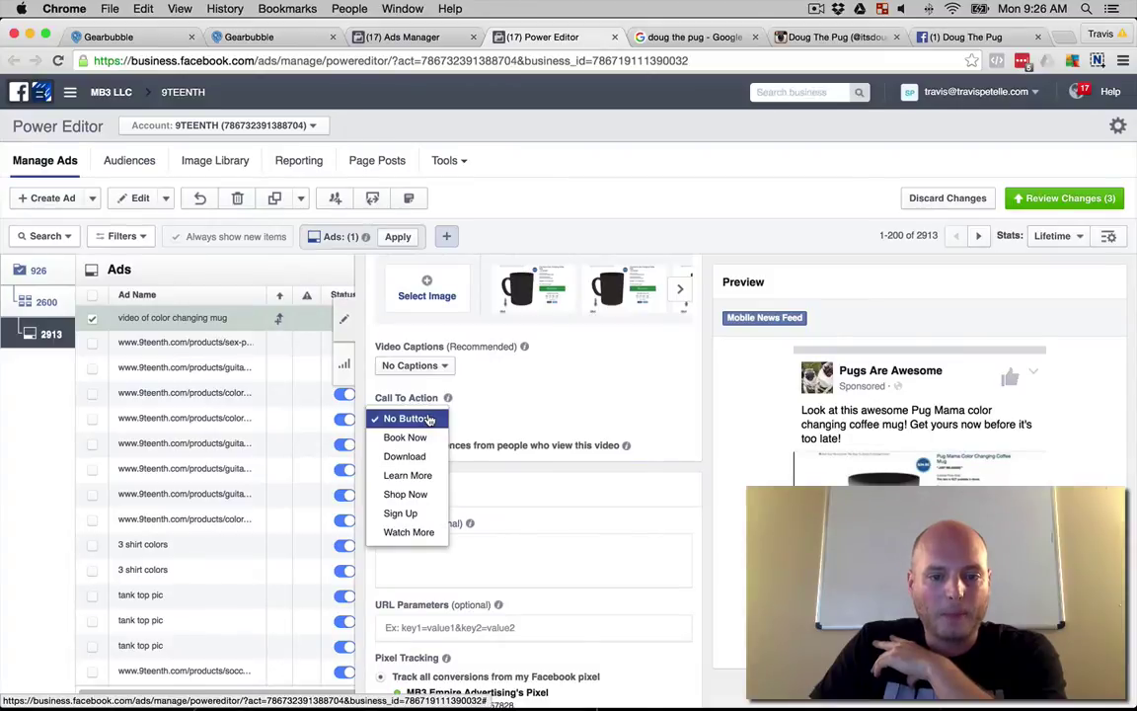
click(417, 495)
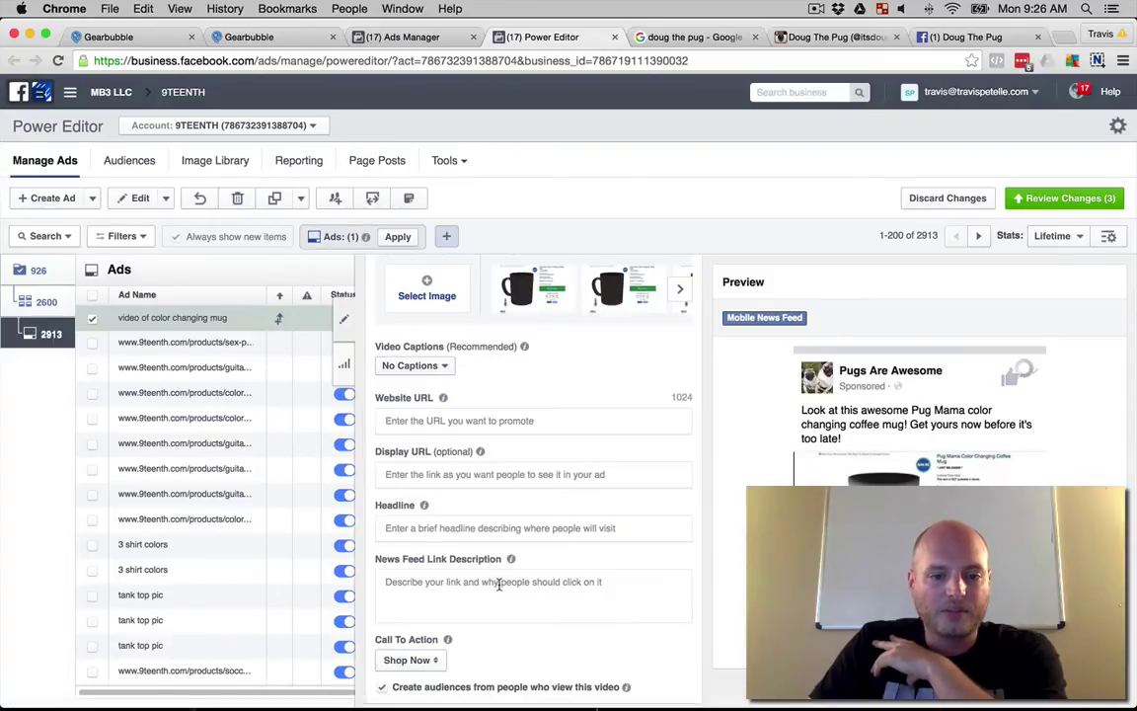
Paste the copied mug product link as the Website URL and fill in the Display URL.
click(472, 424)
text(https://www.9teenth.com/products/pug-mama-color-changing-coffee-mug)
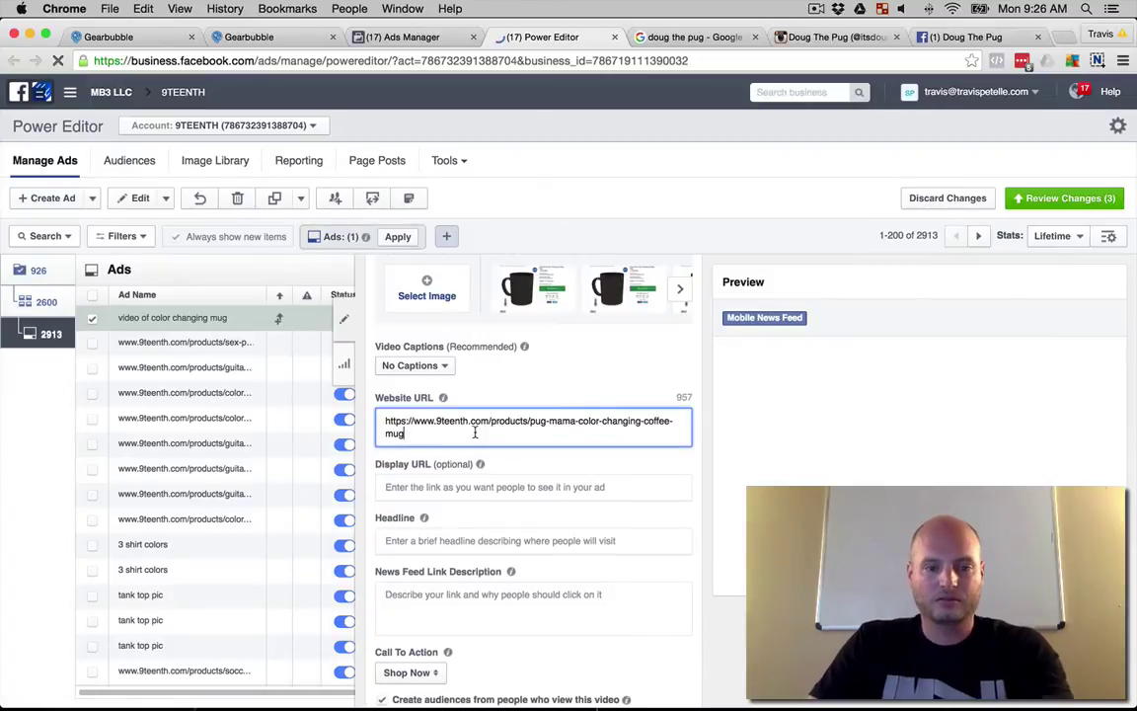
click(481, 487)
text(http://)
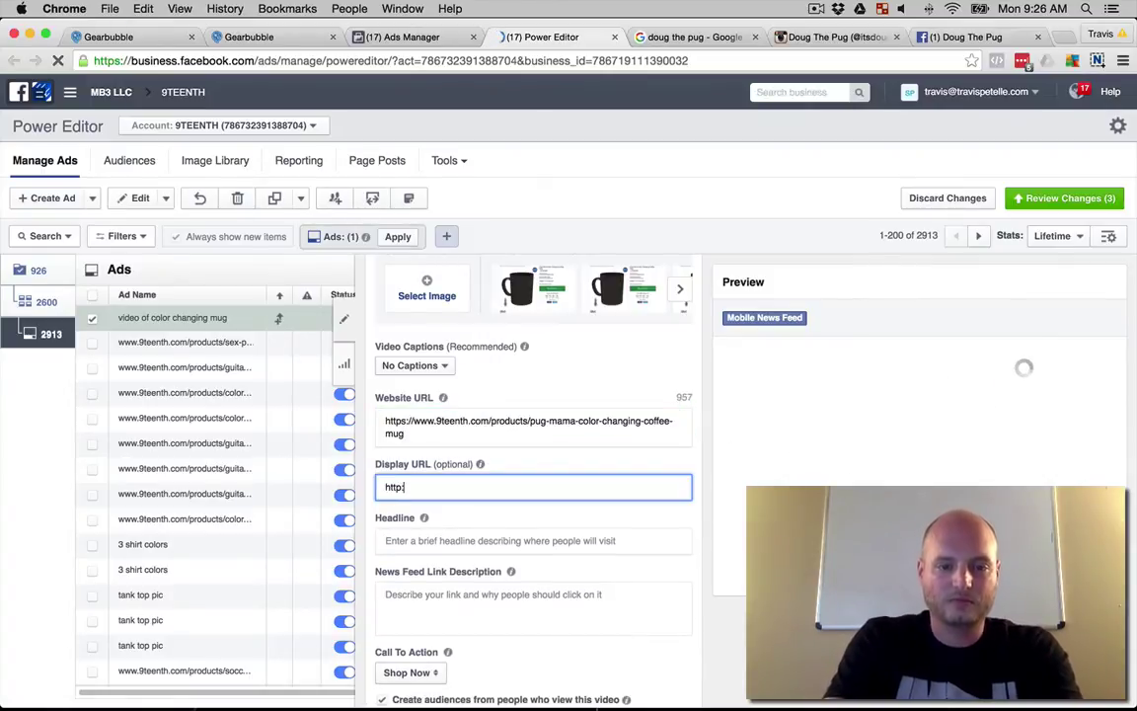
key(BackSpace)
key(BackSpace)
key(BackSpace)
key(BackSpace)
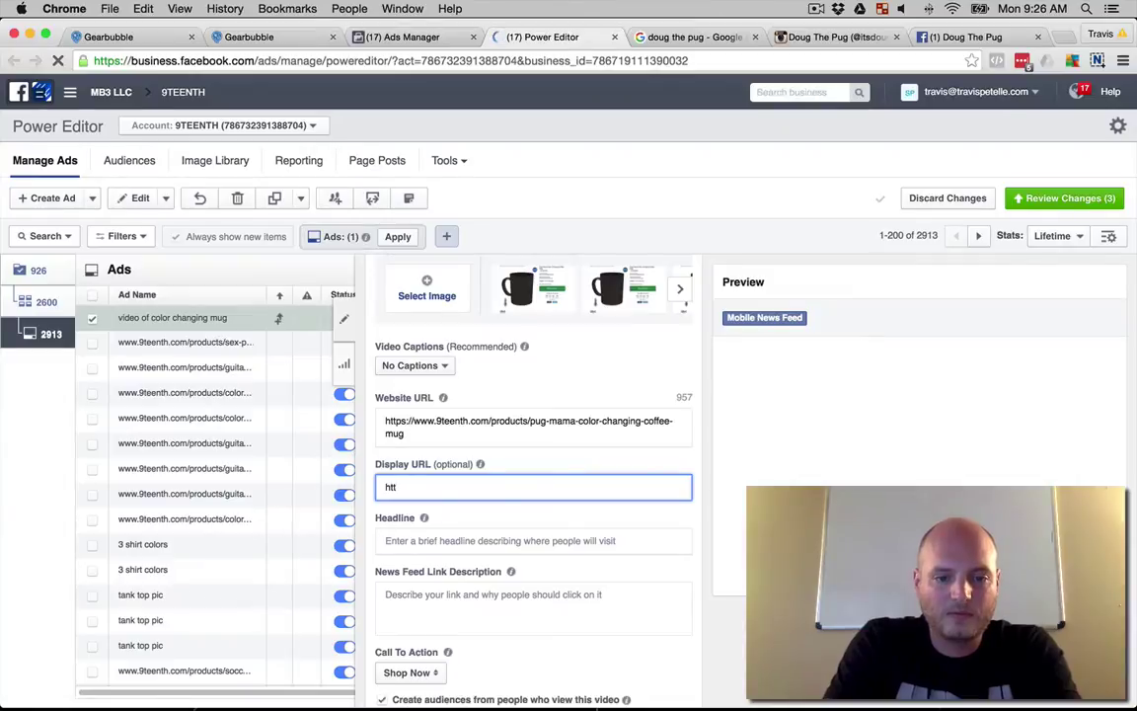
key(BackSpace)
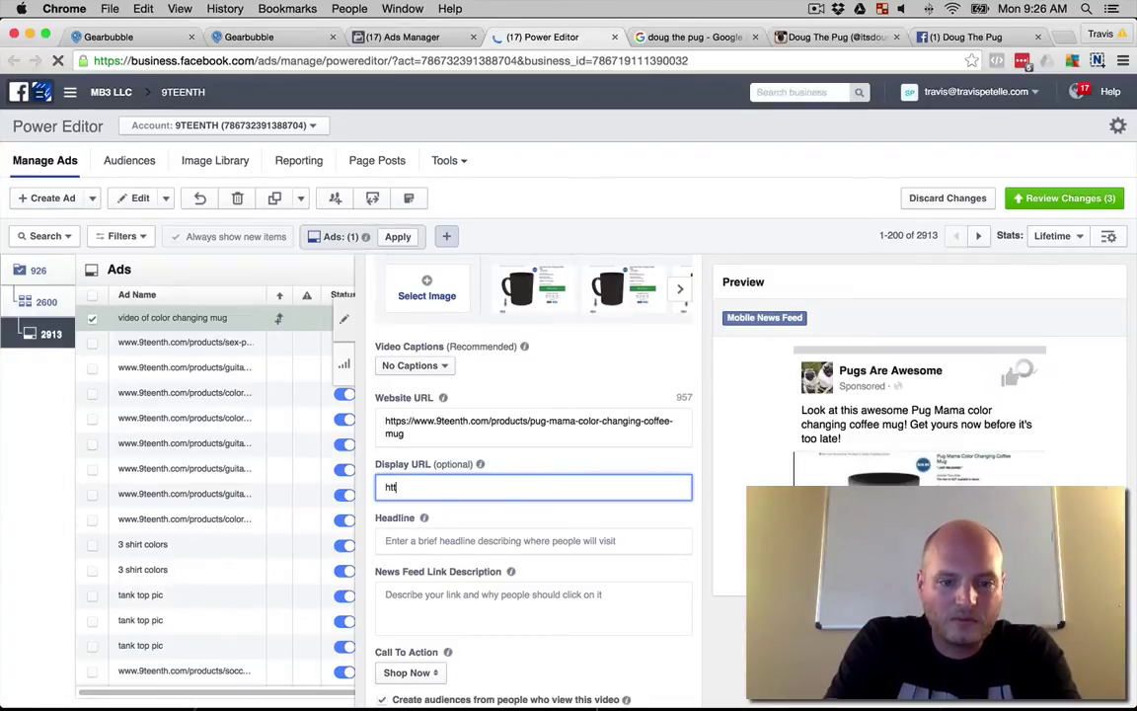
text(p:/)
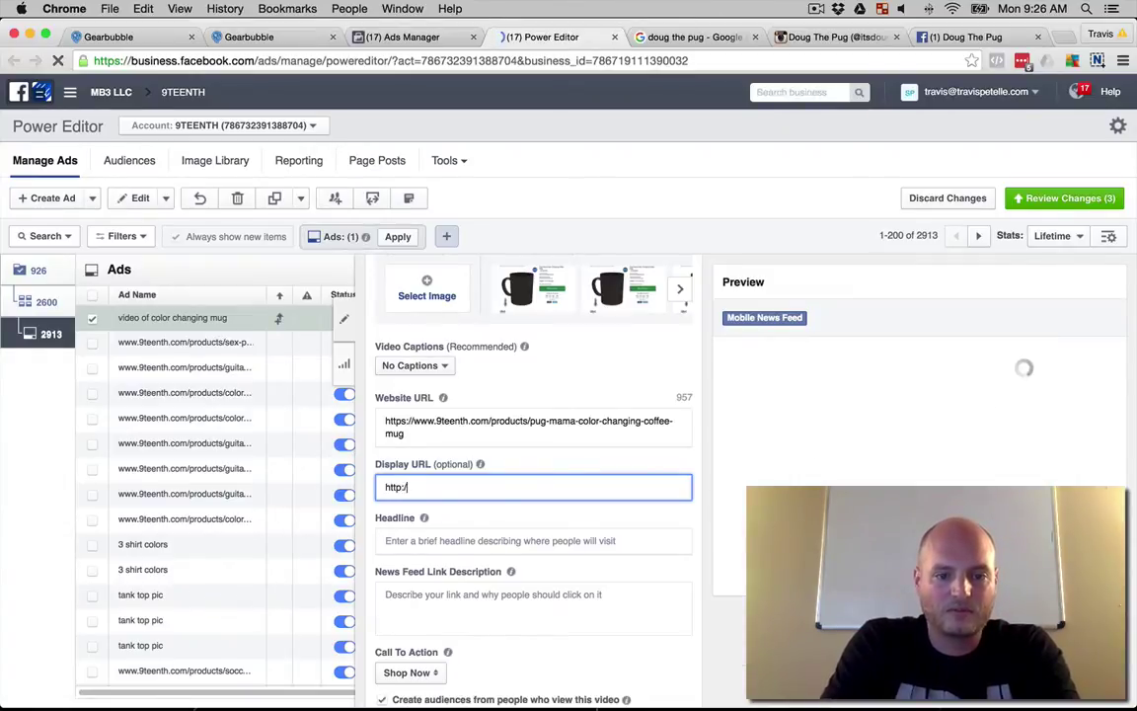
text(/www.)
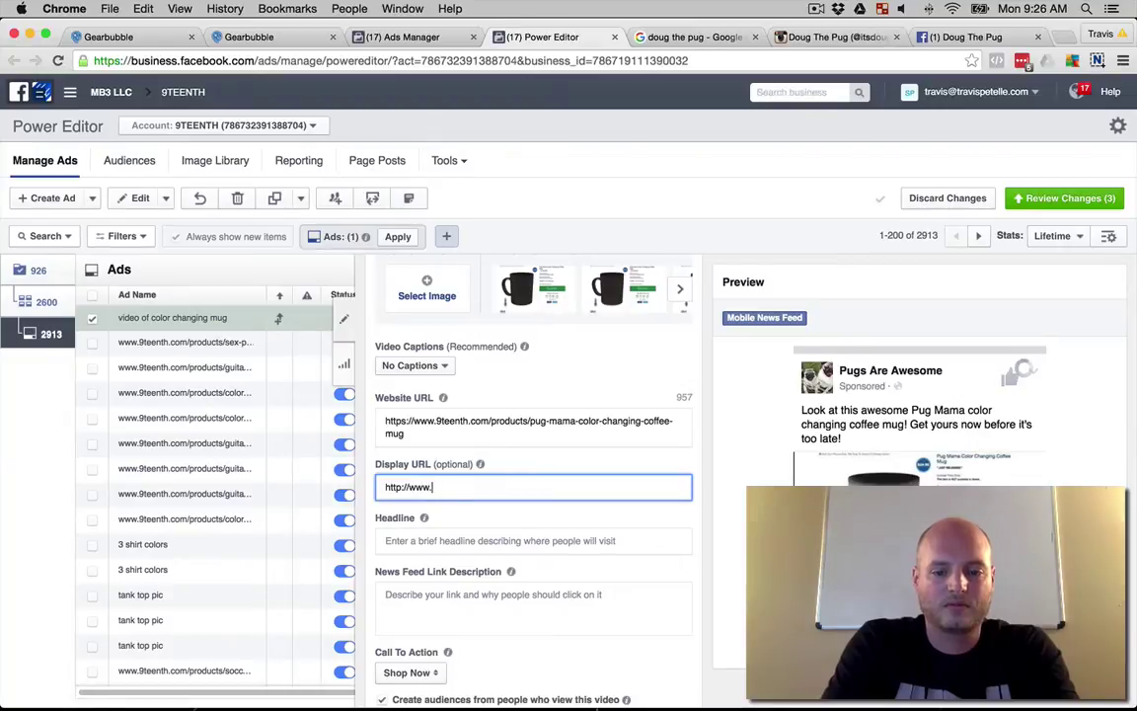
text(tee9teenth.com)
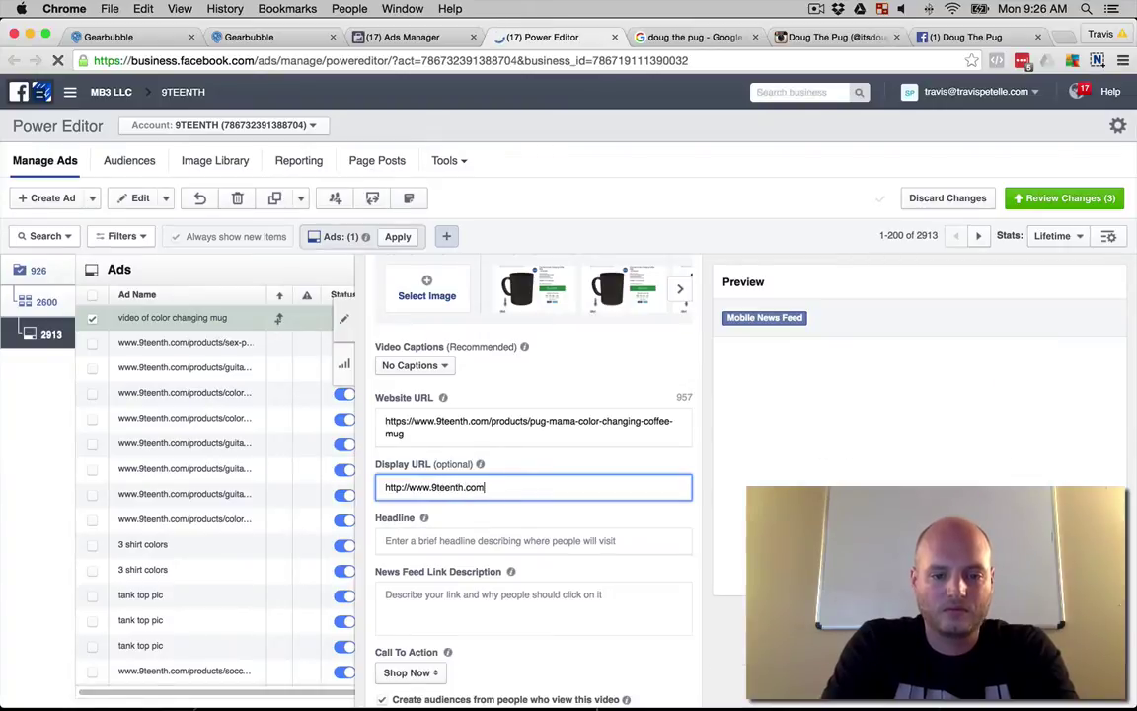
Type the headline 'Are you a coffee drinking Pug Mama?' and start the limited-time link description.
click(533, 540)
text(Are you)
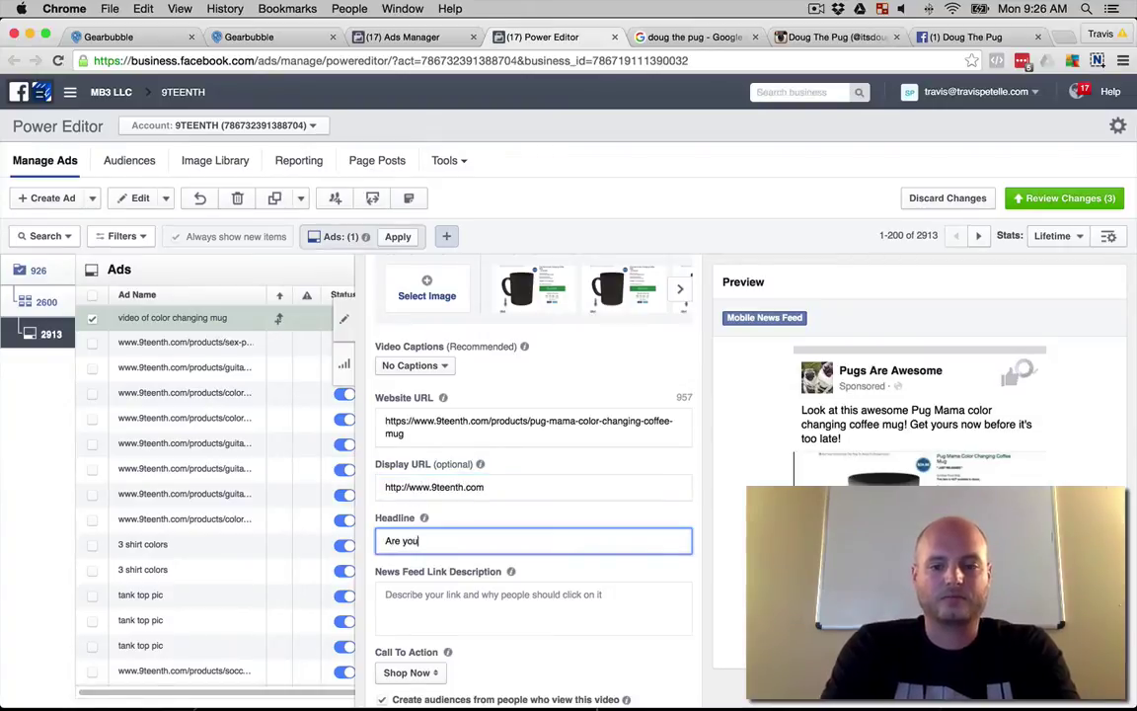
text( a pug ma)
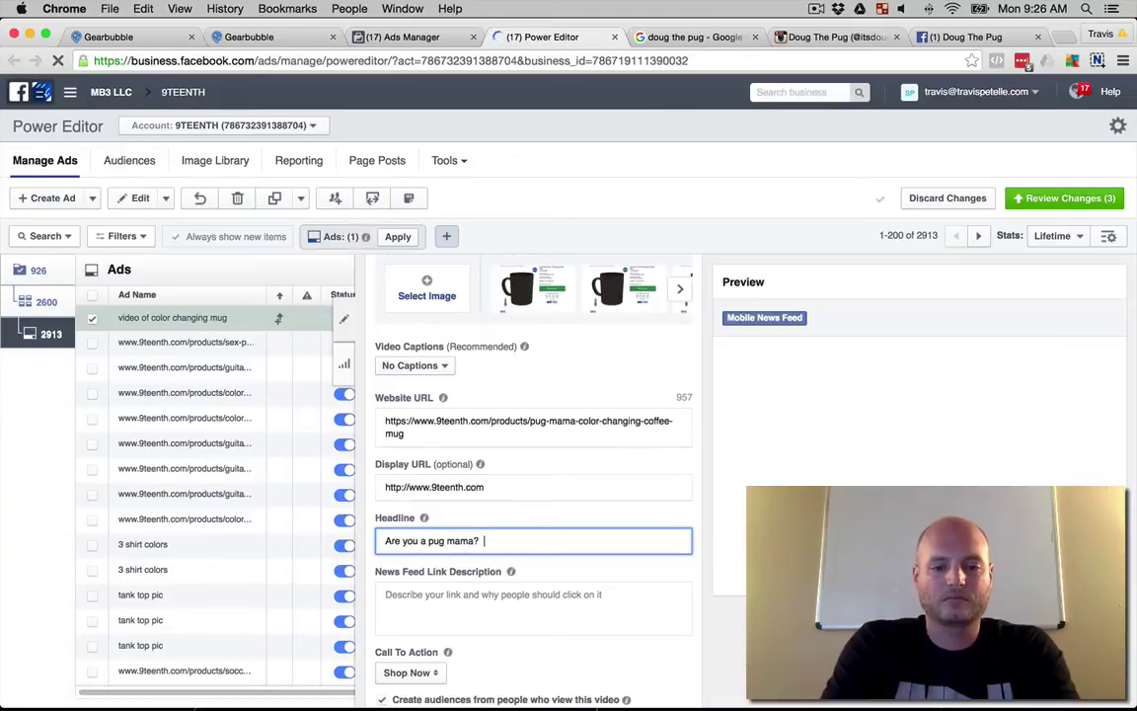
text(ma?)
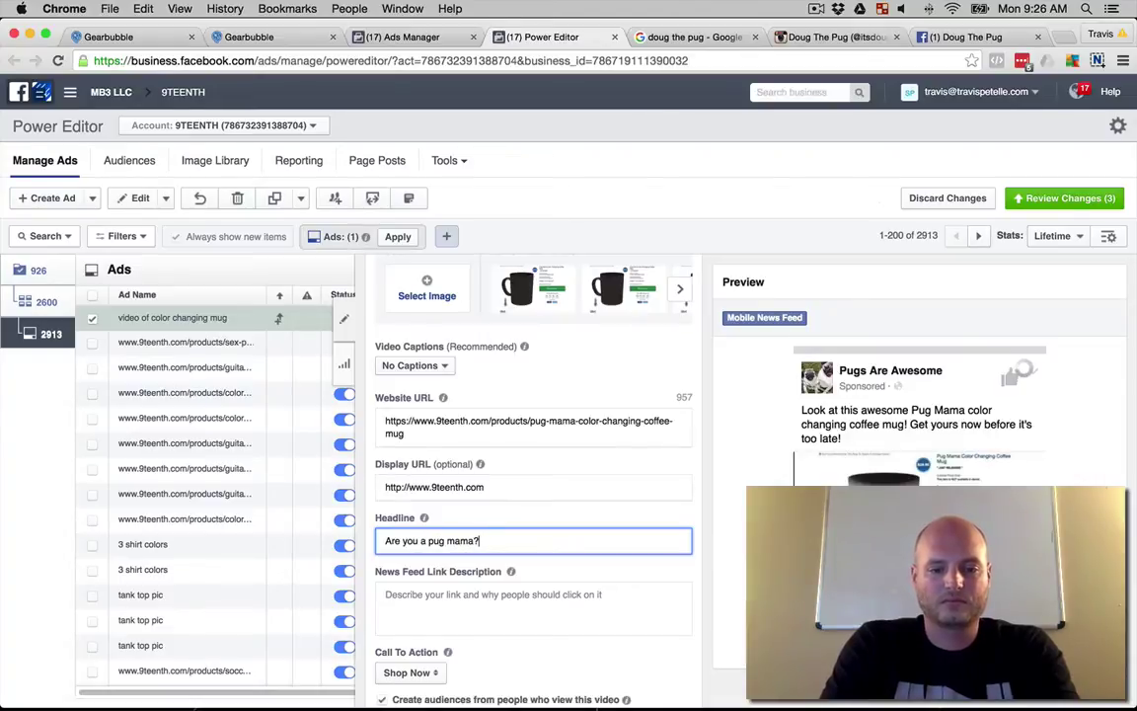
text(coffee drinking P)
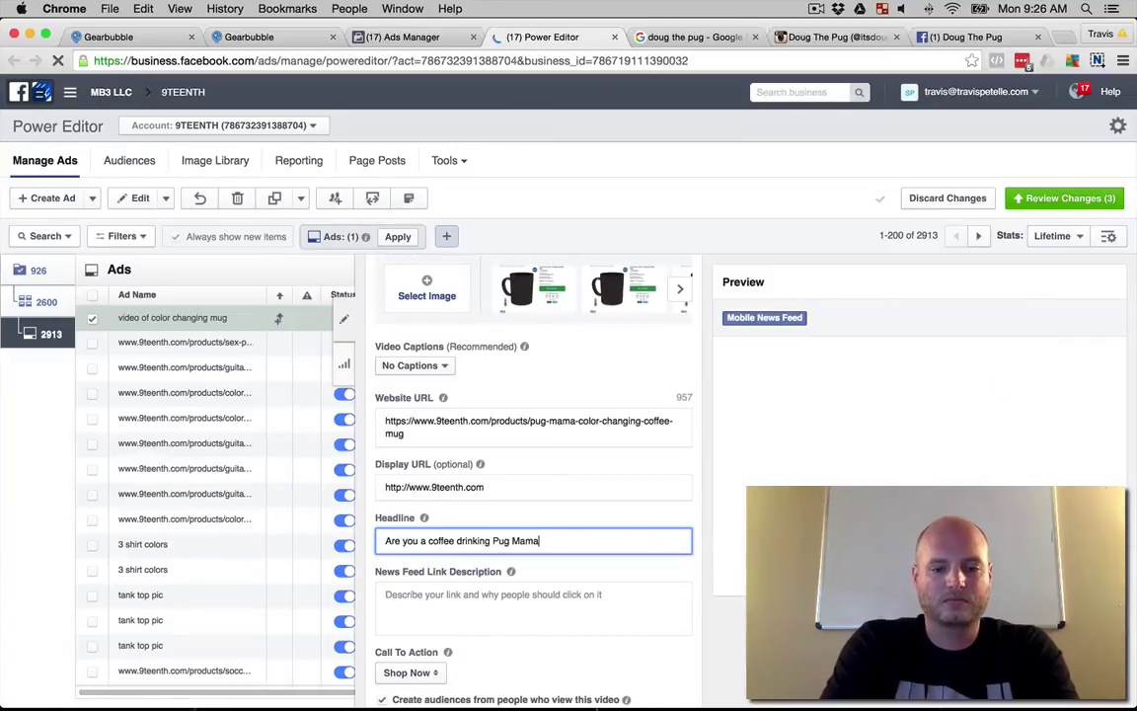
click(533, 607)
text(The)
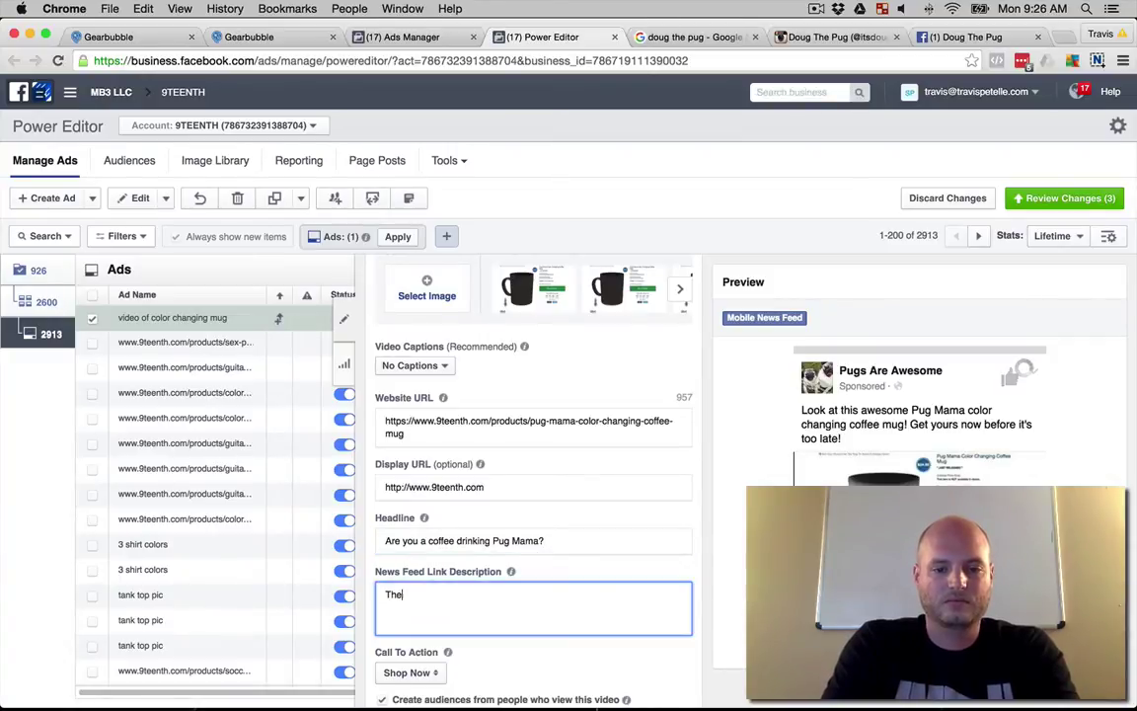
text(nAny and all)
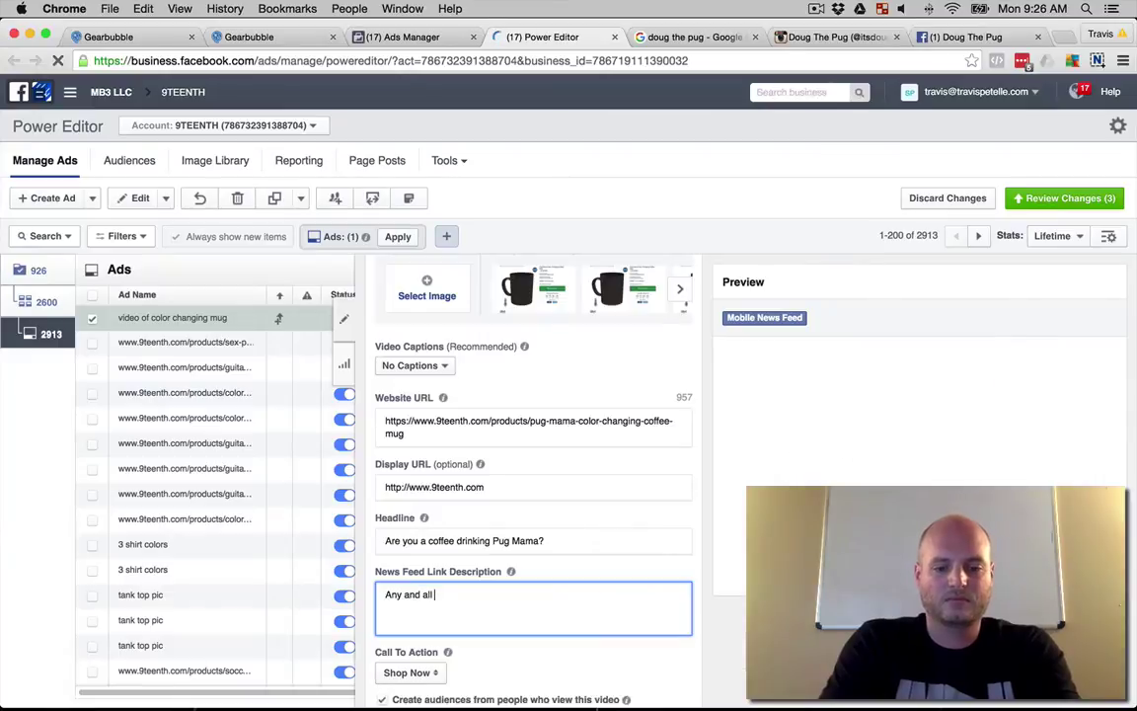
text( pug mamas will need this on)
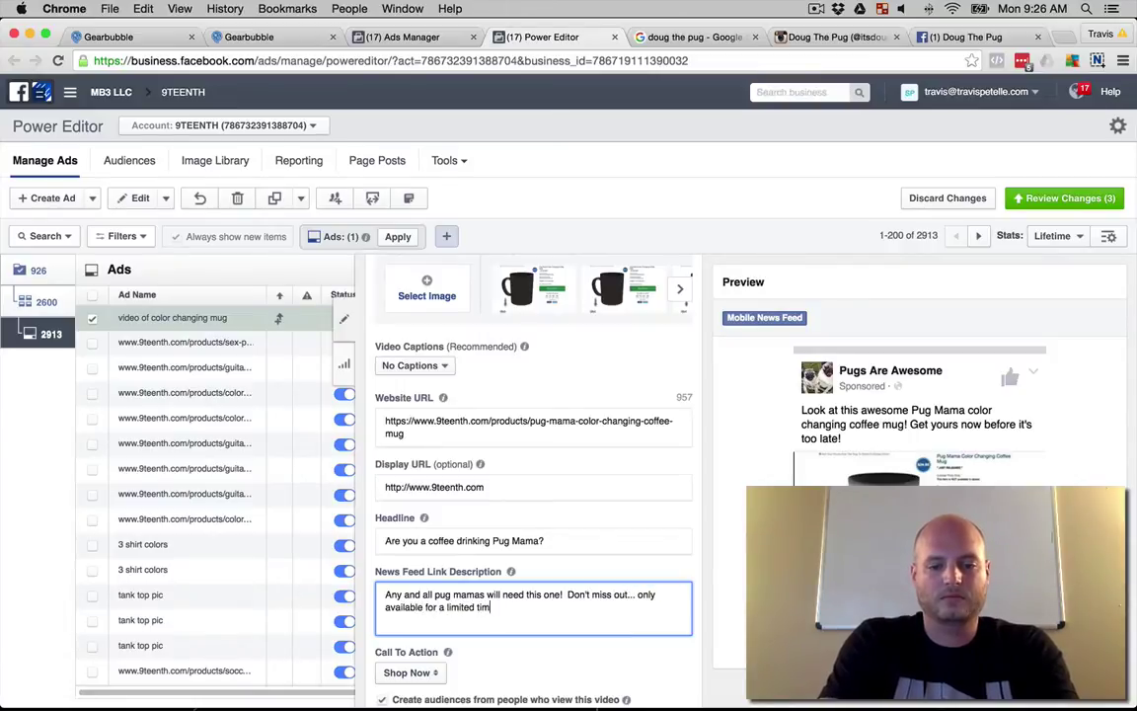
Finish the link description, commit it, and scroll up to review the whole ad.
text(e!)
scroll(537, 458, down, 5)
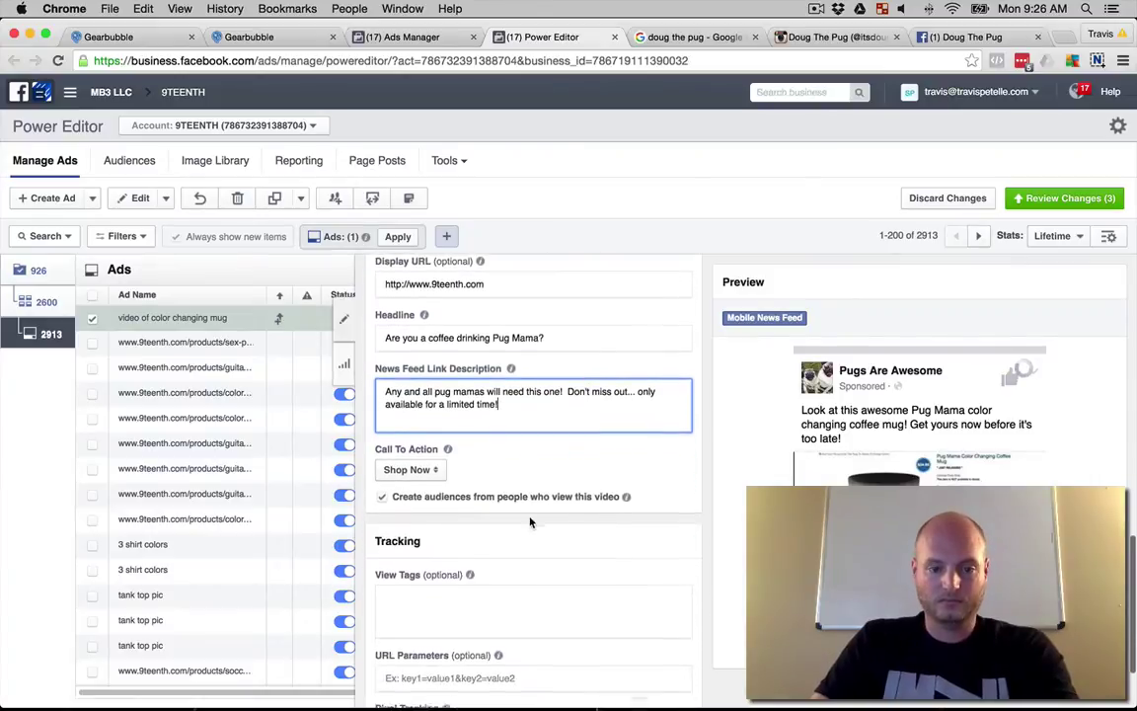
click(382, 490)
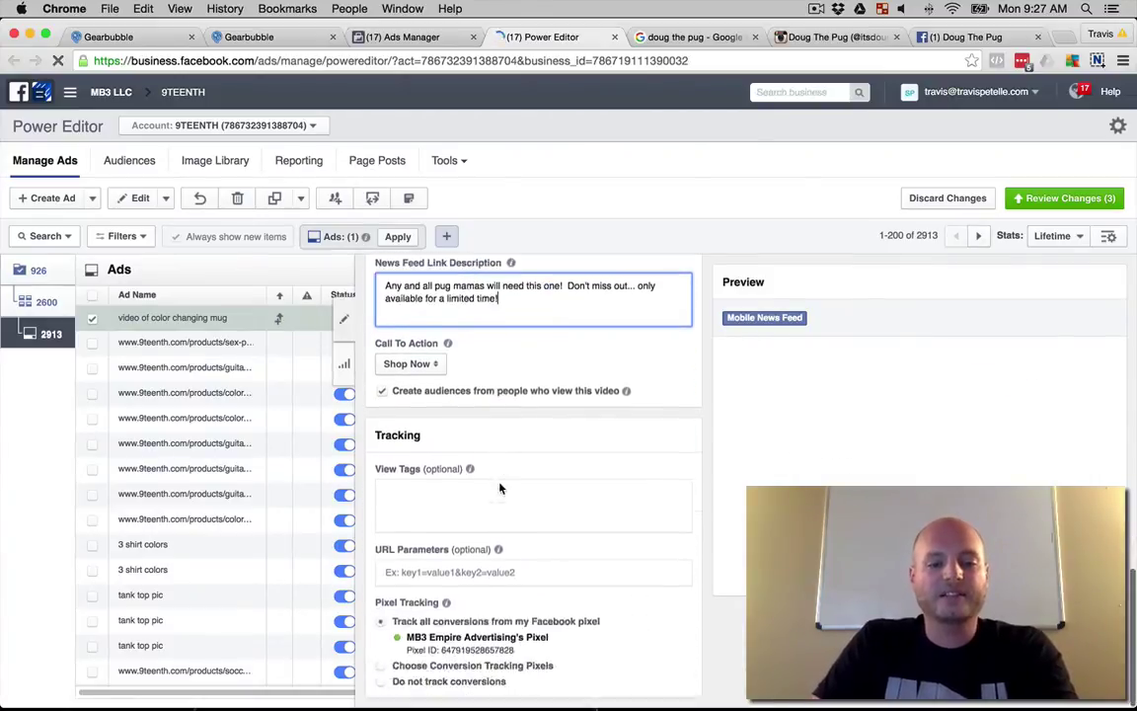
scroll(499, 489, up, 5)
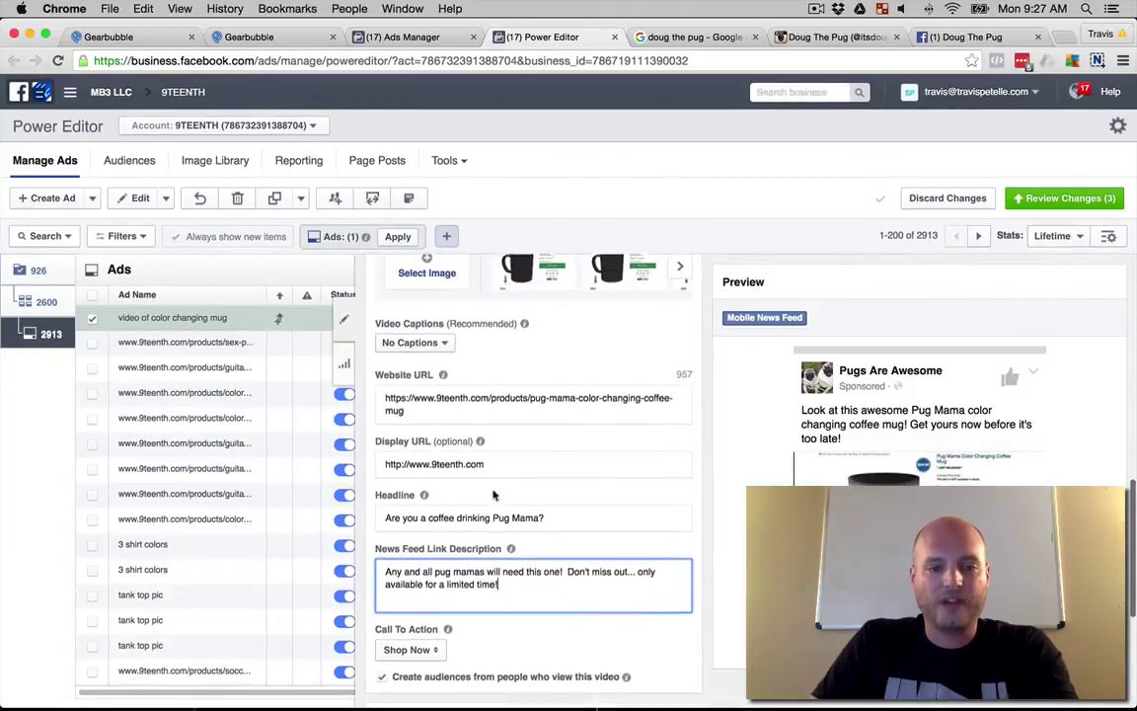
scroll(497, 491, up, 6)
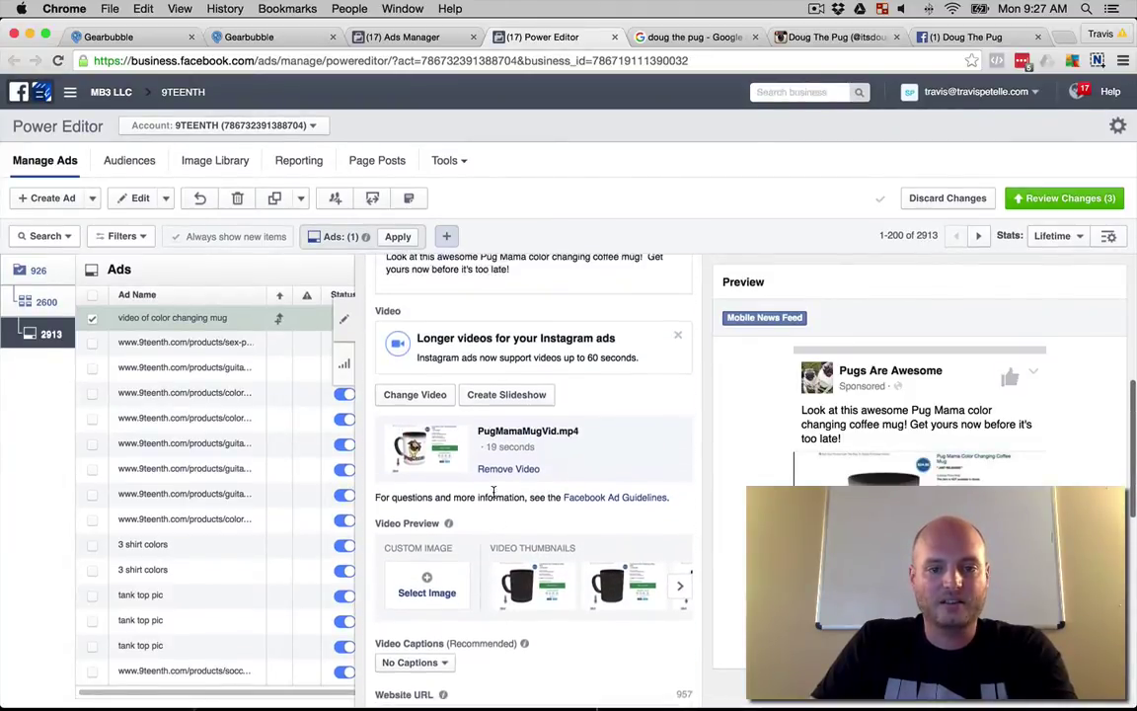
scroll(497, 496, up, 4)
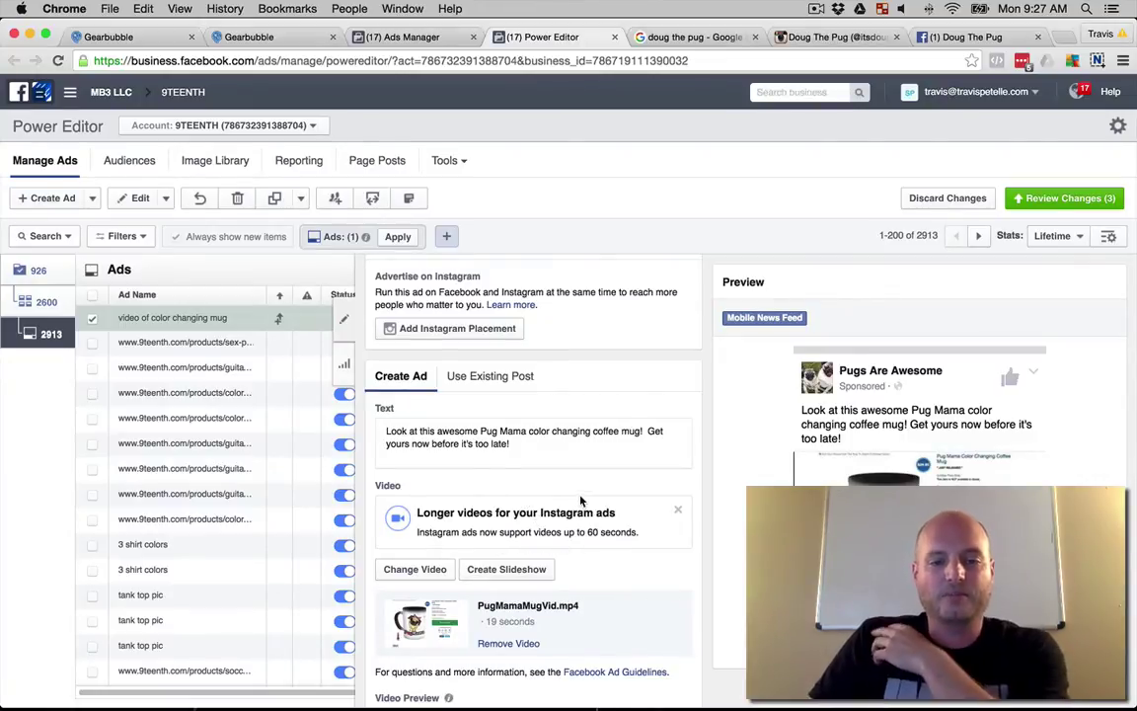
scroll(596, 489, up, 3)
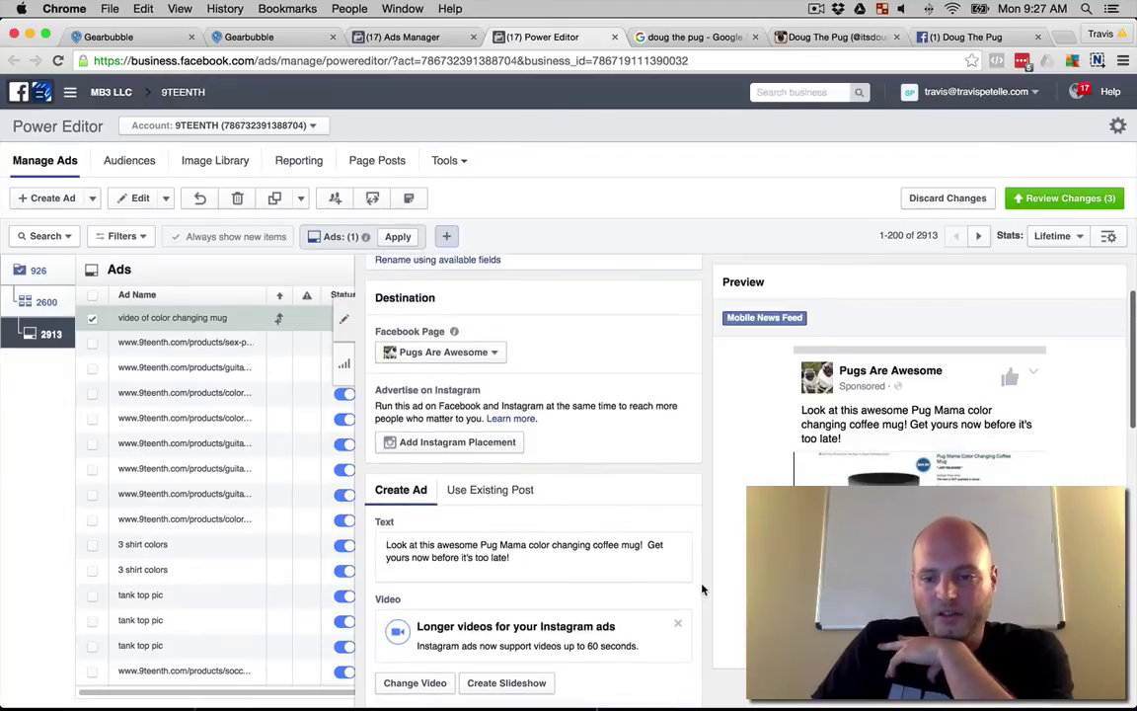
scroll(703, 589, up, 3)
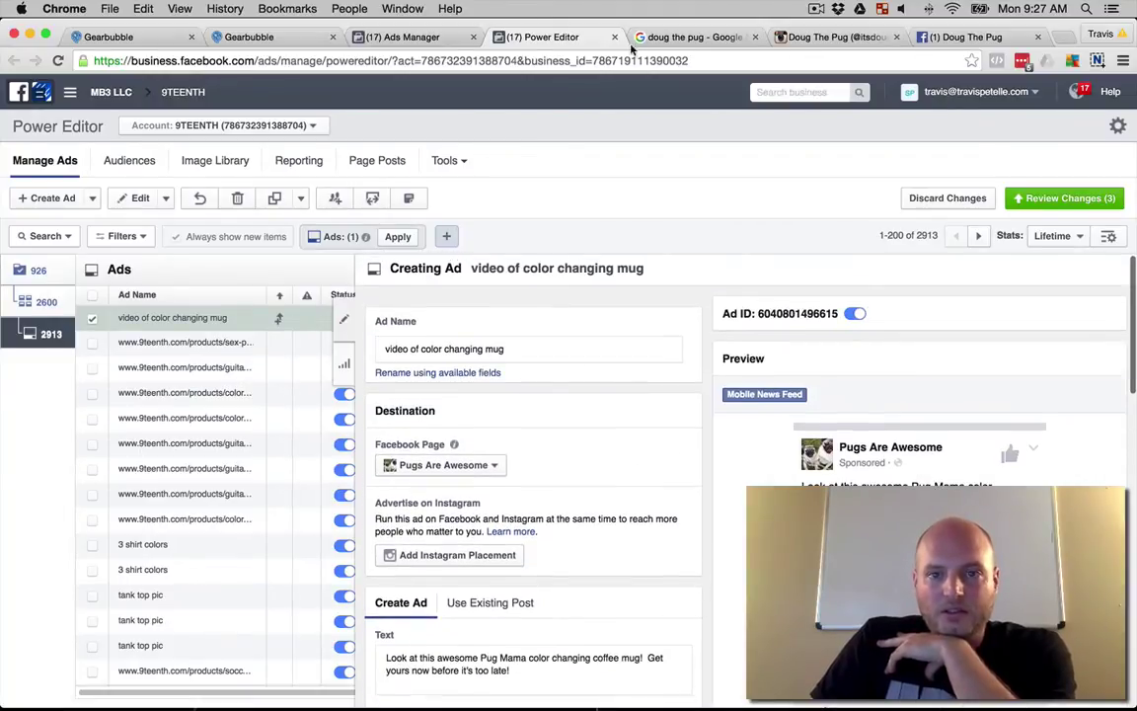
scroll(459, 420, down, 5)
scroll(528, 314, up, 5)
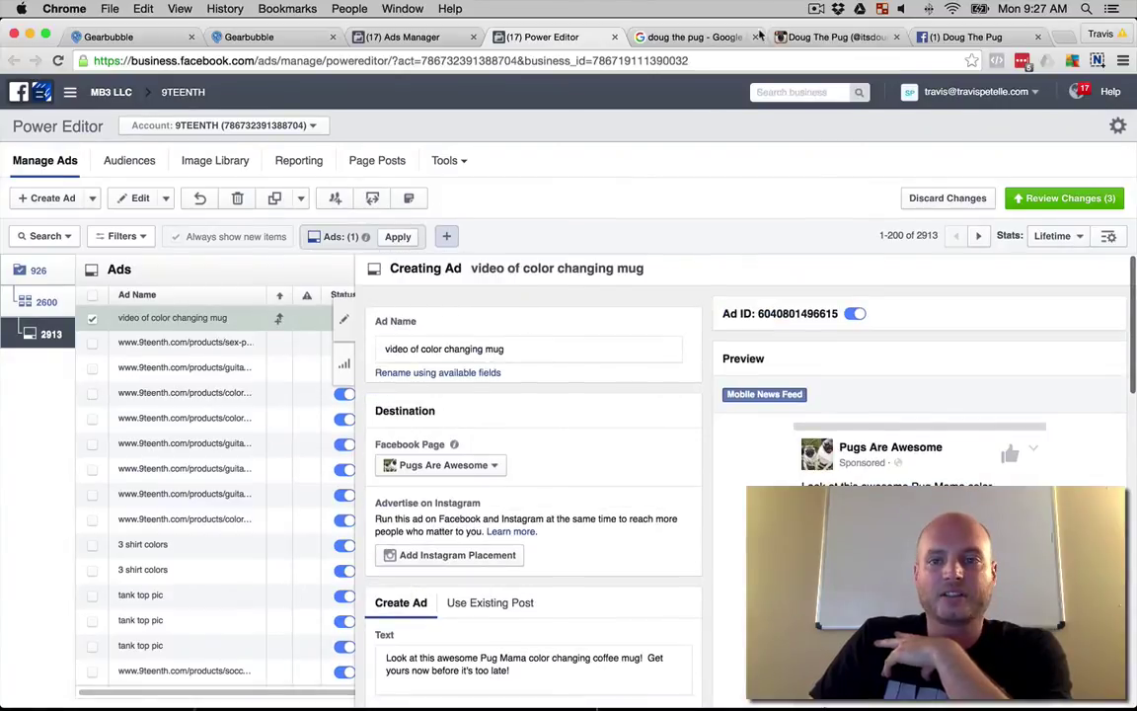
From the Audiences page, start a new Website Traffic custom audience.
click(426, 38)
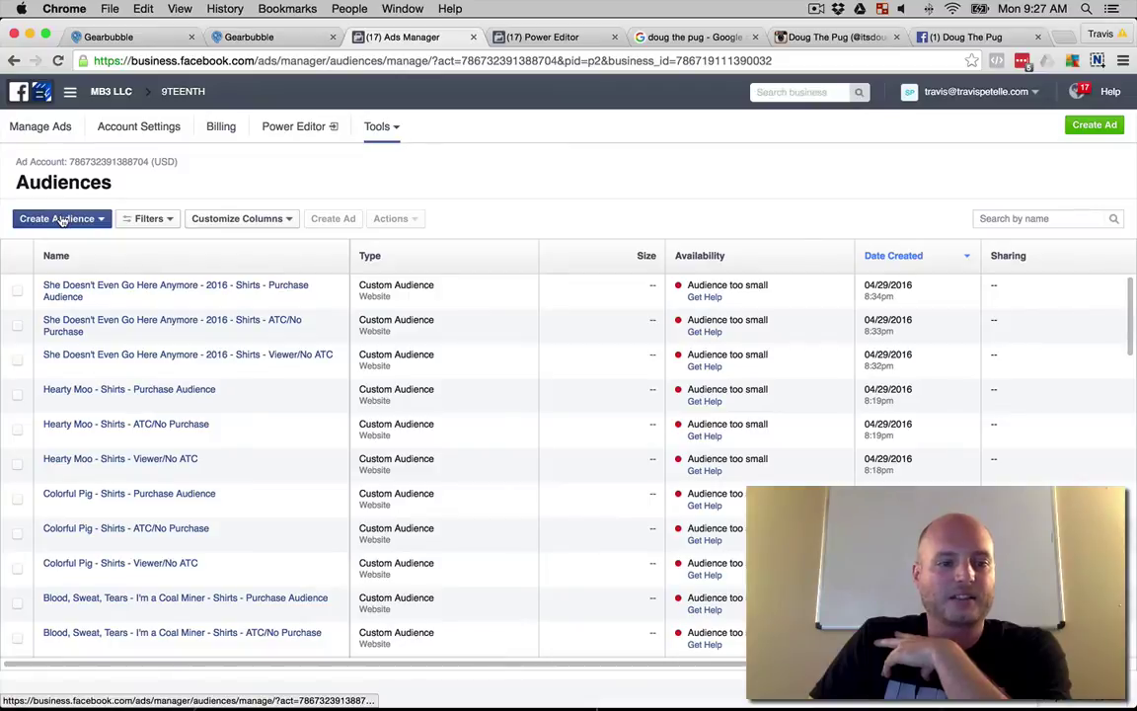
click(61, 220)
click(54, 237)
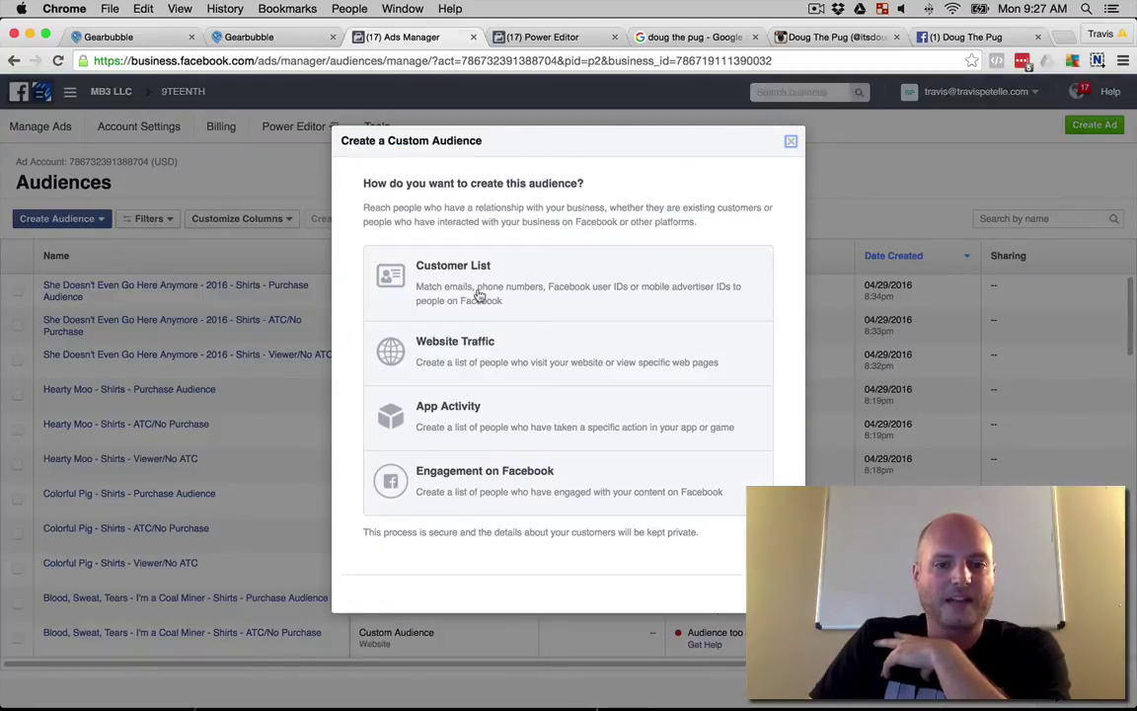
click(496, 349)
Use a Custom Combination rule for ViewContent event visitors, adding a parameter.
click(516, 308)
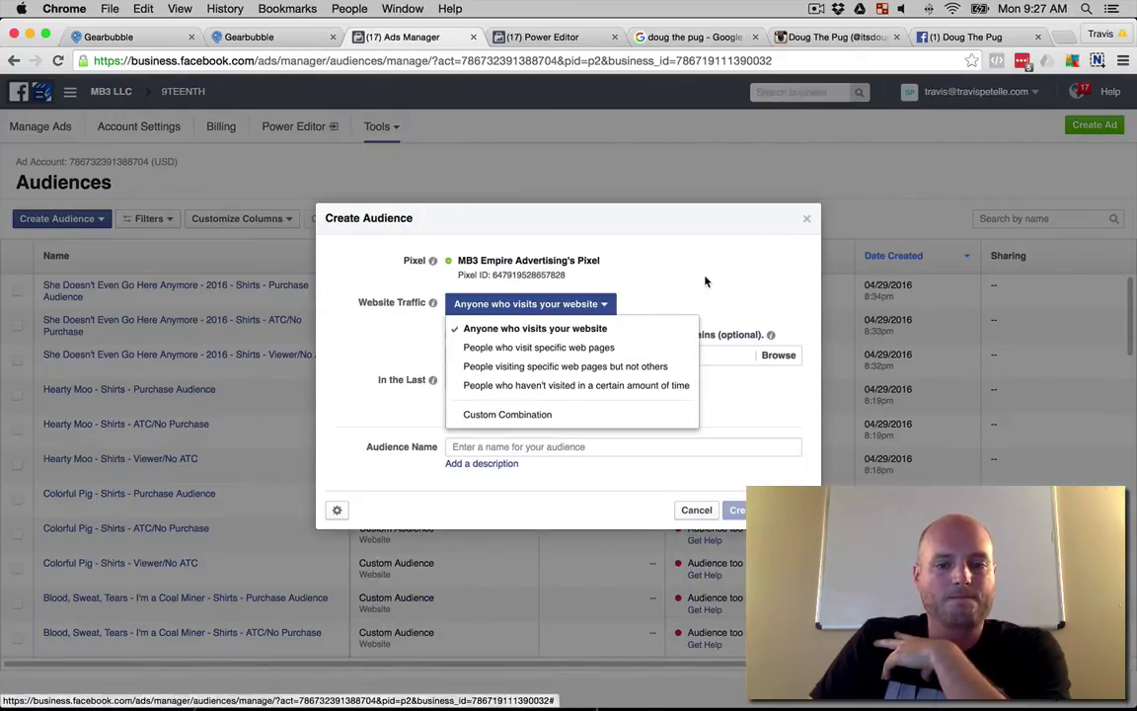
click(533, 327)
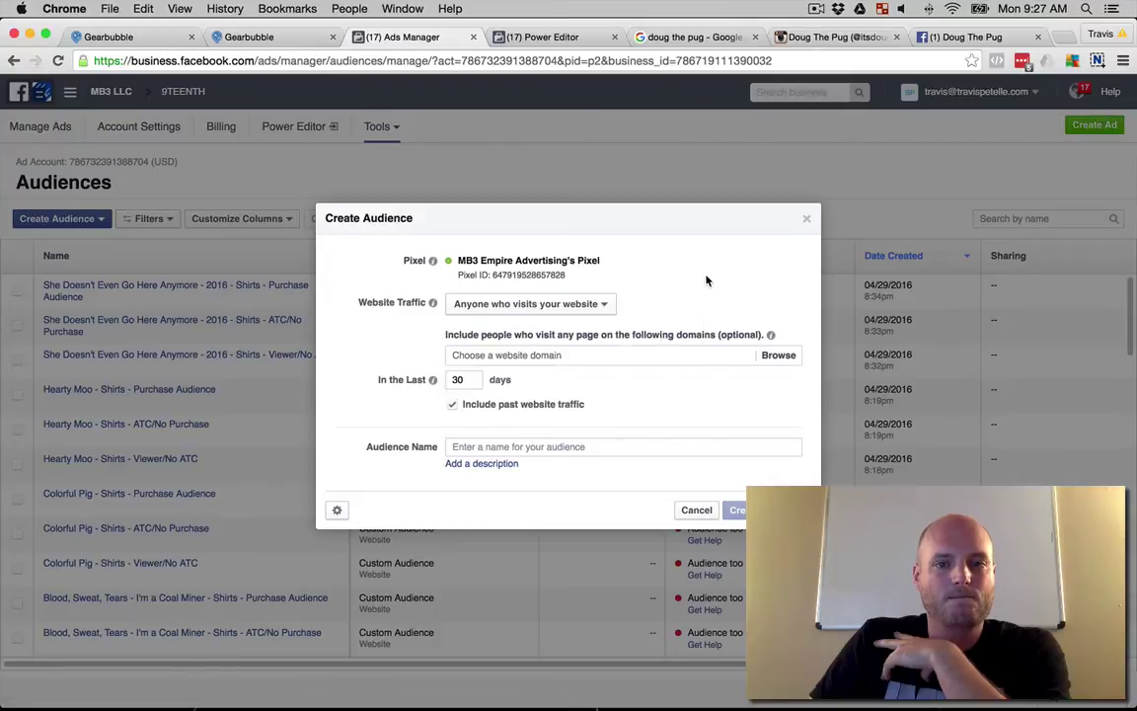
click(525, 303)
click(507, 414)
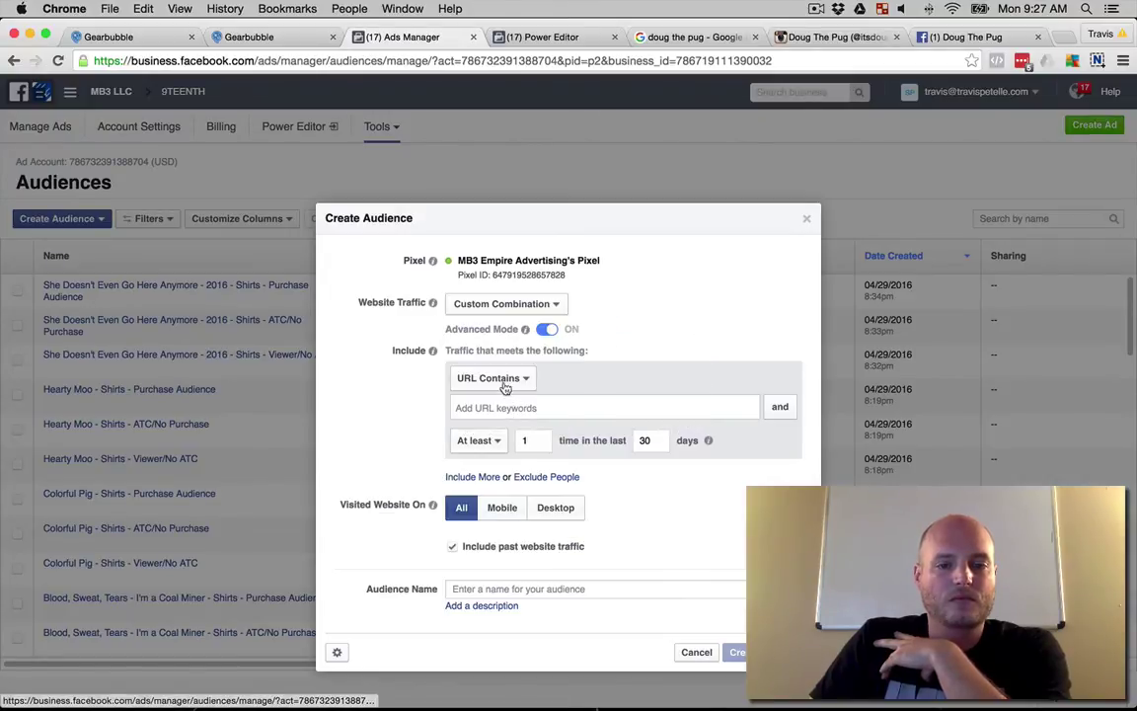
click(493, 379)
click(493, 443)
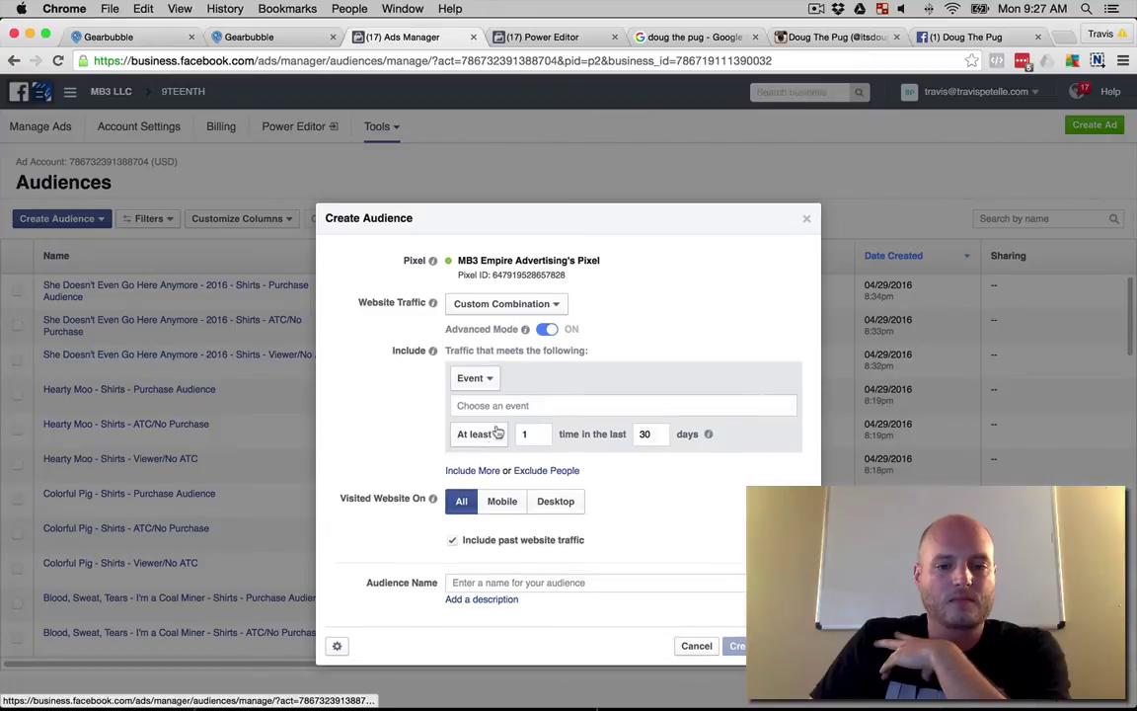
click(498, 406)
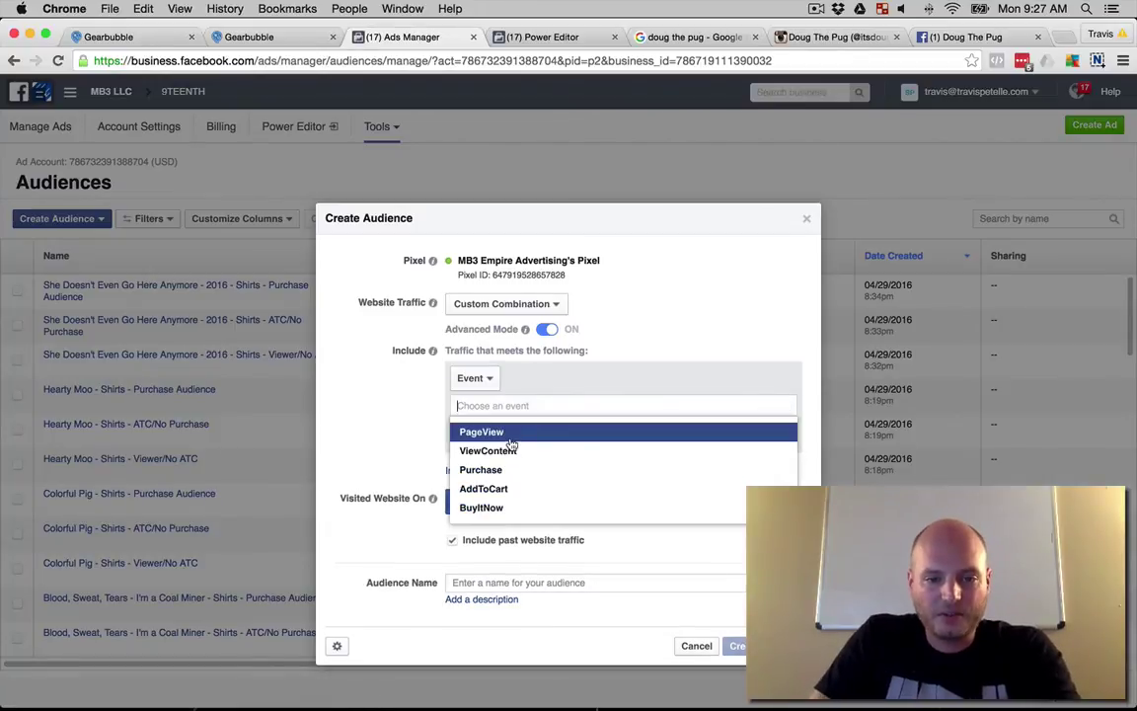
click(513, 450)
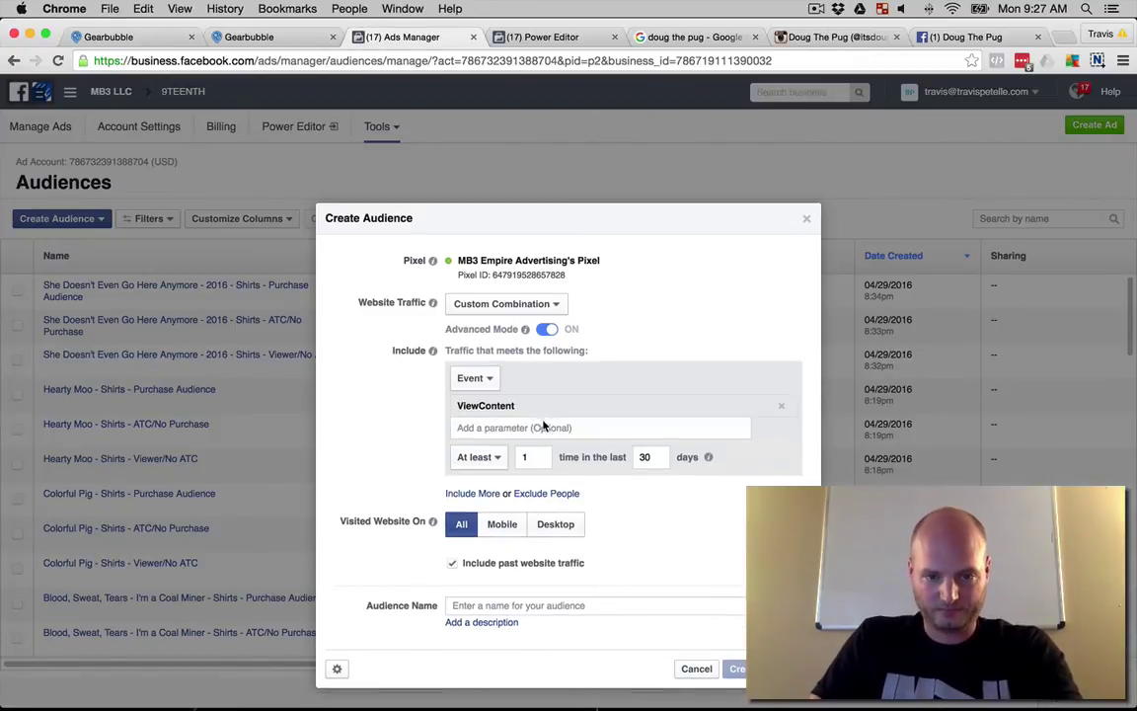
click(540, 425)
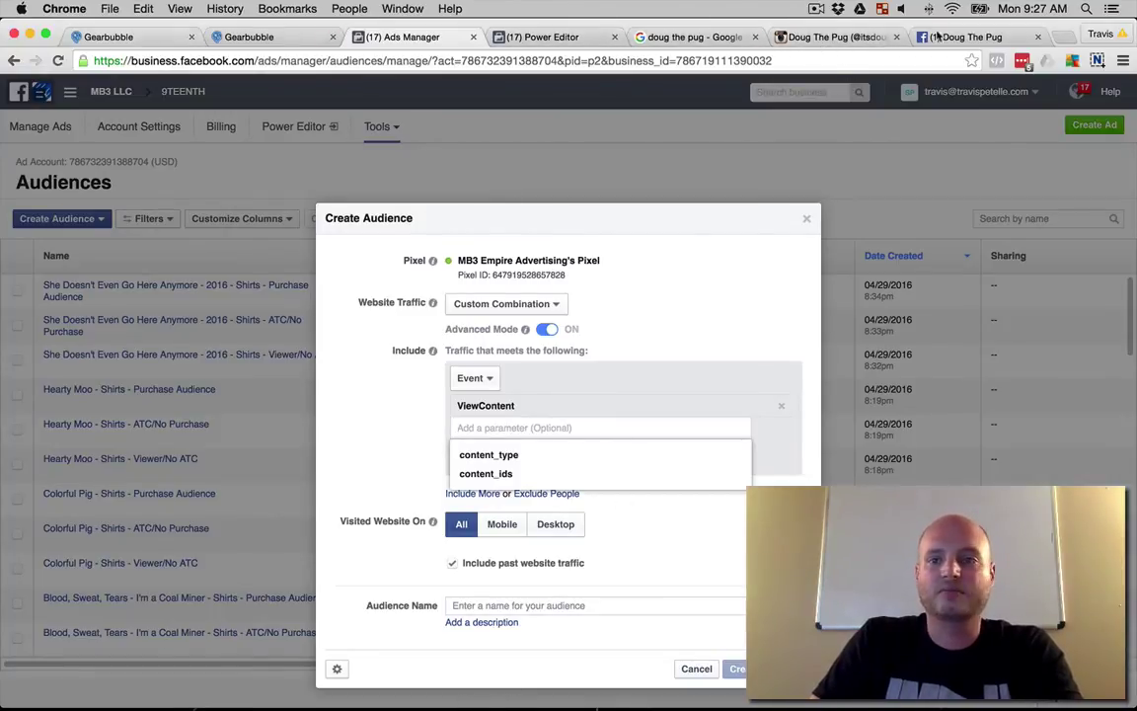
Load 9teenth.com in a new tab, close leftover pug tabs, and browse the Dogs collection.
key(super+t)
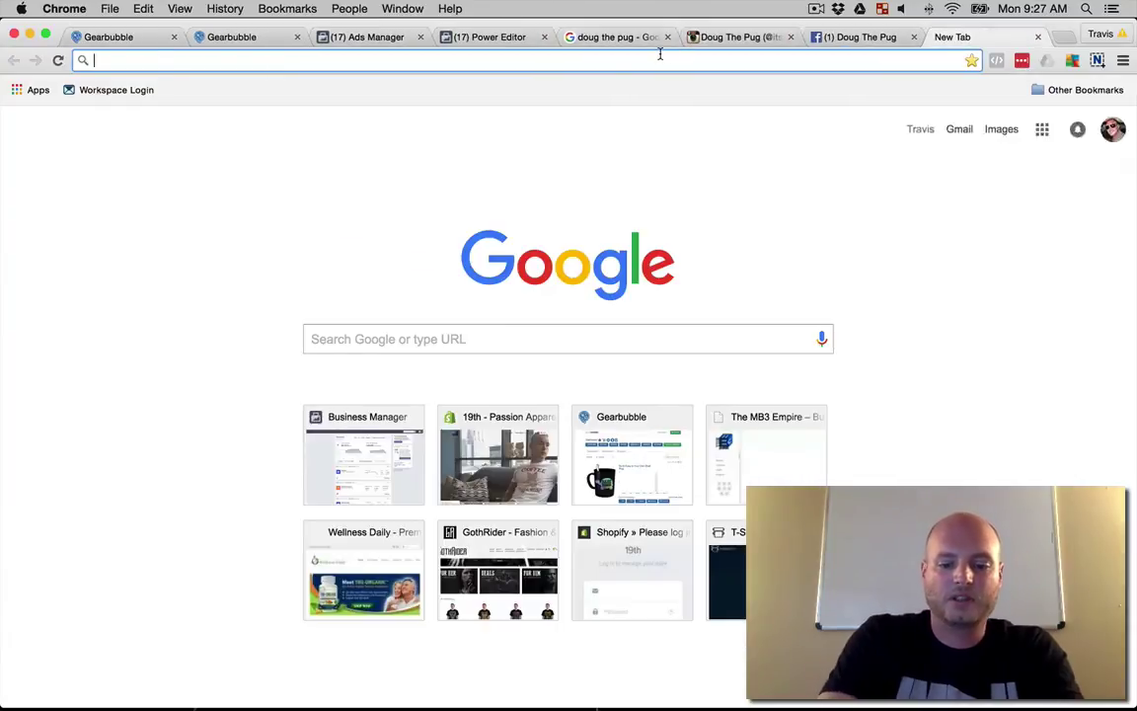
text(9teenth.com)
key(Return)
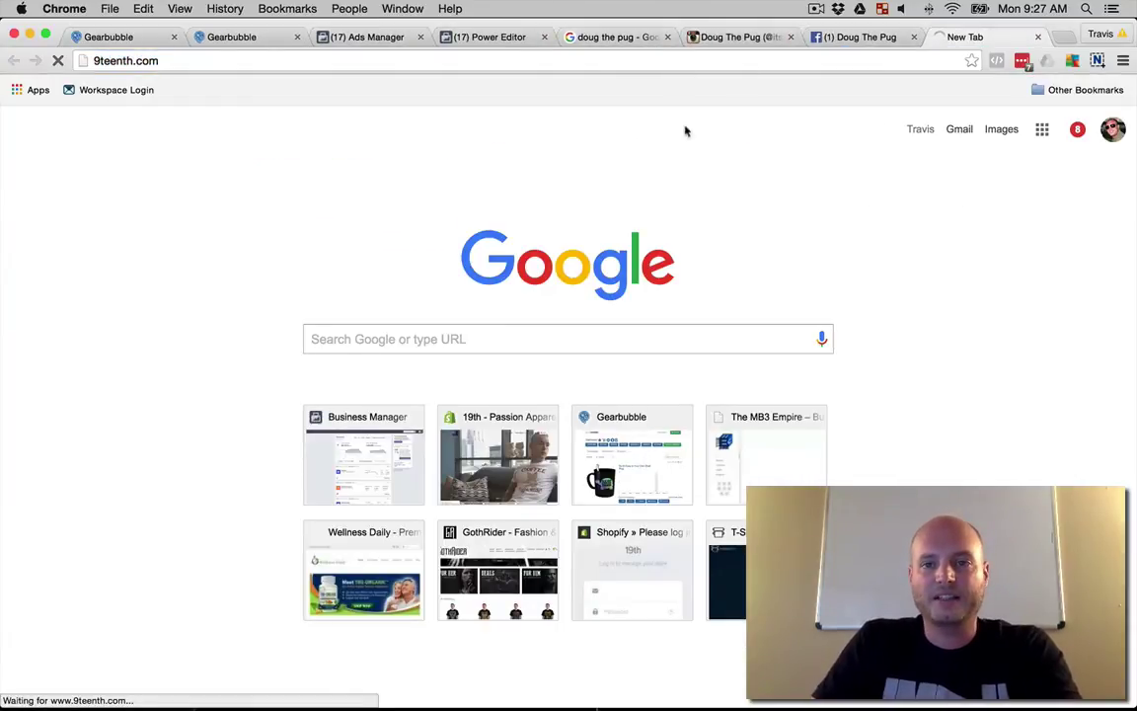
click(913, 36)
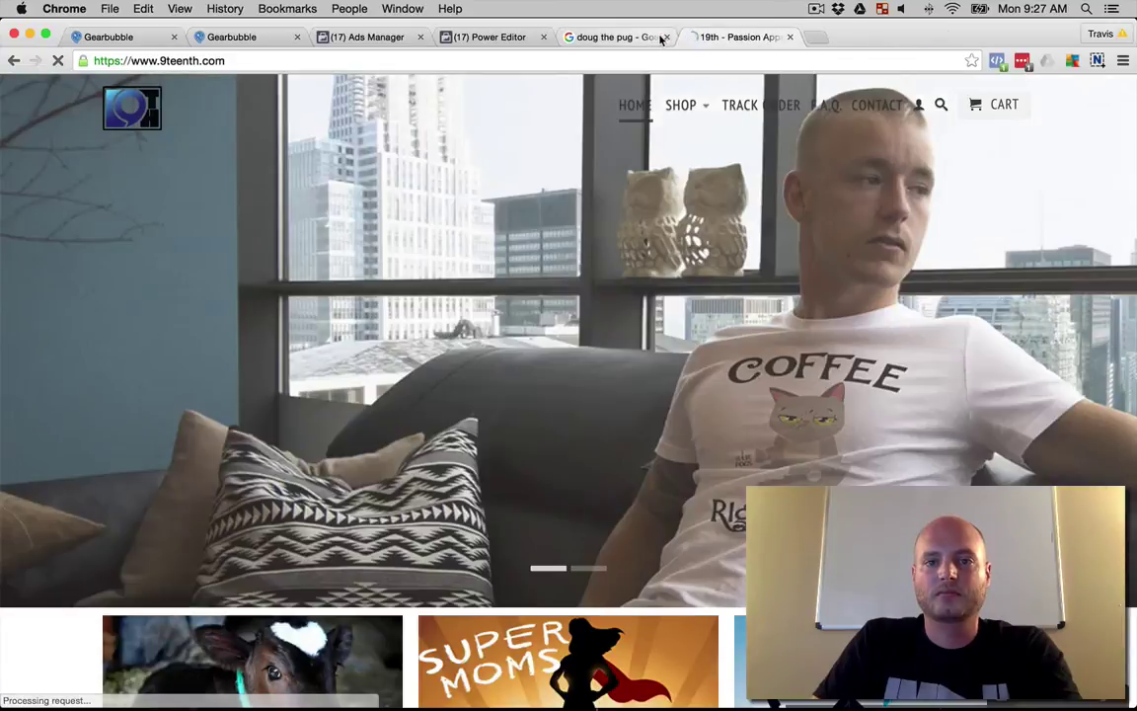
click(666, 36)
click(666, 36)
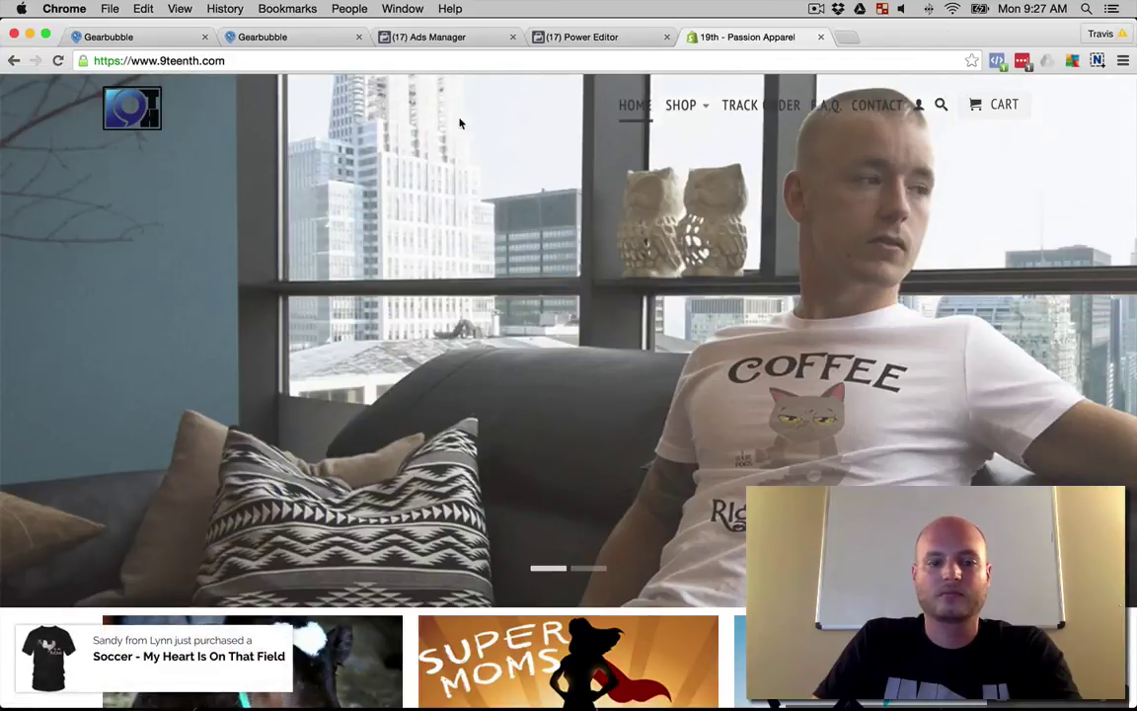
mouse_move(681, 104)
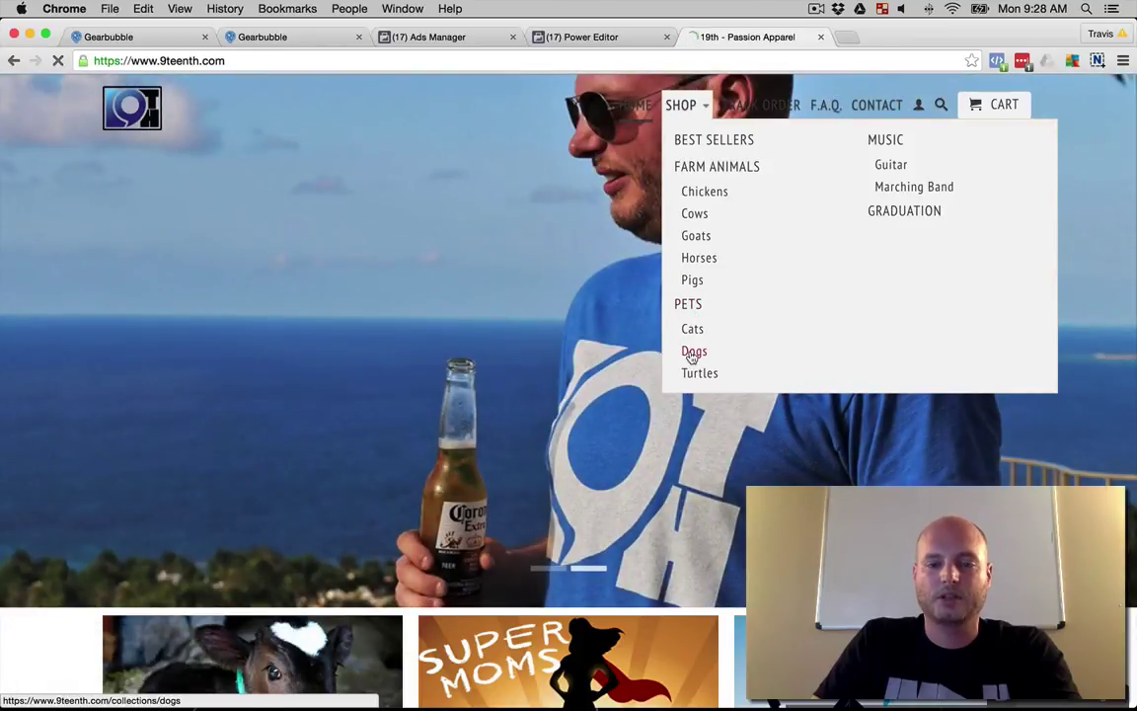
click(693, 352)
scroll(505, 280, down, 5)
scroll(505, 280, down, 2)
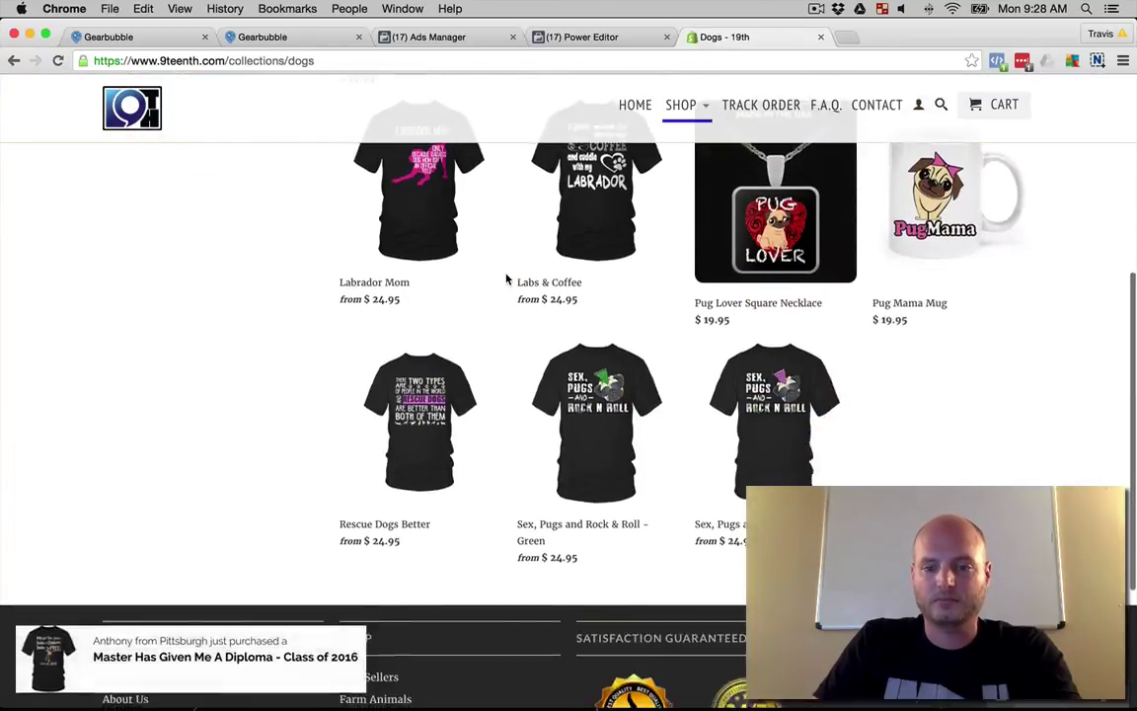
scroll(506, 279, up, 5)
scroll(506, 279, down, 10)
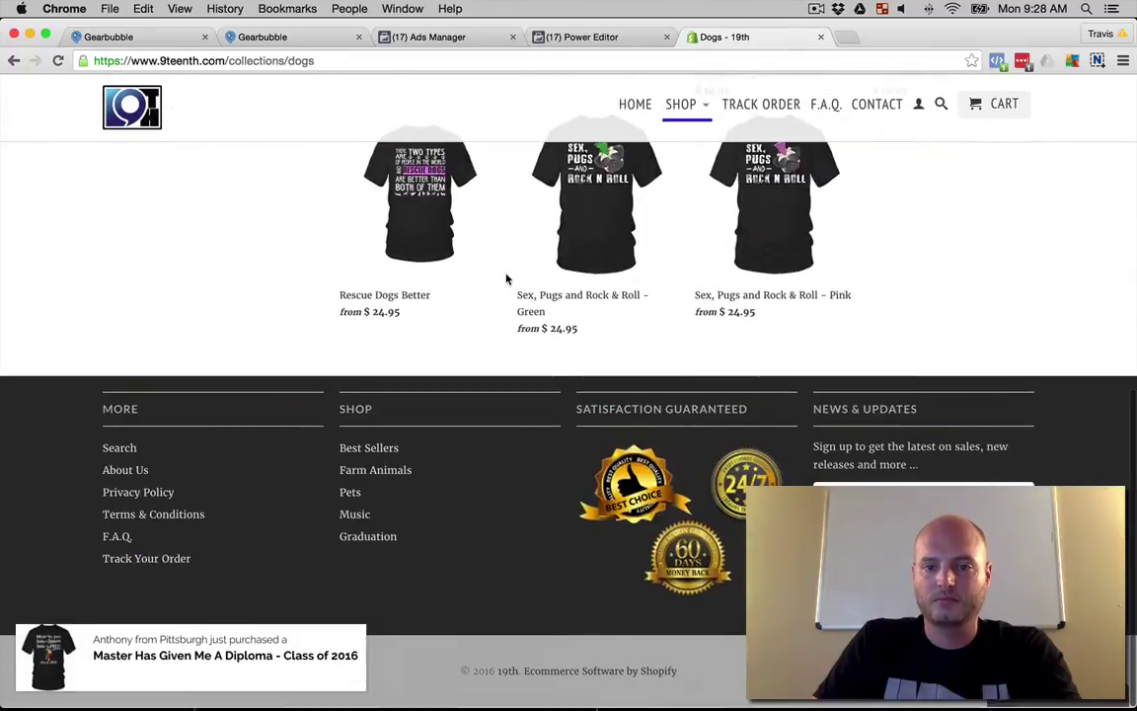
scroll(565, 145, up, 10)
Search the store for 'pug', open the Pug Mama mug, and inspect its ViewContent pixel event.
click(934, 106)
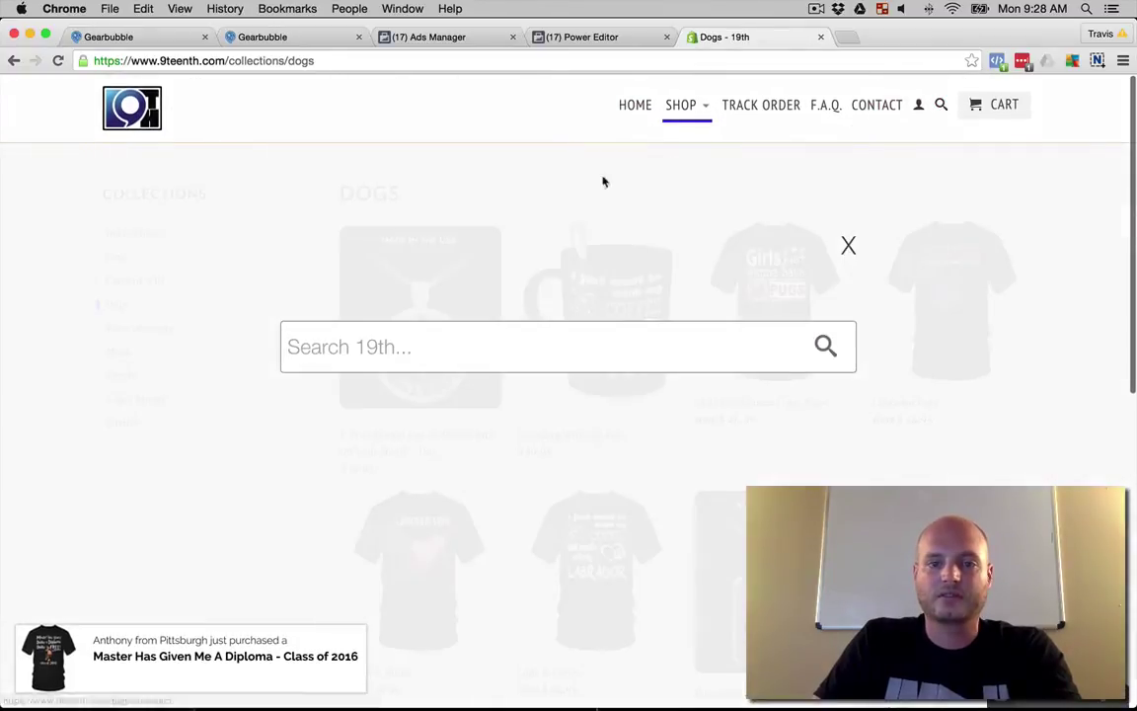
text(pug)
key(Return)
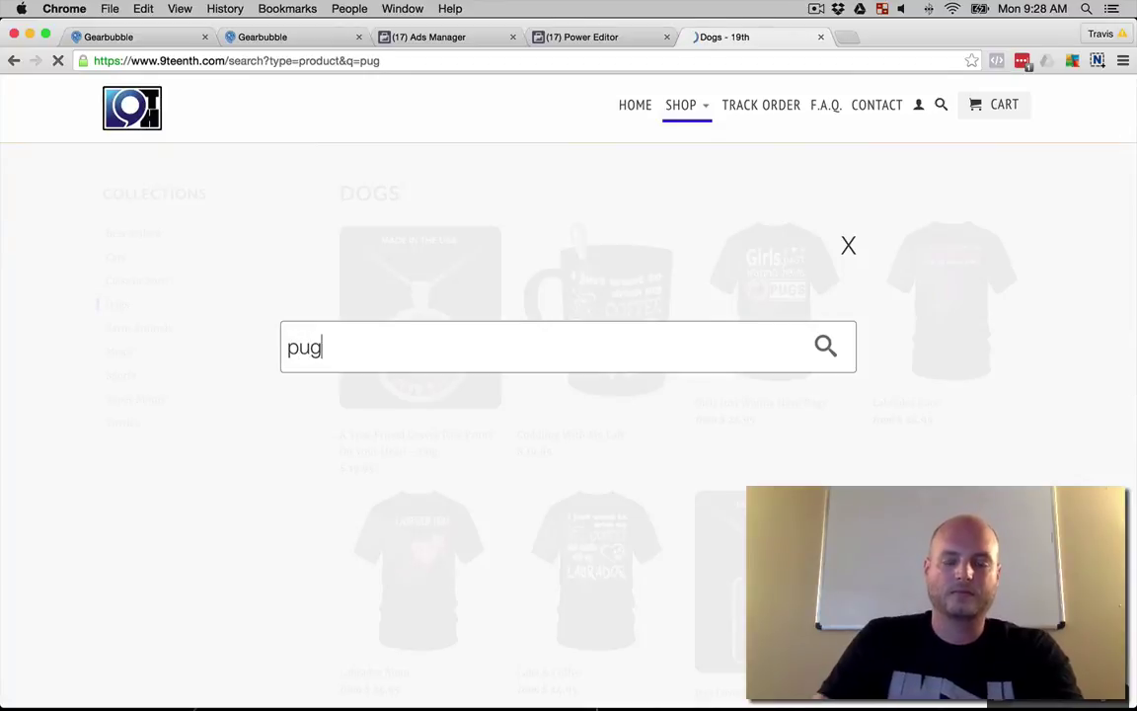
click(591, 284)
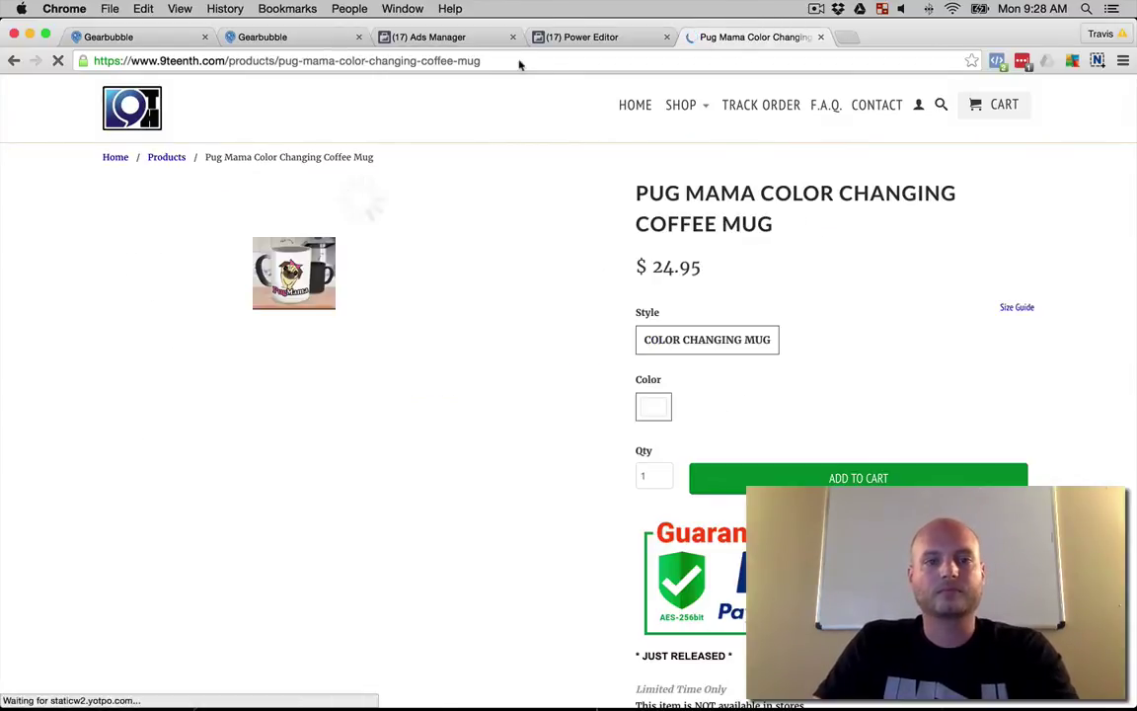
click(997, 61)
click(778, 421)
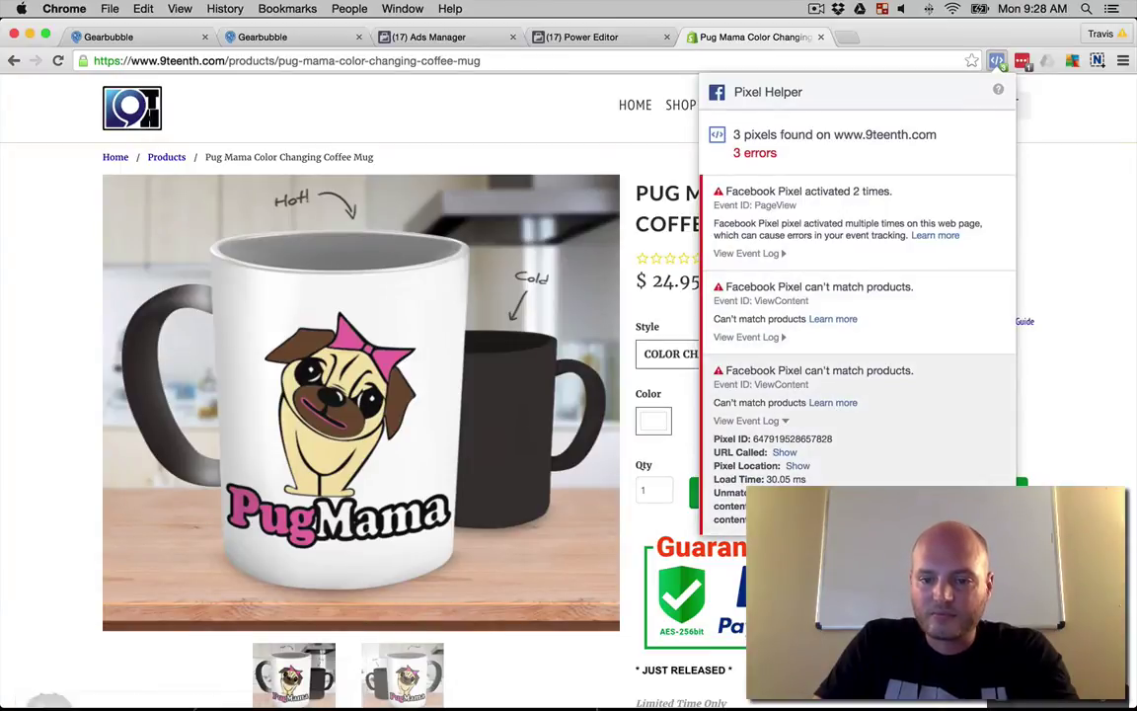
click(571, 37)
click(453, 37)
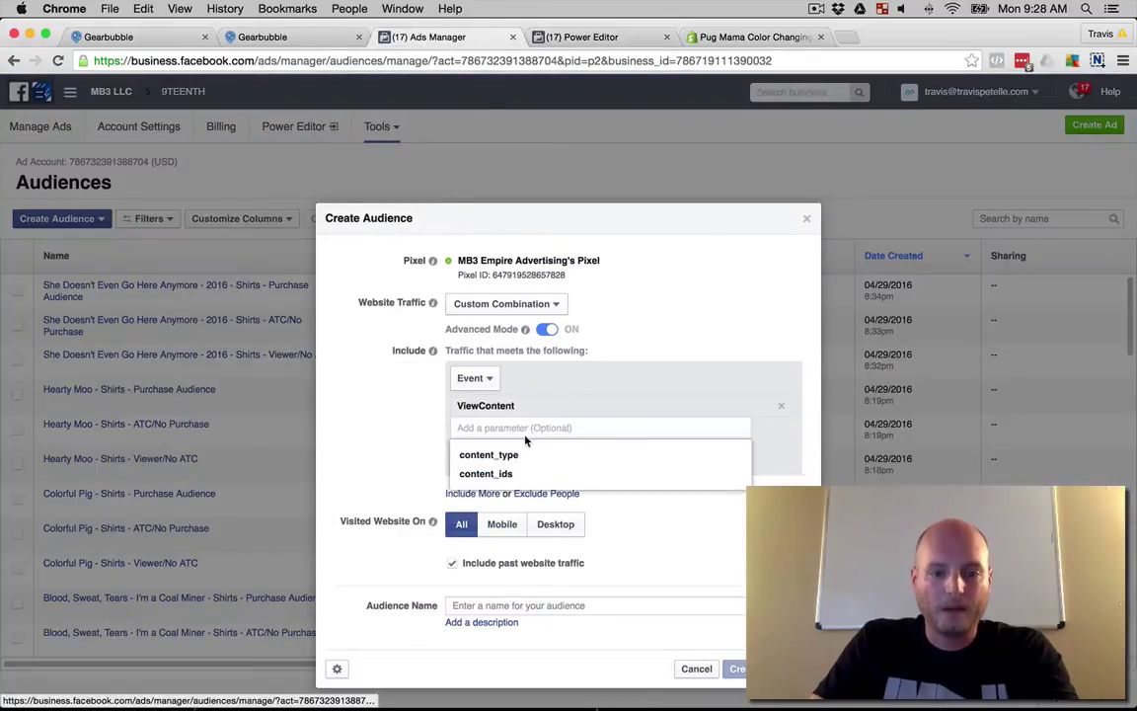
click(506, 471)
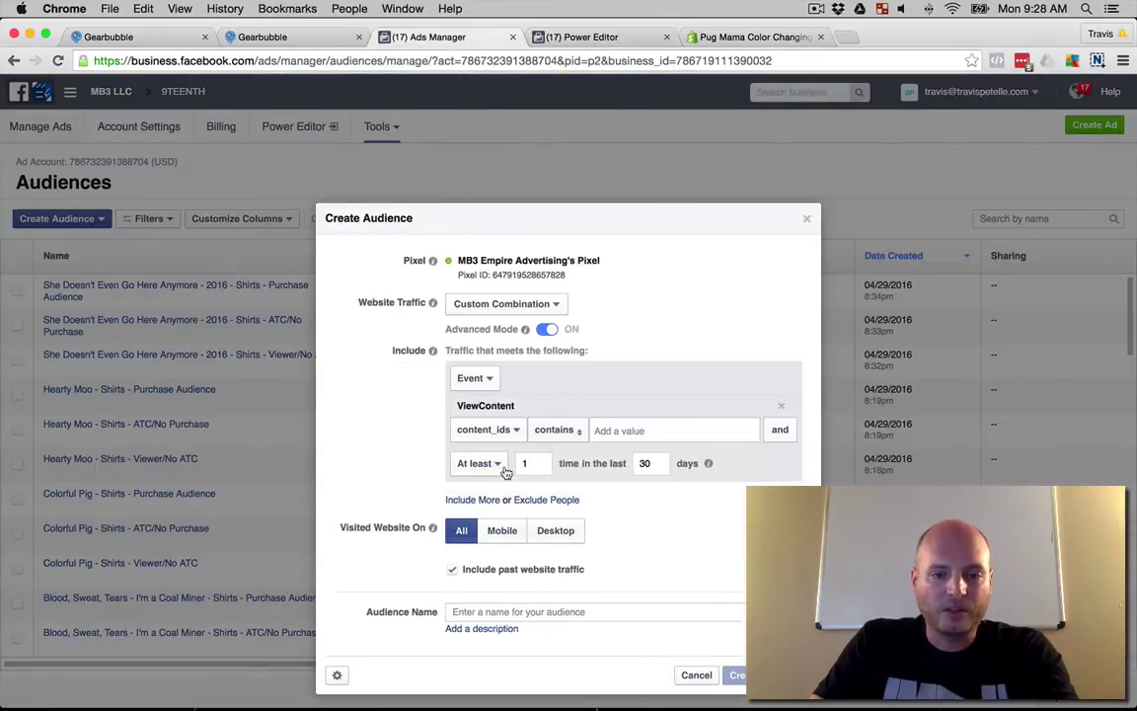
click(660, 435)
key(cmd+v)
key(Return)
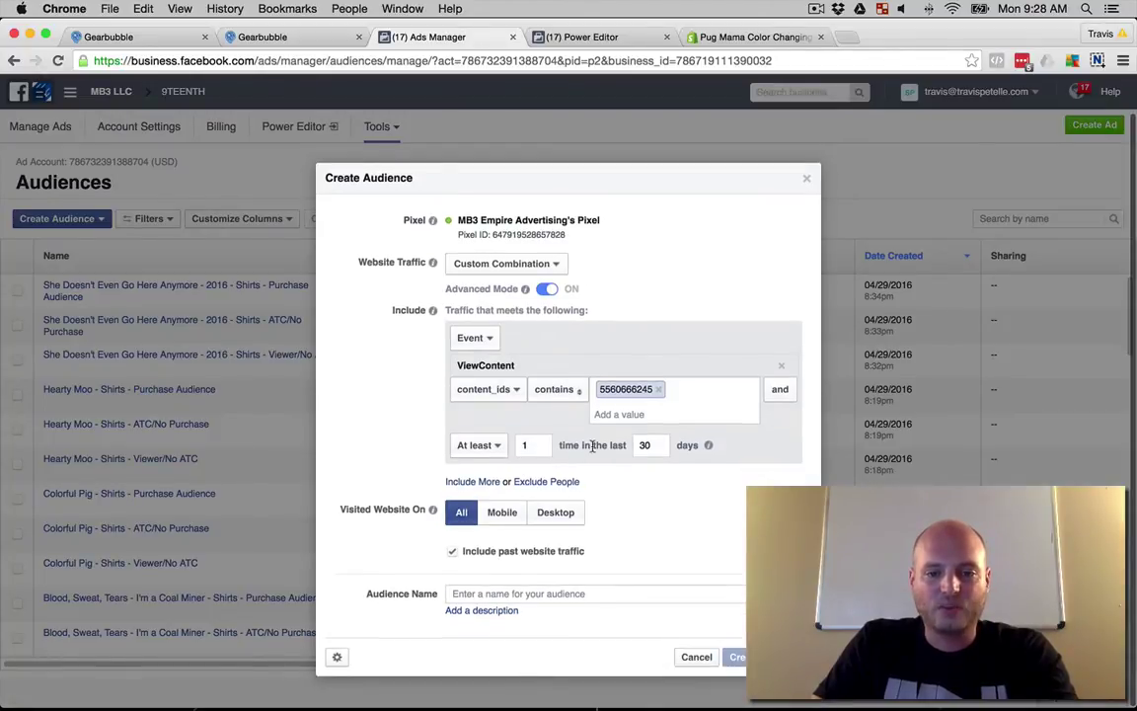
Screenshot the browser window and set the audience lookback period to 90 days.
key(cmd+shift+4)
key(space)
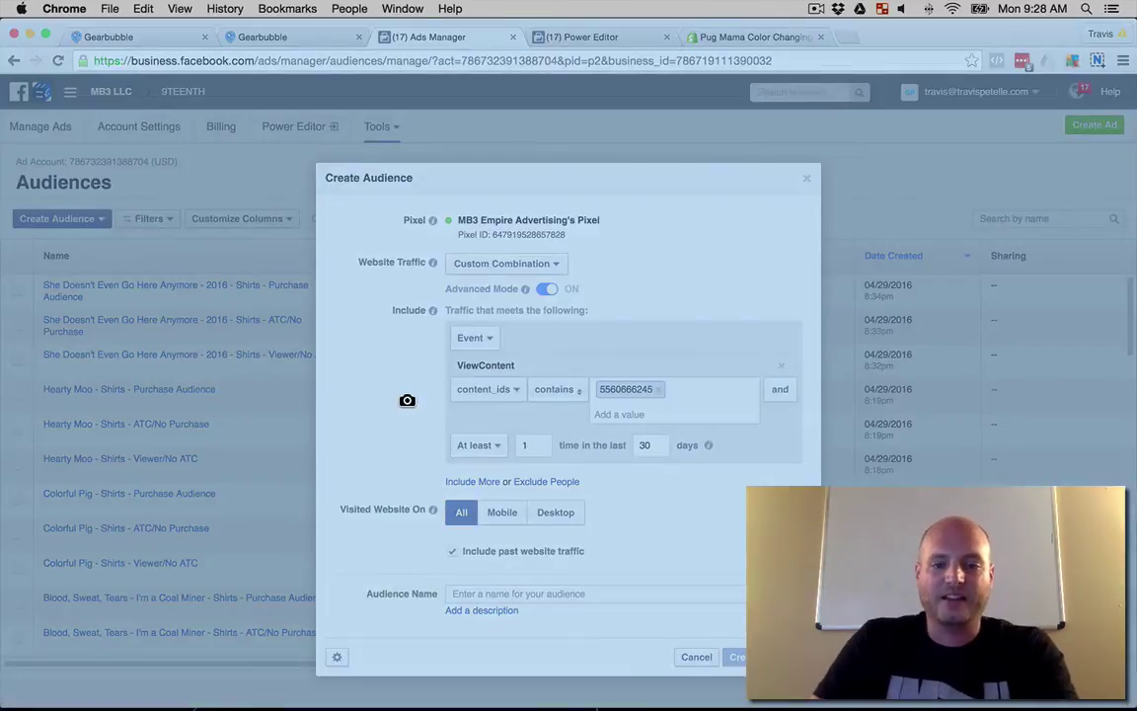
click(402, 403)
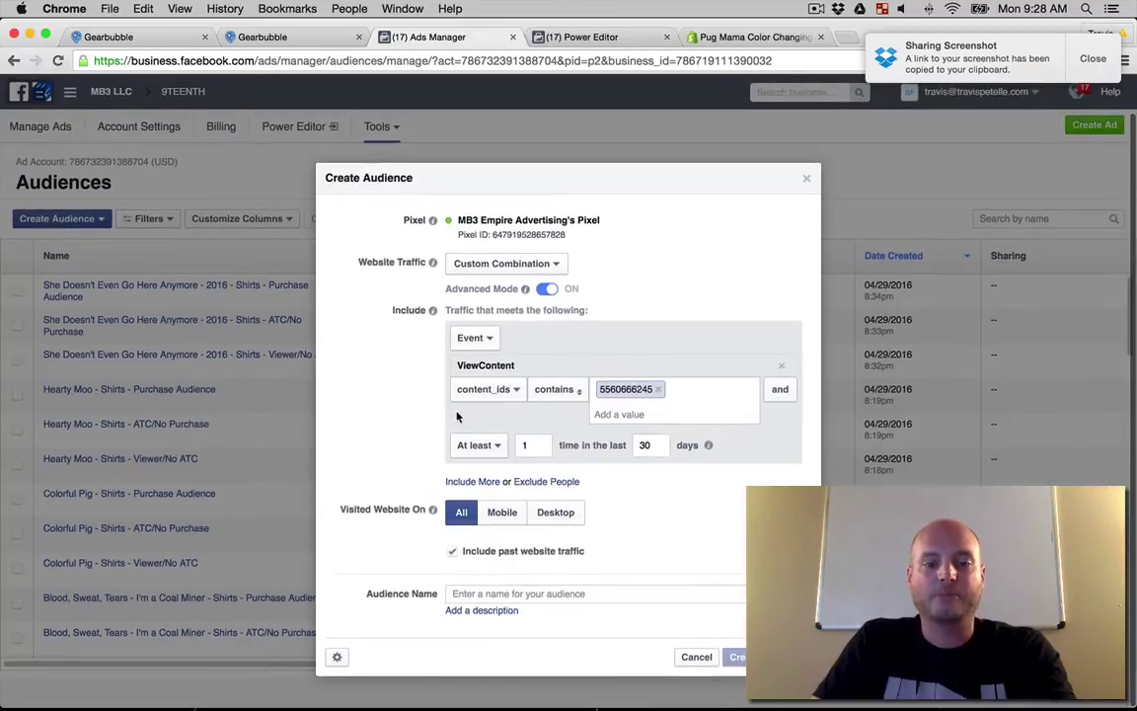
double_click(642, 446)
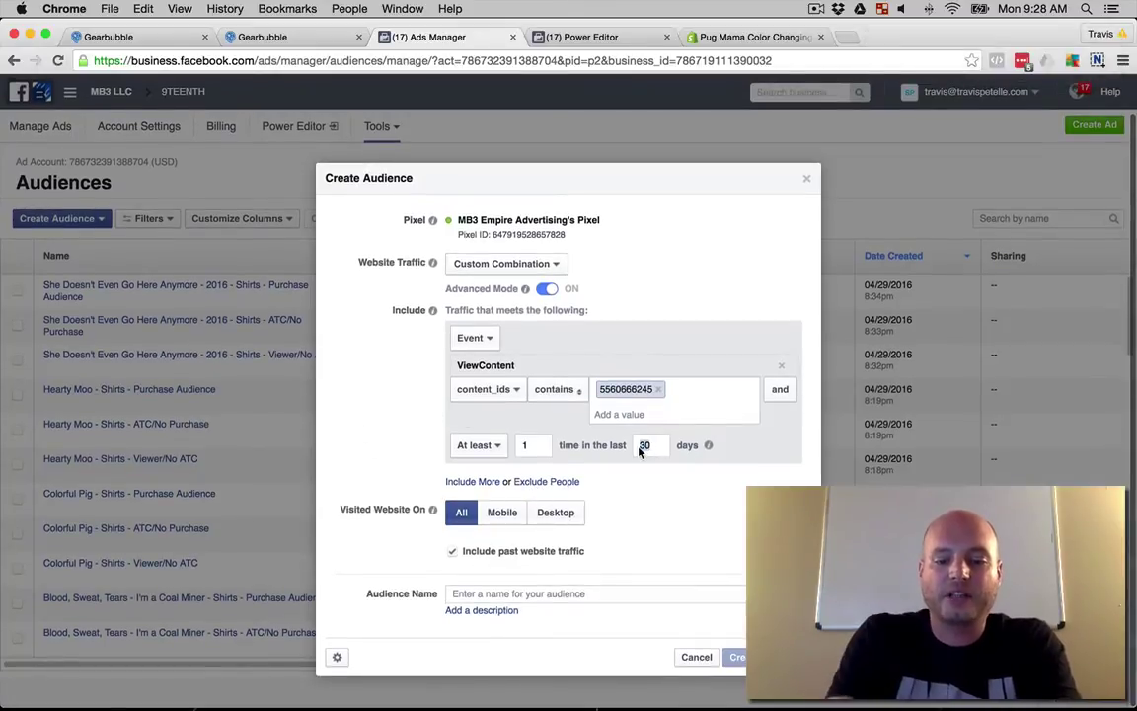
text(180)
key(BackSpace)
key(BackSpace)
key(BackSpace)
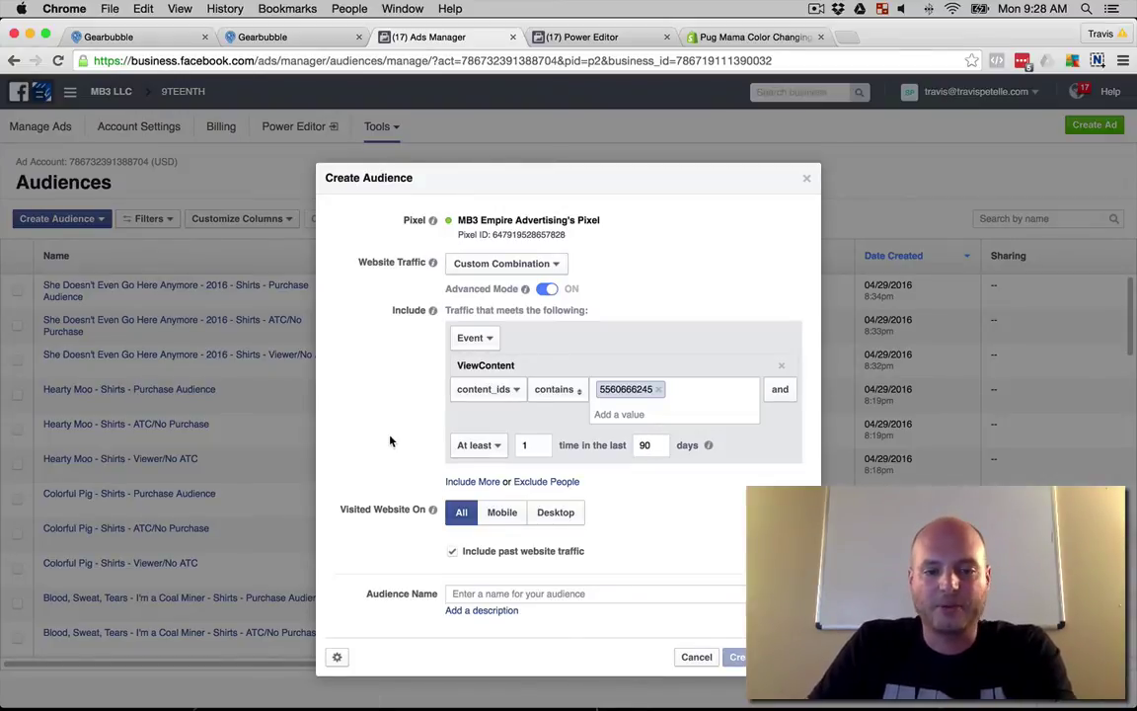
click(558, 482)
scroll(409, 405, down, 2)
click(487, 430)
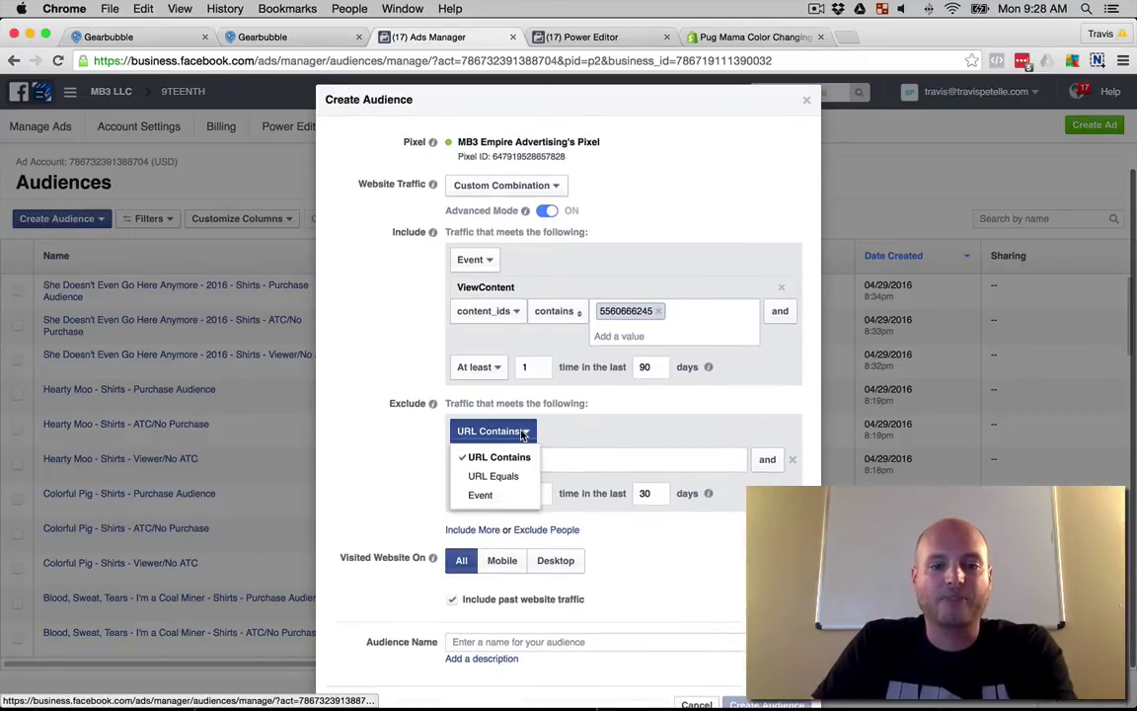
click(493, 497)
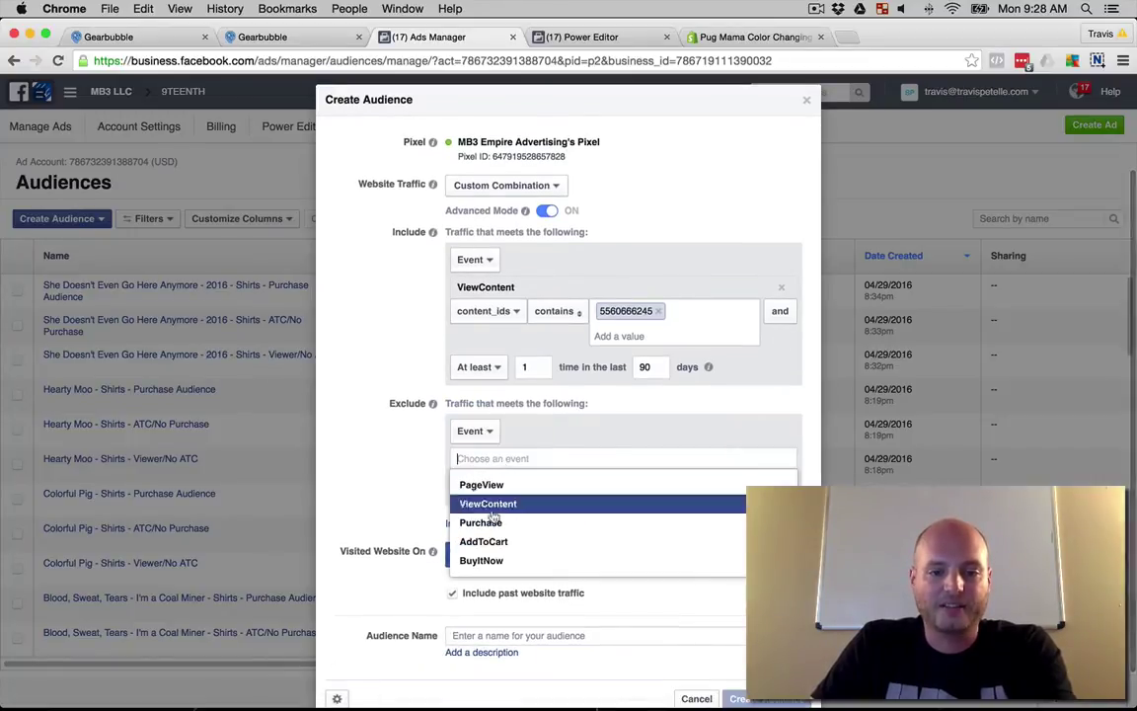
click(496, 528)
click(587, 481)
click(486, 601)
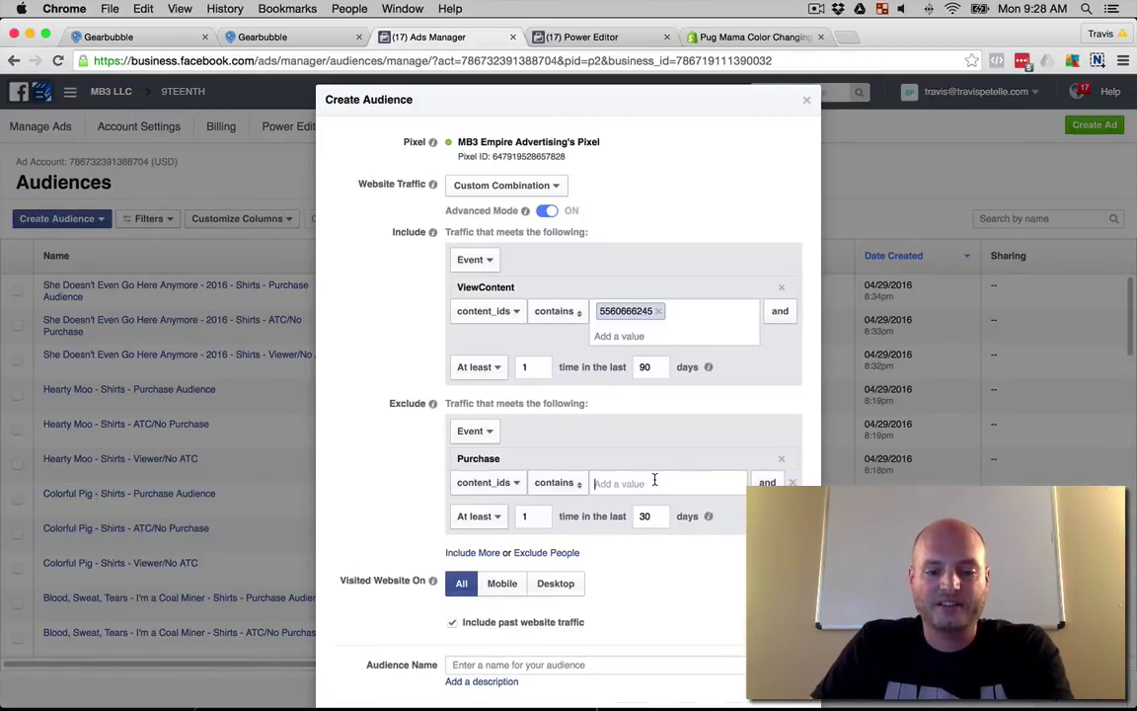
key(super+v)
click(680, 315)
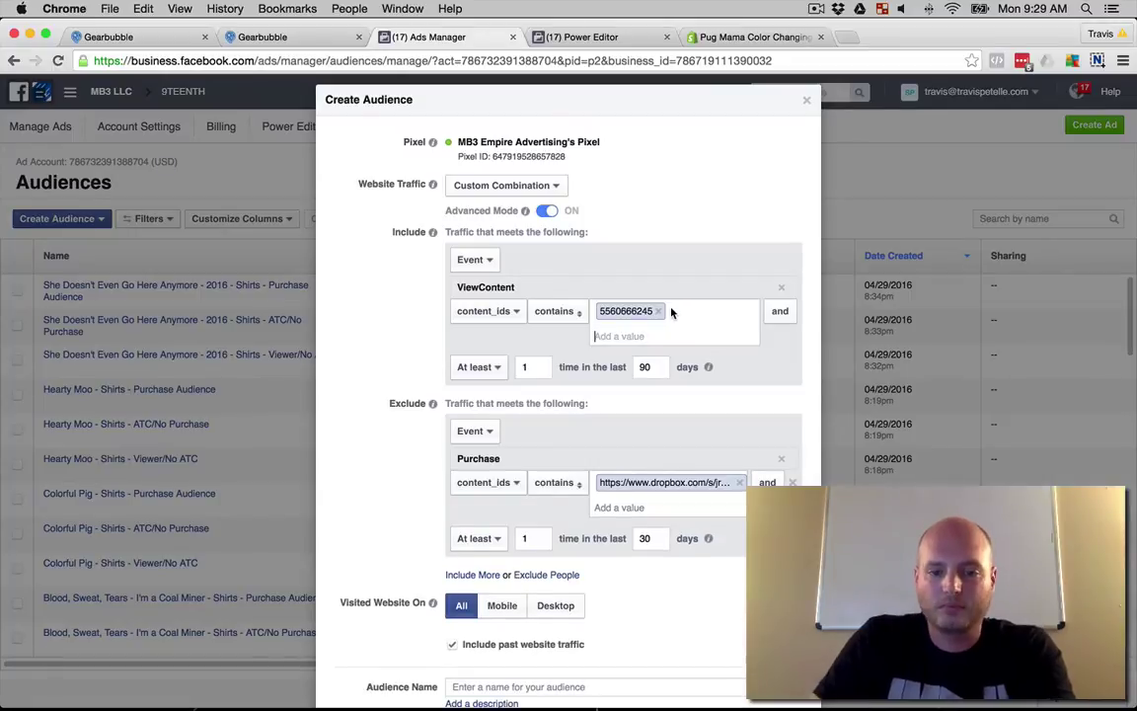
key(BackSpace)
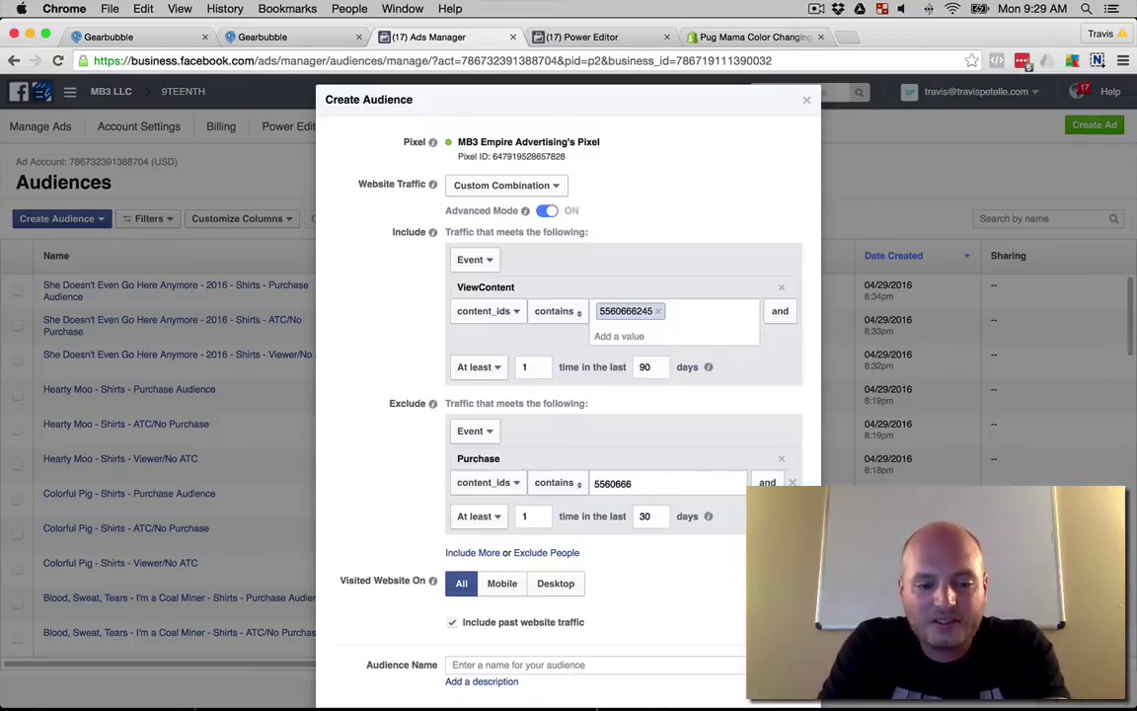
key(Return)
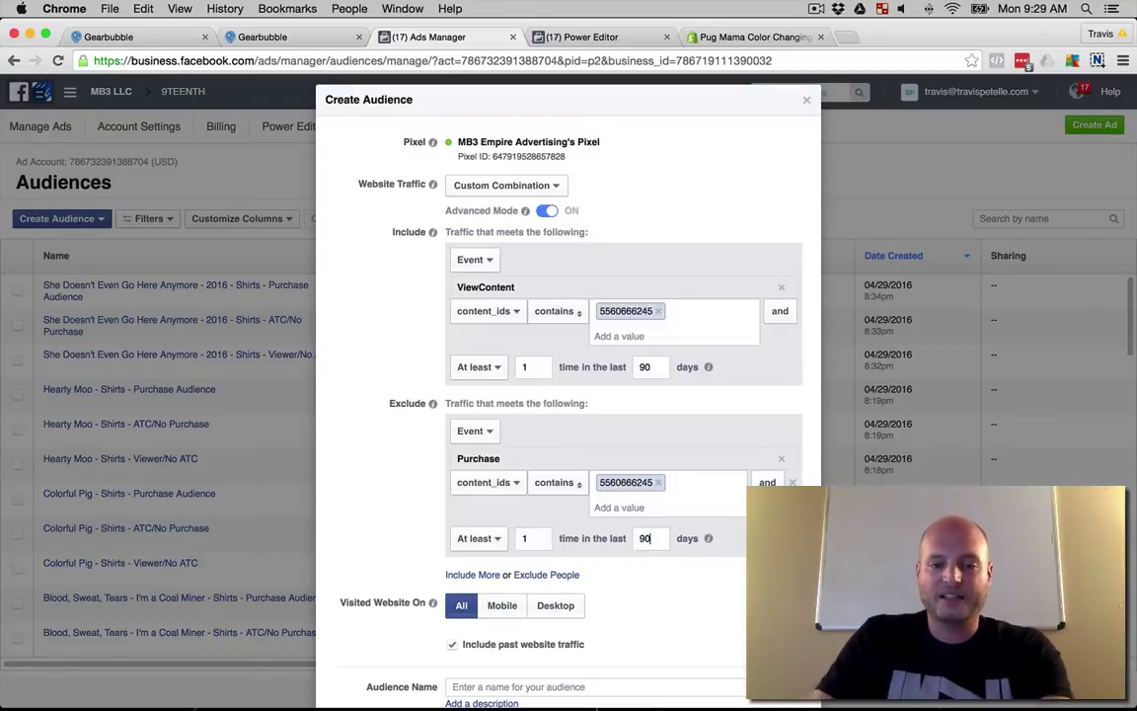
Name the audience 'Pug Mama Color Changing Mug - Views/No Purchase' and create it.
scroll(366, 475, down, 2)
text(Puyg )
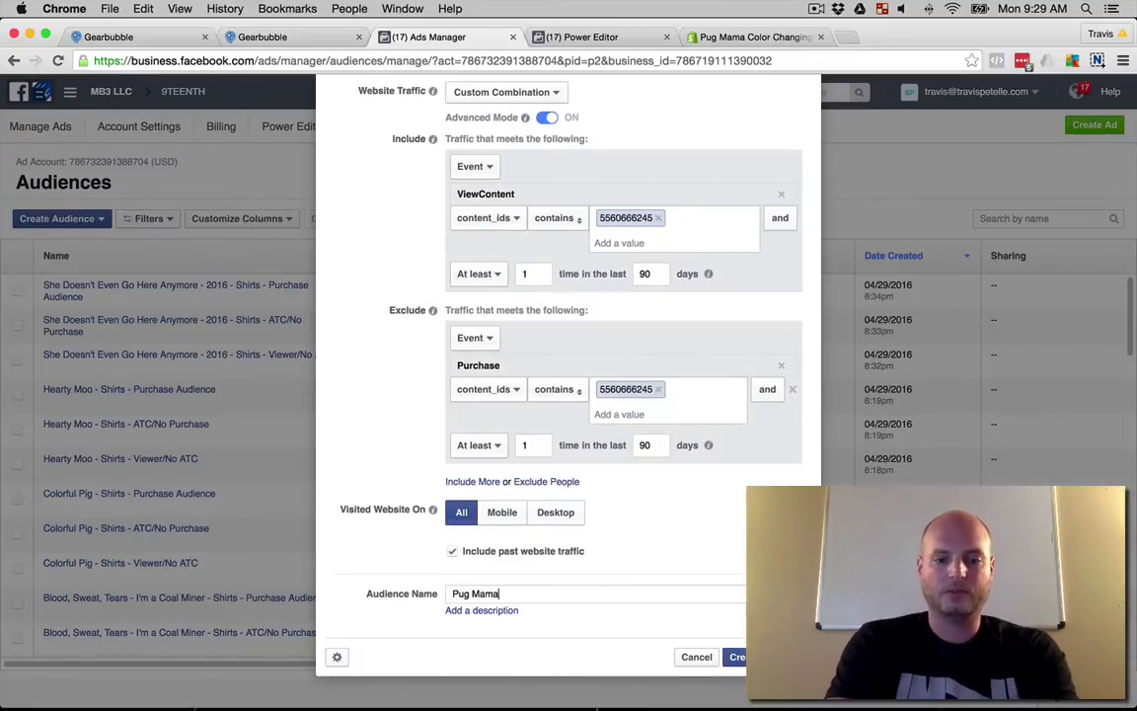
text(Mama Color Changing Mug - Views/No Purchase)
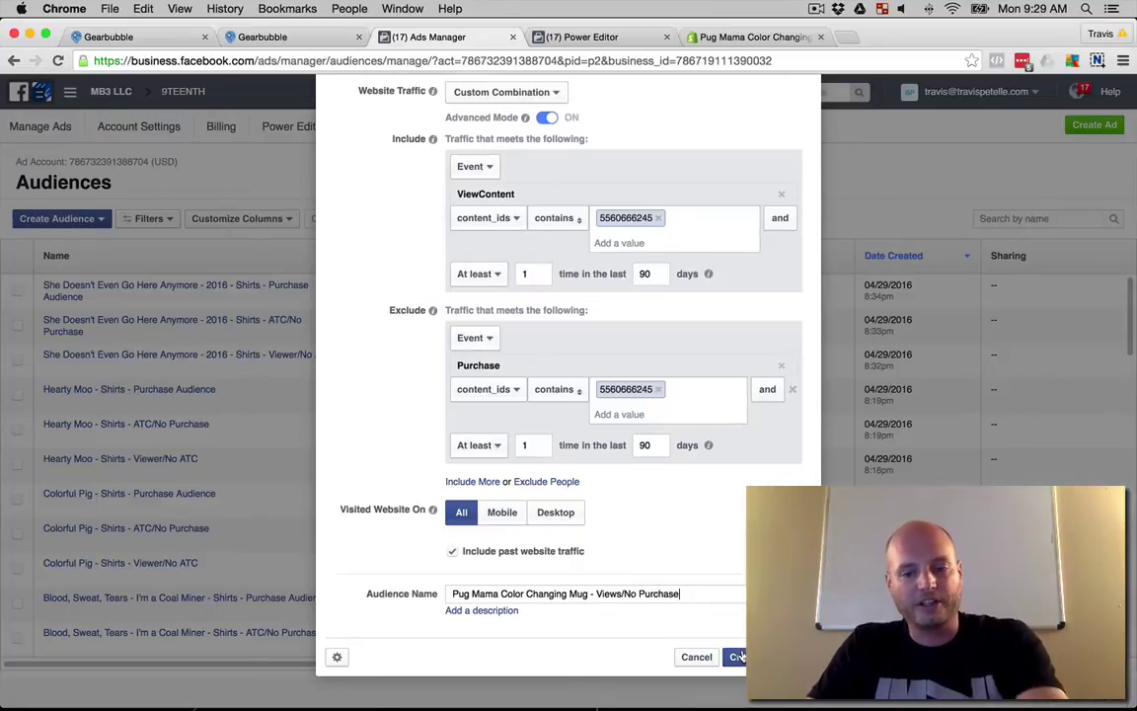
click(759, 656)
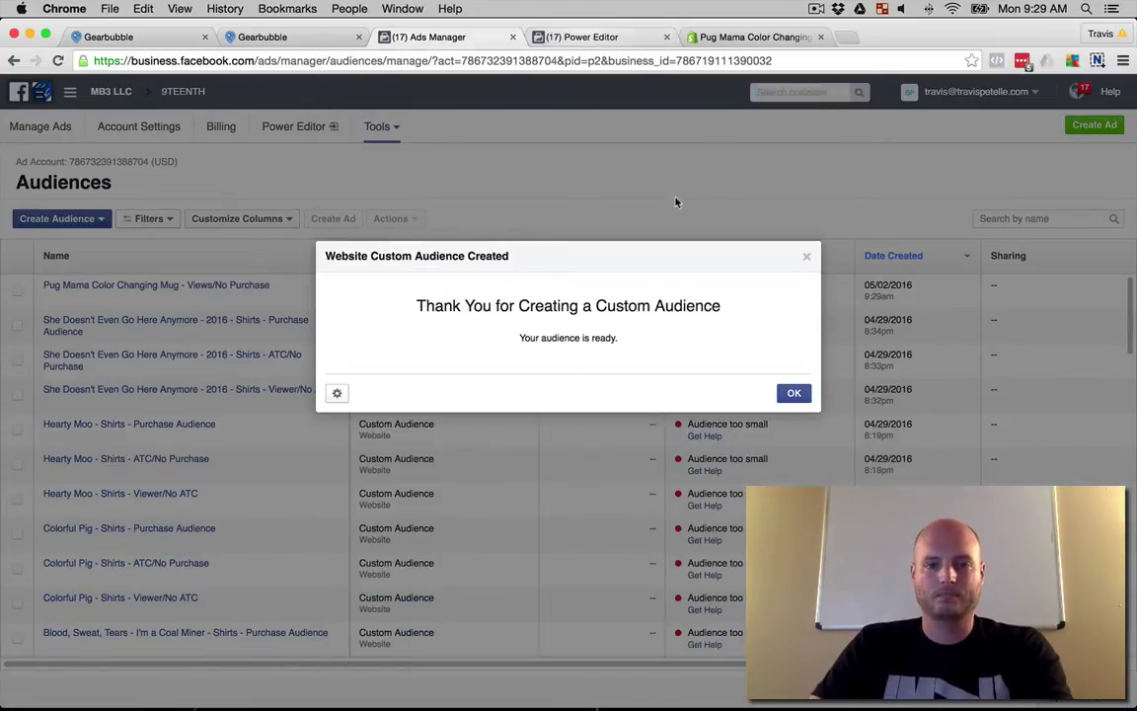
Review the mug video ad, then open its US - W - 35-54 - Pug Interests - Mobile ad set.
click(792, 395)
key(ctrl+Tab)
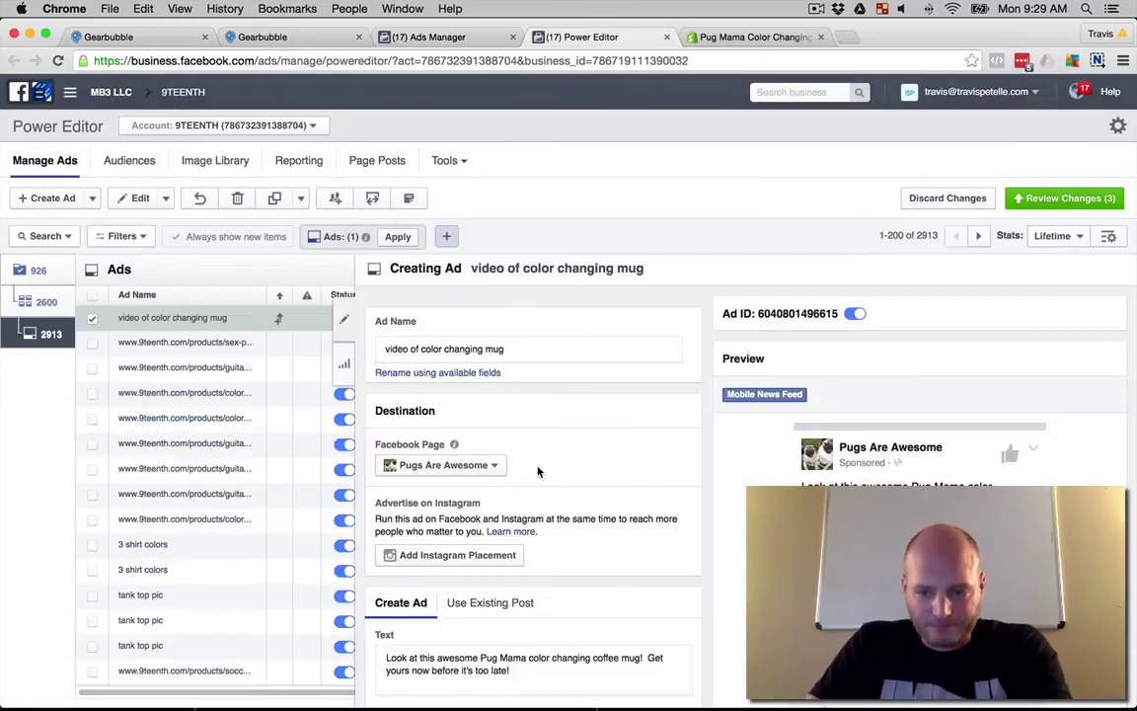
scroll(538, 472, down, 10)
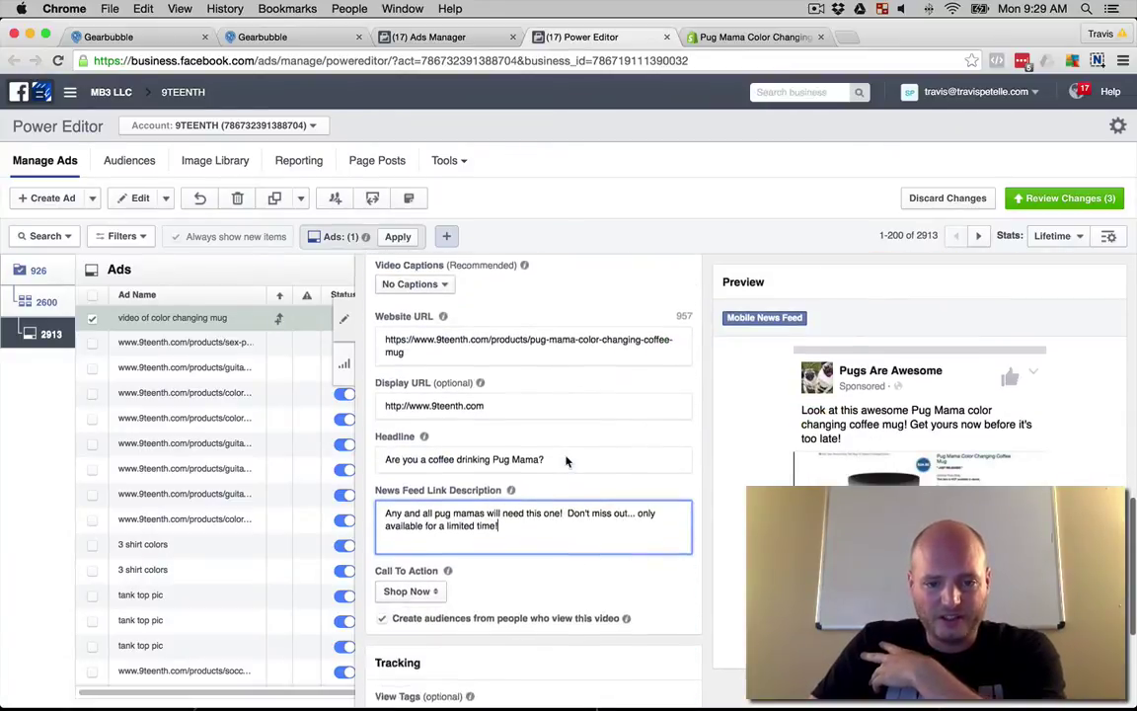
scroll(566, 461, down, 5)
scroll(565, 459, up, 10)
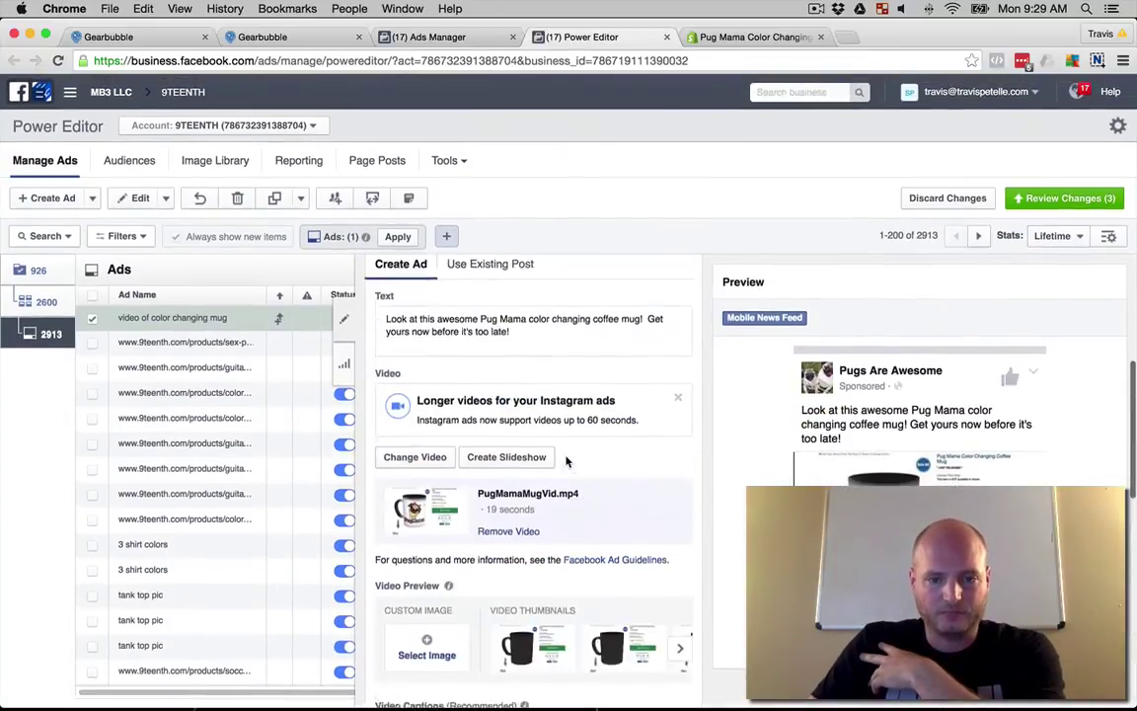
scroll(566, 459, up, 8)
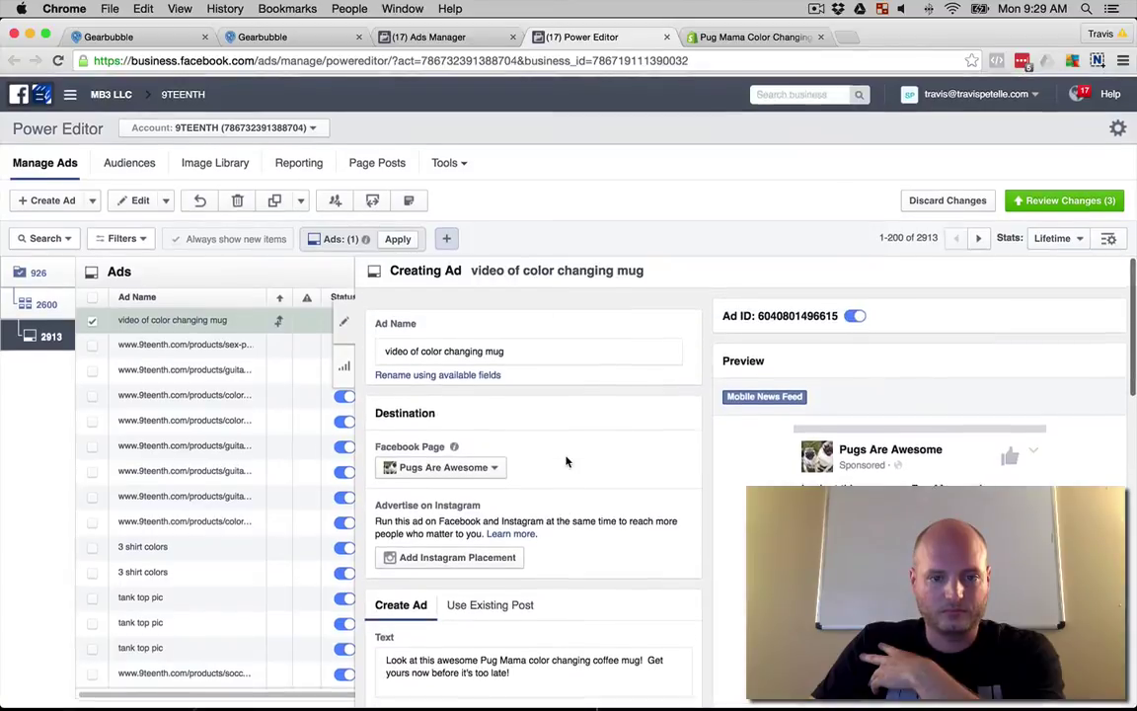
scroll(565, 461, down, 12)
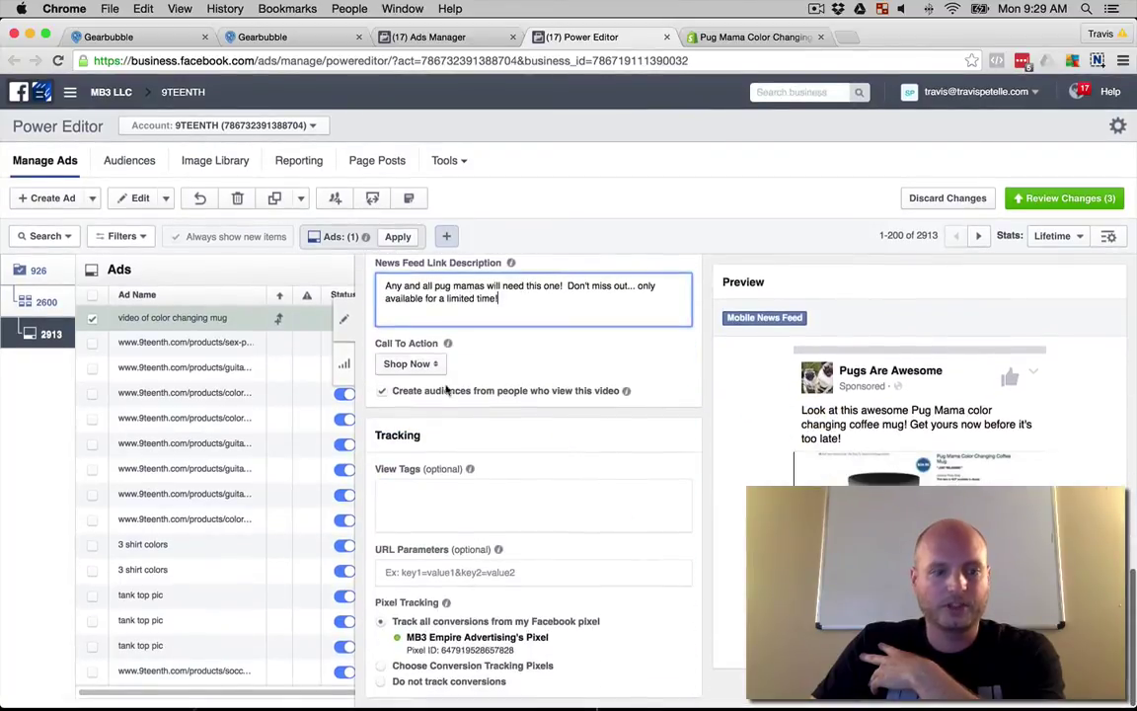
scroll(336, 328, down, 1)
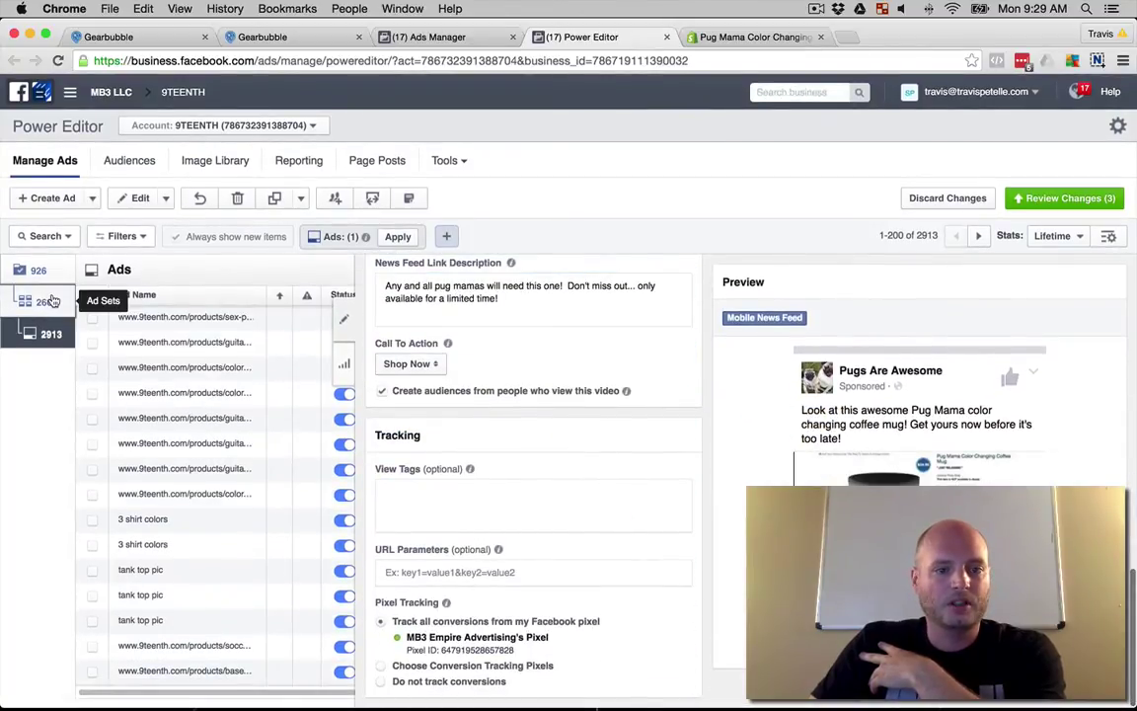
click(50, 301)
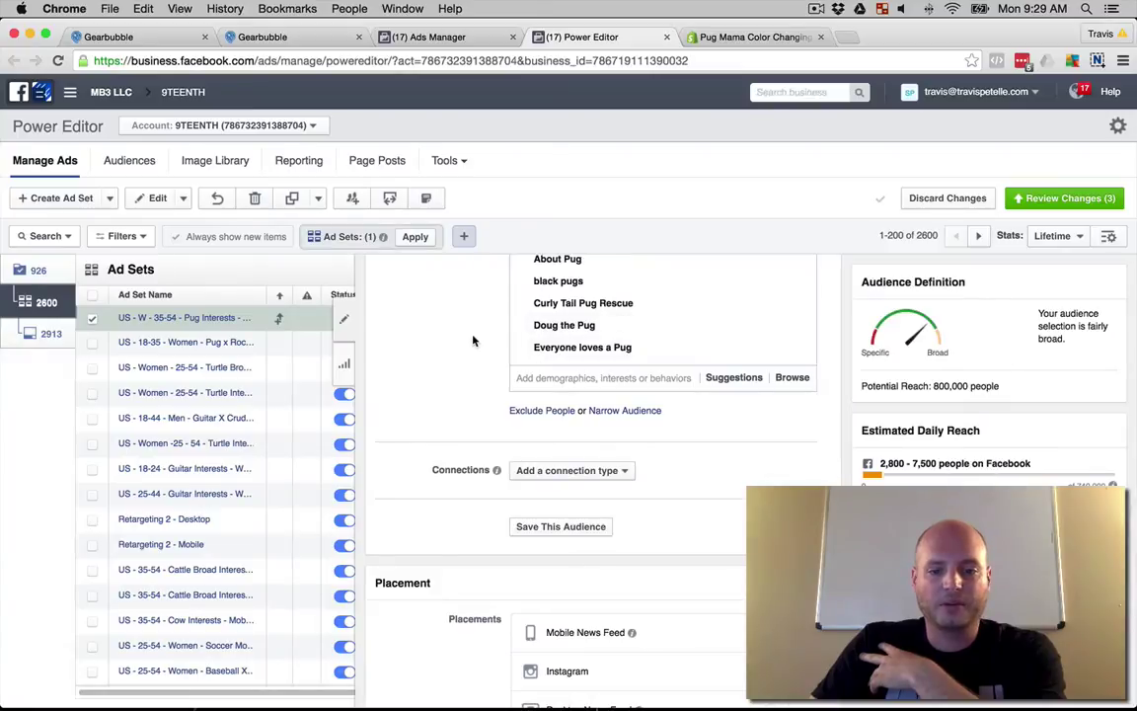
scroll(418, 299, up, 10)
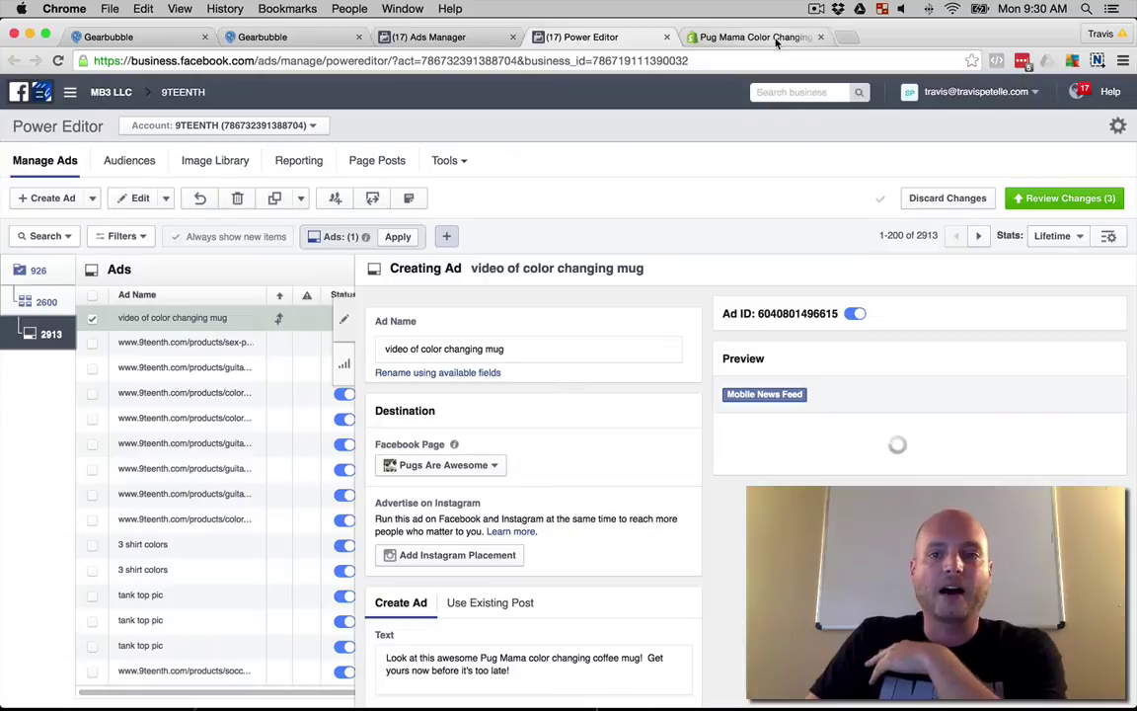
Save the mug product photo as pugmamadirect.jpg using the All Files format.
click(755, 36)
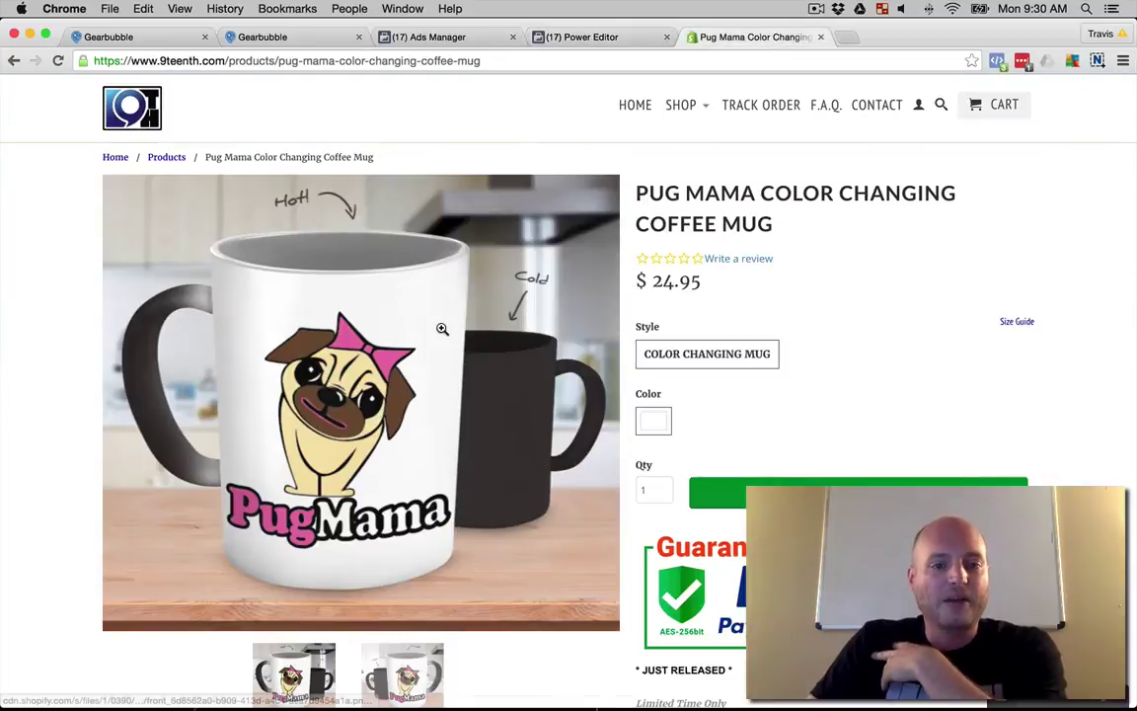
right_click(338, 340)
click(399, 452)
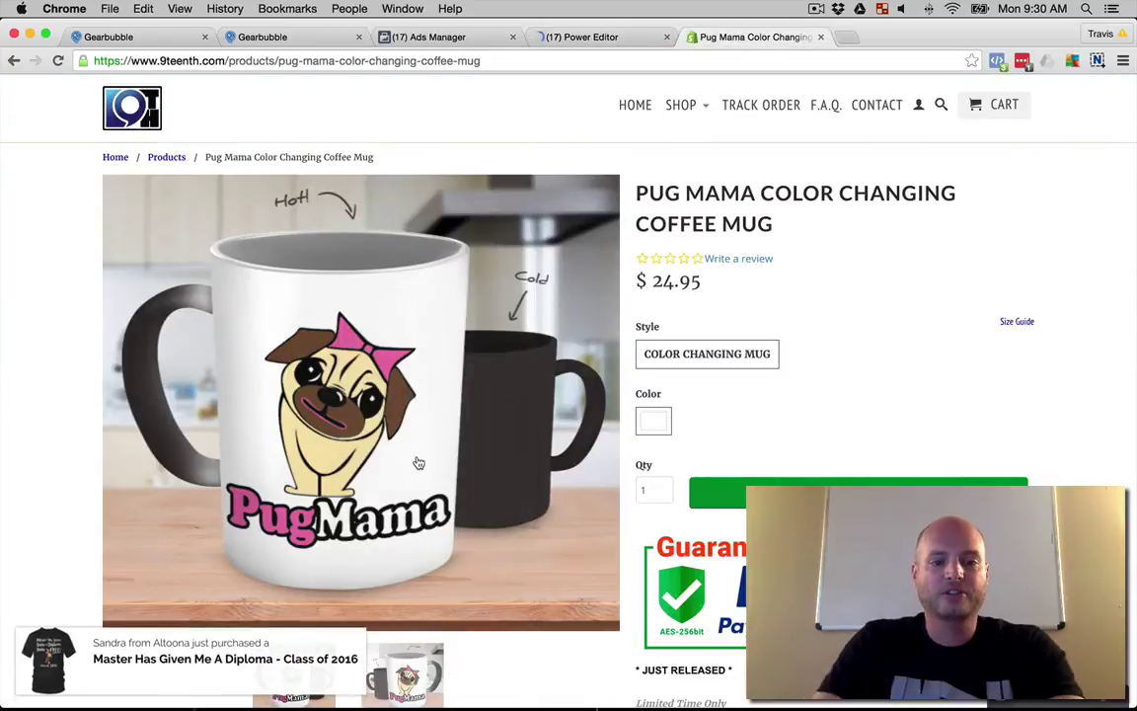
text(pugma)
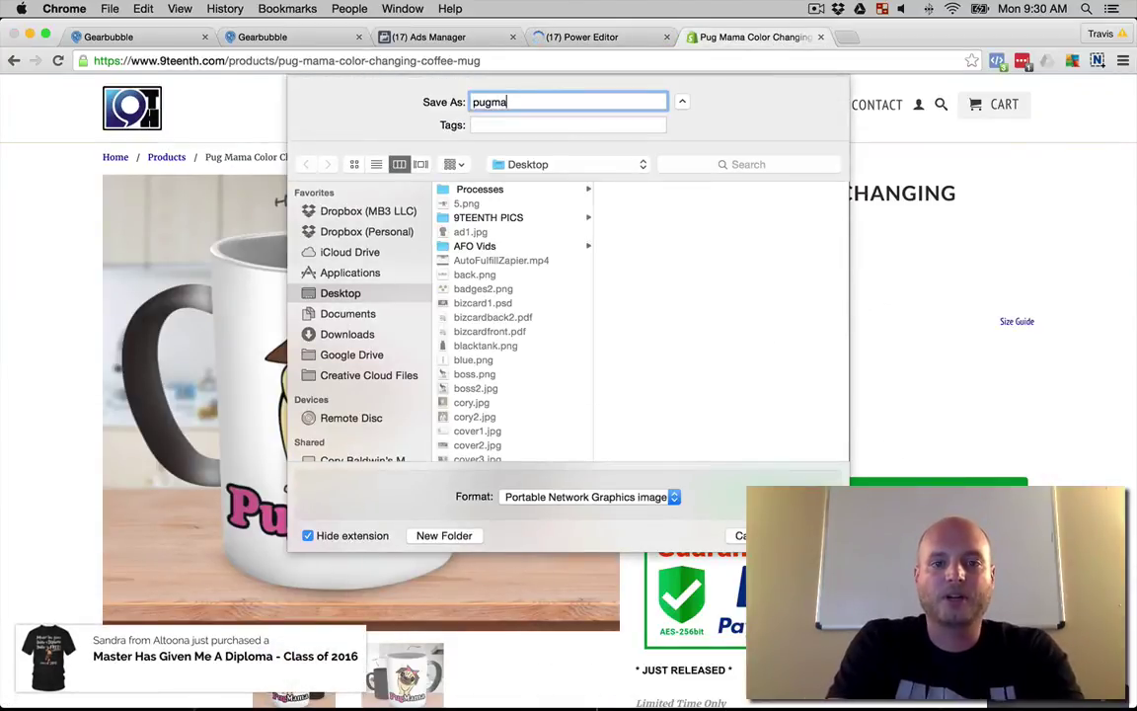
text(madirect.jpg)
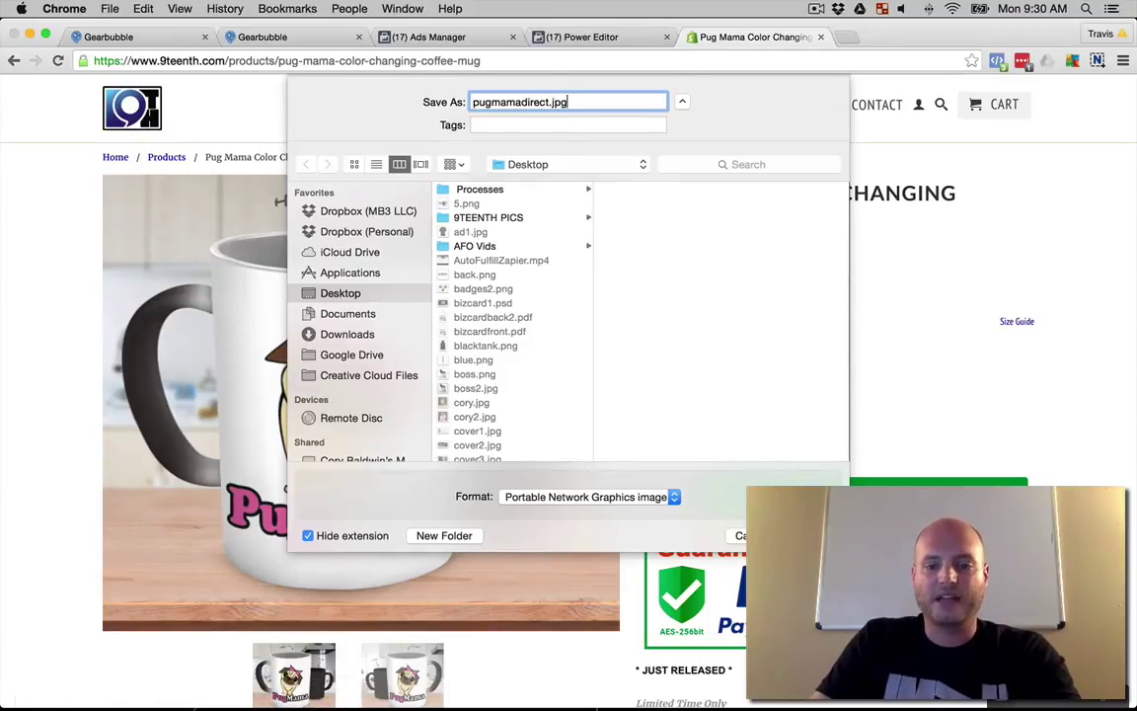
click(653, 499)
click(653, 498)
click(654, 499)
click(576, 510)
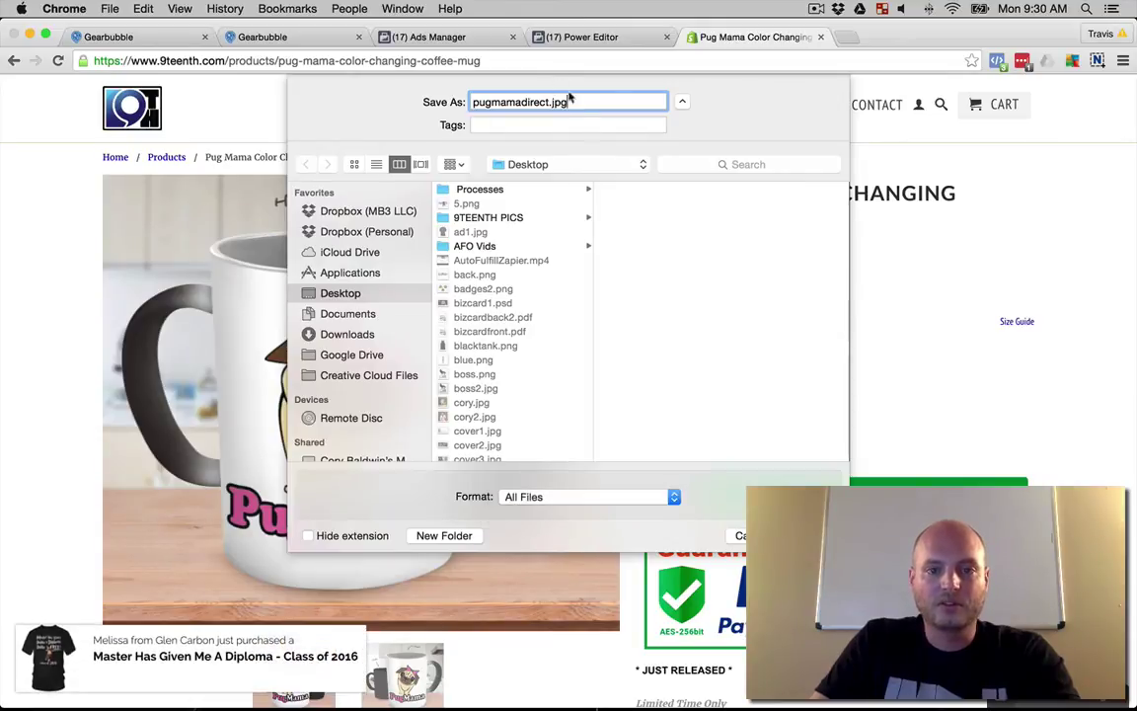
key(Return)
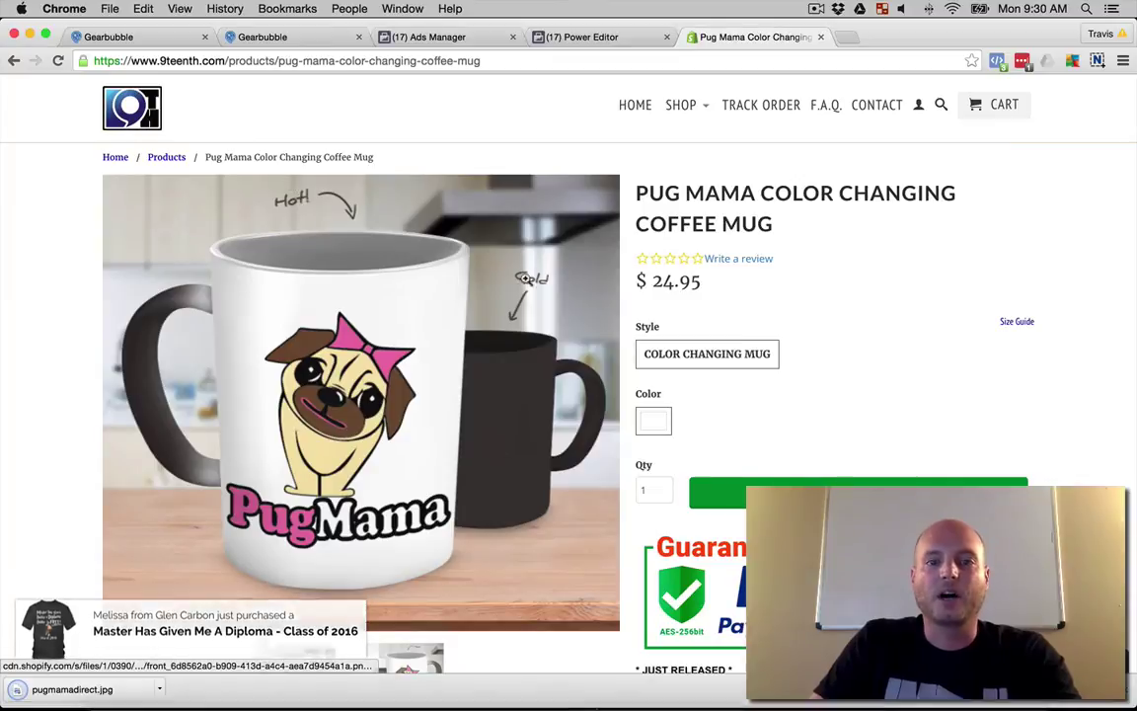
click(559, 38)
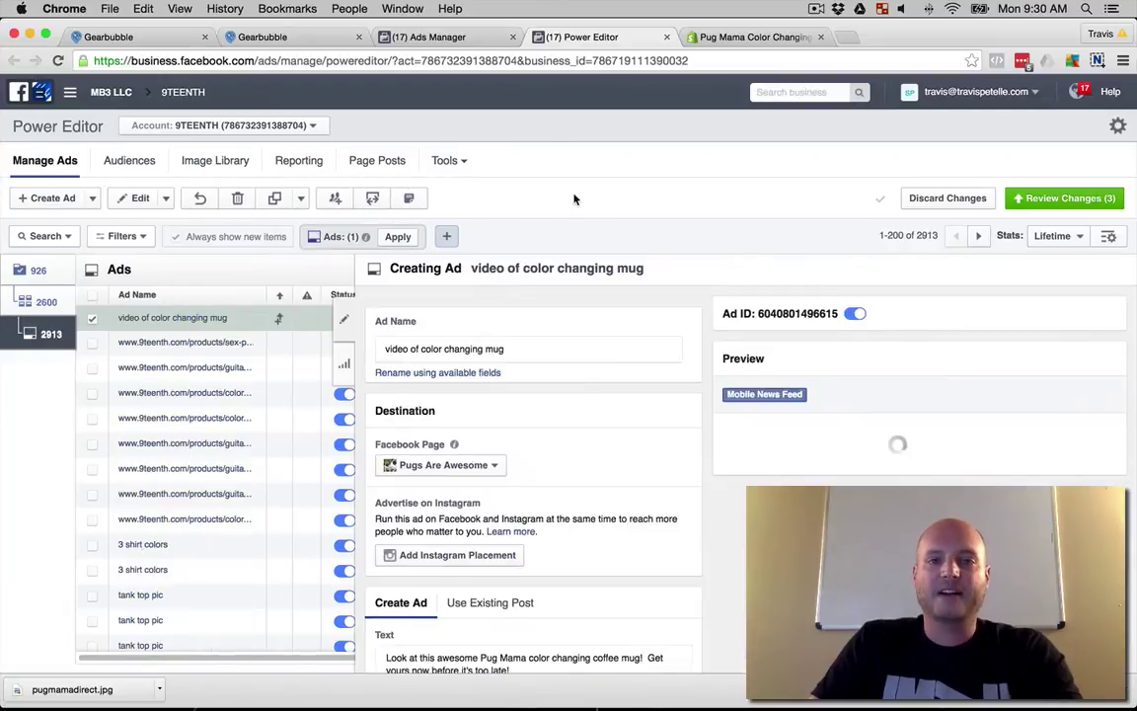
Create a new Website Conversions campaign named 'Pug Mama Color Changing Mug - WC'.
click(57, 198)
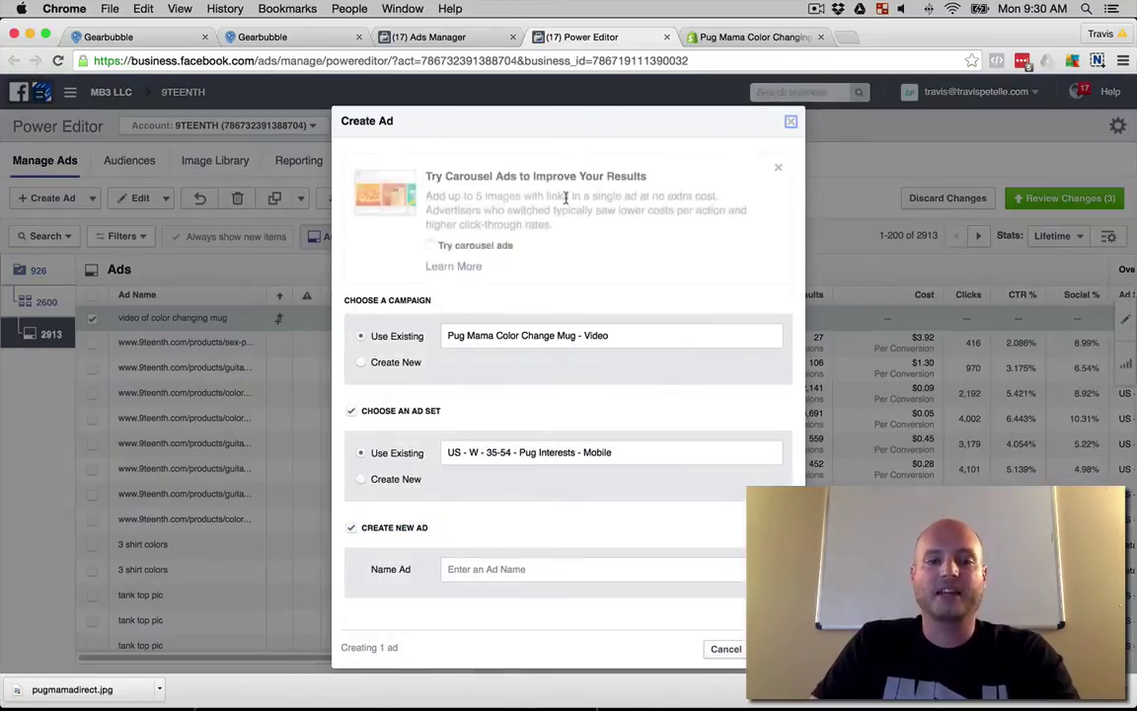
click(404, 368)
click(545, 362)
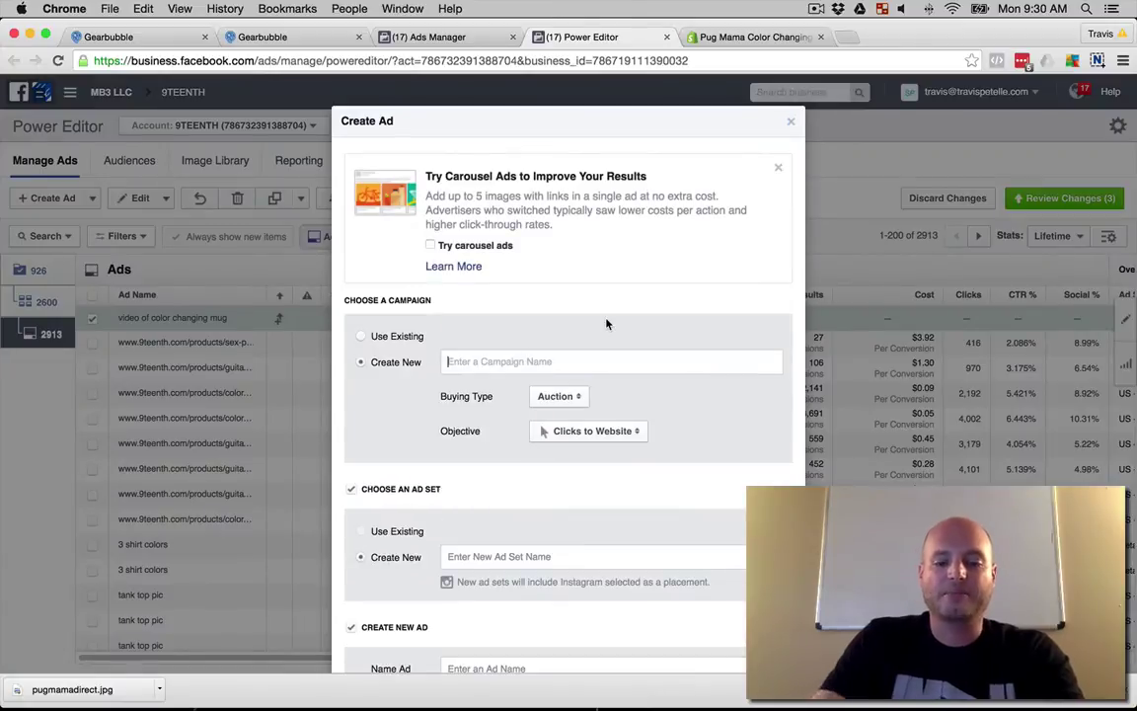
text(Pug Mama Color Changing Mug - WC)
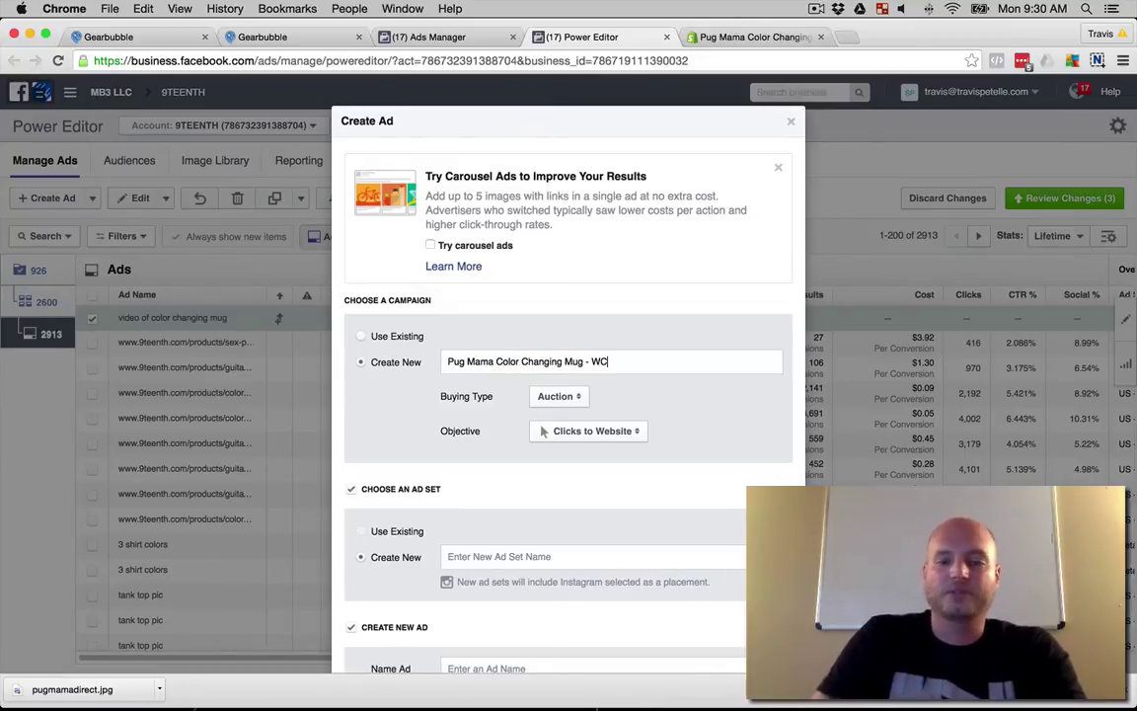
click(591, 432)
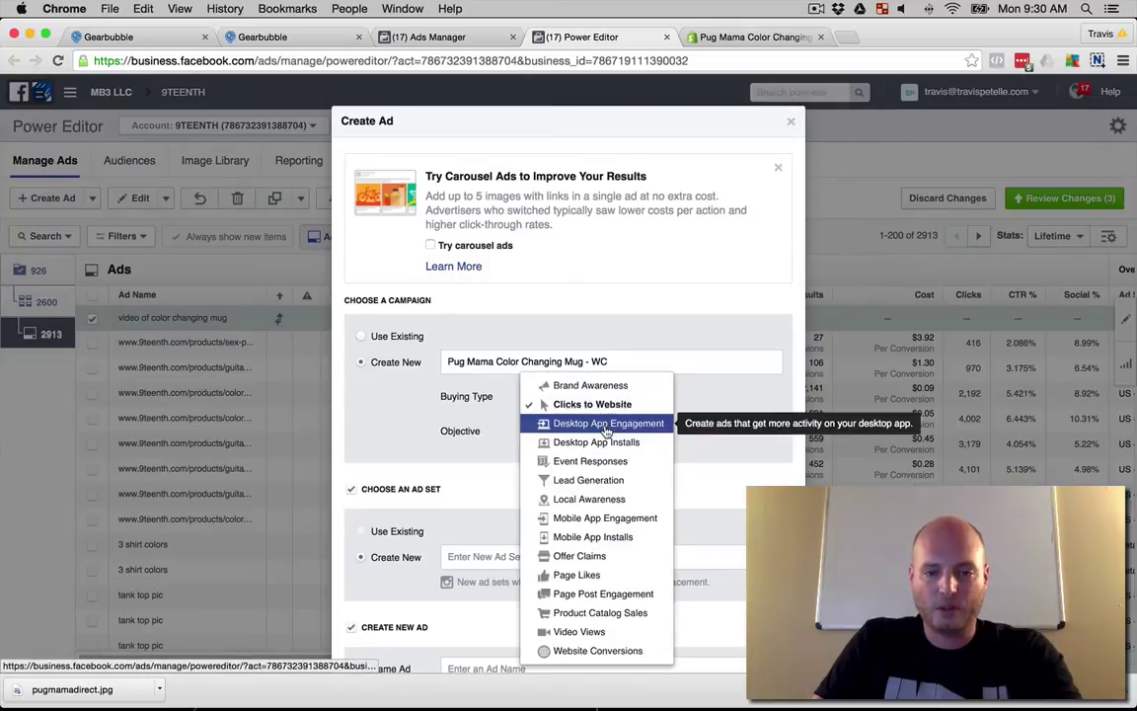
click(596, 652)
Name the ad set 'Views/No Purchase 90 Days Retargeting' and the ad 'Mug Pic', then create them.
scroll(506, 502, down, 3)
click(503, 464)
text(US -)
key(BackSpace)
key(BackSpace)
key(BackSpace)
key(BackSpace)
text(Vid)
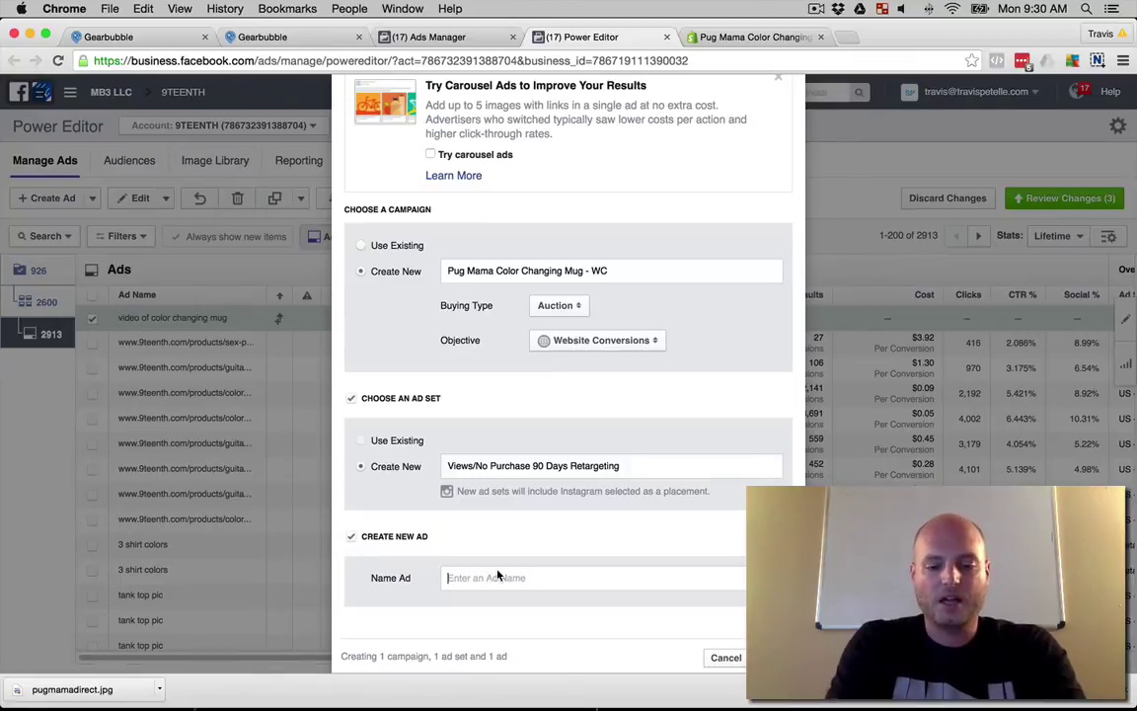
text(Mug Pic)
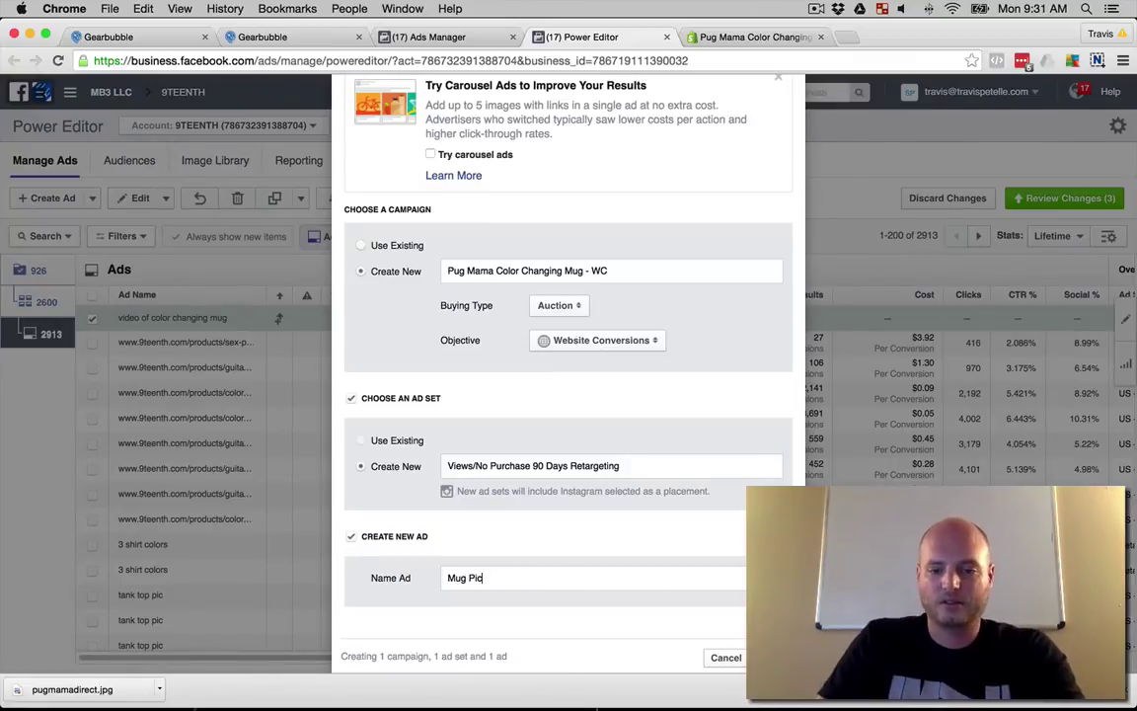
key(Return)
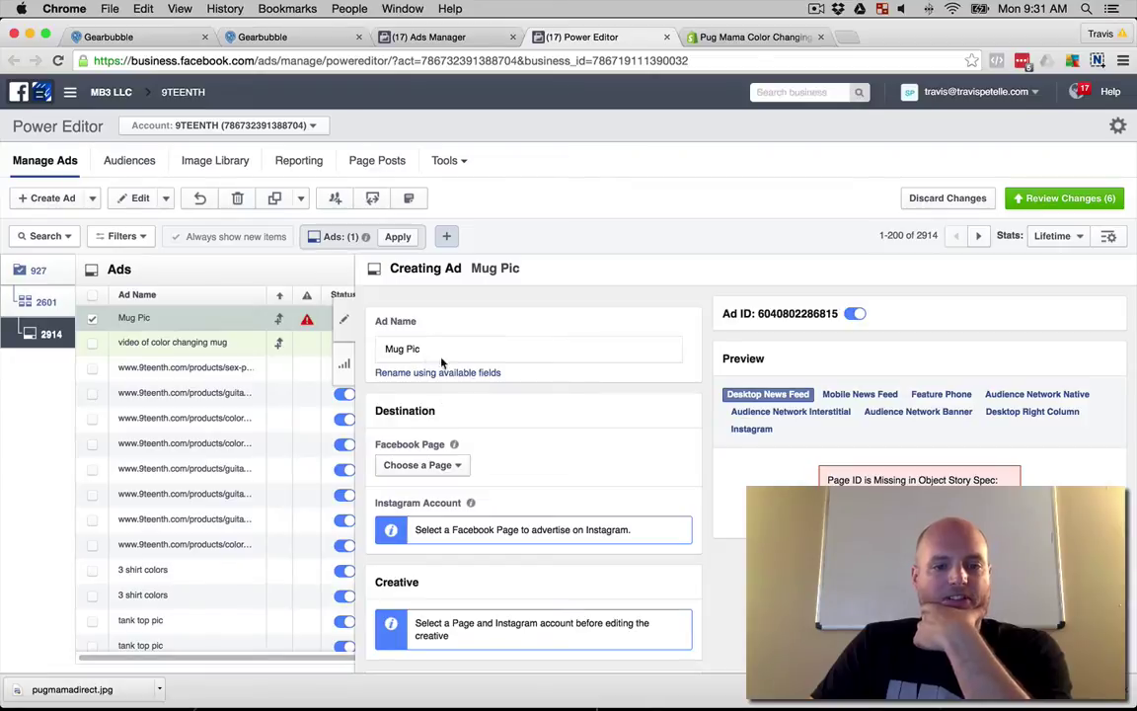
Set the retargeting ad set's conversion event to Purchase.
click(39, 301)
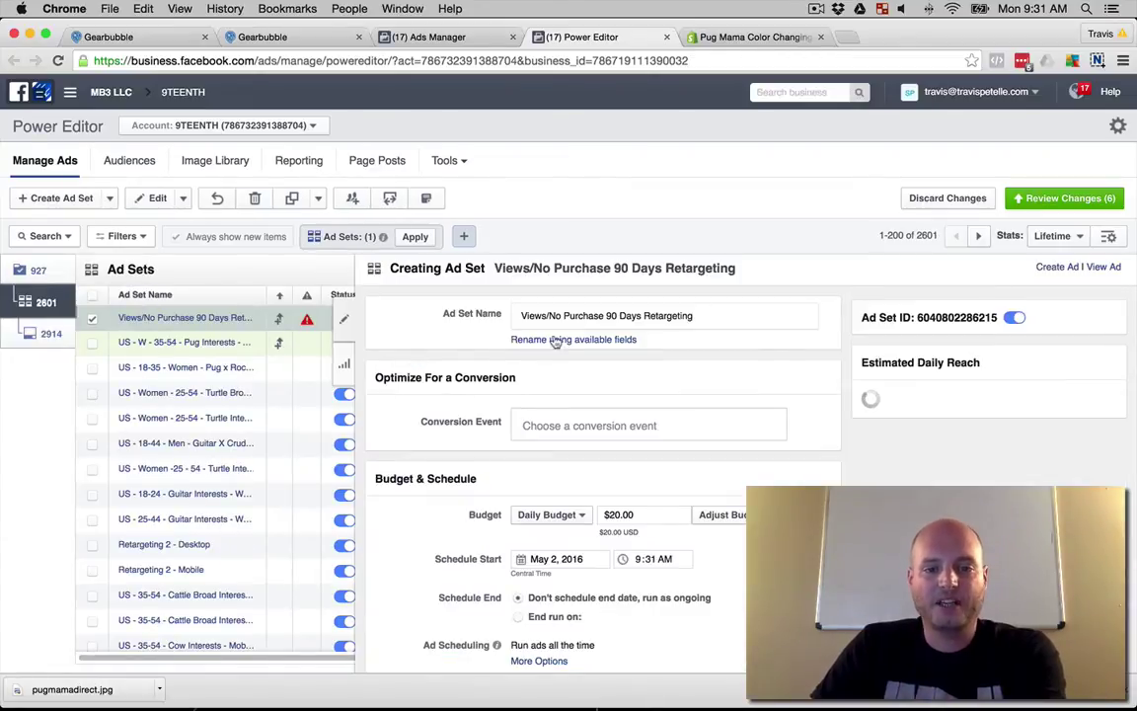
click(547, 423)
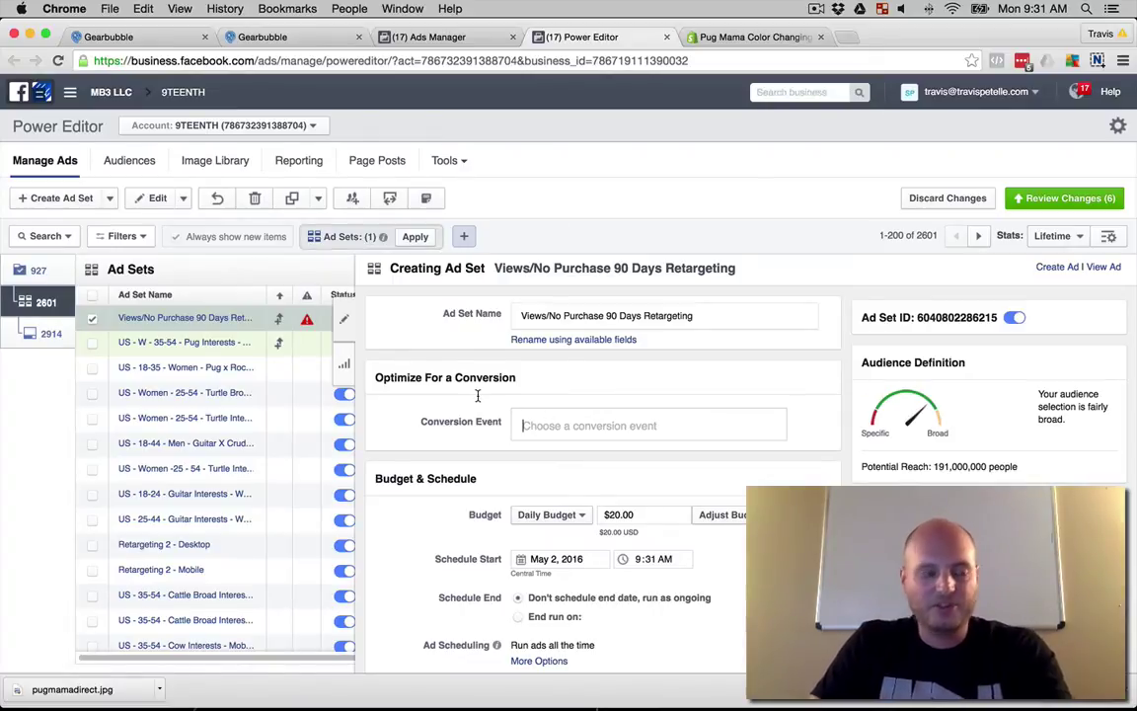
click(538, 426)
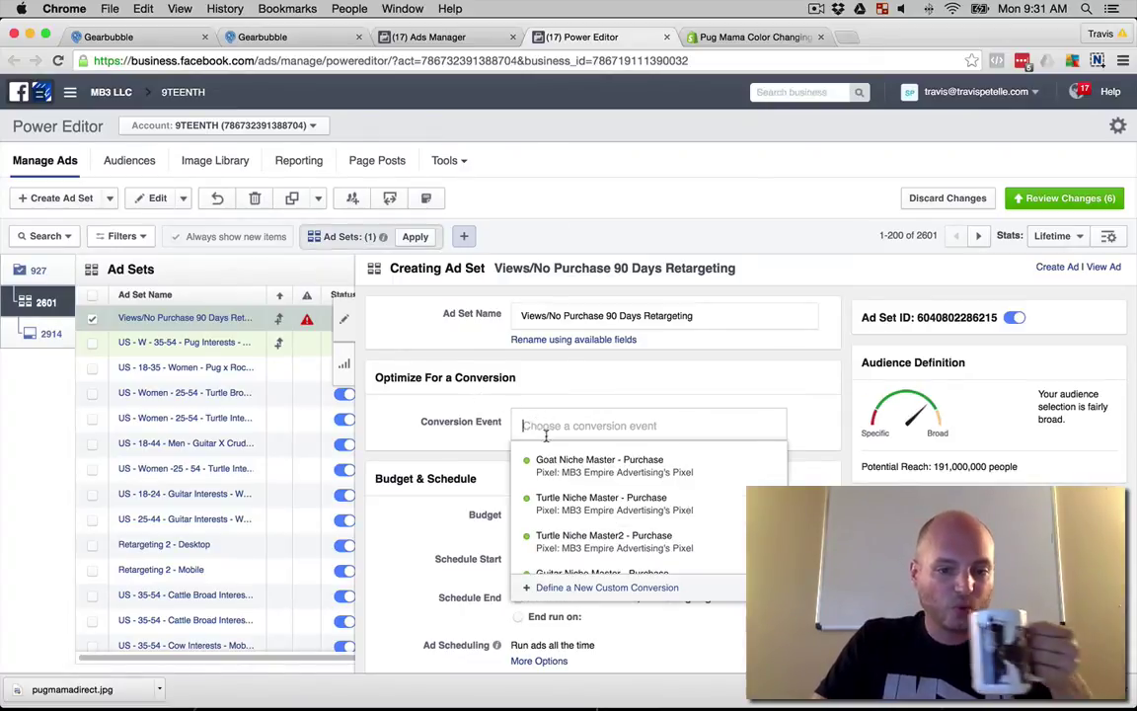
text(purch)
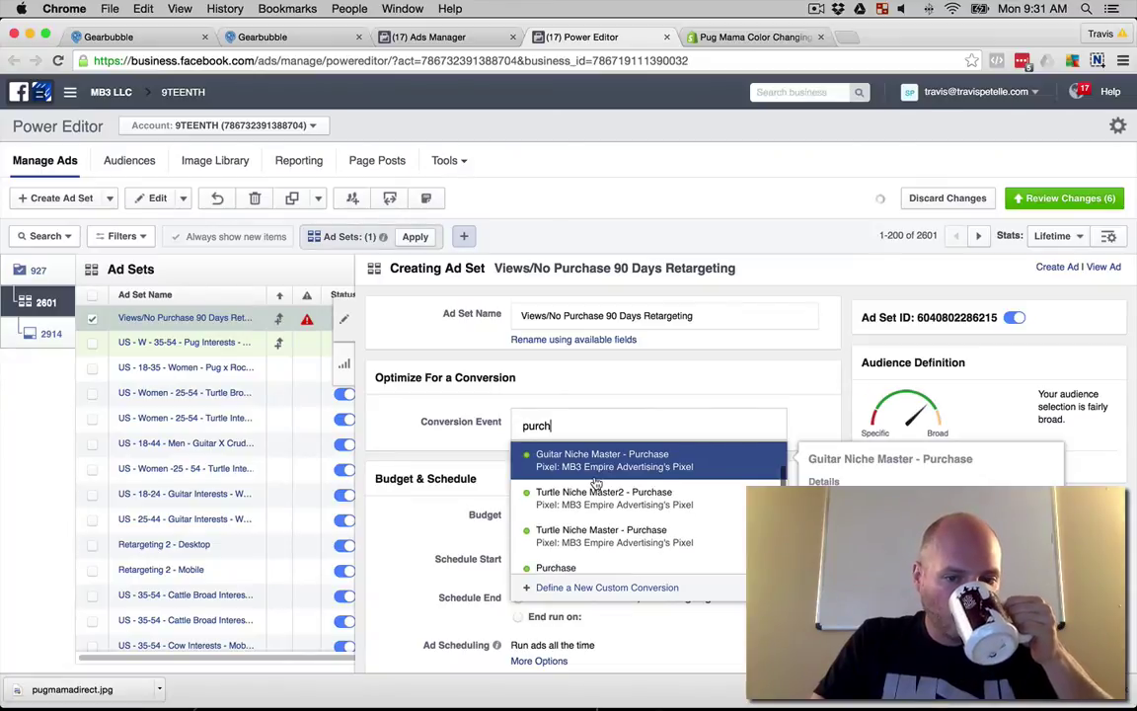
scroll(590, 523, down, 1)
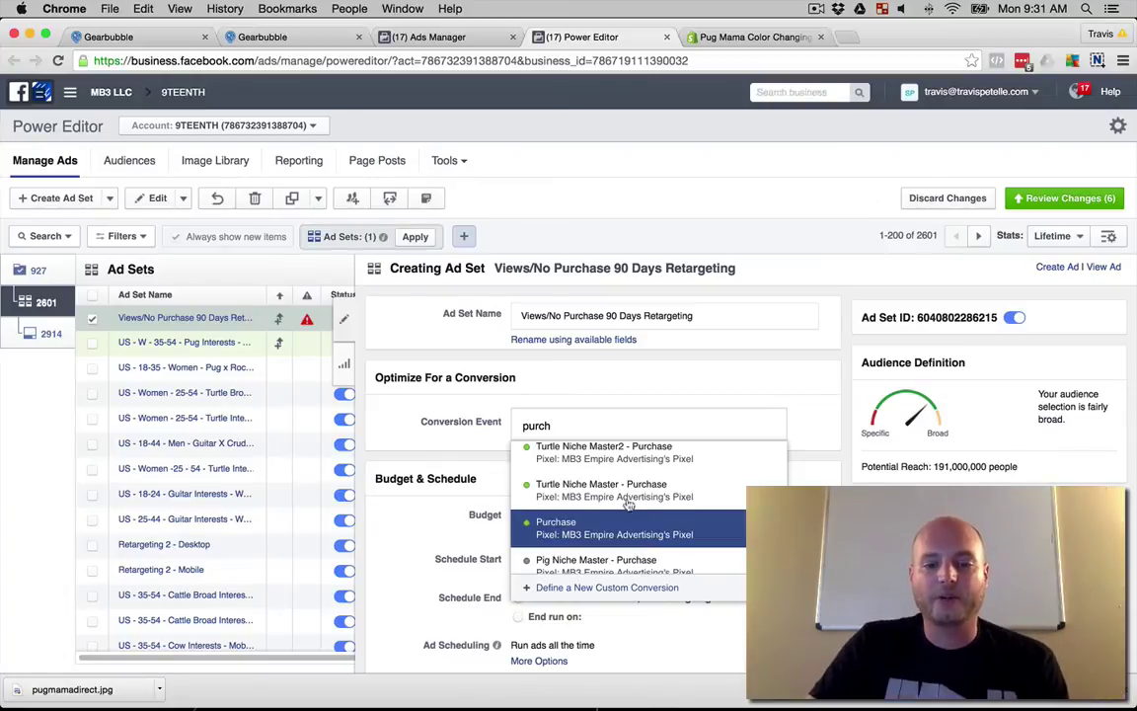
scroll(573, 479, up, 1)
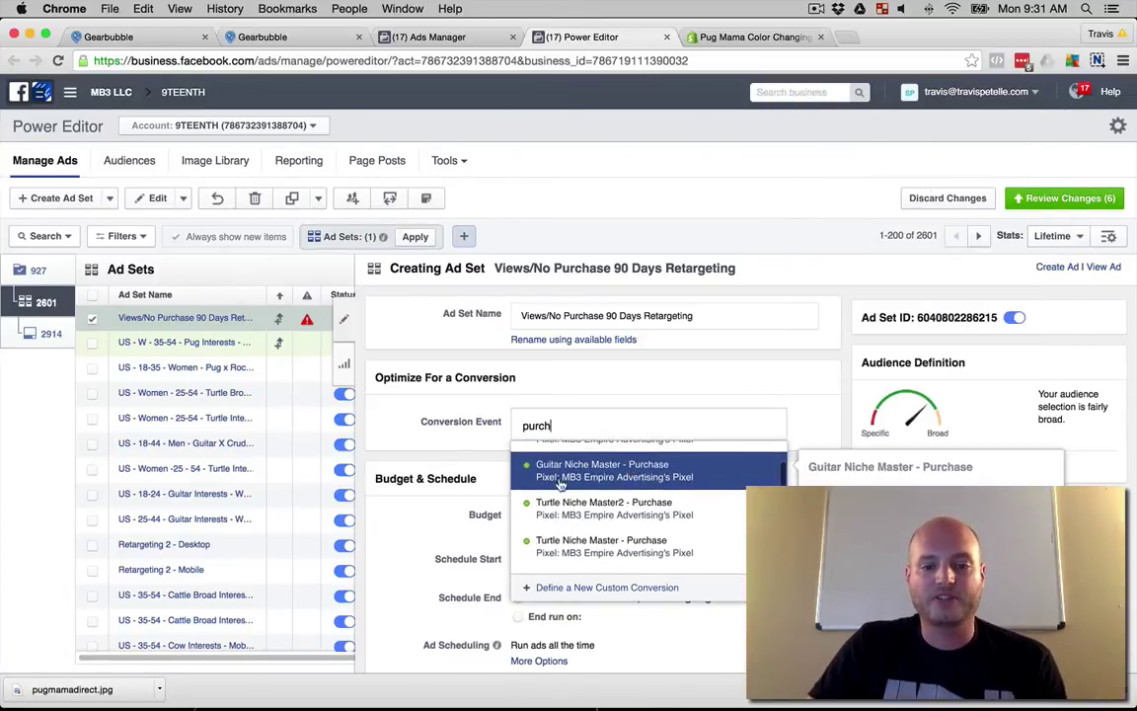
scroll(572, 477, up, 2)
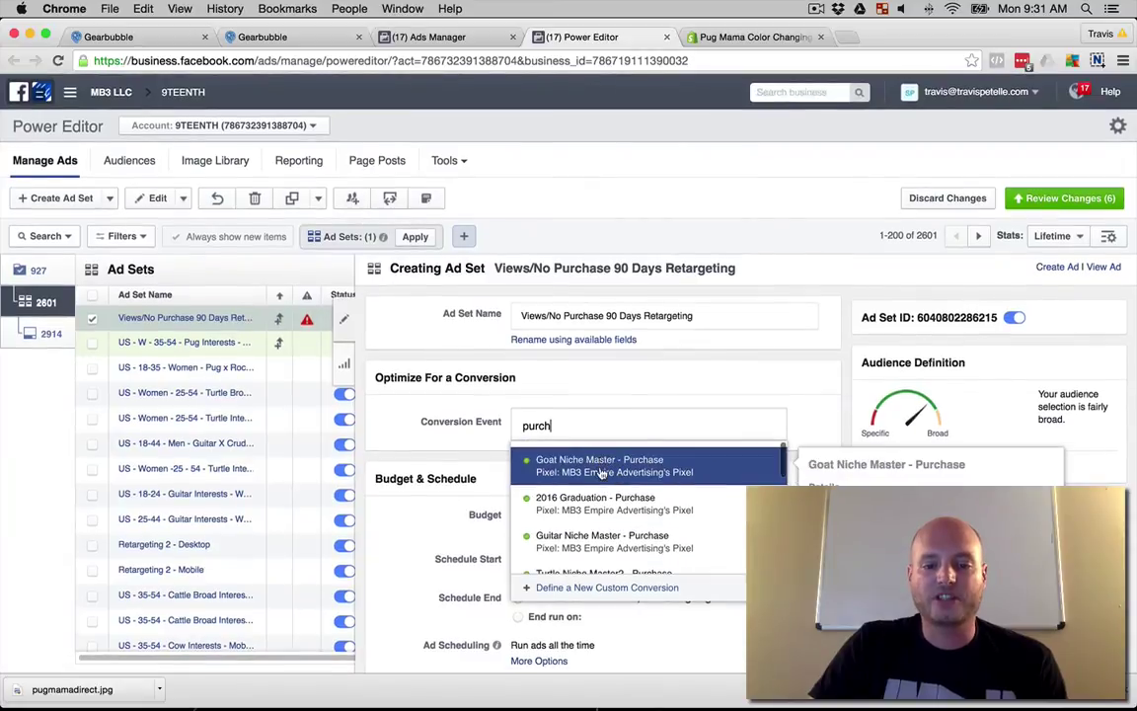
scroll(601, 474, down, 3)
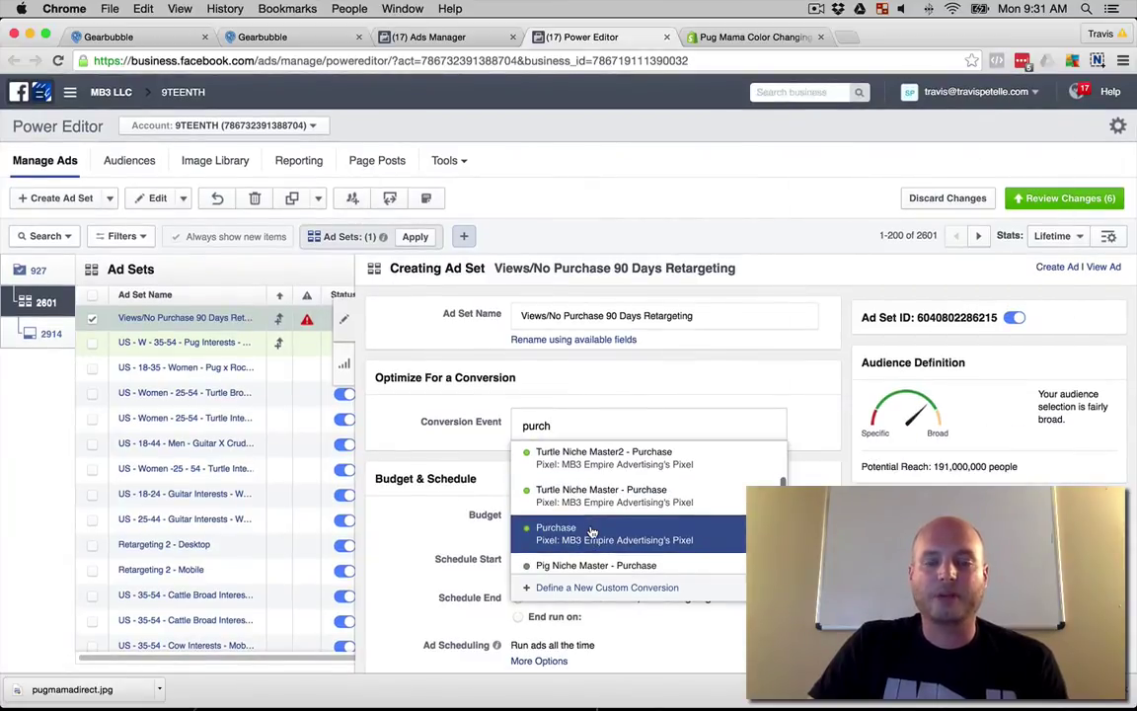
click(592, 532)
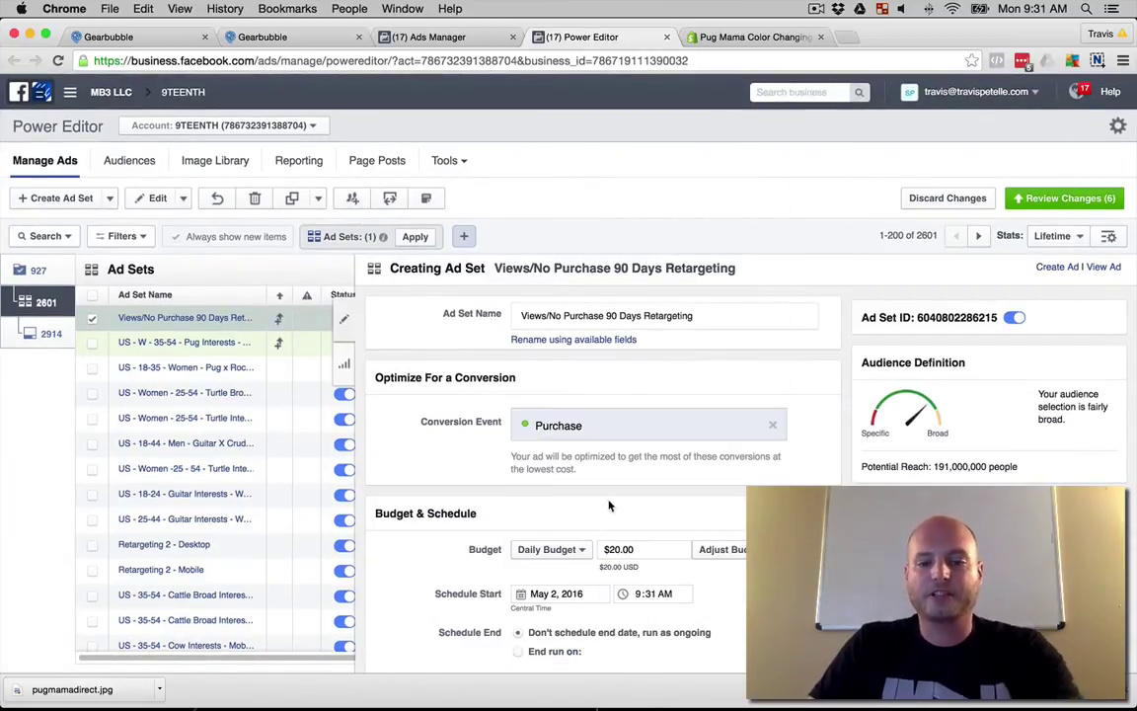
Lower the ad set's daily budget from $20.00 to $10.00.
scroll(609, 505, down, 1)
click(612, 498)
key(BackSpace)
text(1)
scroll(443, 391, down, 1)
scroll(466, 434, up, 2)
scroll(466, 433, down, 10)
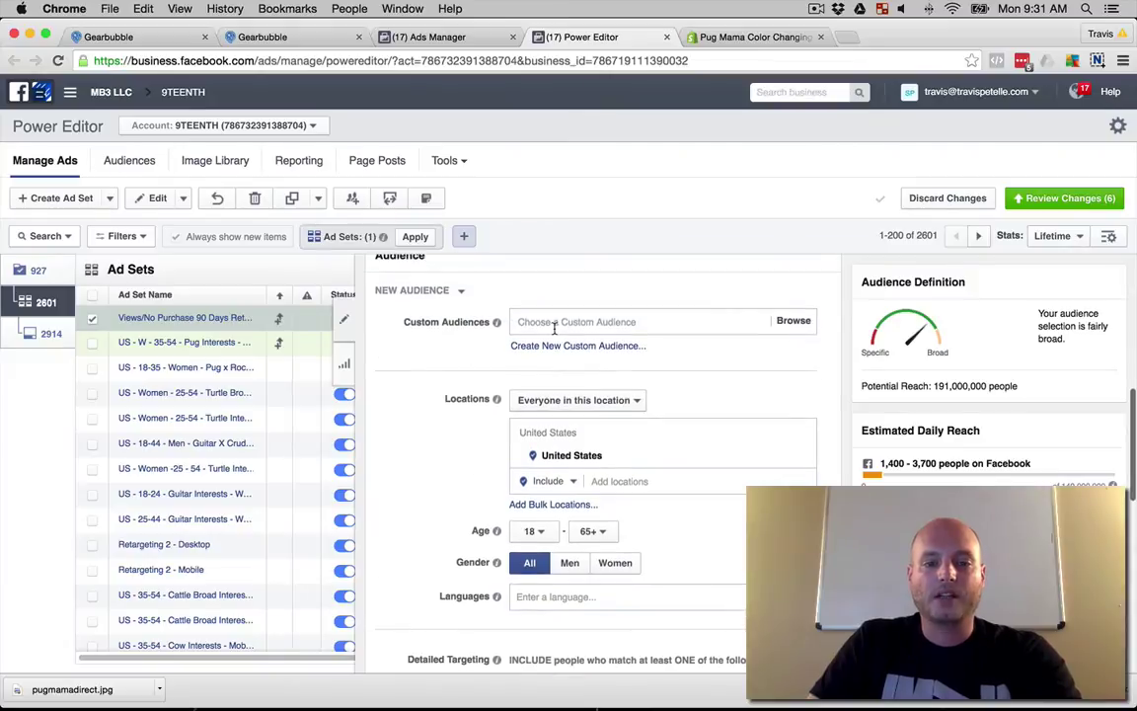
Target the 'Pug Mama Color Changing Mug - Views/No Purchase' custom audience.
click(555, 324)
text(pug mama)
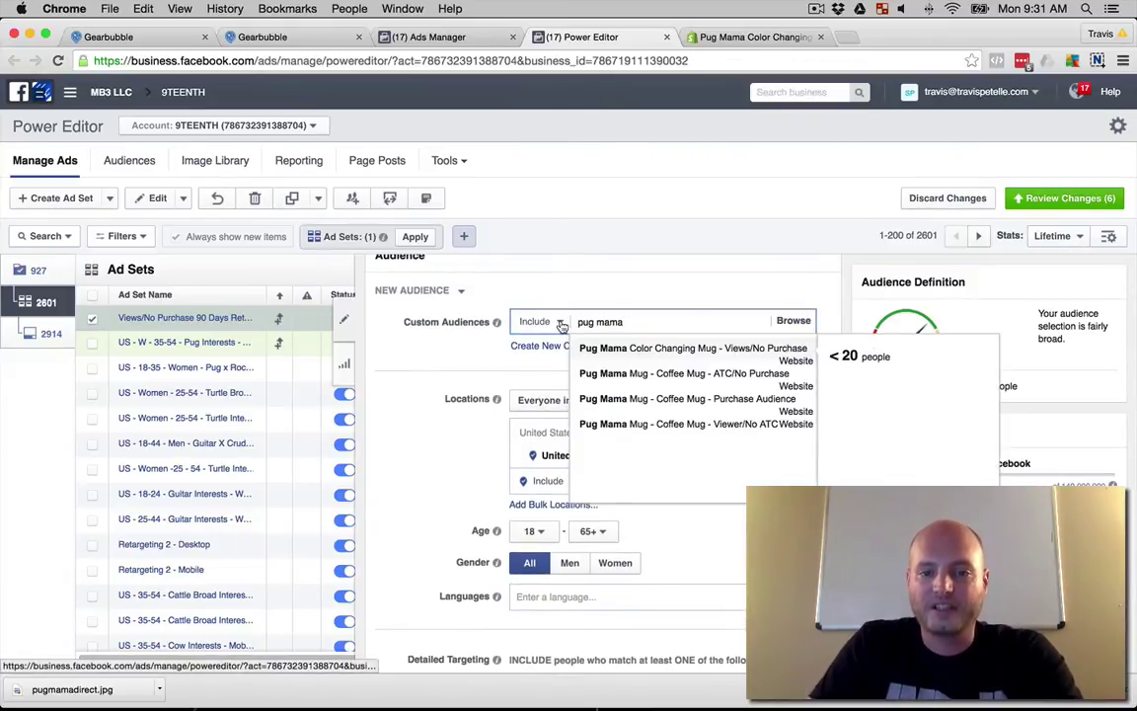
click(722, 357)
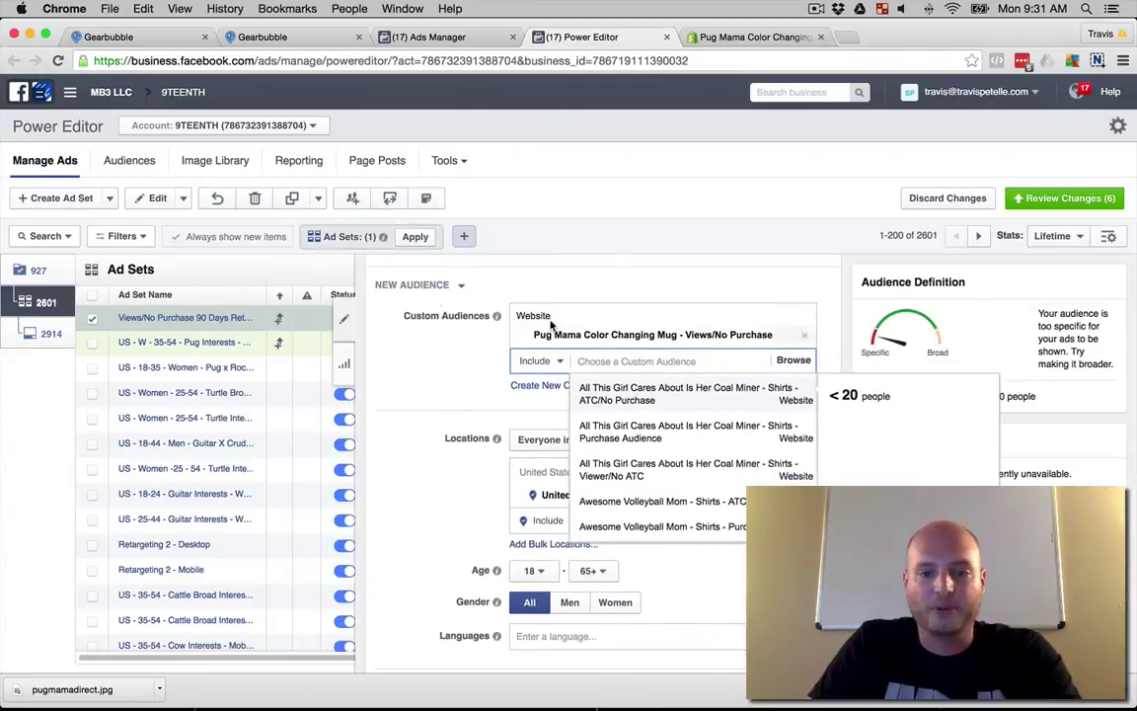
click(406, 379)
Scroll through the ad set's Placement and Optimization & Pricing sections.
scroll(401, 316, down, 2)
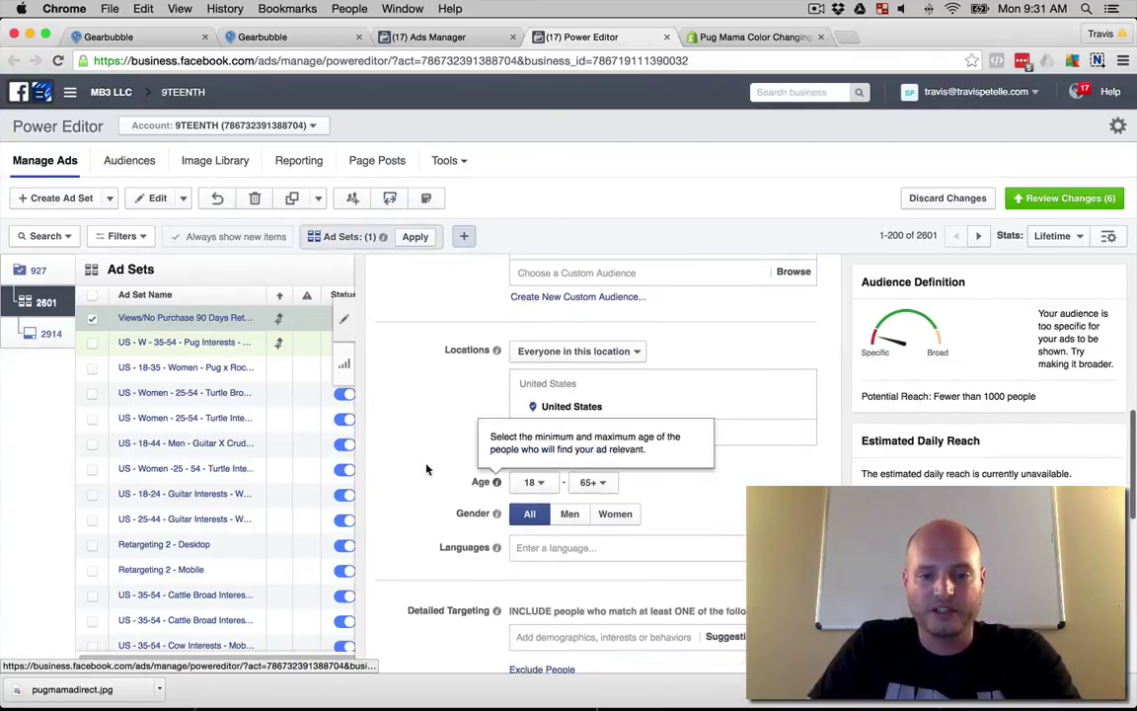
scroll(426, 469, down, 10)
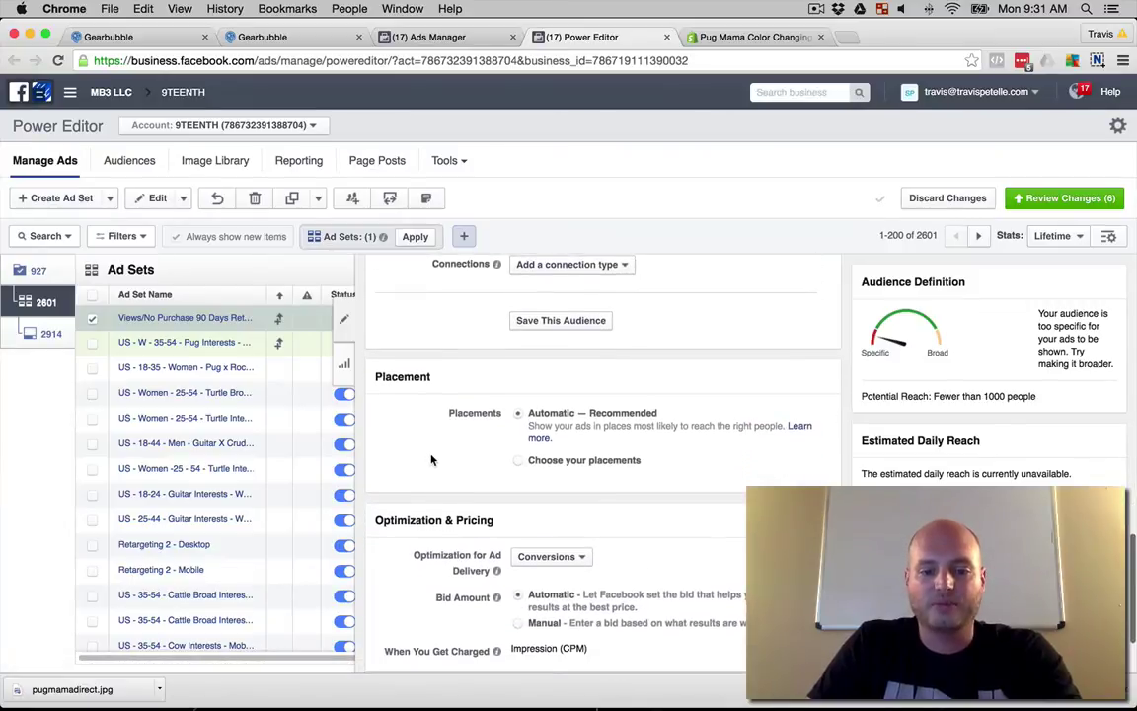
scroll(432, 461, up, 6)
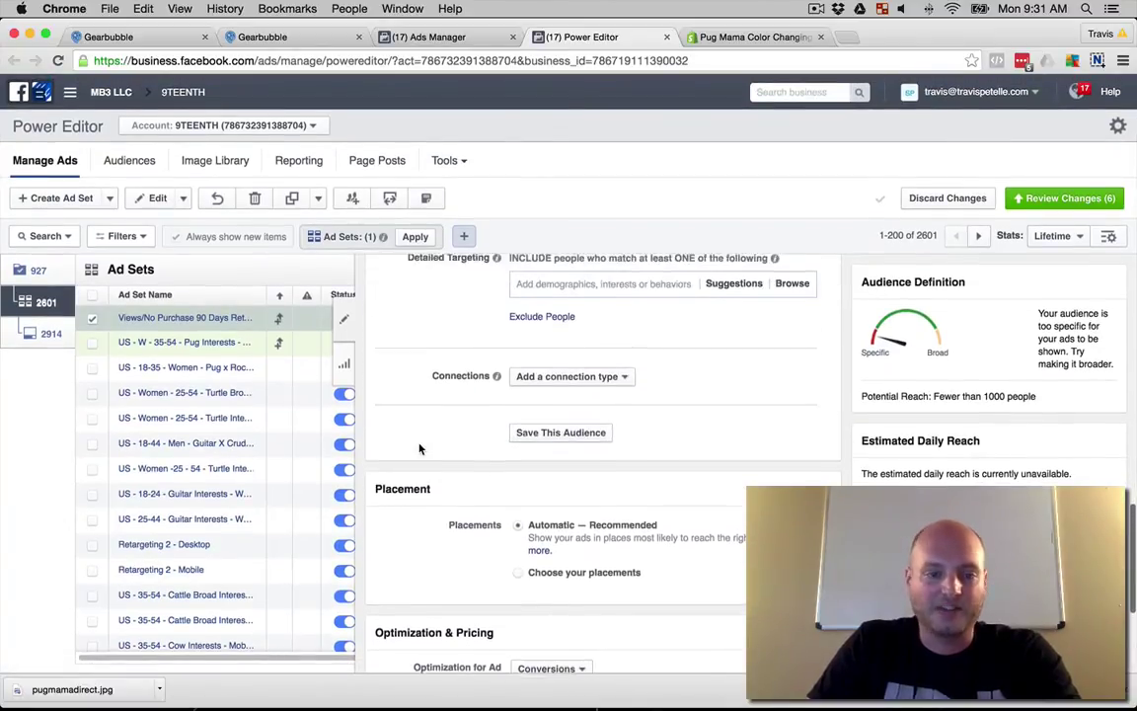
scroll(419, 448, up, 1)
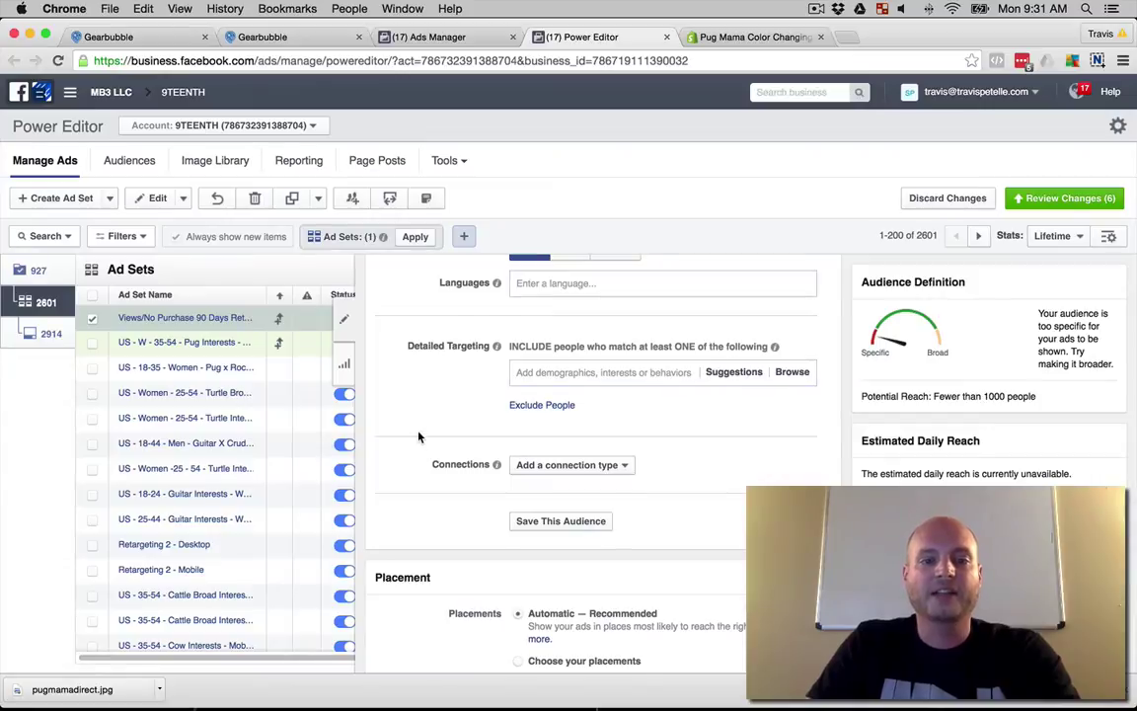
scroll(418, 436, up, 10)
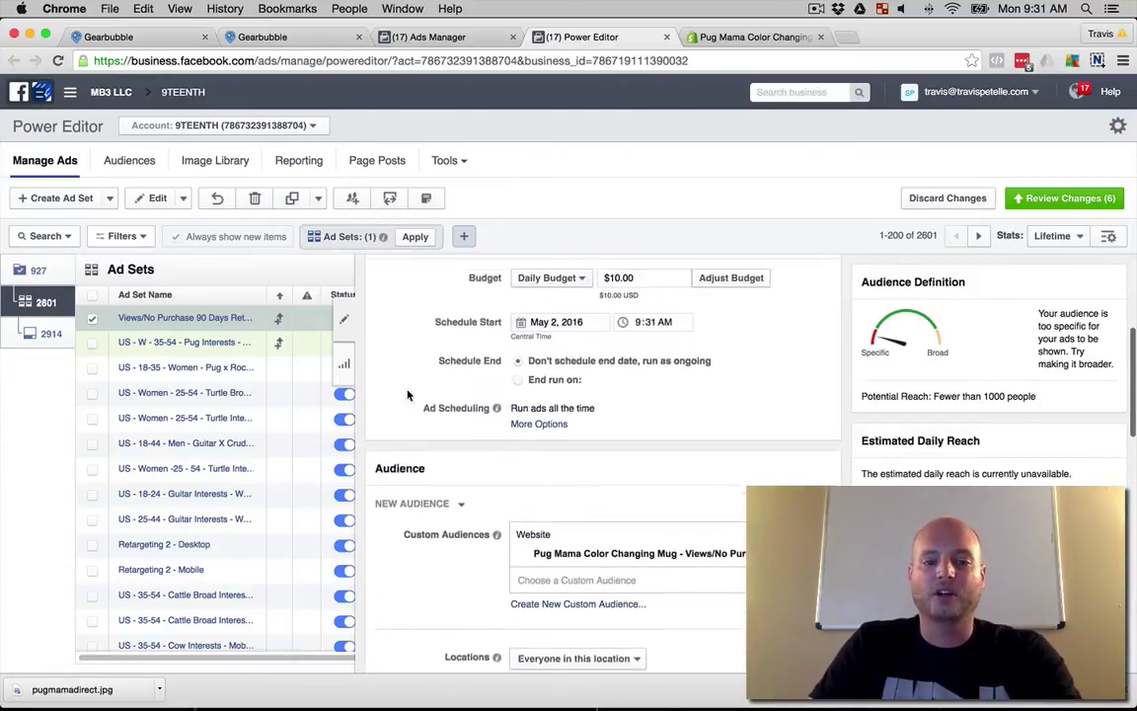
scroll(407, 395, up, 4)
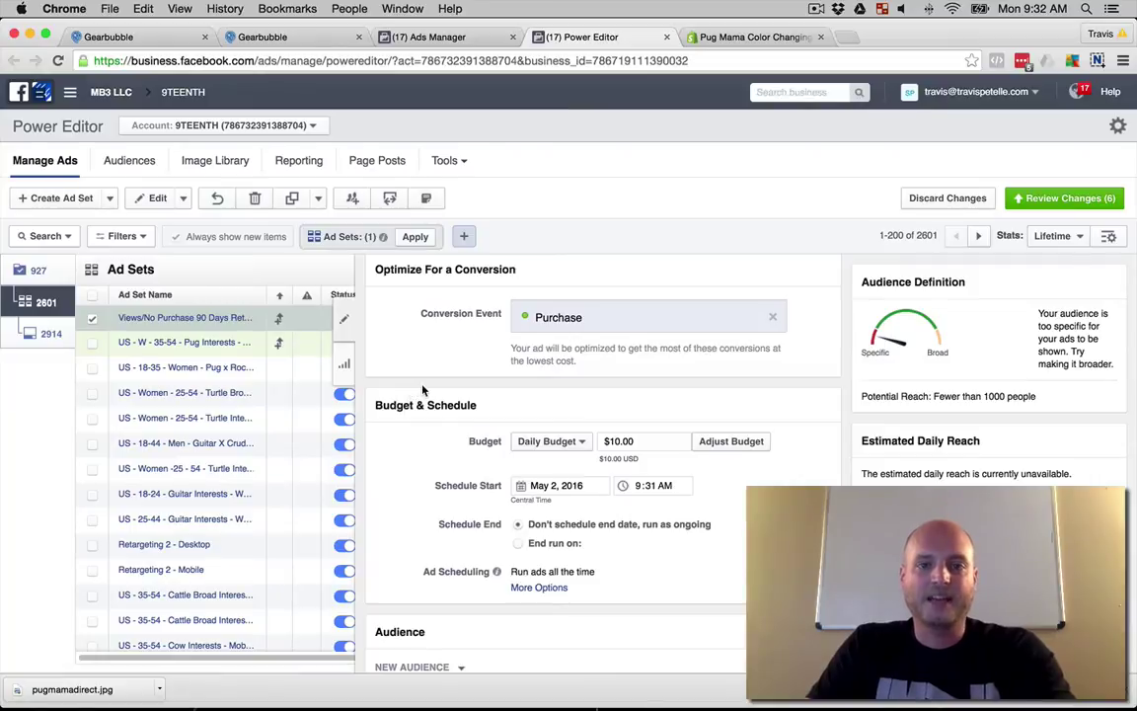
scroll(423, 391, down, 5)
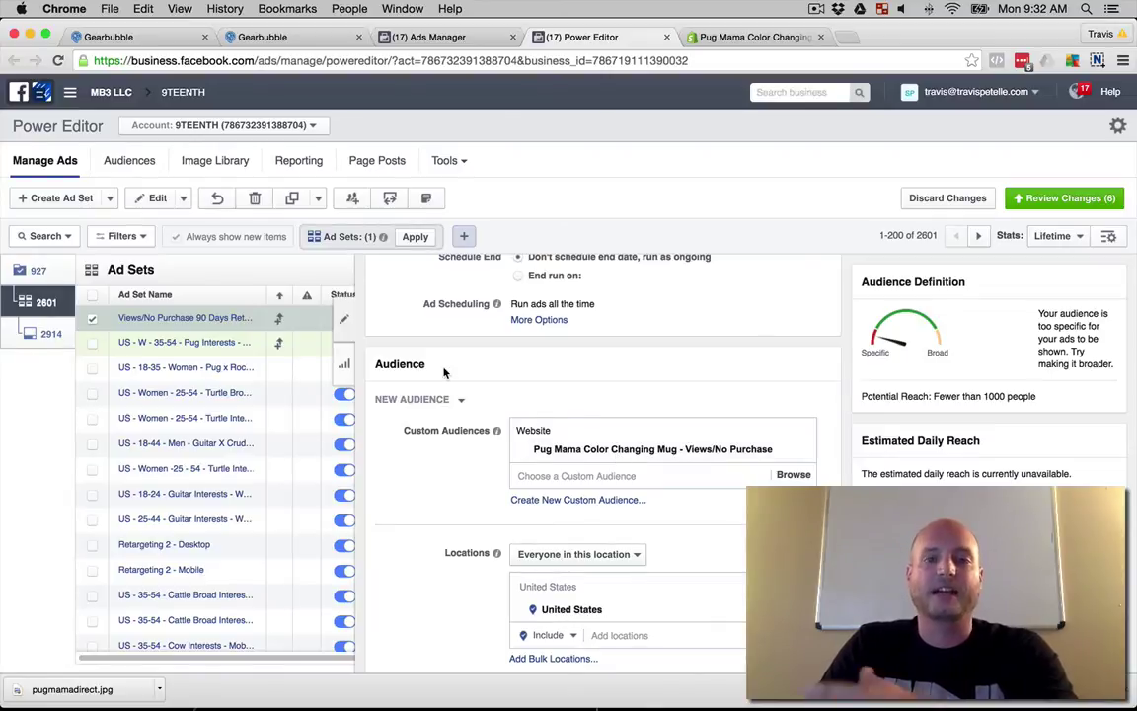
scroll(444, 372, down, 2)
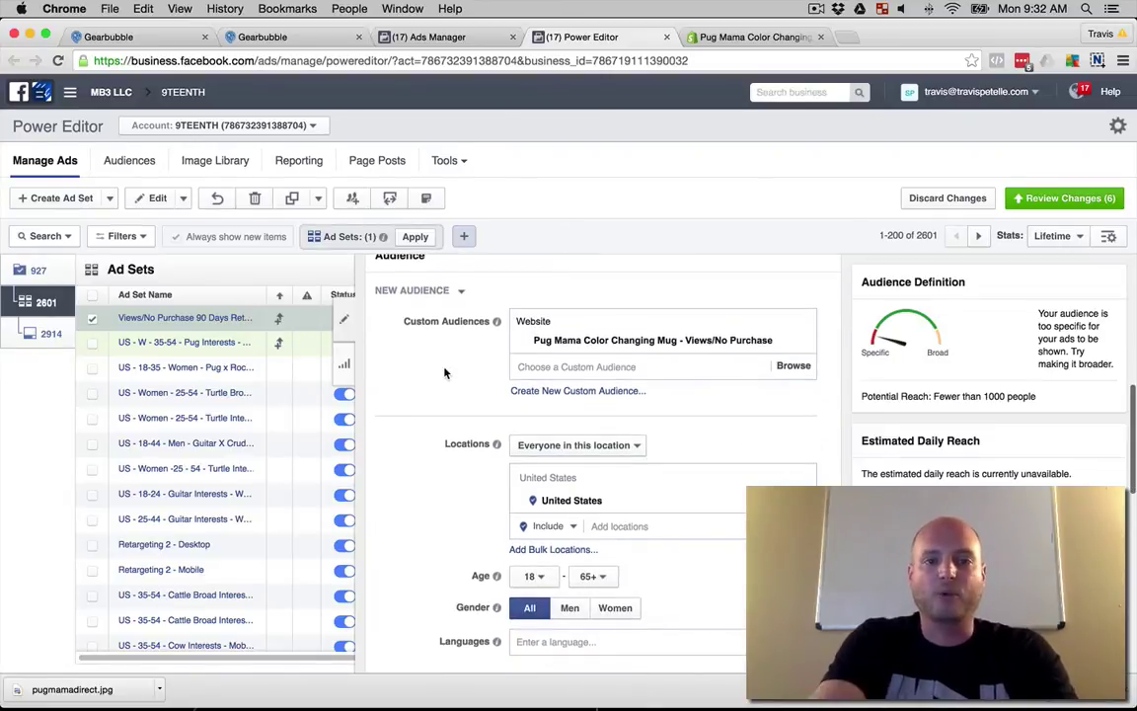
scroll(441, 372, down, 6)
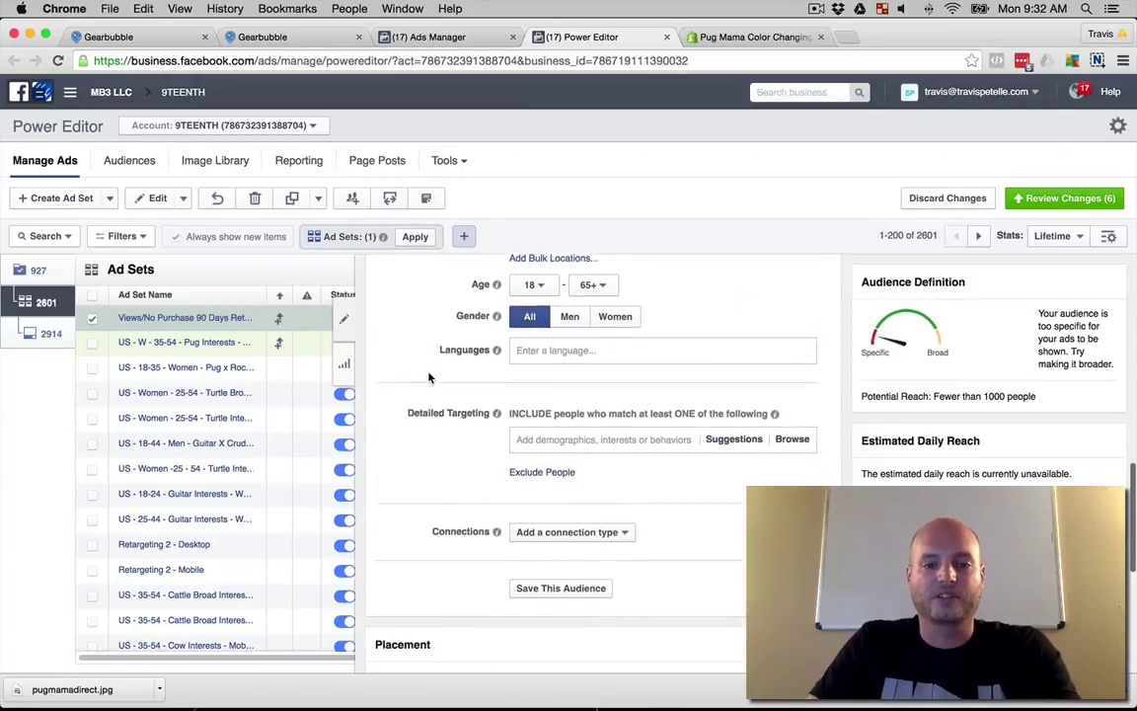
scroll(438, 370, down, 3)
scroll(405, 385, up, 4)
scroll(405, 385, down, 4)
scroll(406, 384, down, 1)
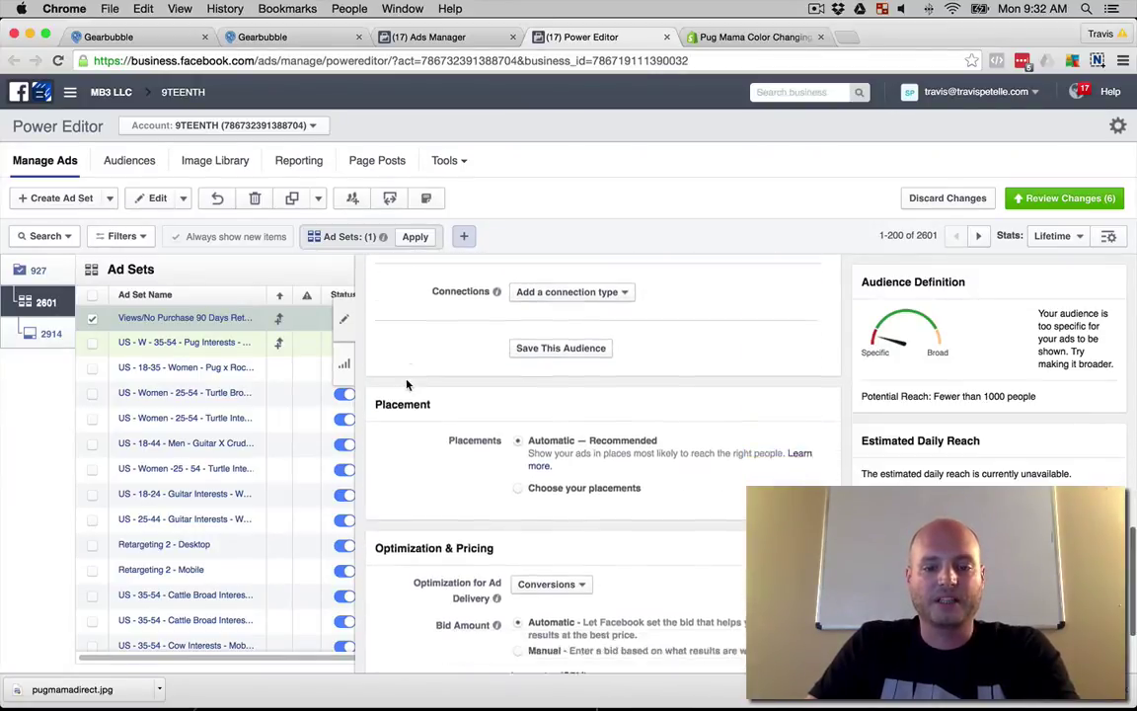
scroll(405, 388, up, 2)
scroll(404, 392, up, 5)
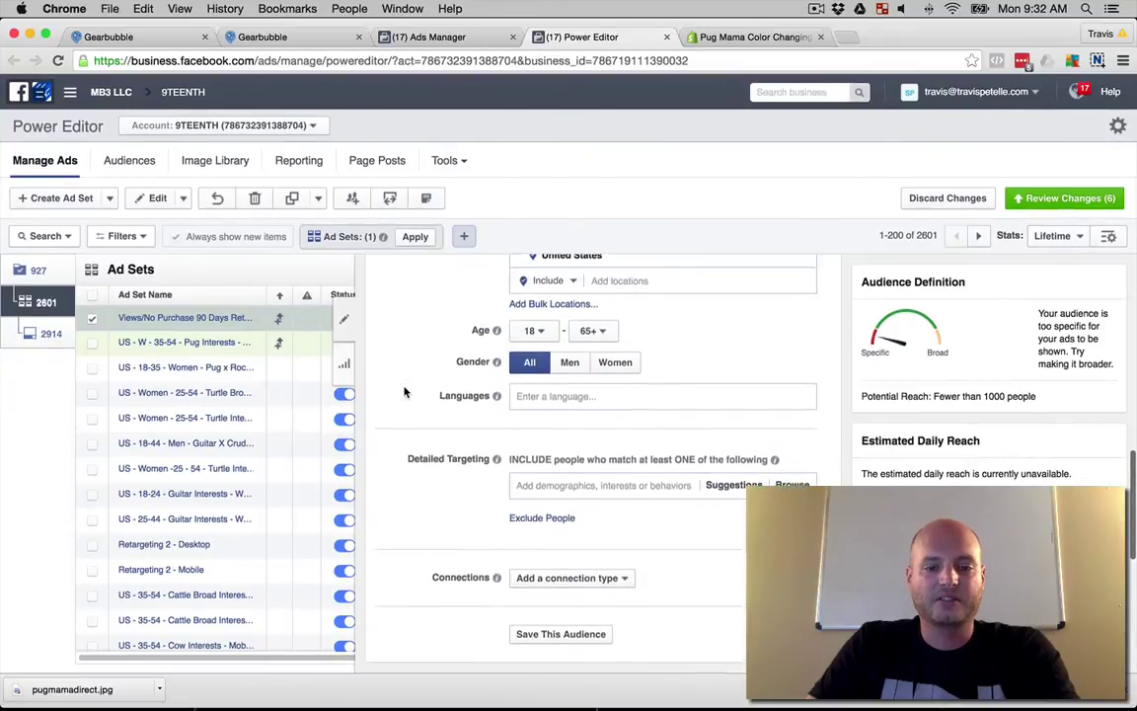
scroll(403, 392, up, 6)
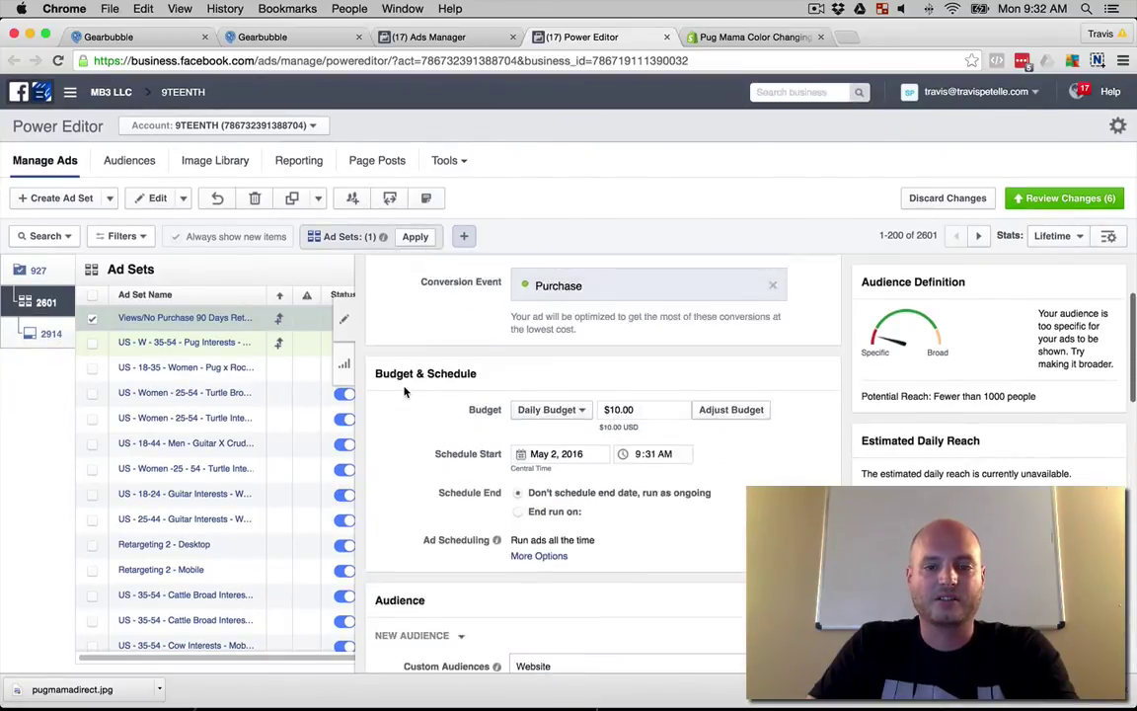
scroll(404, 392, down, 10)
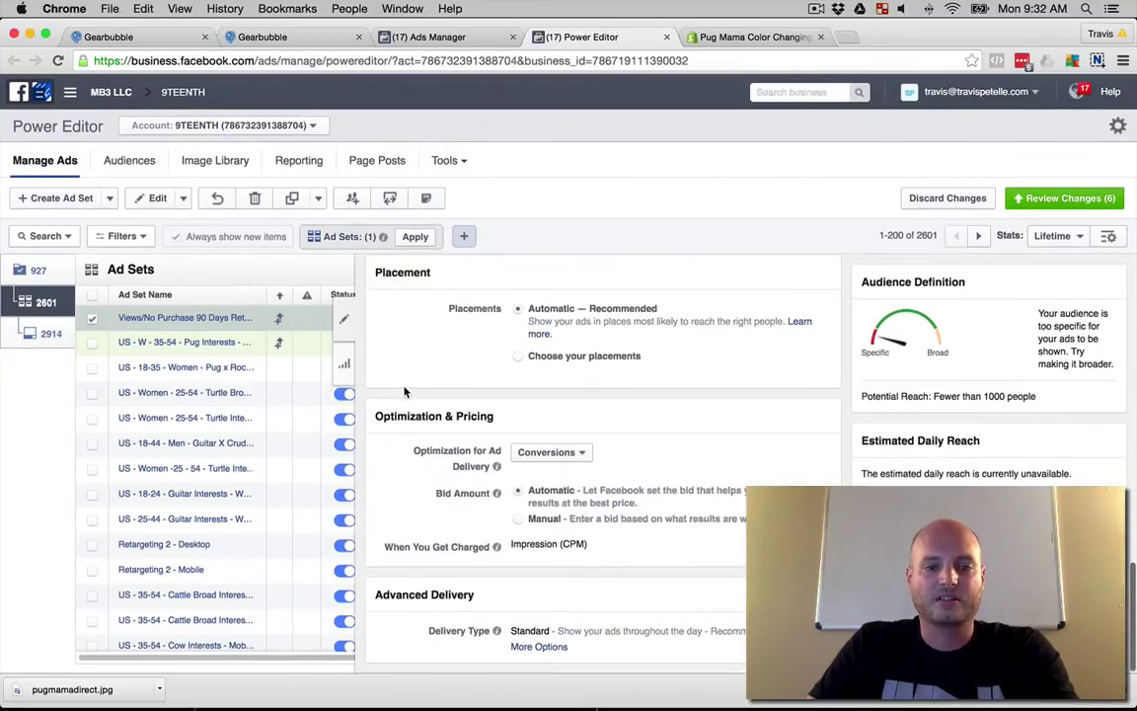
Set the Mug Pic ad's page to Pugs Are Awesome.
click(50, 333)
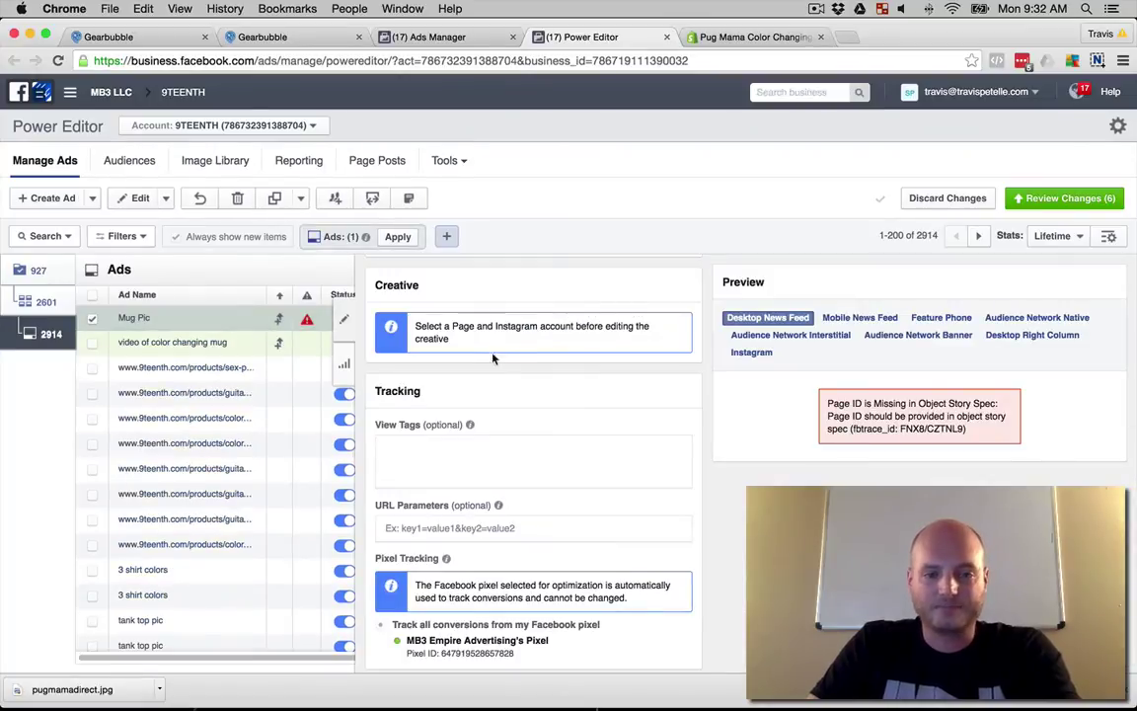
scroll(509, 373, up, 5)
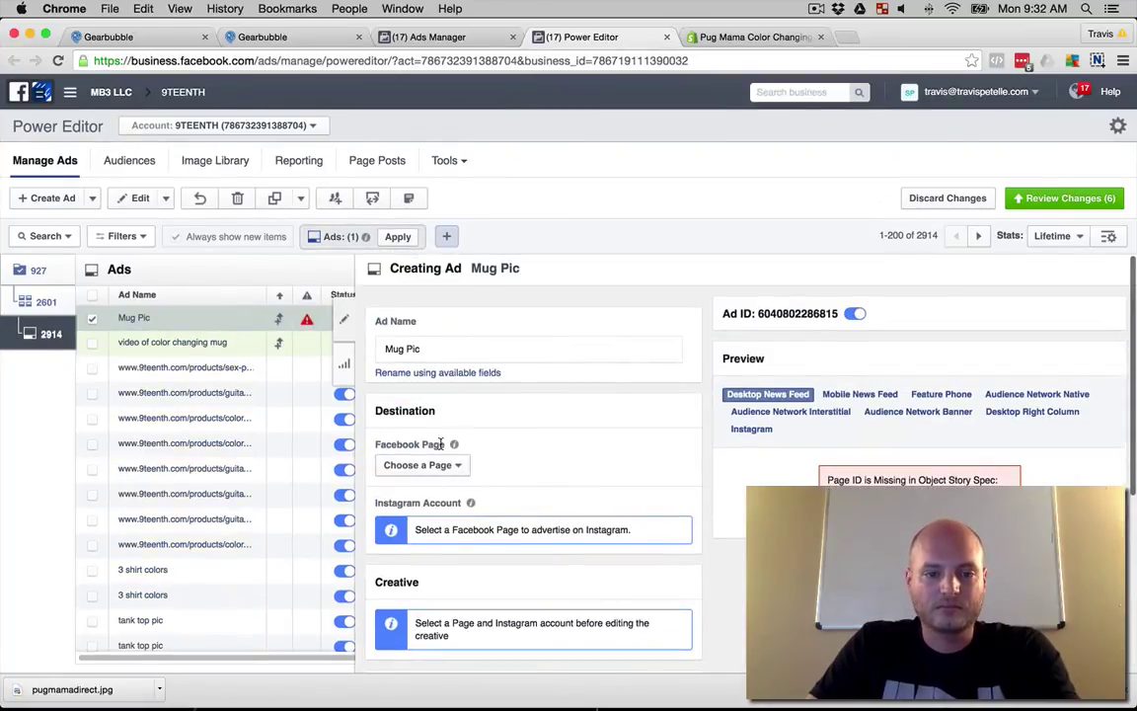
click(437, 465)
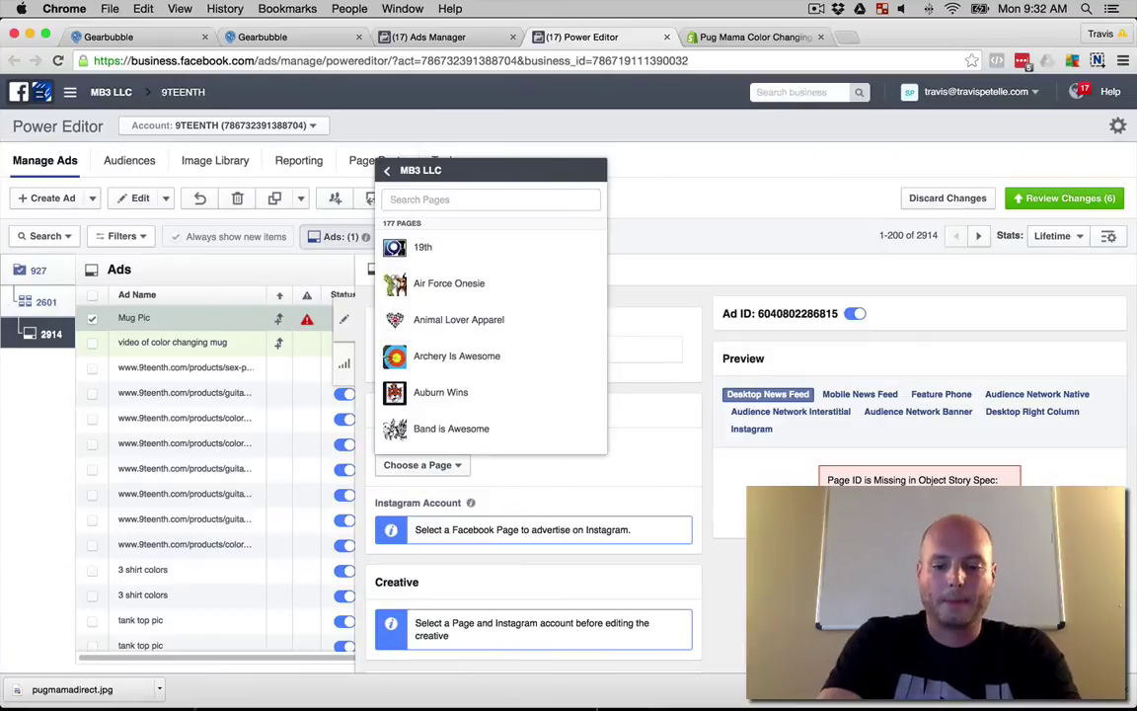
text(pug)
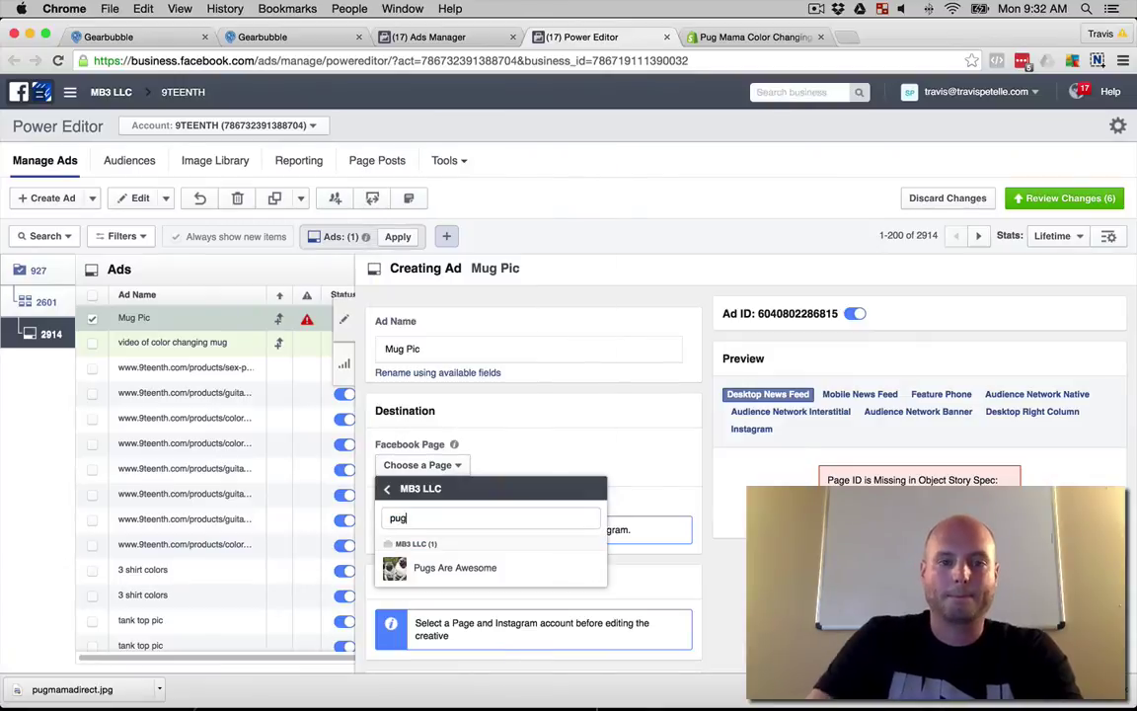
click(454, 567)
scroll(515, 426, down, 2)
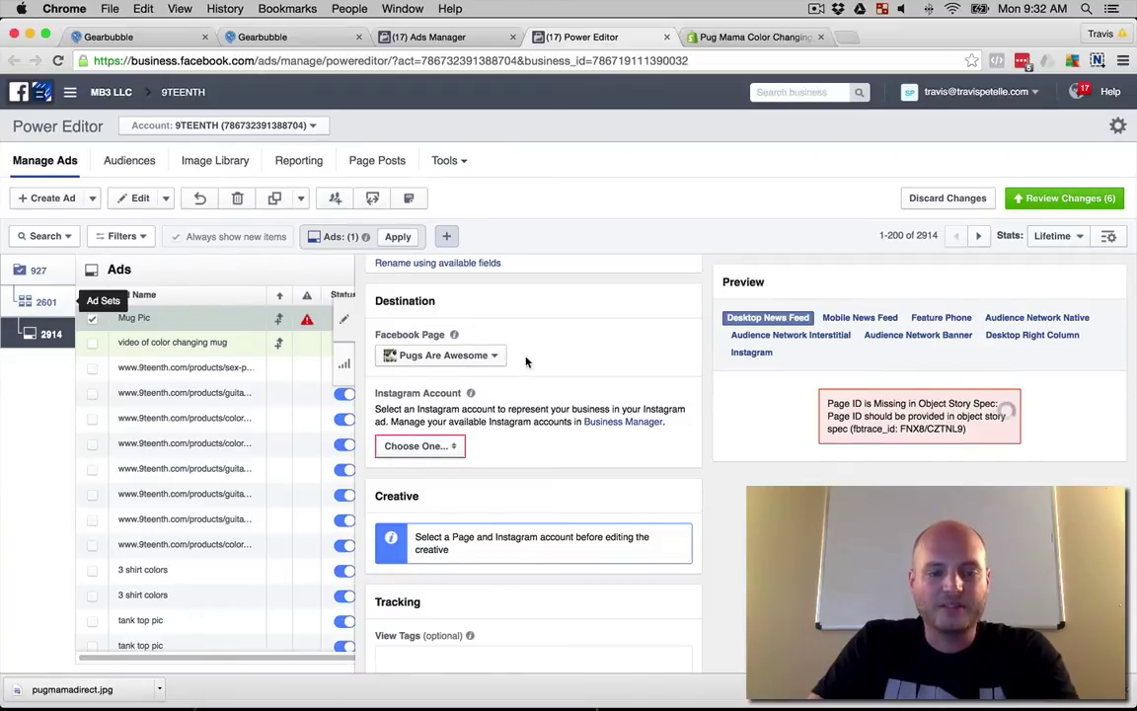
Switch the retargeting ad set to manual placements without Instagram and Audience Network.
click(471, 326)
scroll(518, 437, down, 10)
scroll(500, 541, up, 1)
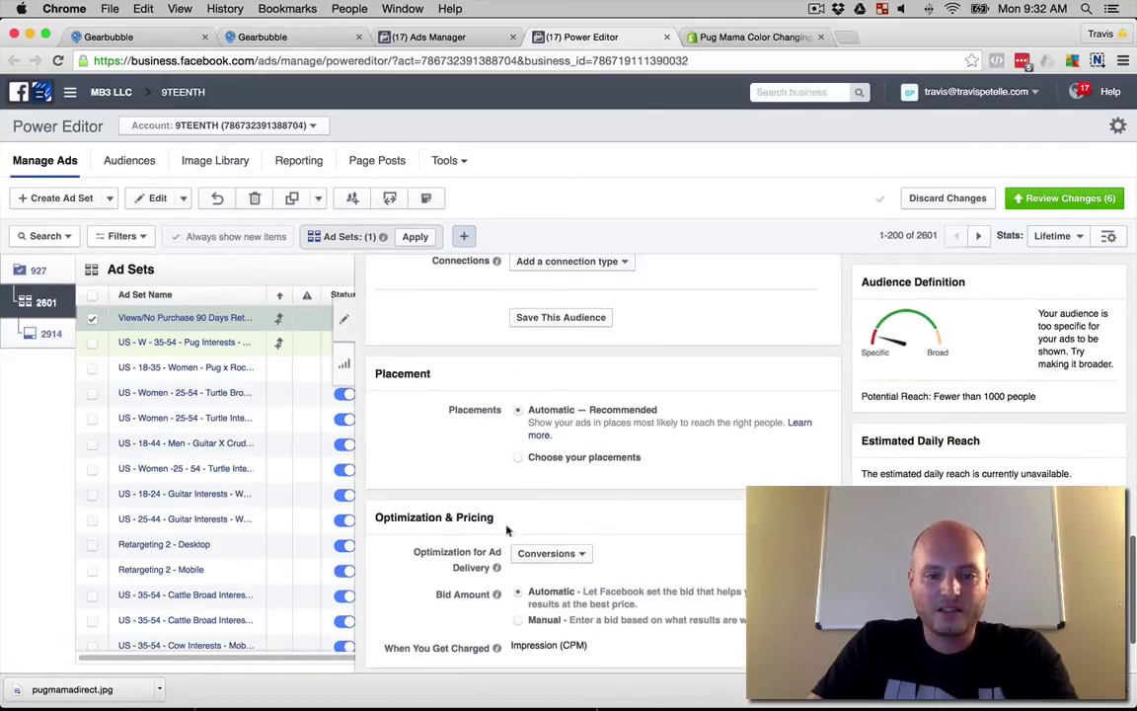
click(522, 460)
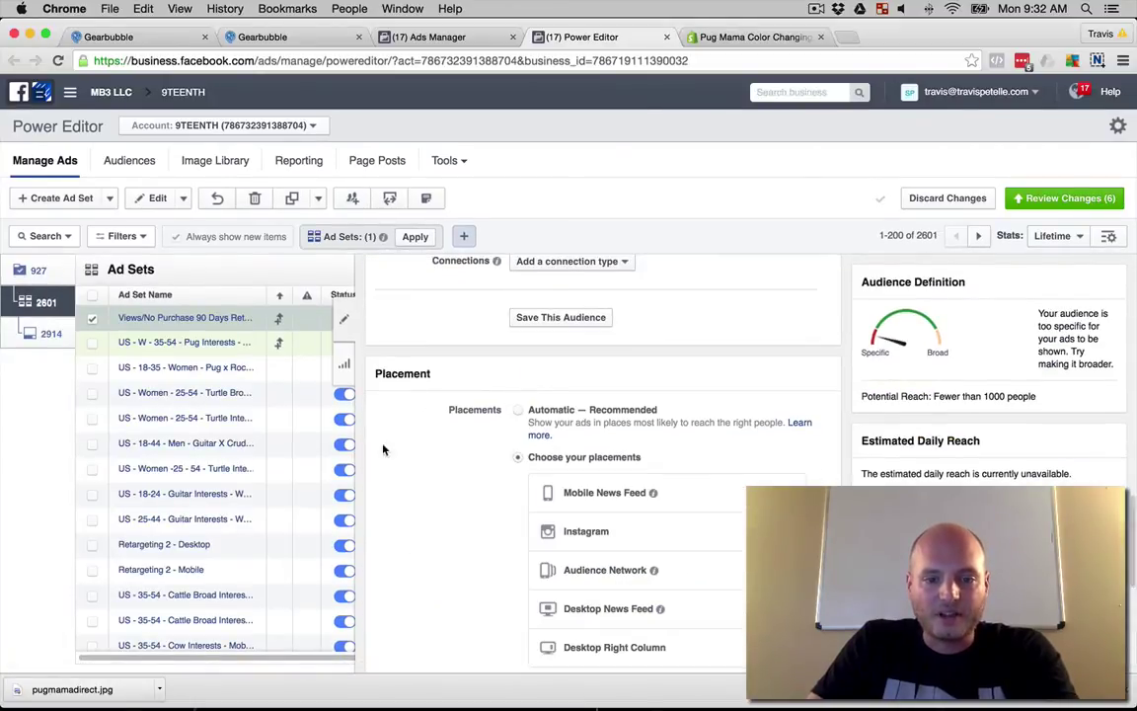
scroll(381, 444, down, 2)
click(789, 470)
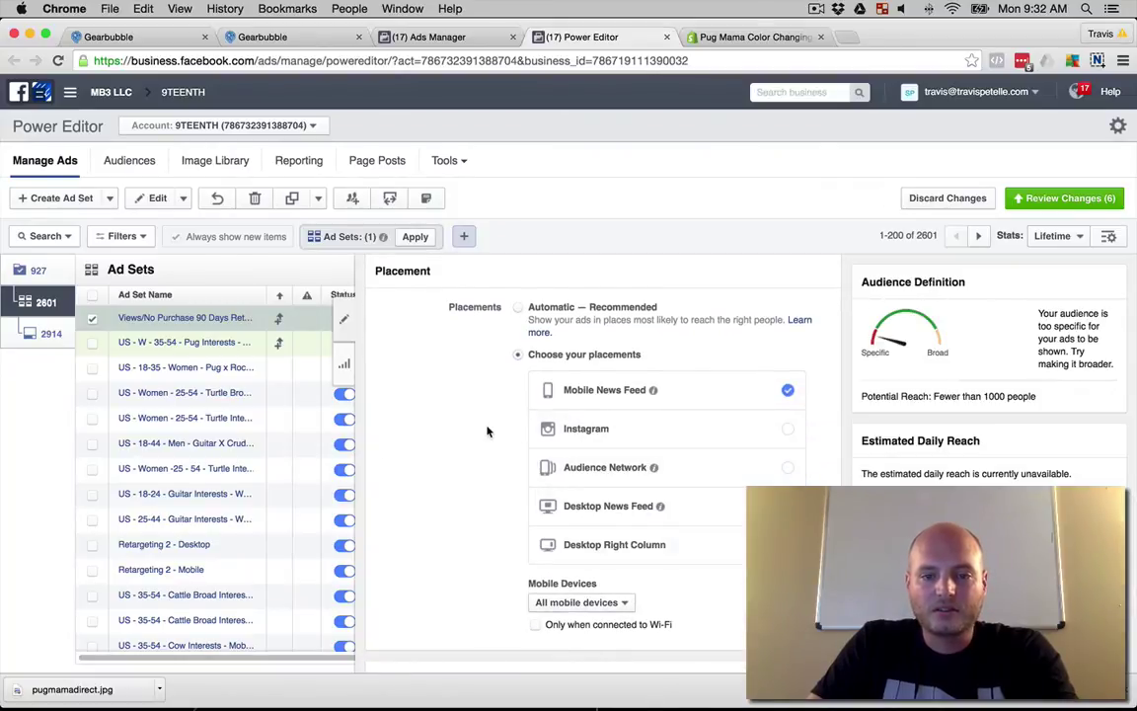
scroll(483, 427, up, 10)
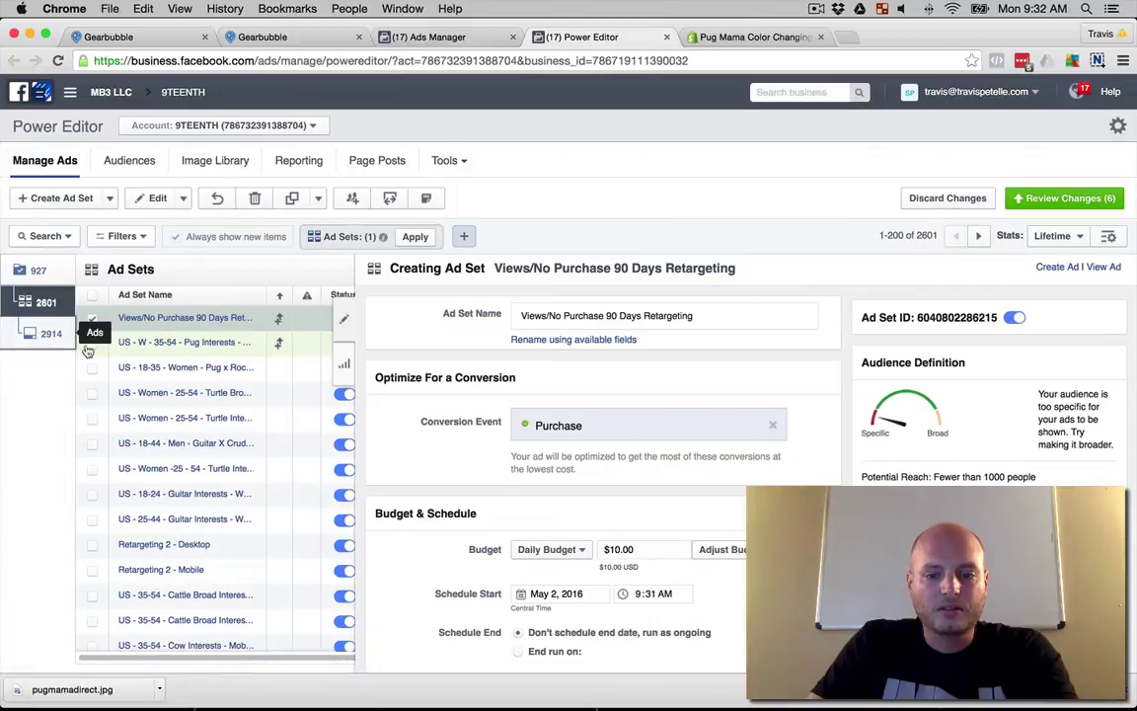
scroll(454, 454, down, 3)
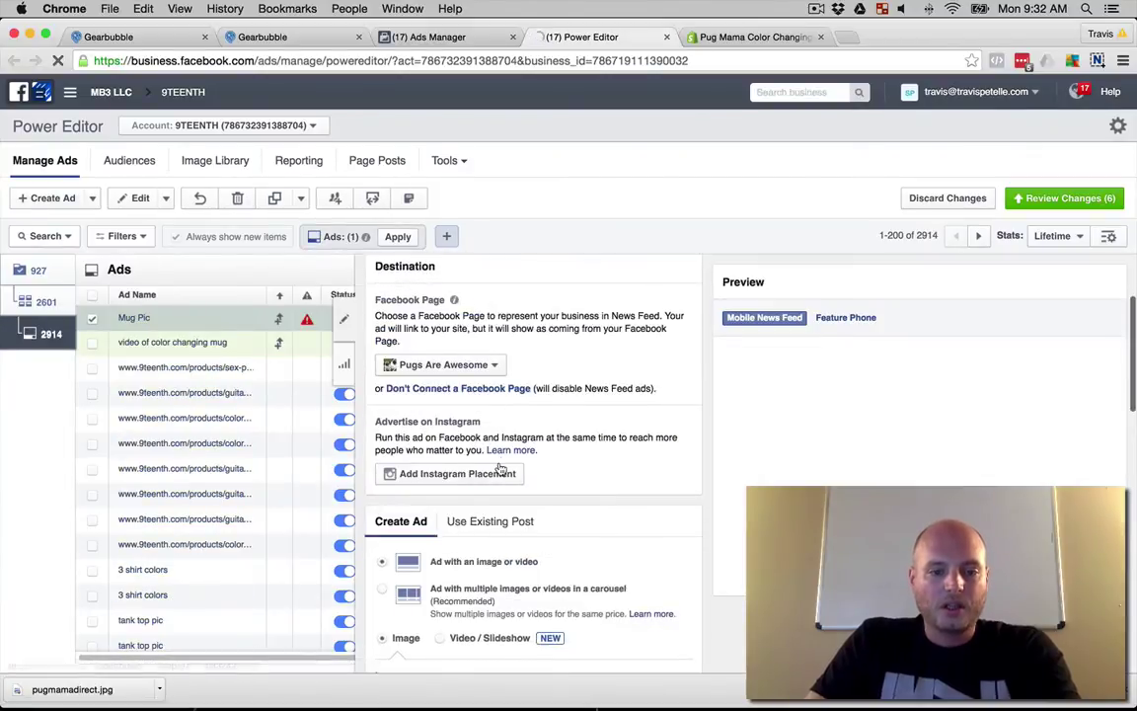
scroll(513, 444, down, 2)
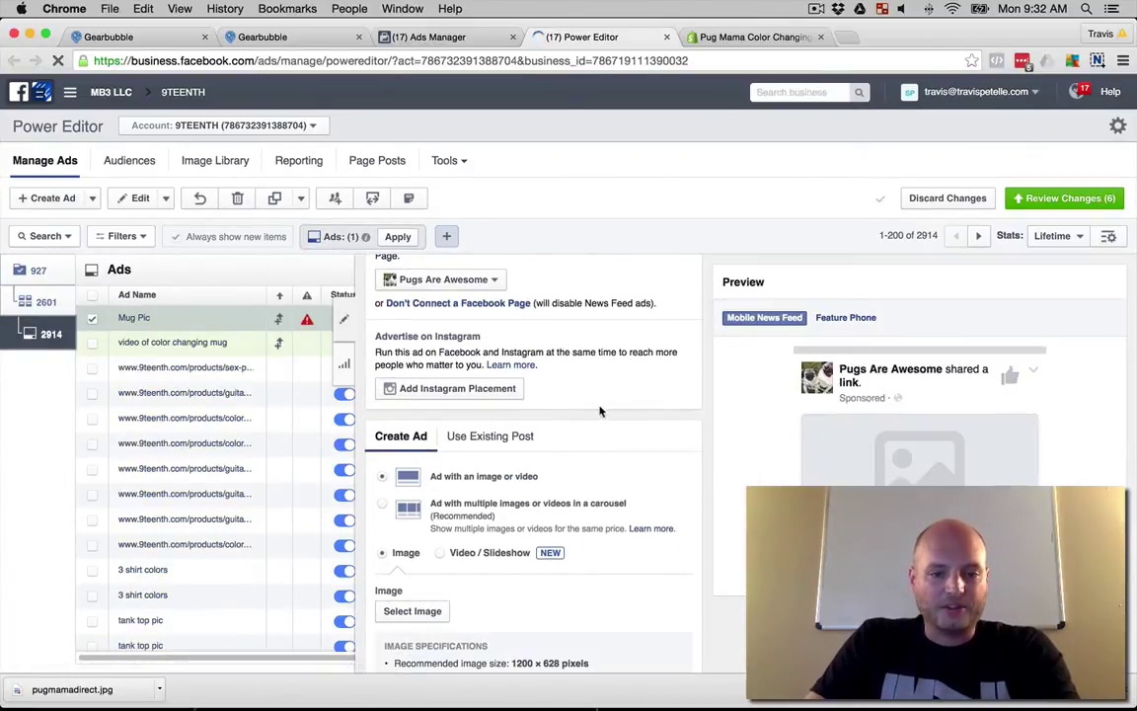
scroll(615, 414, down, 4)
scroll(615, 417, up, 3)
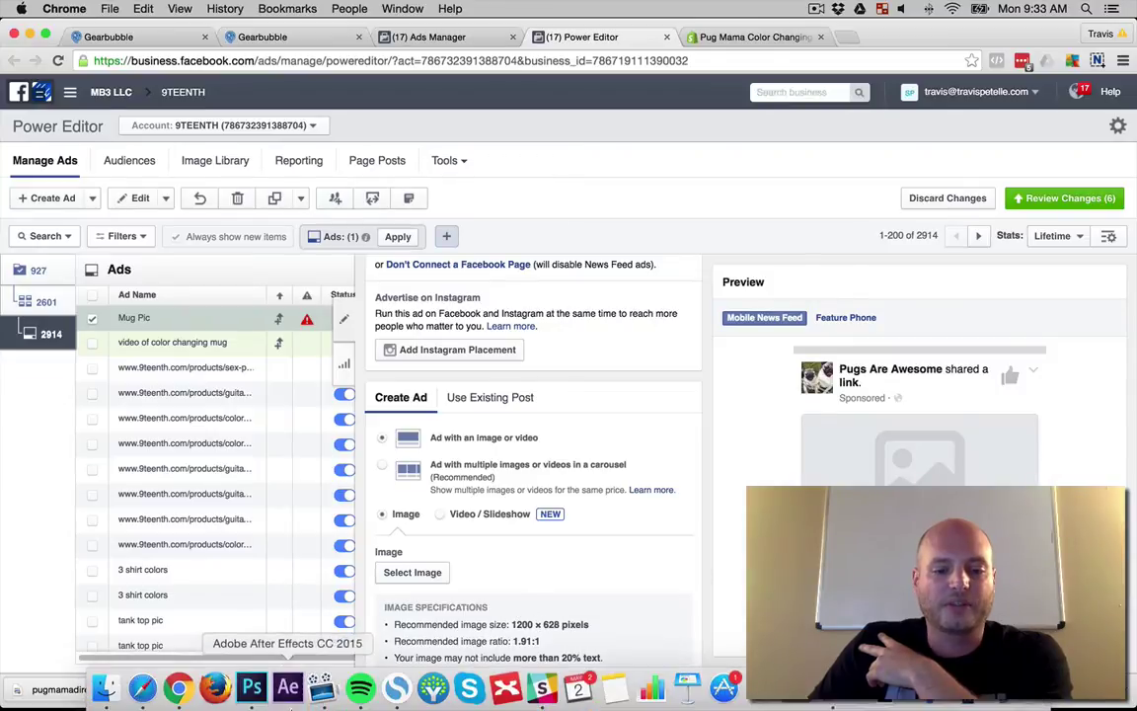
Create a new 1200 × 628 pixel Photoshop document.
click(259, 691)
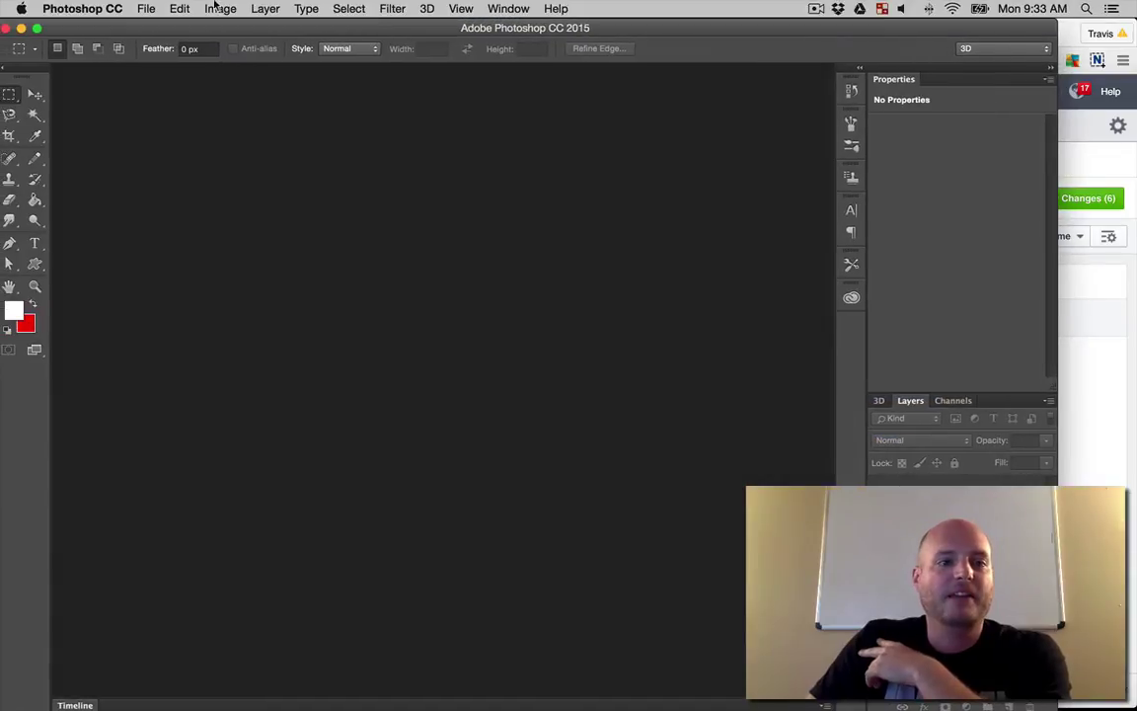
click(147, 10)
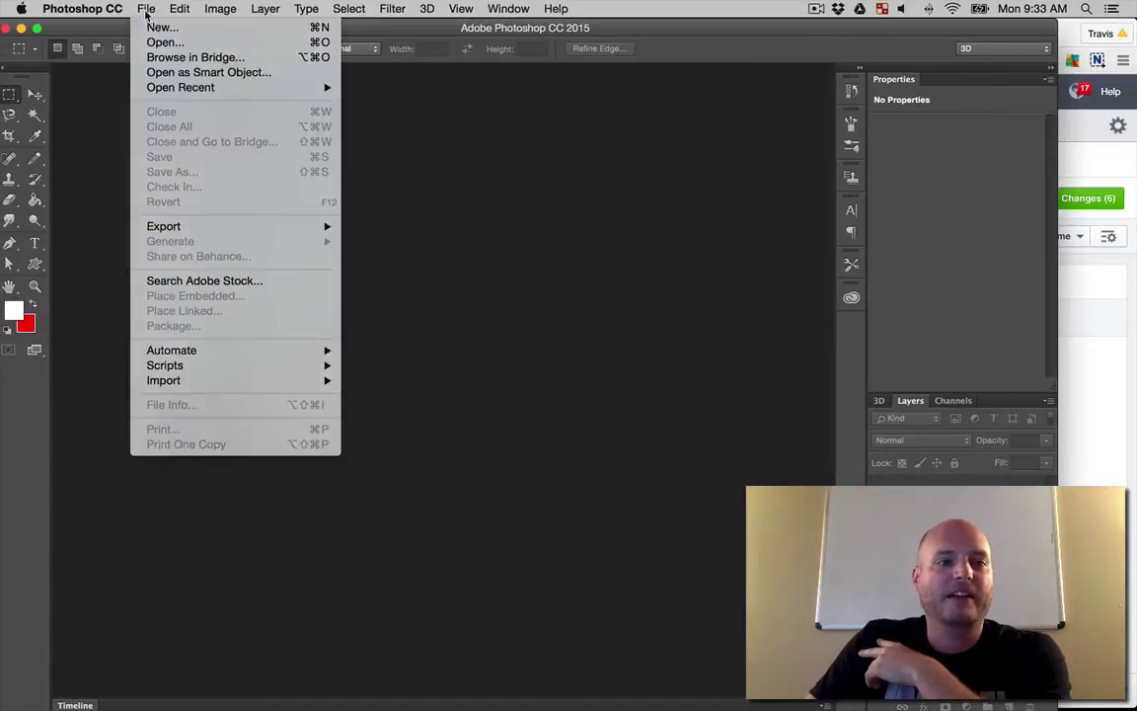
click(162, 27)
key(Tab)
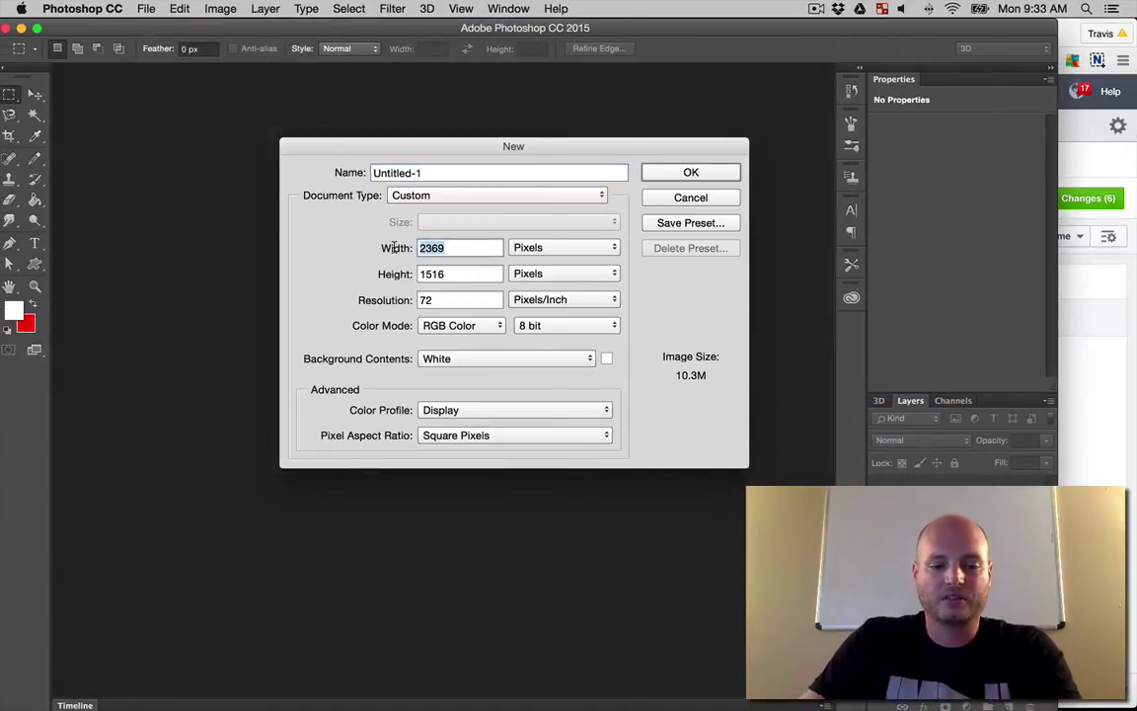
text(1200)
key(Tab)
text(628)
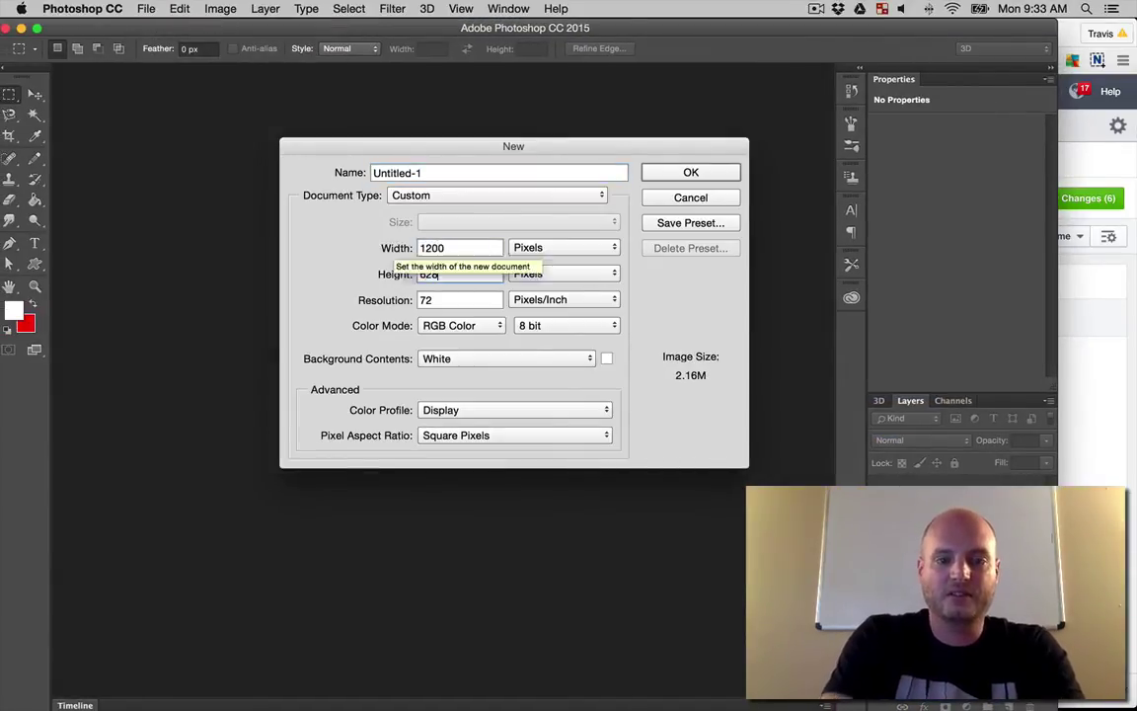
key(Return)
Try placing pugmamadirect.jpg on the canvas, dismiss the error, and hide the grid.
key(F11)
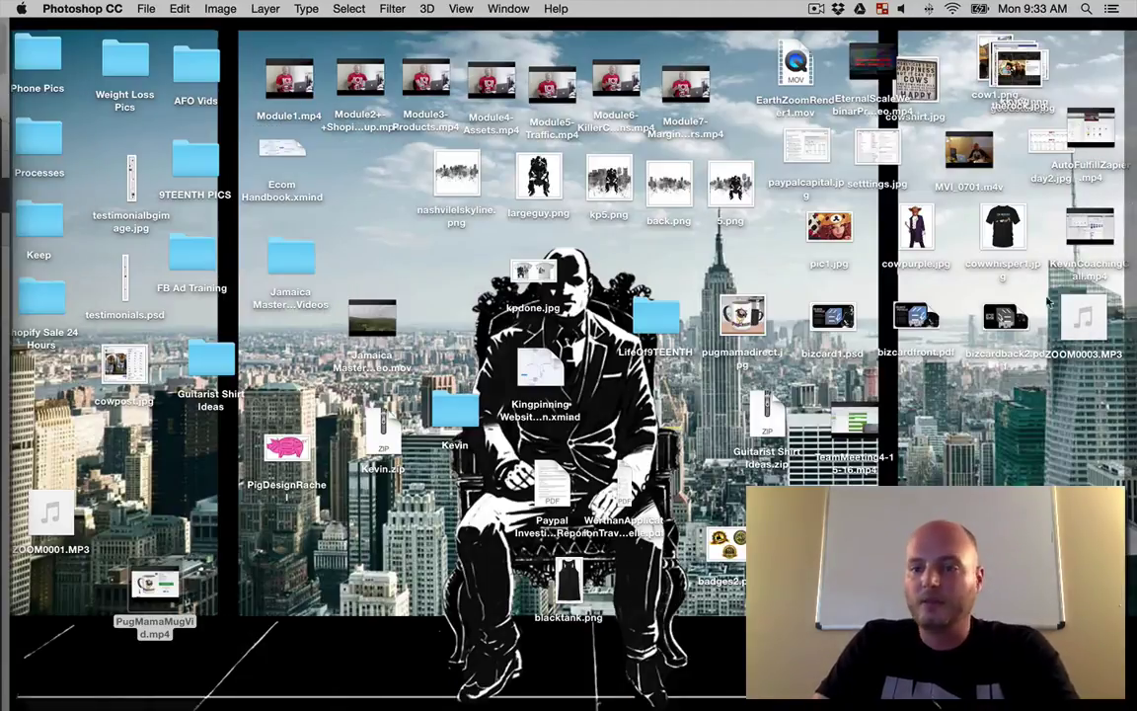
click(742, 314)
drag(742, 314, 393, 341)
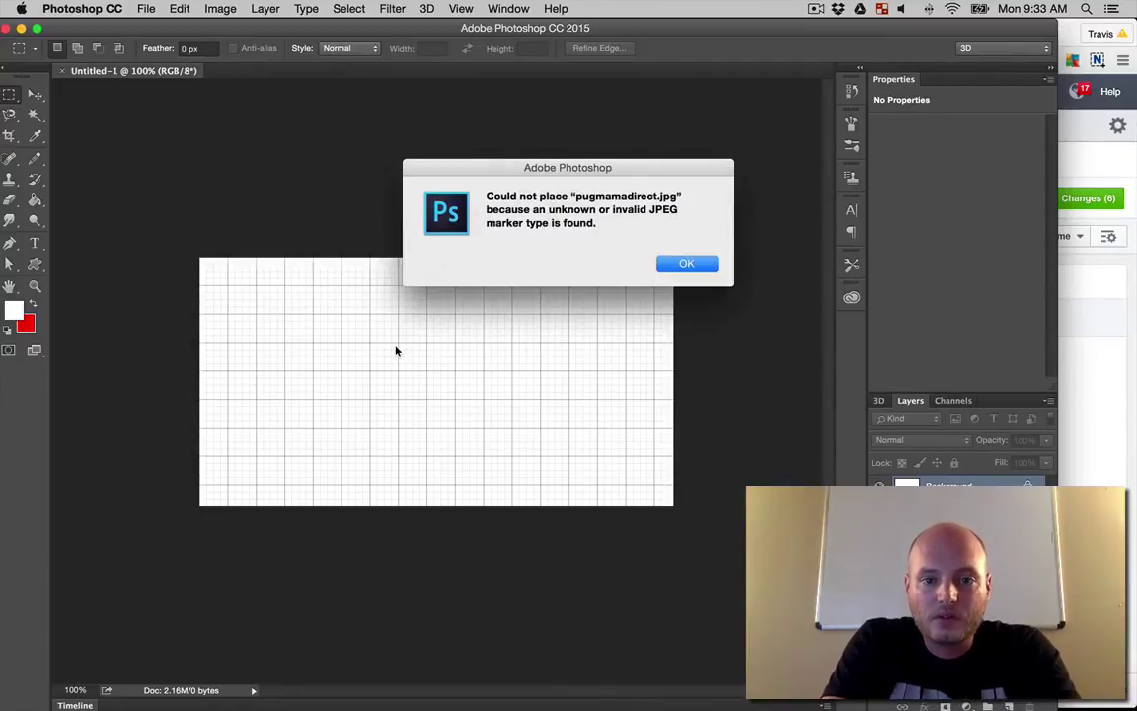
key(Return)
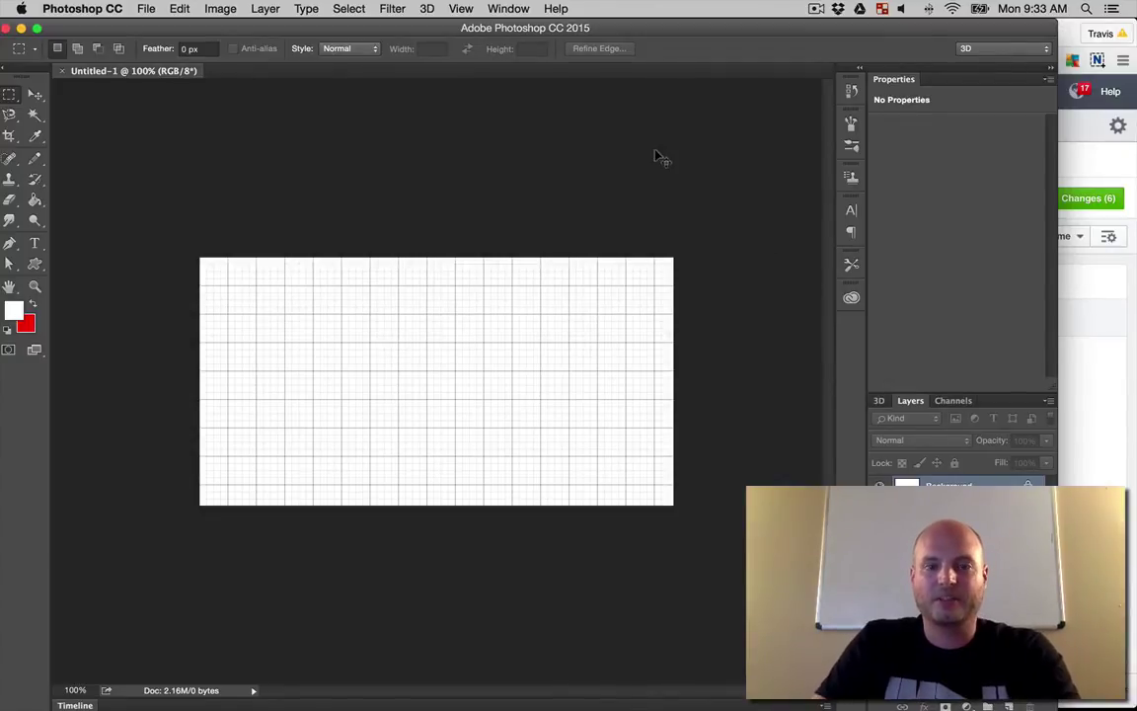
key(super+apostrophe)
Copy the enlarged mug photo from the Pug Mama product page in Chrome.
click(1068, 44)
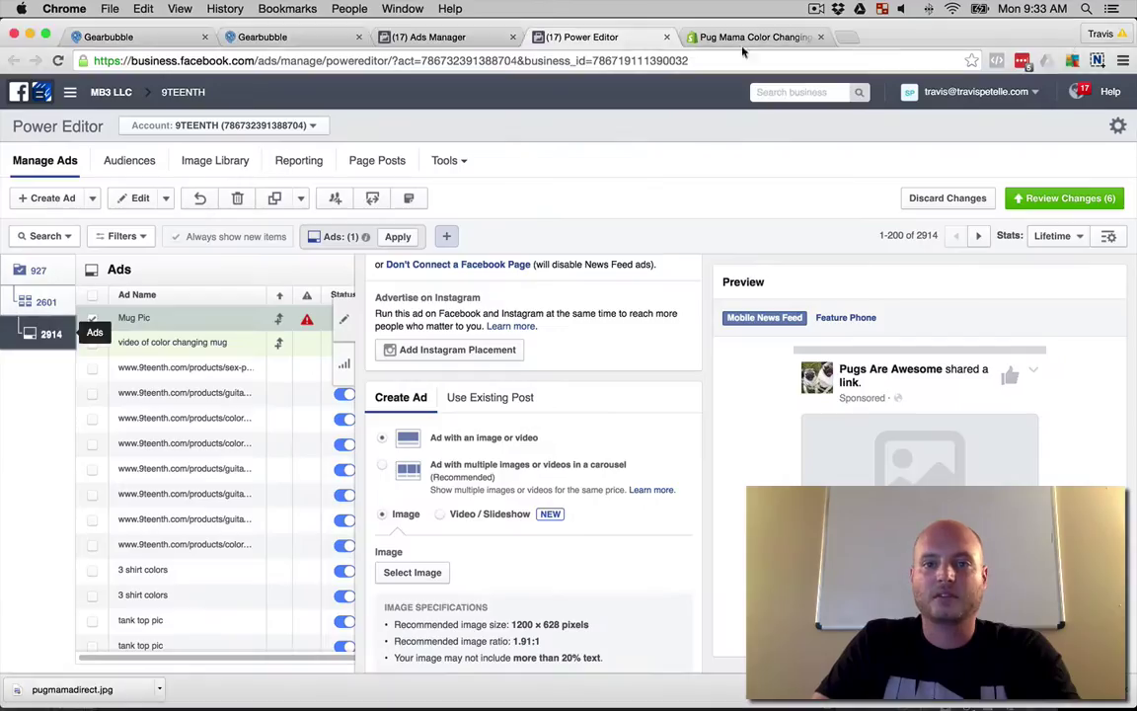
click(750, 36)
click(331, 367)
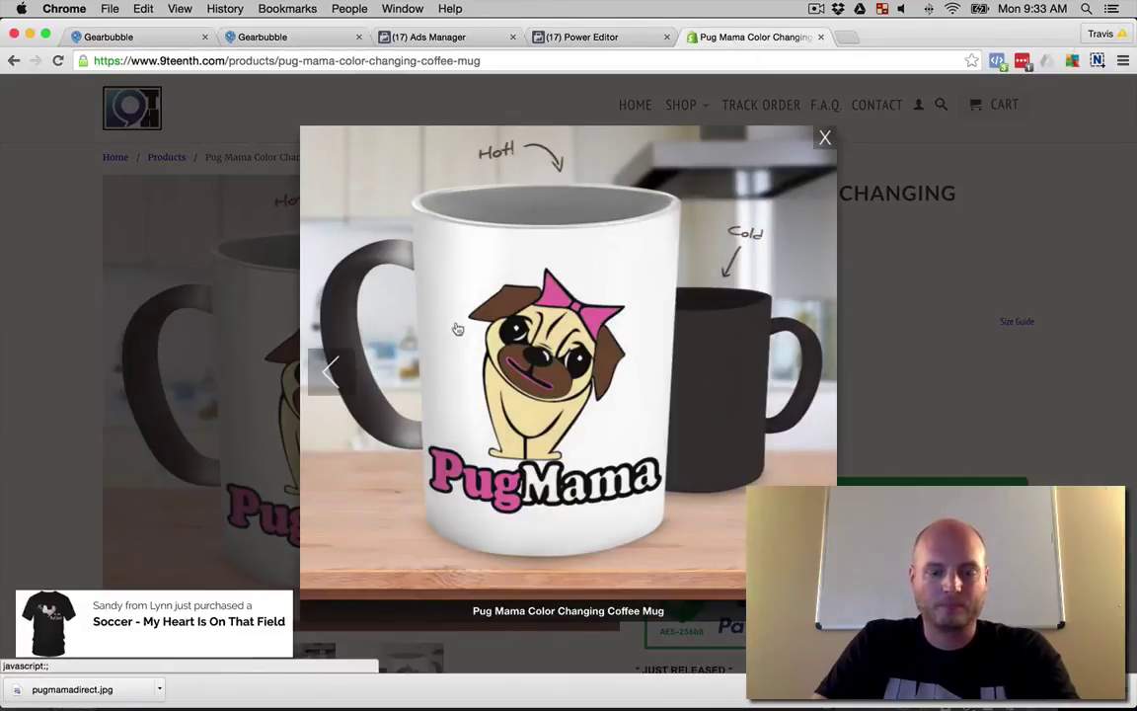
right_click(523, 298)
click(590, 341)
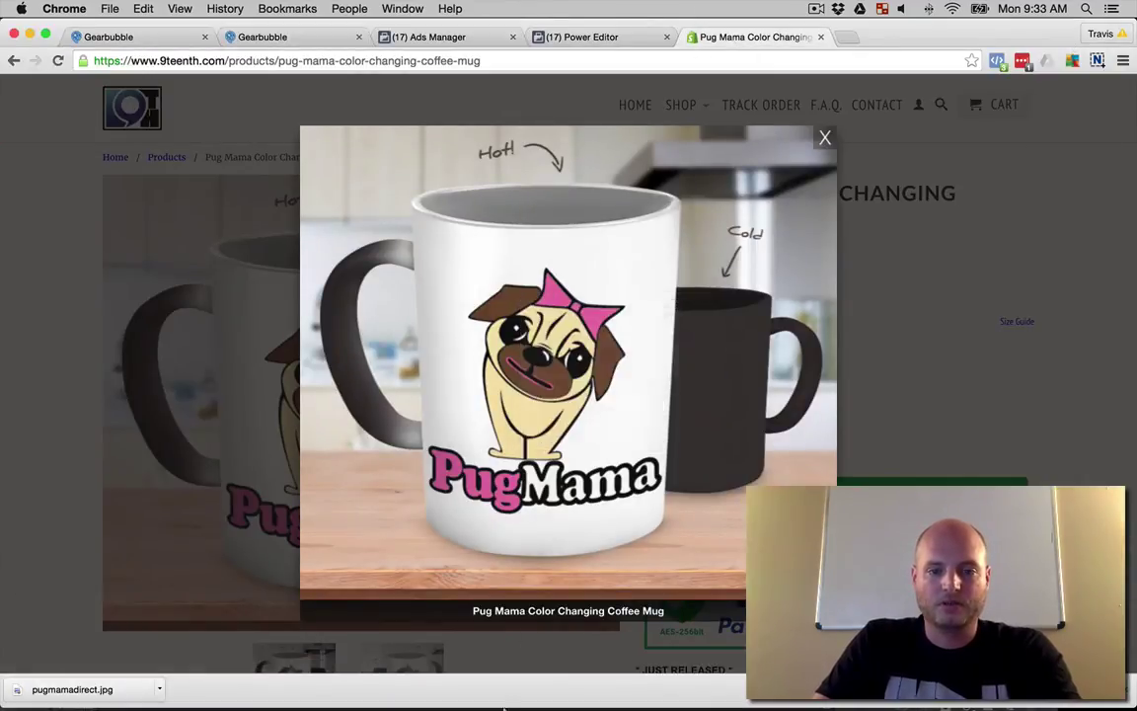
Paste the mug into the banner, enlarge it to about 114%, and shift it left.
click(270, 705)
key(super+v)
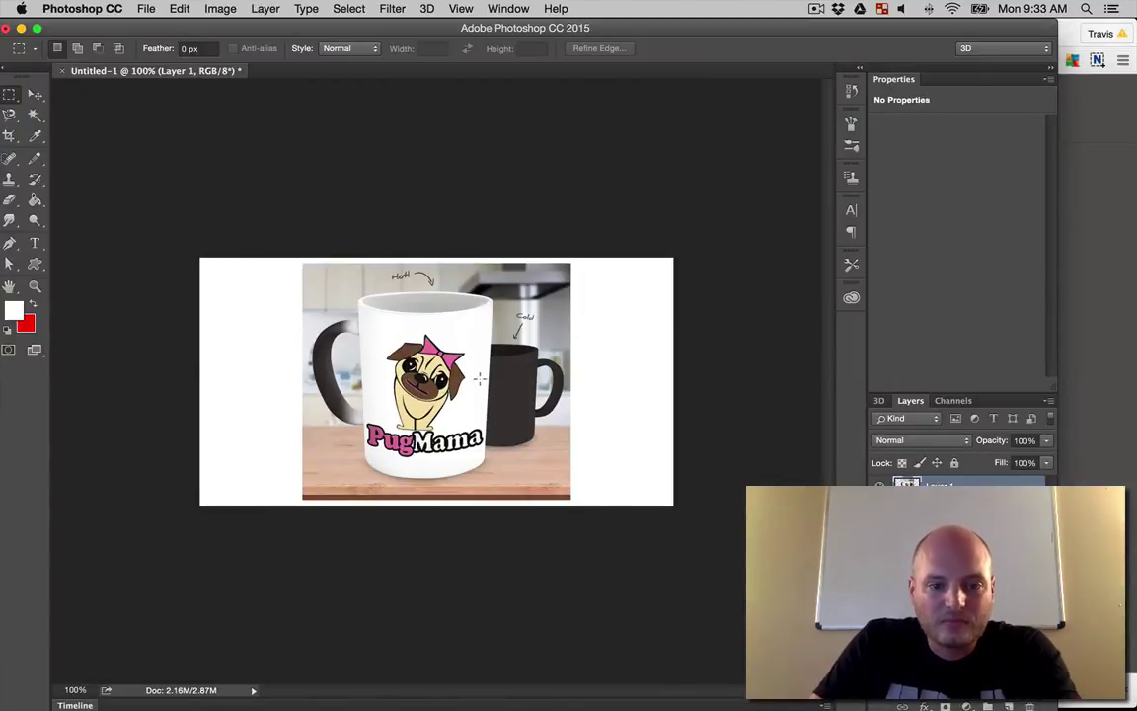
key(super+t)
mouse_move(571, 262)
mouse_down()
mouse_move(588, 240)
mouse_move(582, 254)
mouse_up()
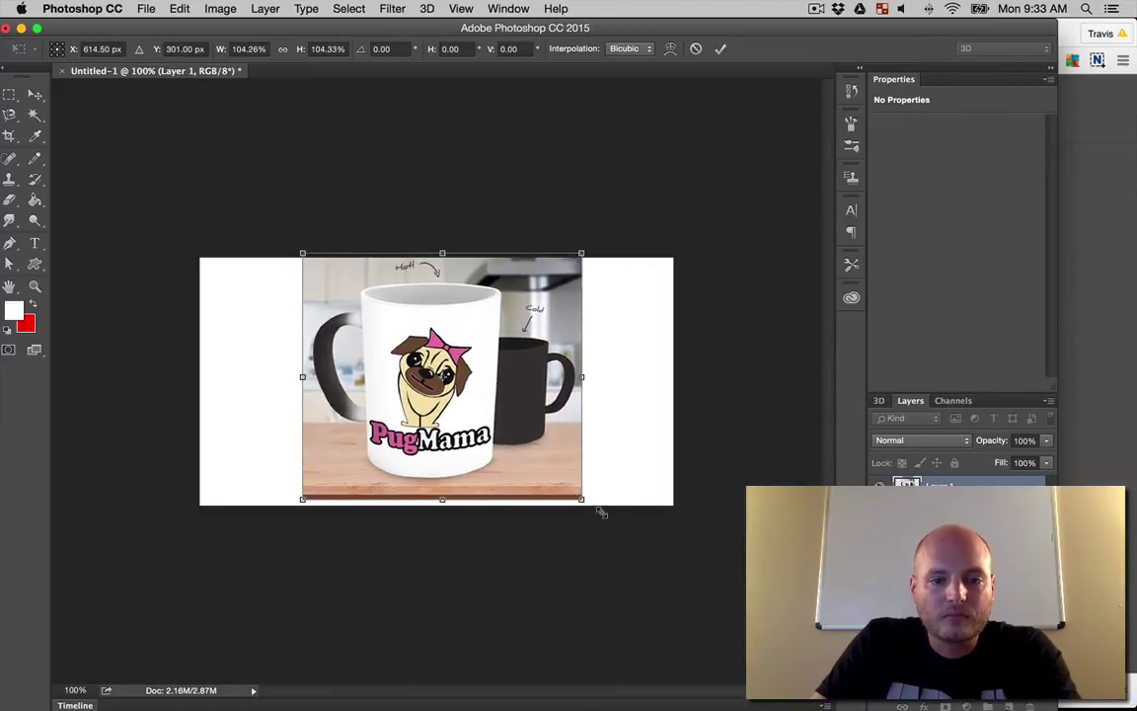
drag(580, 499, 606, 521)
key(Return)
key(v)
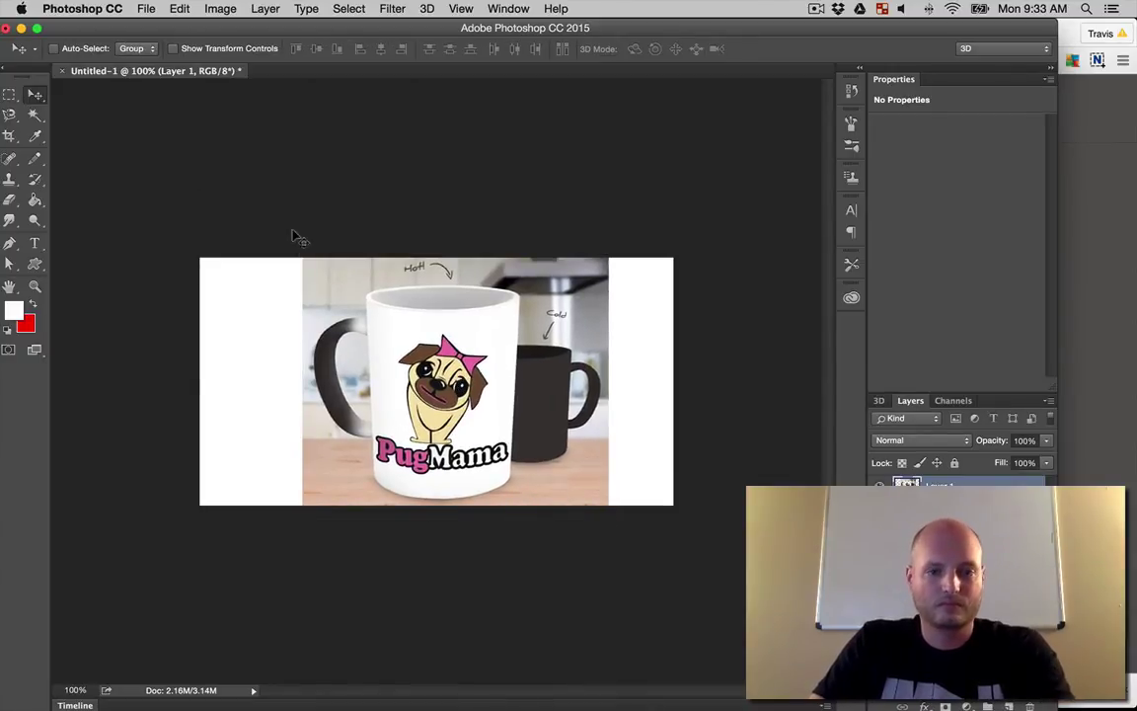
drag(424, 340, 377, 339)
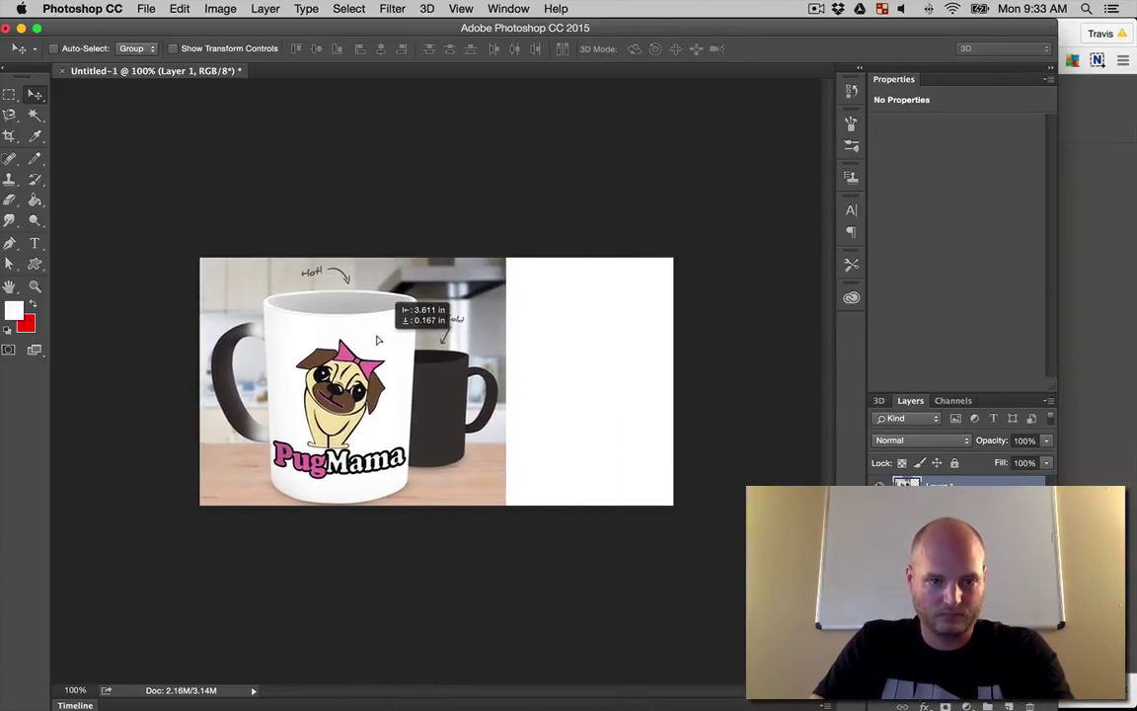
drag(377, 339, 376, 333)
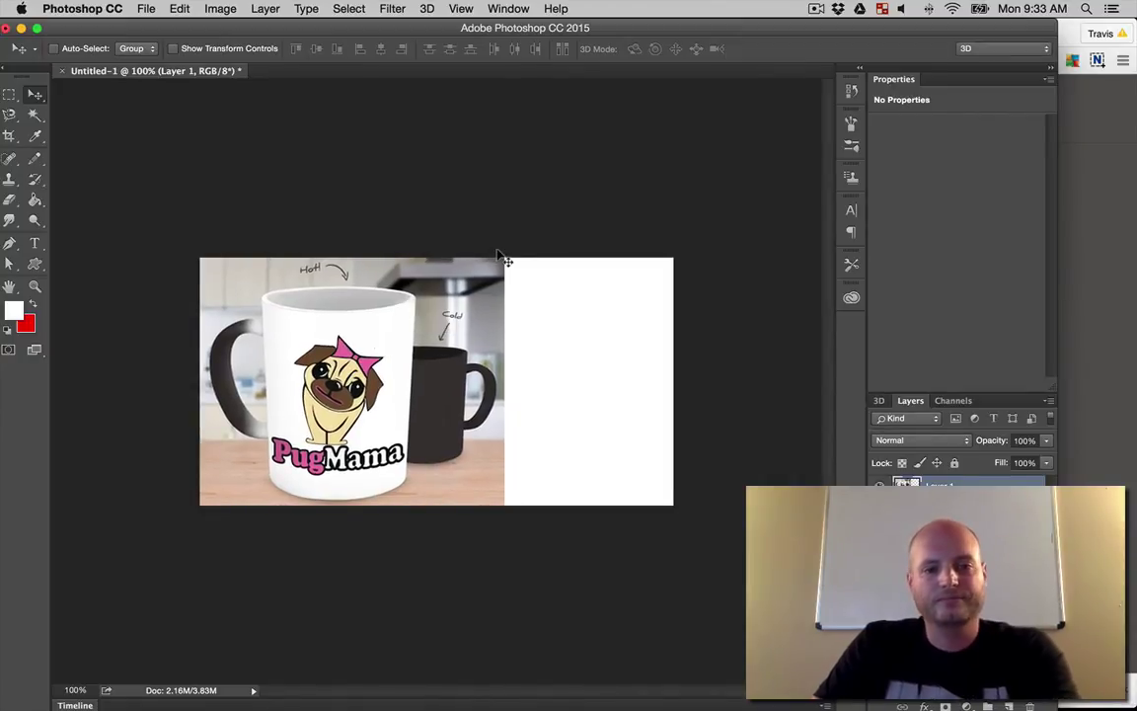
Create a new 1200 × 1200 pixel square document.
click(145, 8)
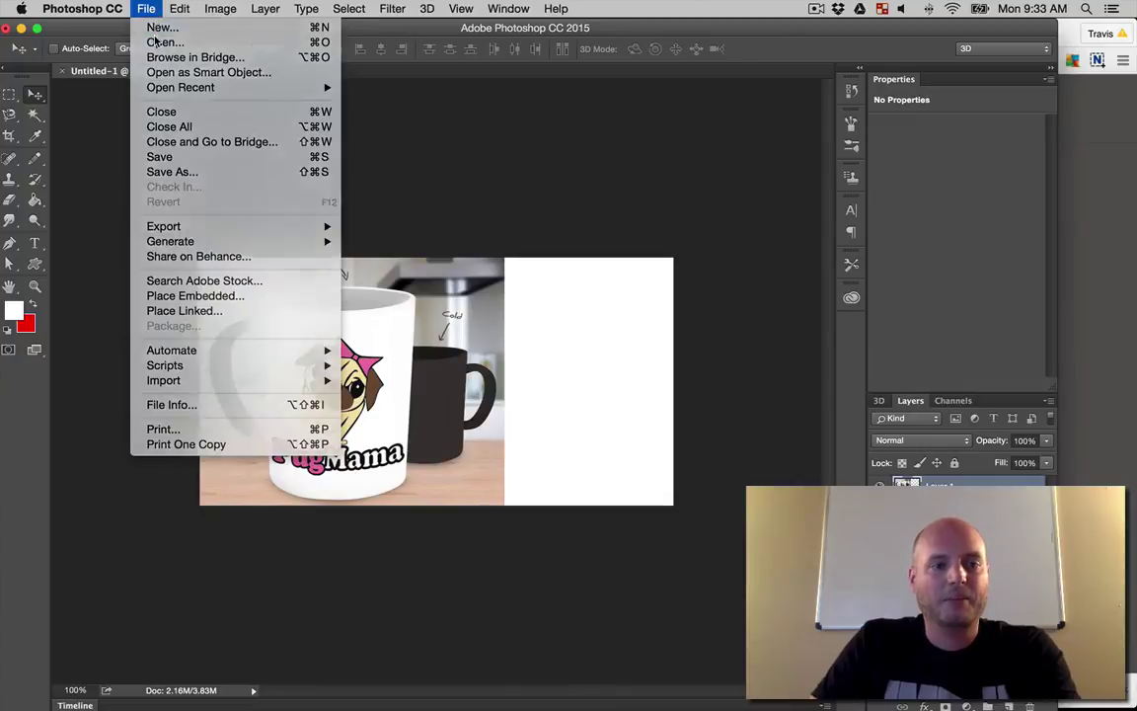
double_click(472, 248)
text(1200)
key(Tab)
text(1200)
key(Return)
Paste the mug image and enlarge it to fill the square canvas.
key(ctrl+v)
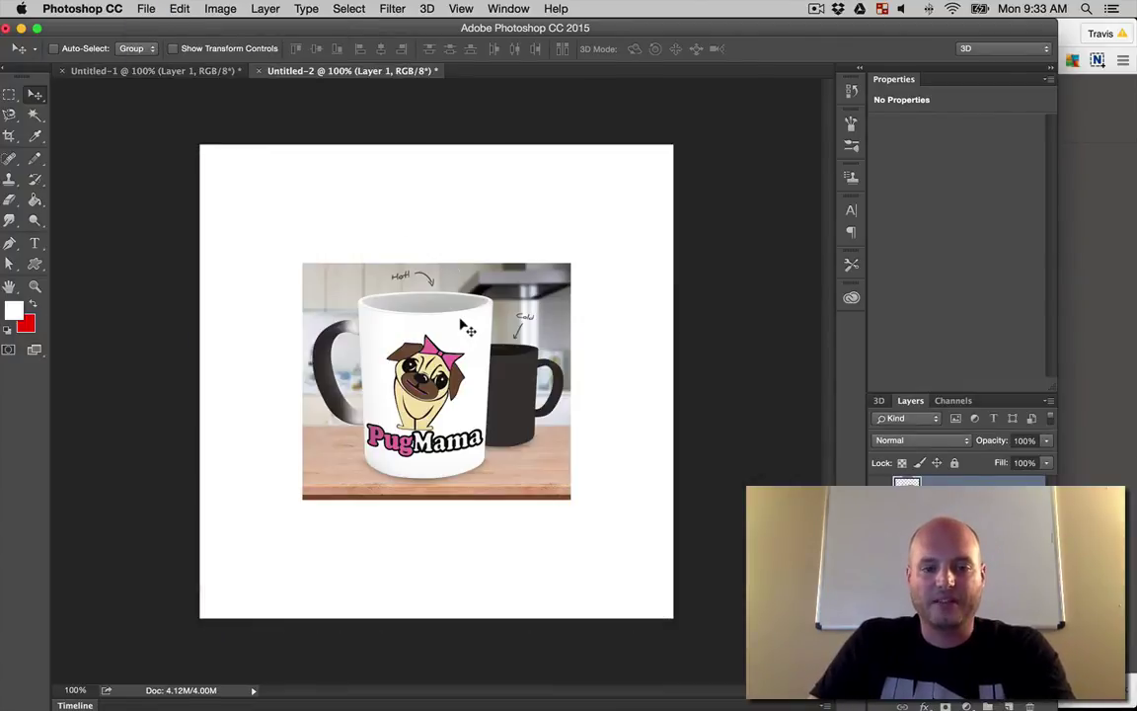
key(ctrl+t)
drag(567, 262, 707, 143)
drag(312, 490, 183, 628)
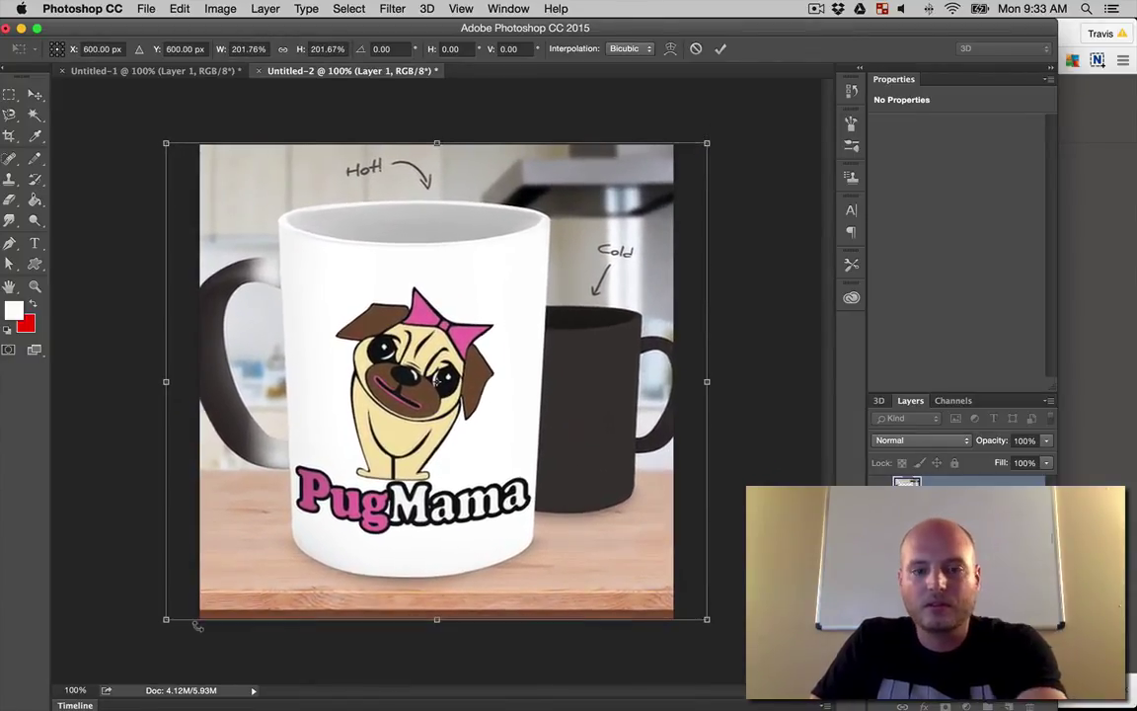
key(Return)
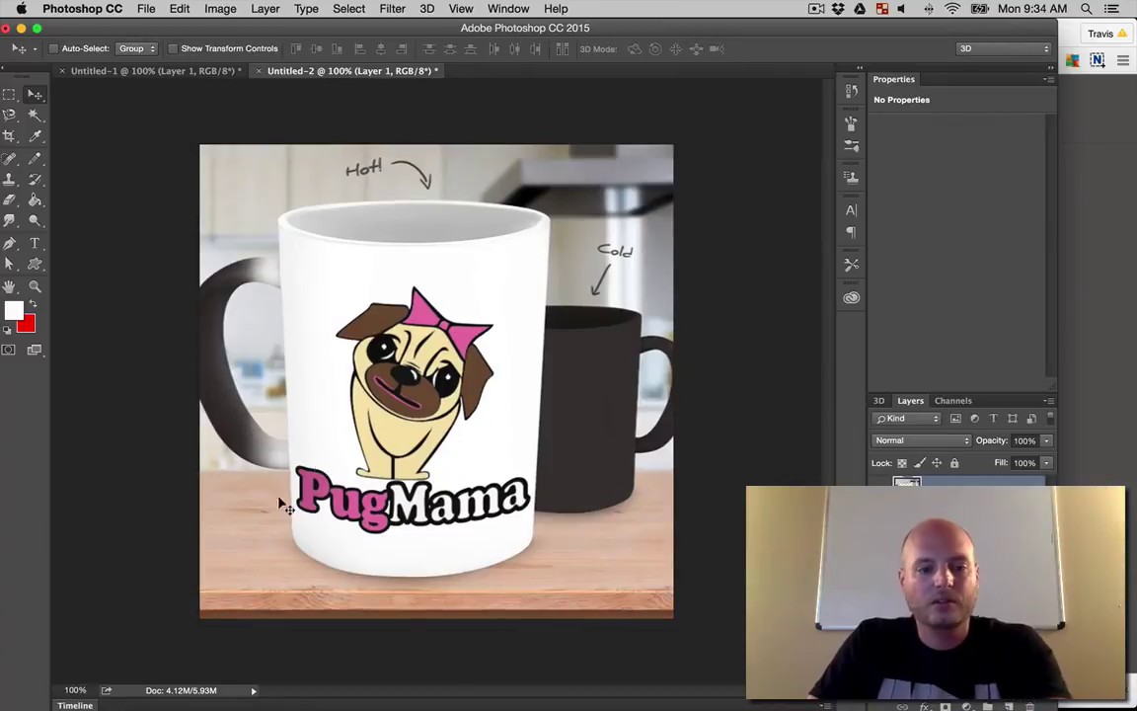
Save the image as a JPEG named pugmamamug.
click(146, 9)
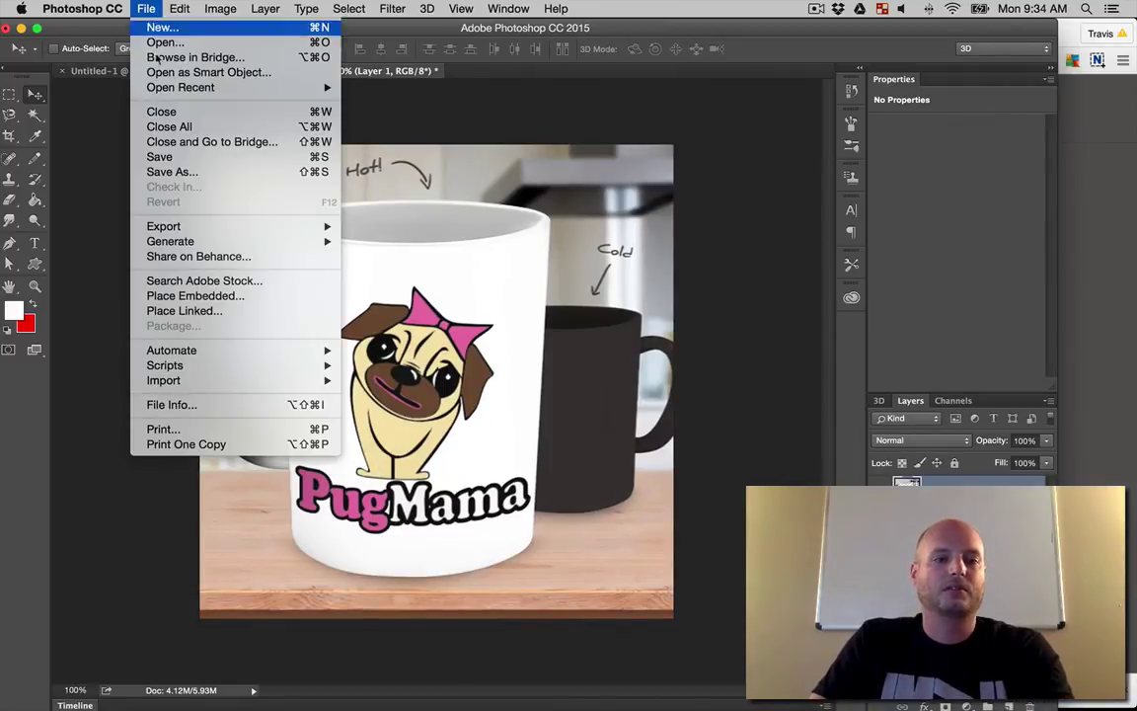
click(166, 174)
text(pugmamamug)
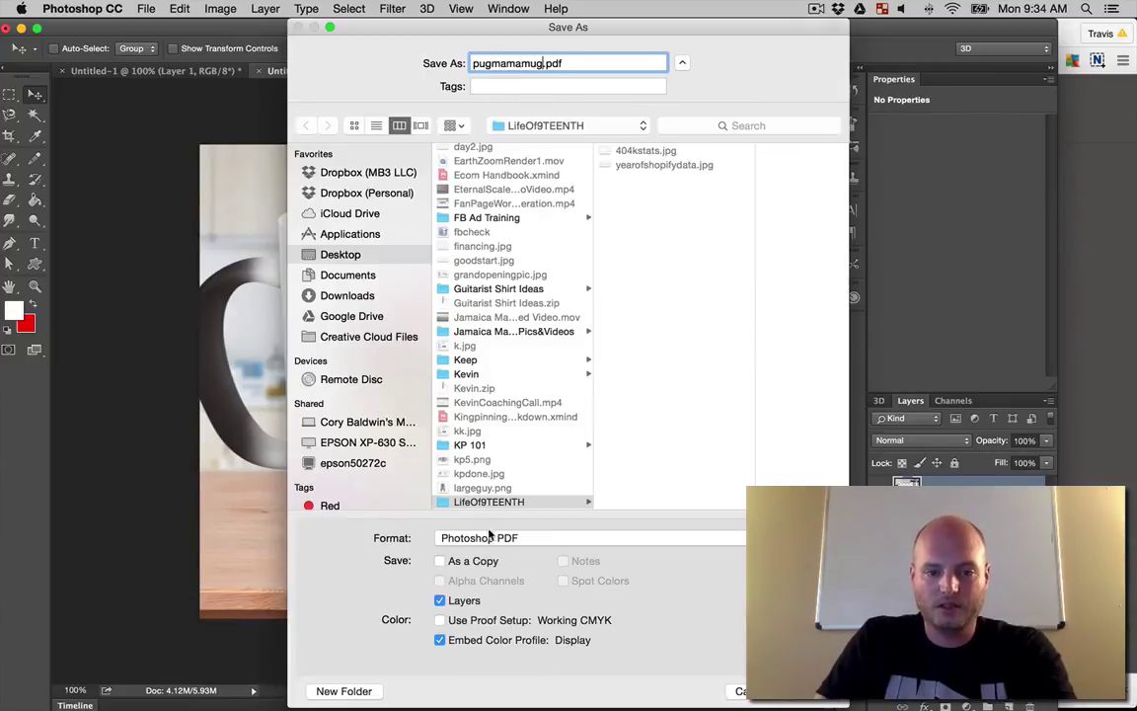
click(487, 537)
click(457, 464)
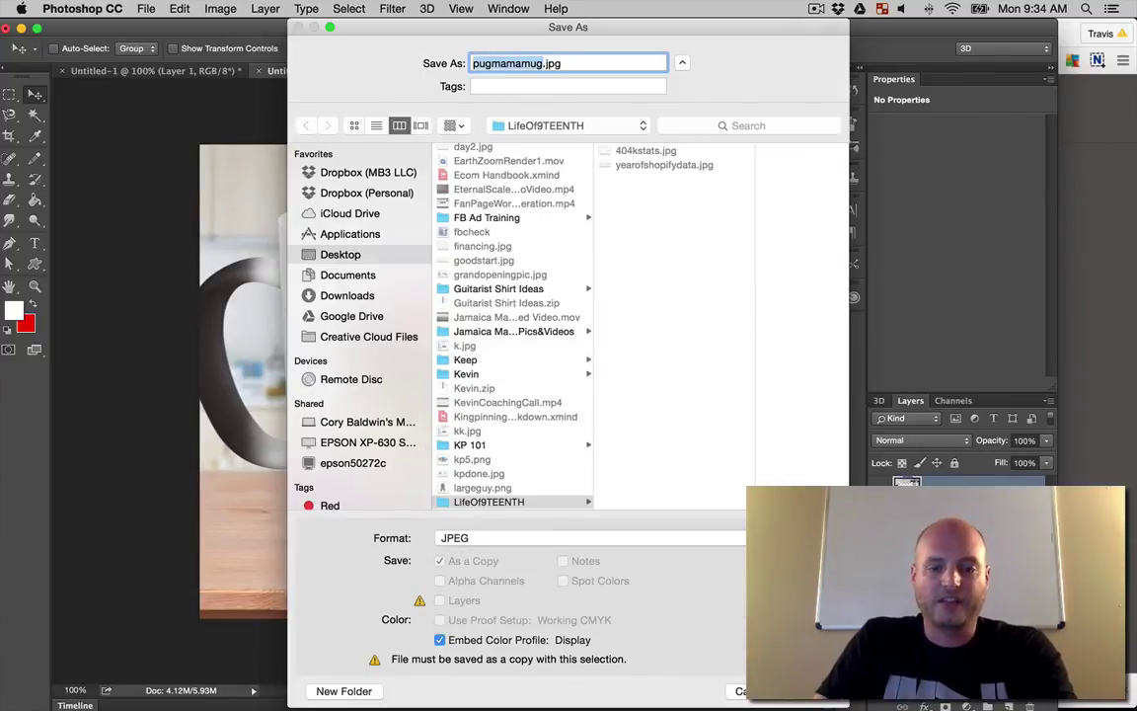
key(Return)
key(Return)
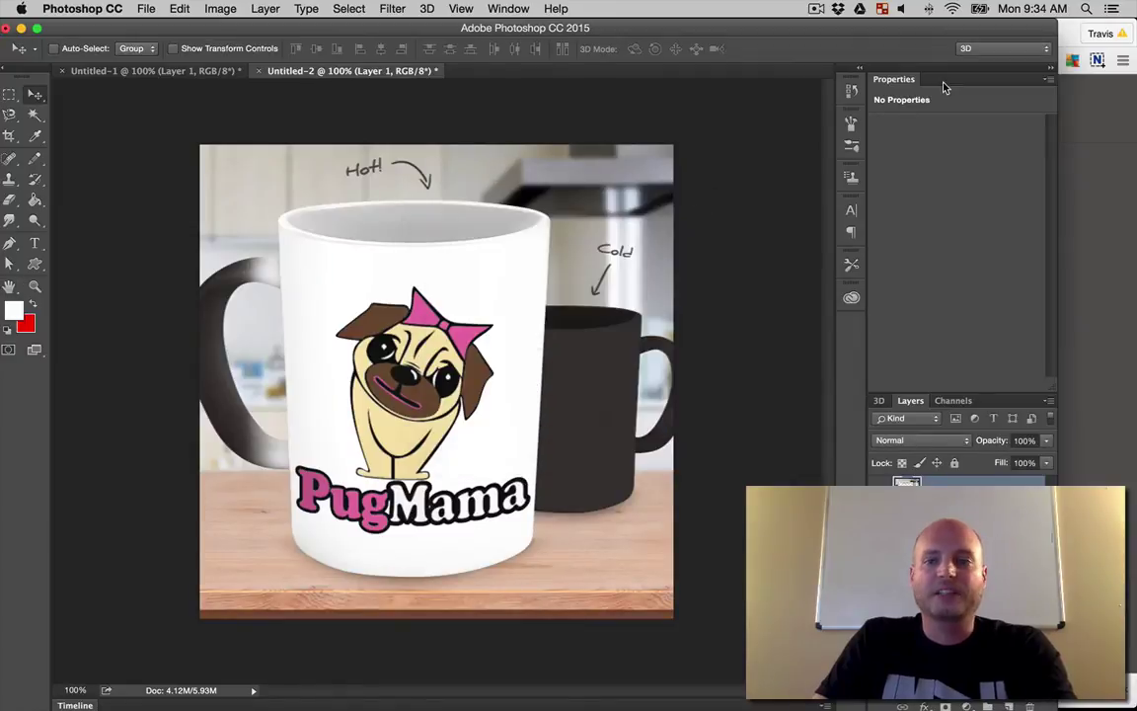
Load Business Manager in a new tab and open the Pugs Are Awesome page.
click(1073, 44)
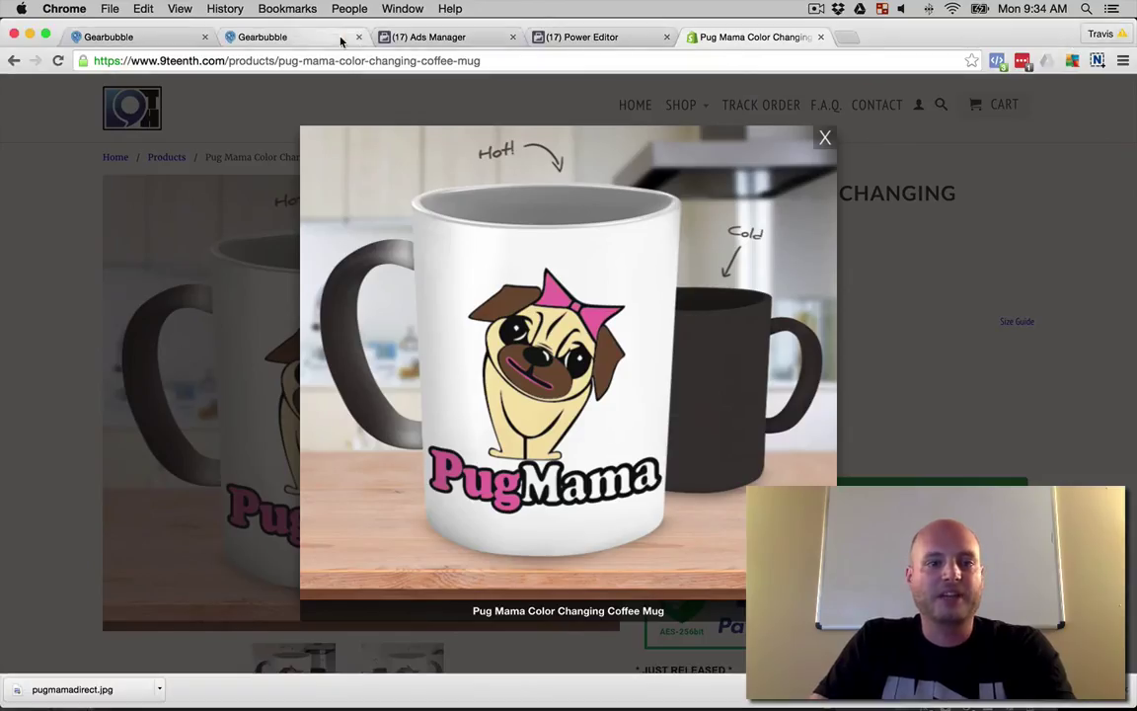
click(847, 38)
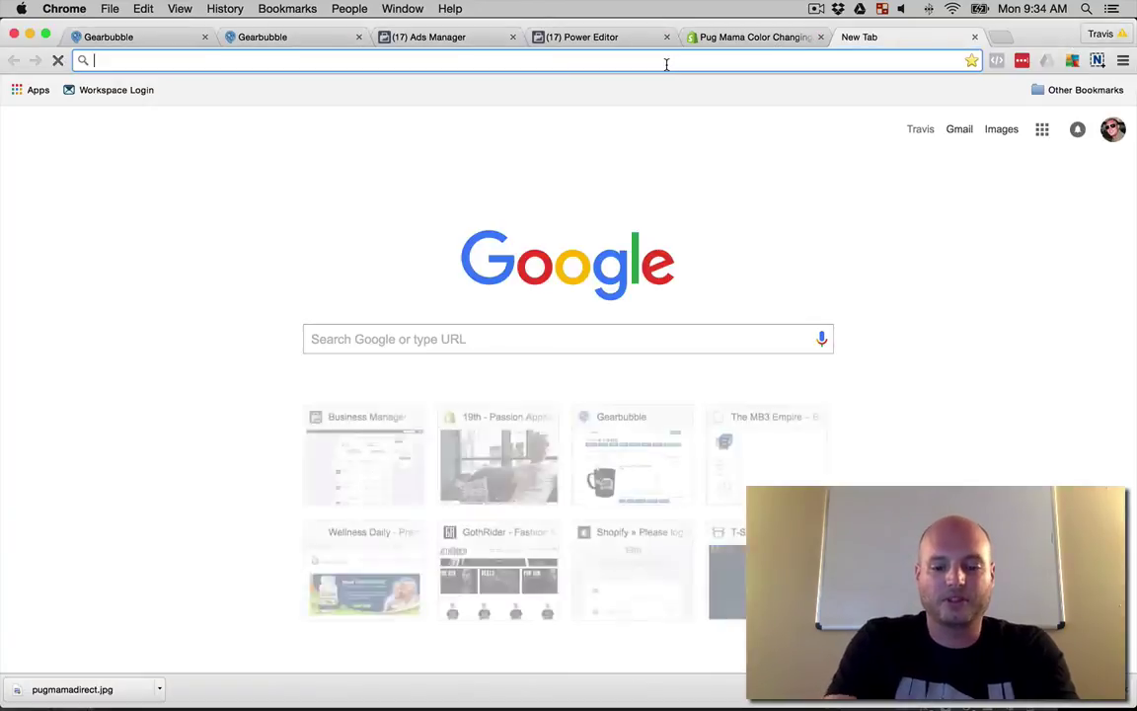
text(buys)
key(BackSpace)
key(BackSpace)
key(Down)
key(Return)
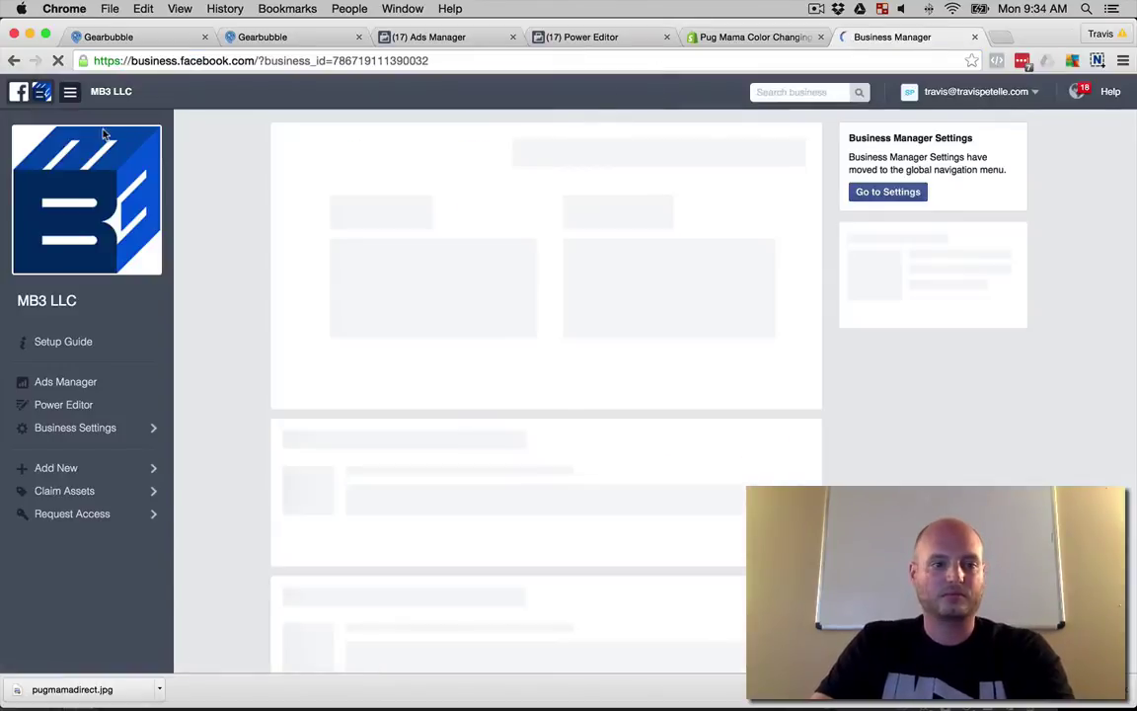
click(711, 382)
text(pug)
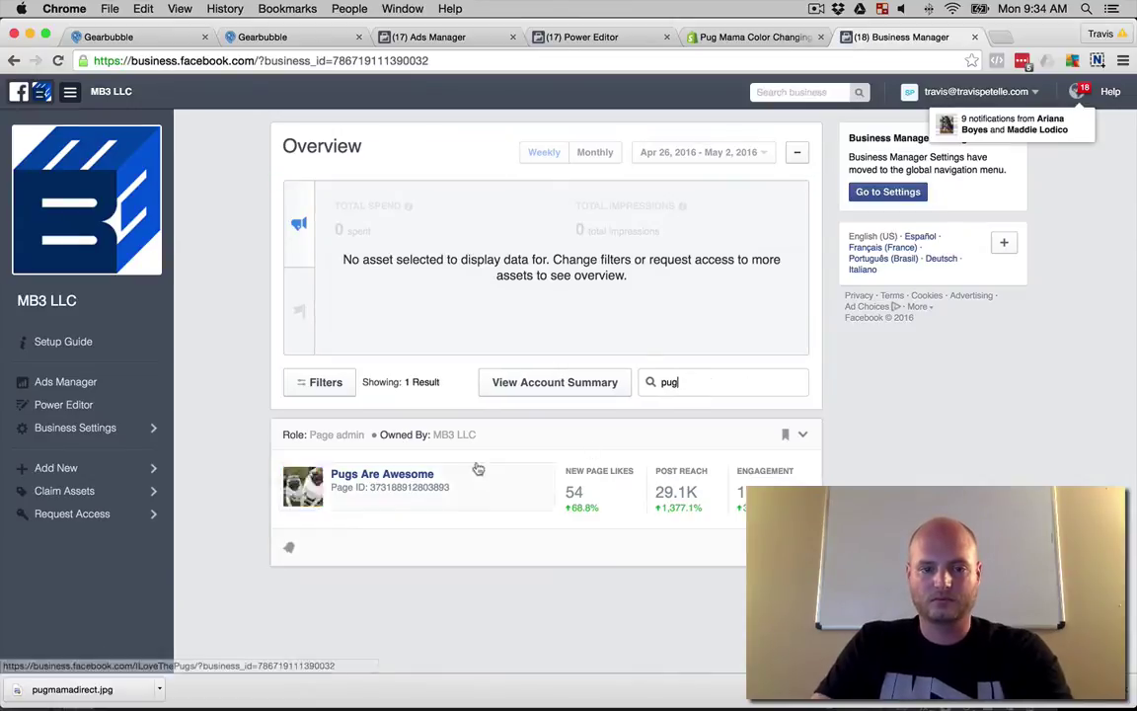
click(416, 478)
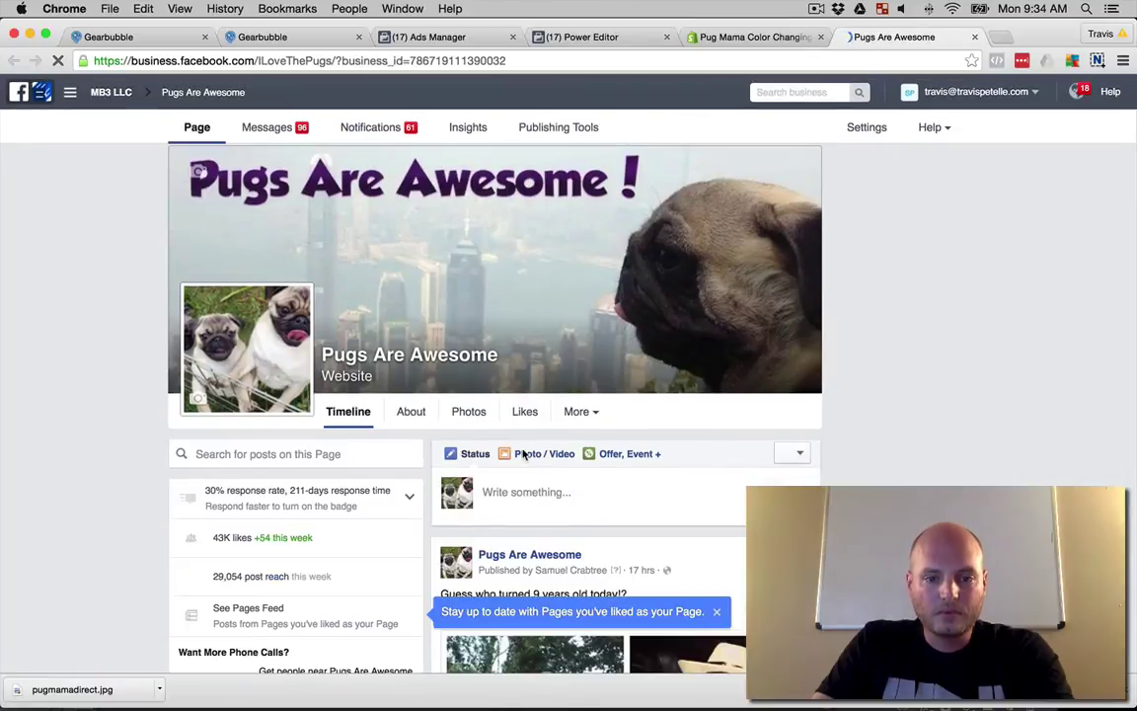
Start a photo post and upload pugmamadirect.jpg.
click(557, 455)
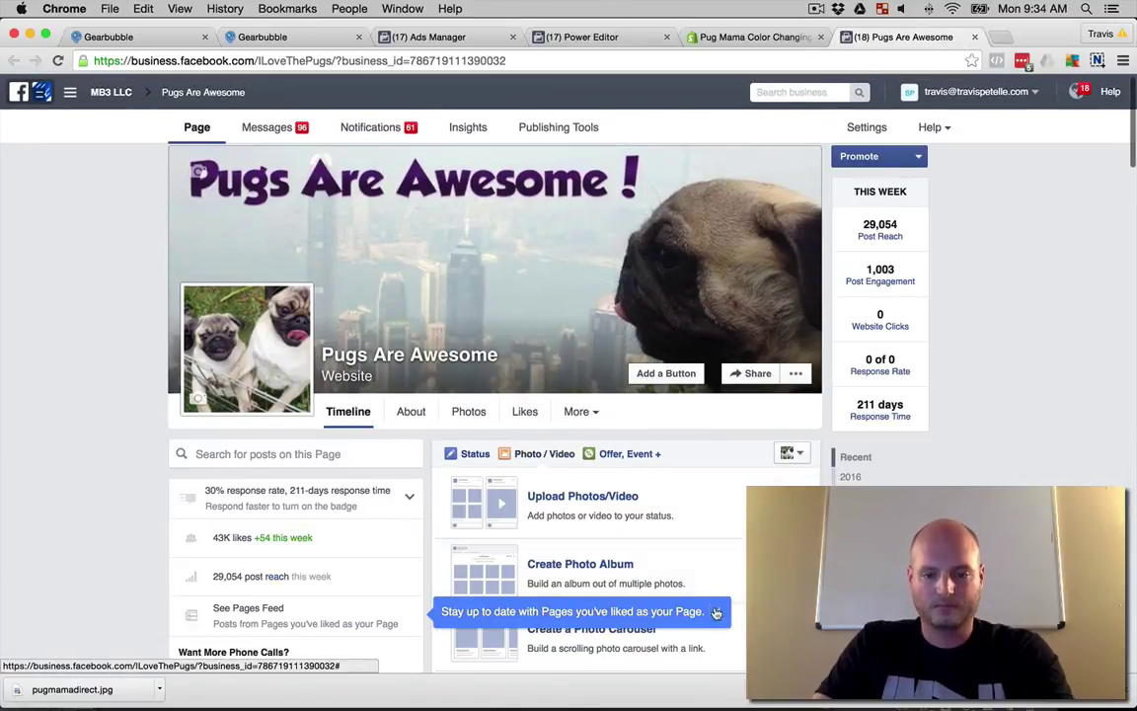
click(566, 504)
scroll(518, 218, down, 10)
scroll(542, 375, up, 2)
click(496, 340)
key(Return)
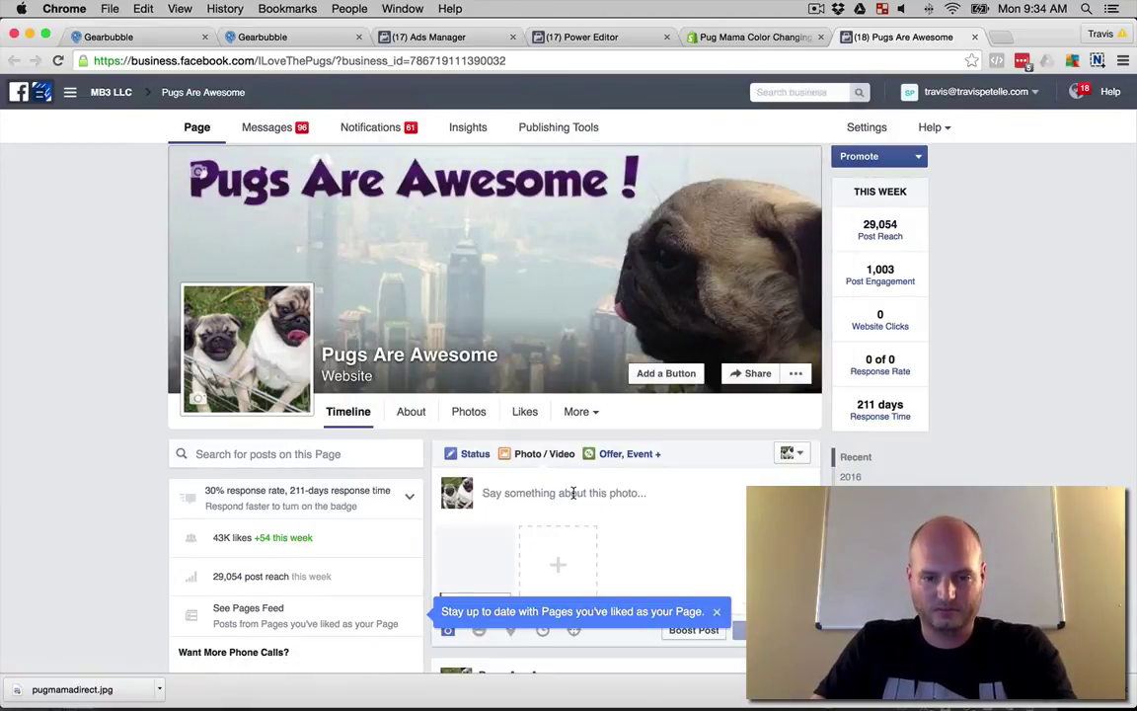
Write the post caption offering 5% off with coupon code PUGAWESOMENESS.
text(Check out this awe)
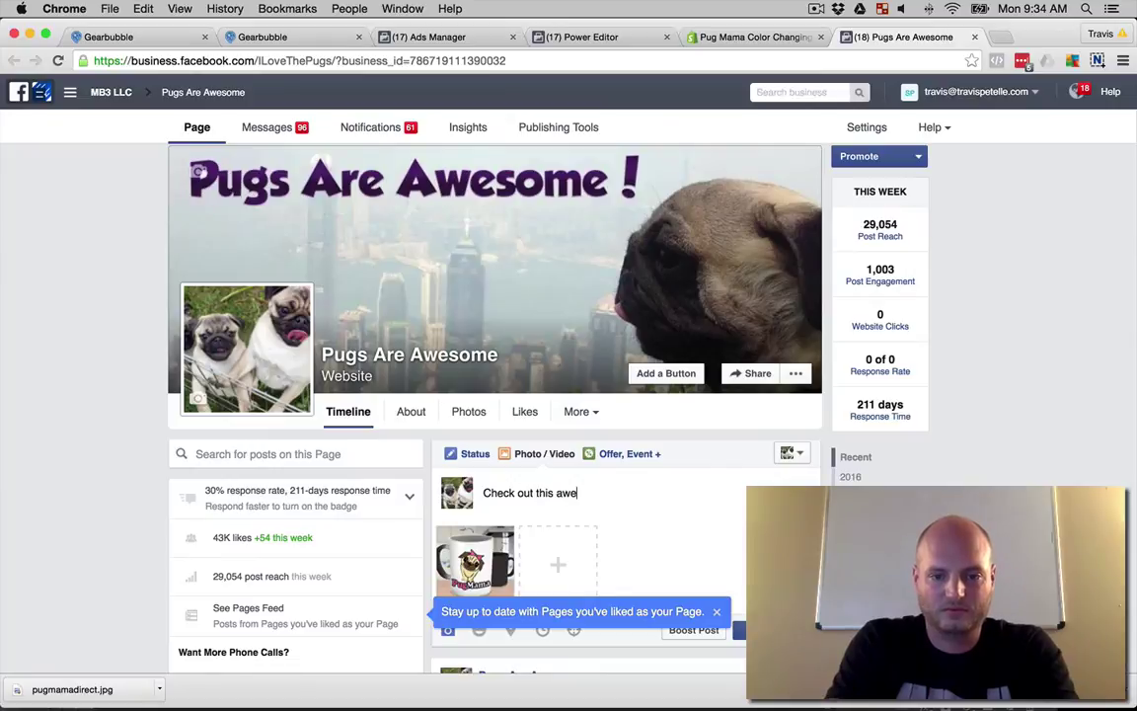
text(some color cahnging)
key(super+a)
text(Don)
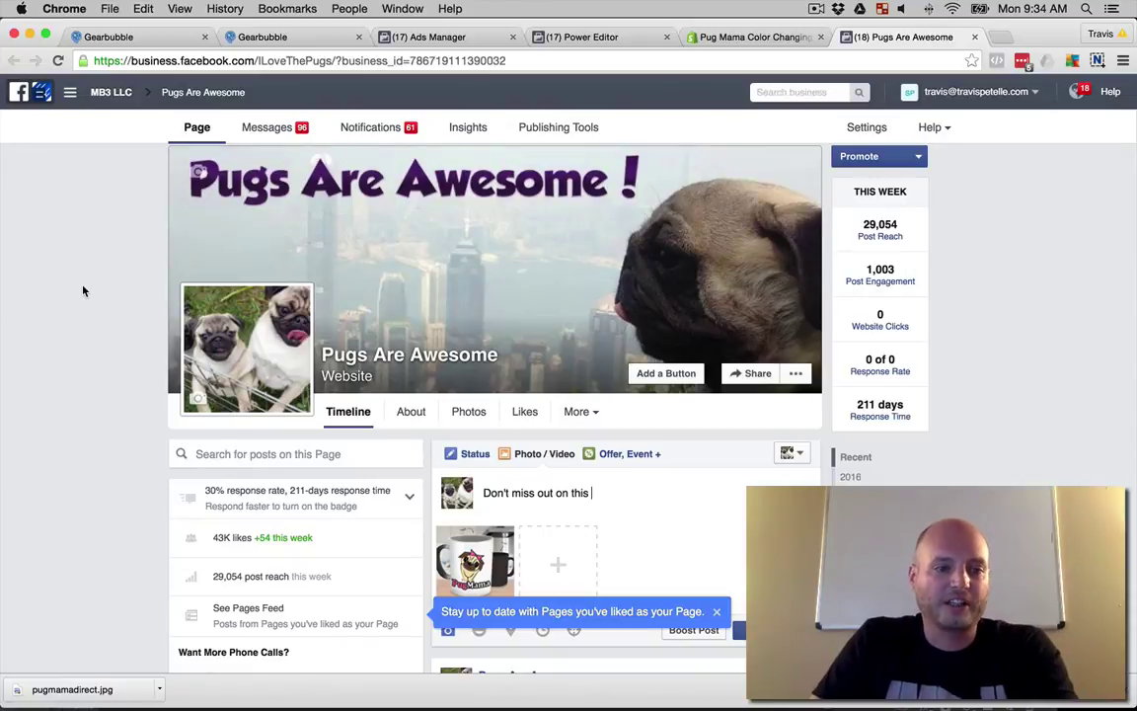
scroll(83, 291, down, 3)
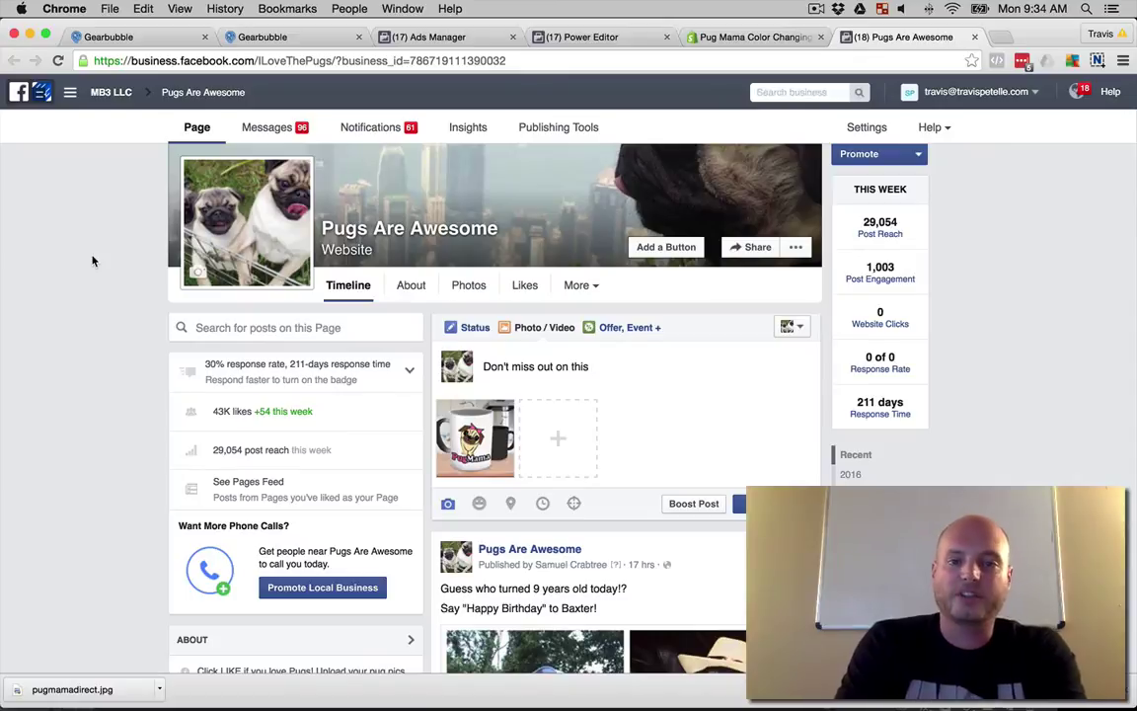
text(one!  Use the coupon code)
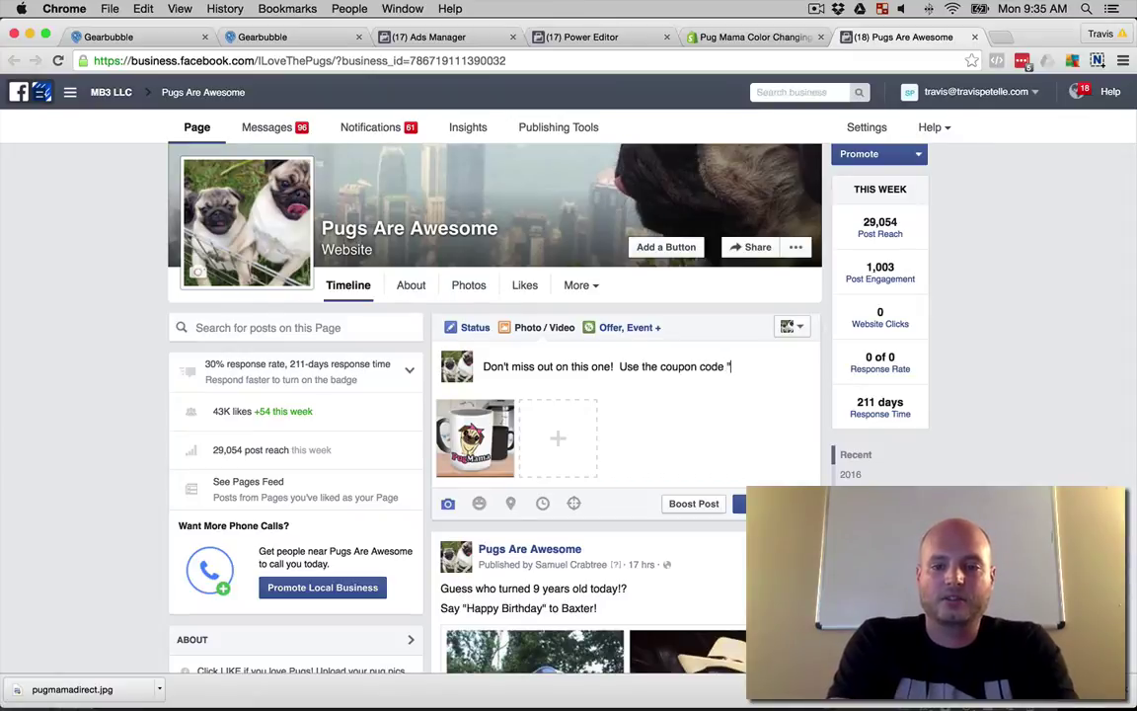
text(PUGLY)
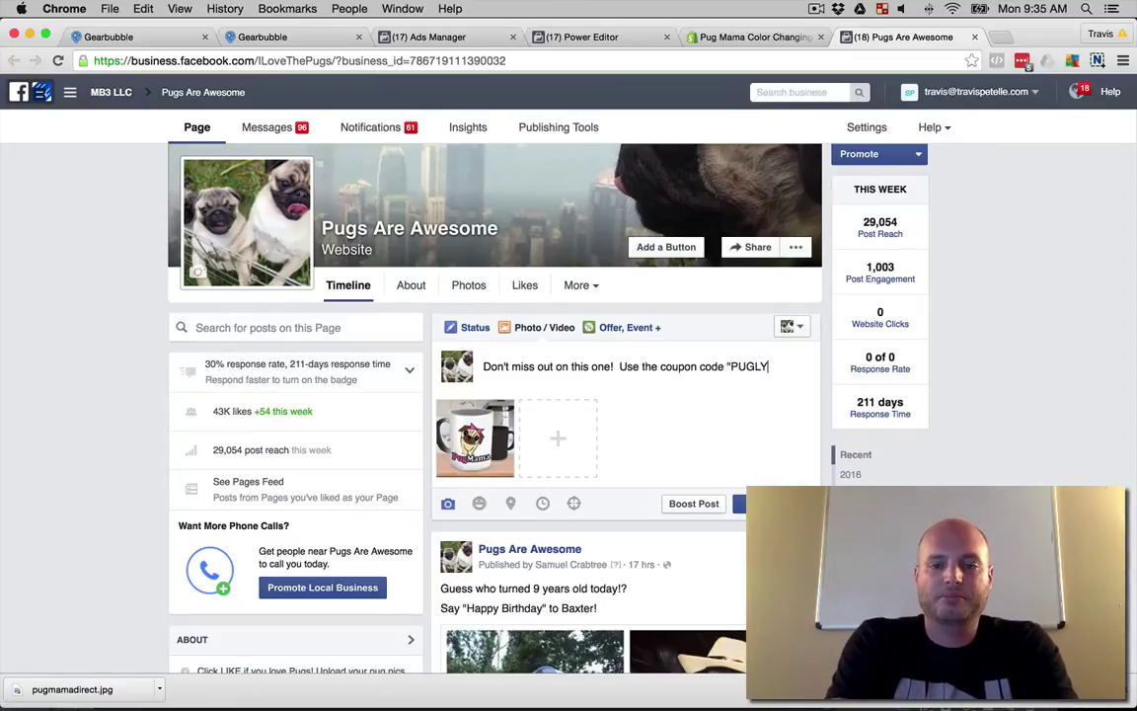
key(BackSpace)
key(BackSpace)
text(AWESOMENESS" to receive 5% off your orde)
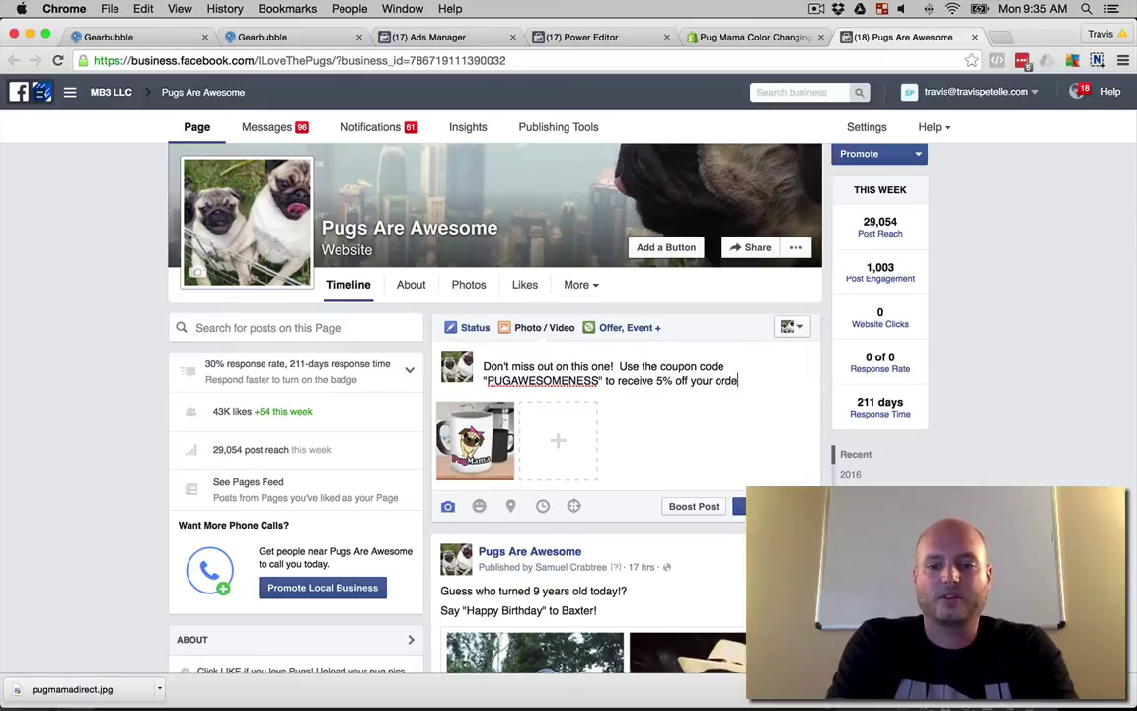
key(Return)
key(Return)
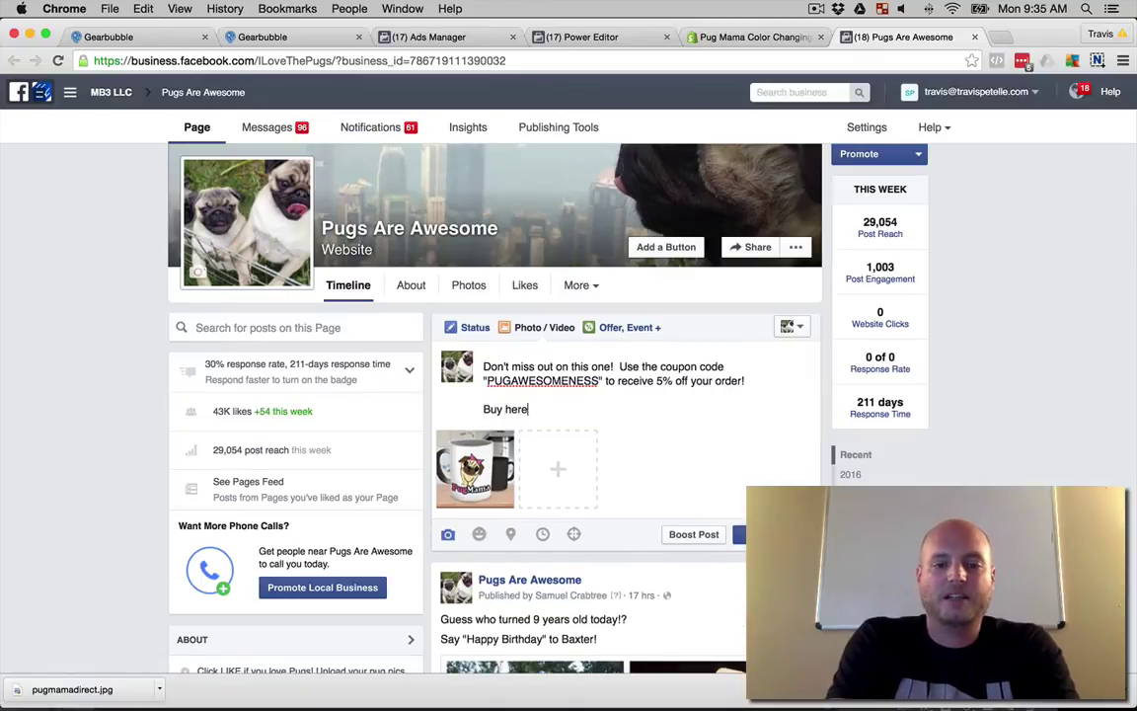
Copy the Pug Mama product page URL and paste it into the post after 'Buy here:'.
click(751, 39)
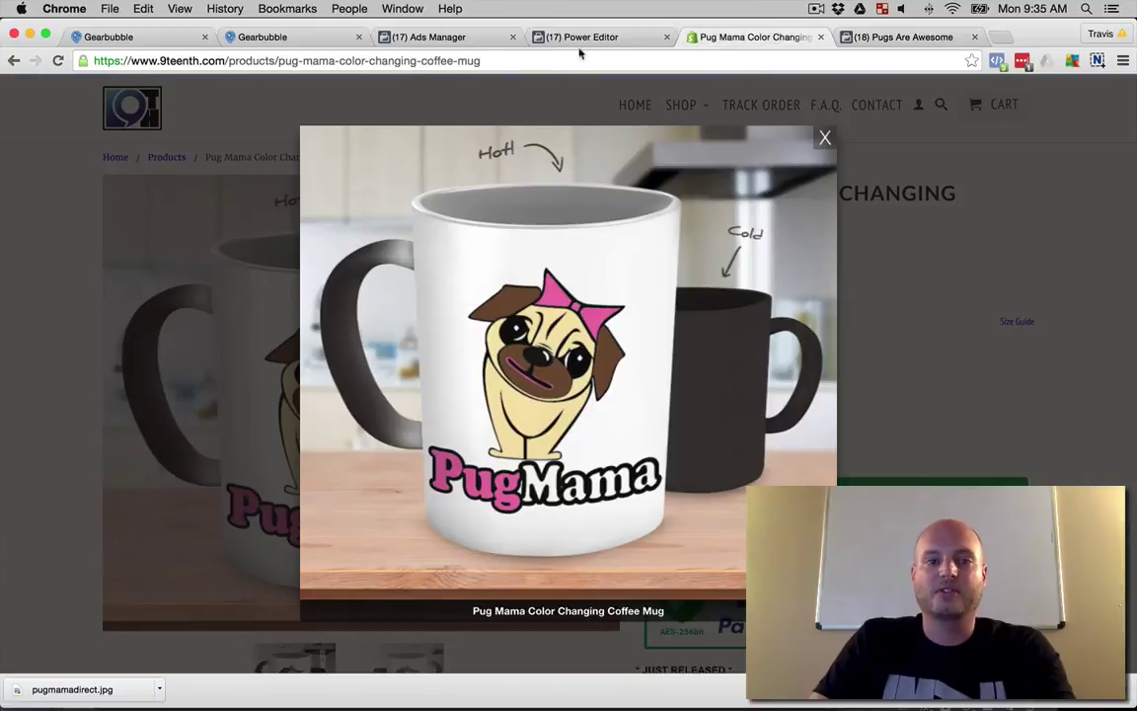
click(389, 55)
key(super+c)
click(899, 36)
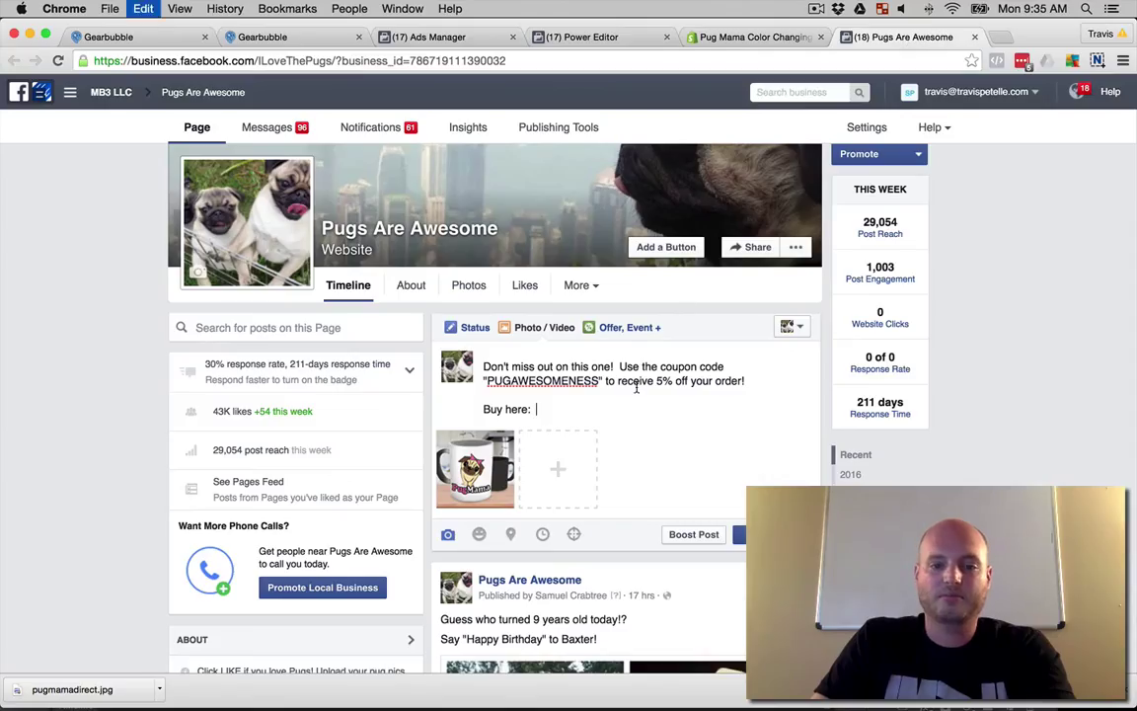
key(super+v)
key(Return)
key(Return)
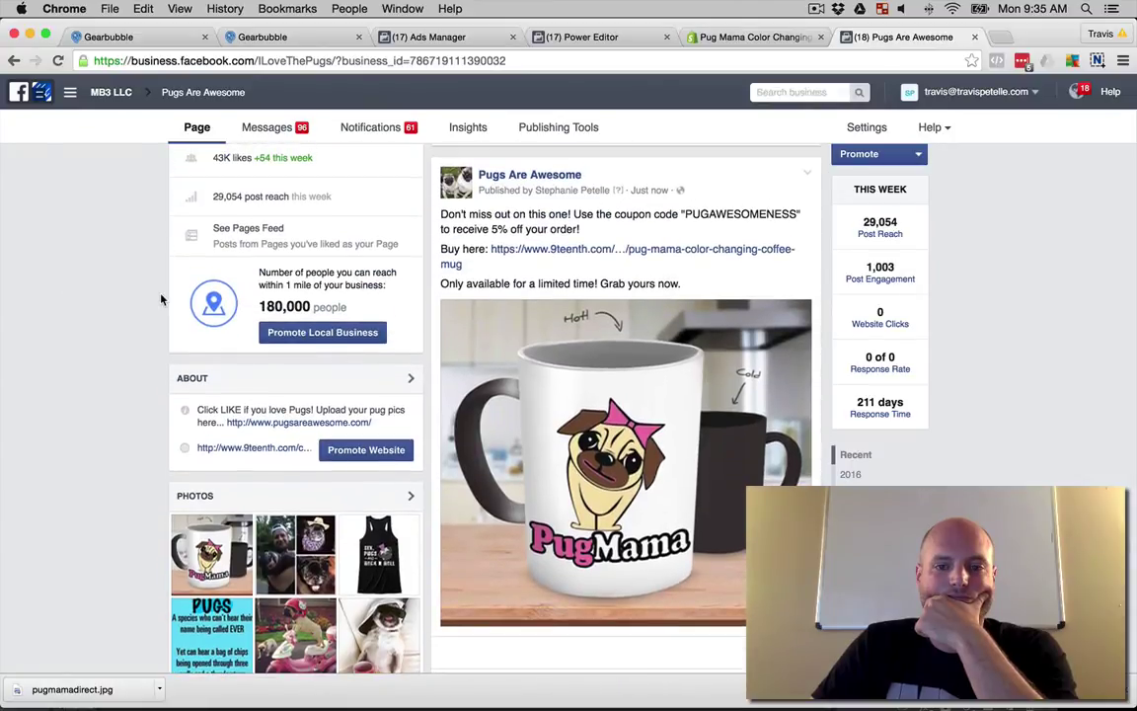
Copy the new post's ID and enter it as the Mug Pic ad's existing post.
click(648, 192)
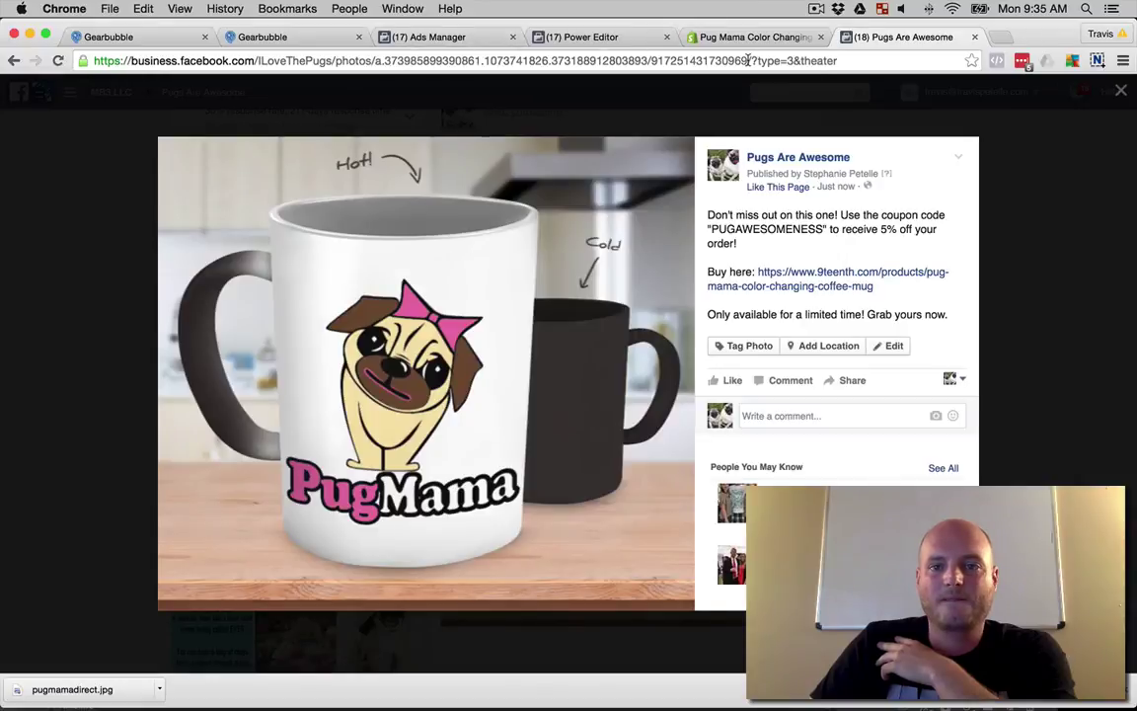
drag(748, 62, 651, 62)
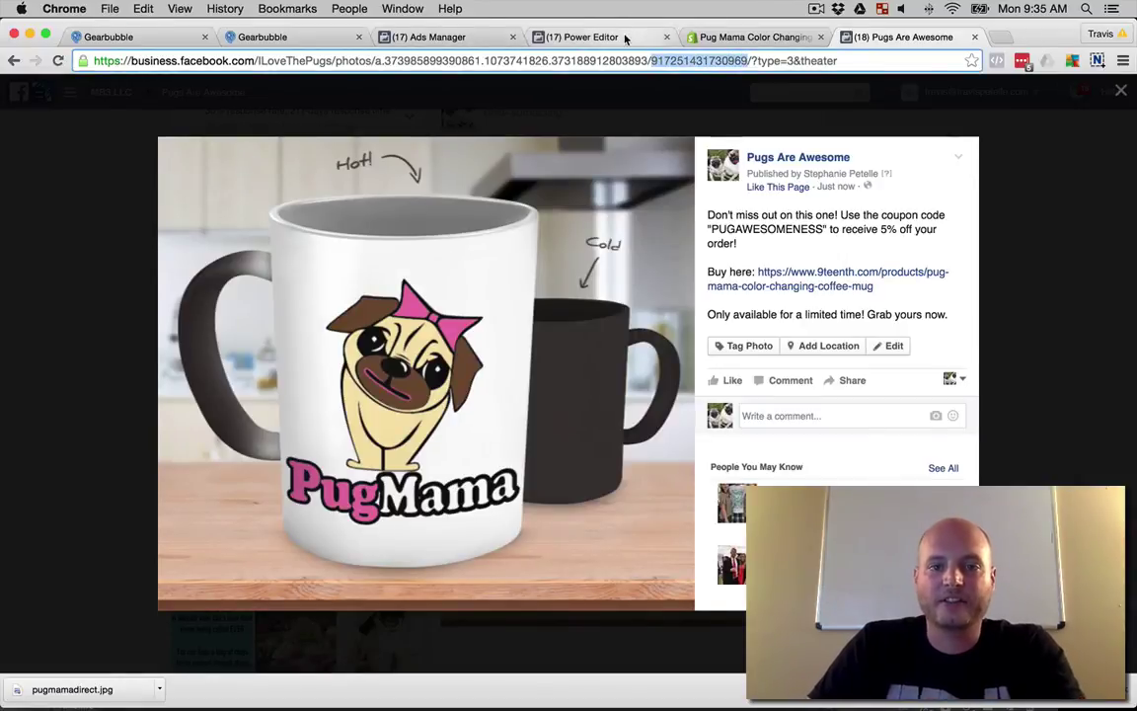
click(625, 38)
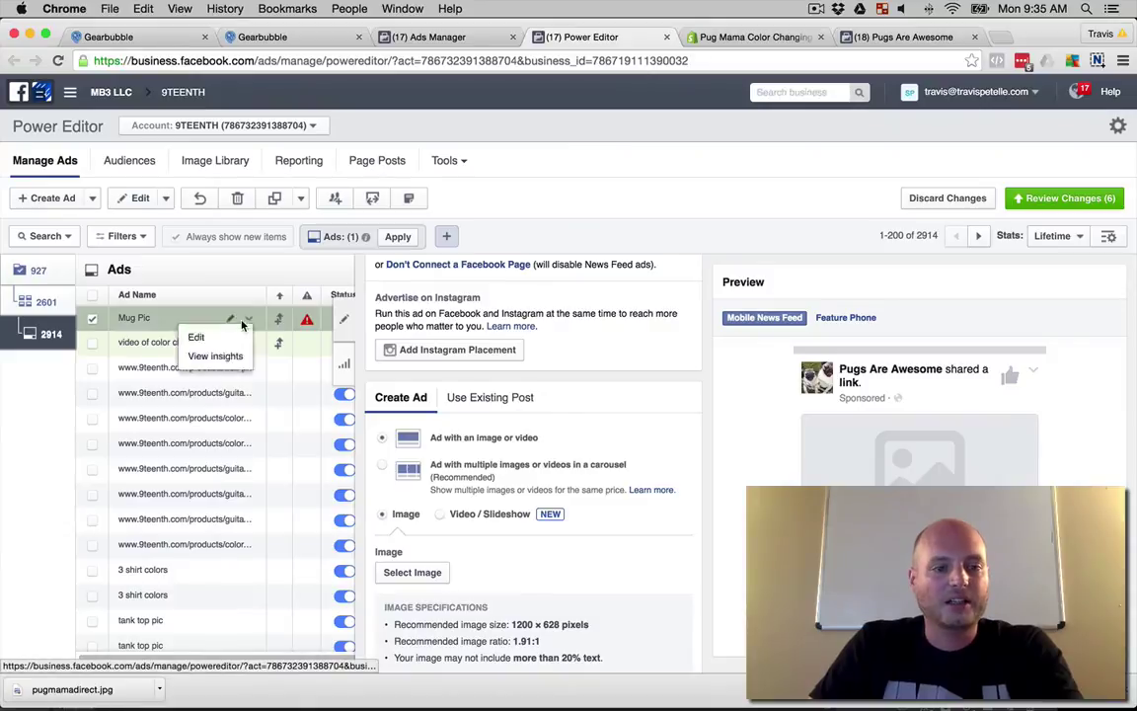
click(500, 397)
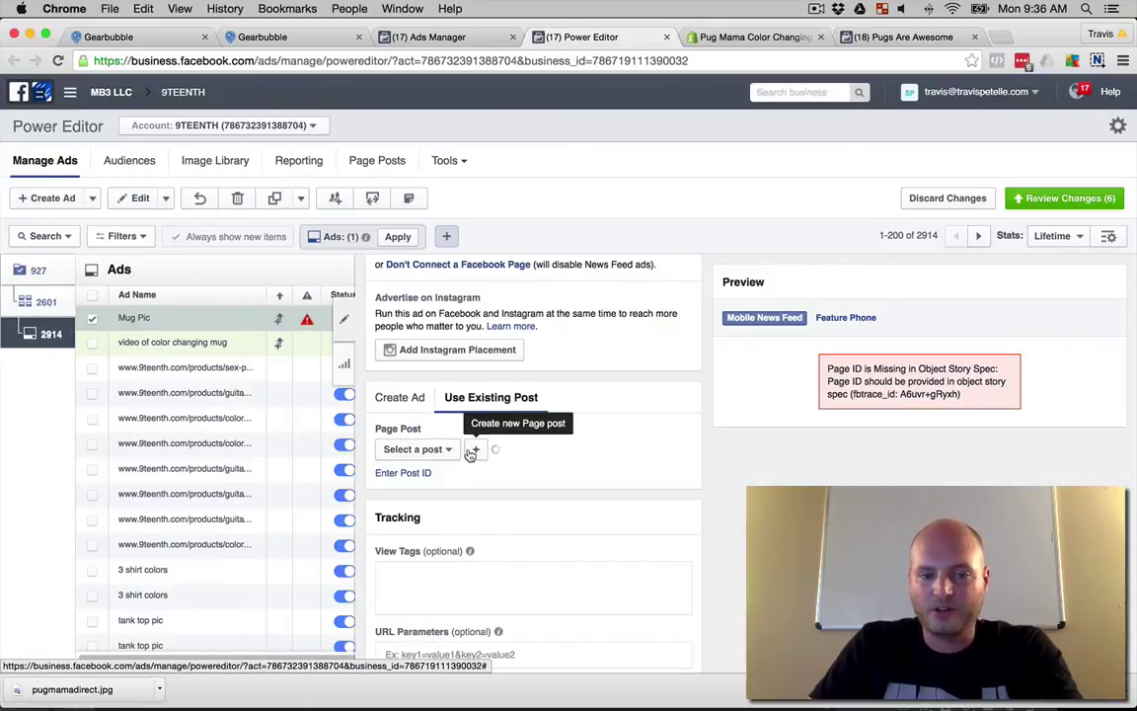
click(415, 450)
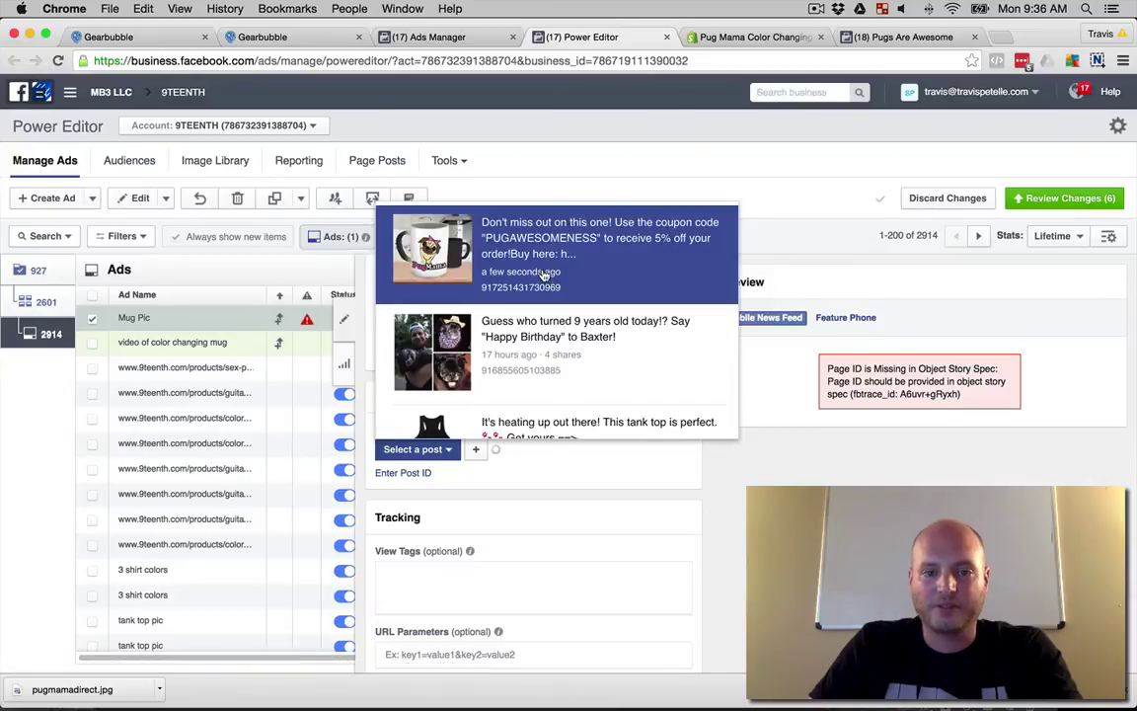
click(413, 480)
click(412, 474)
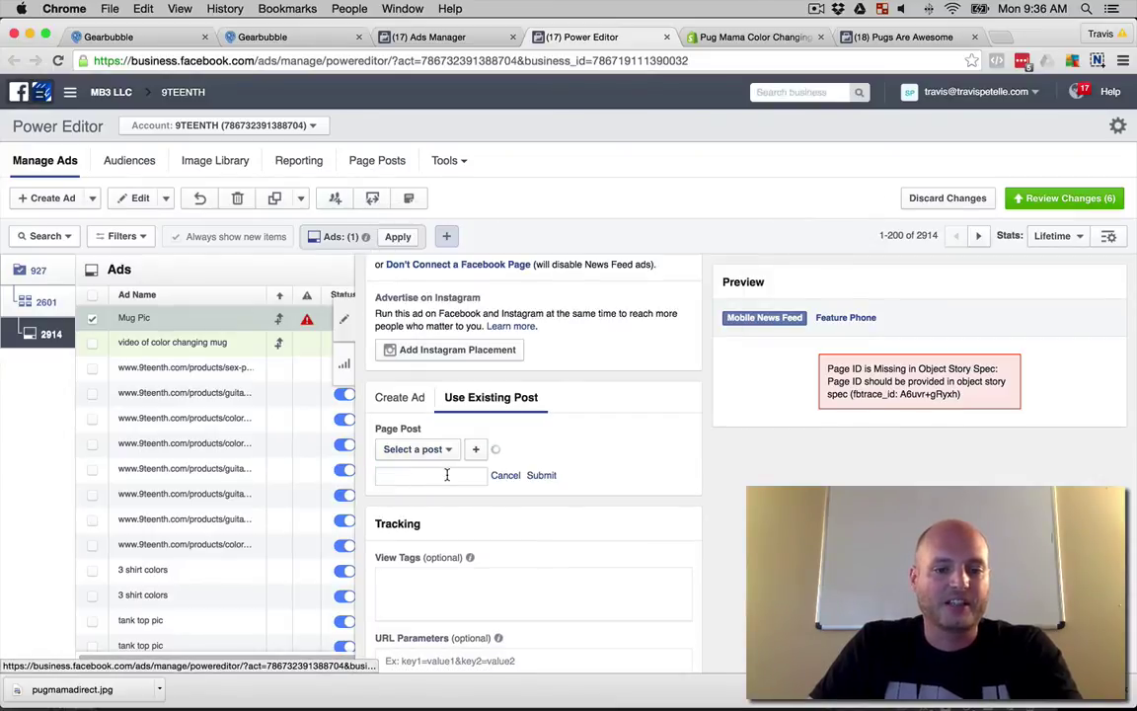
key(super+v)
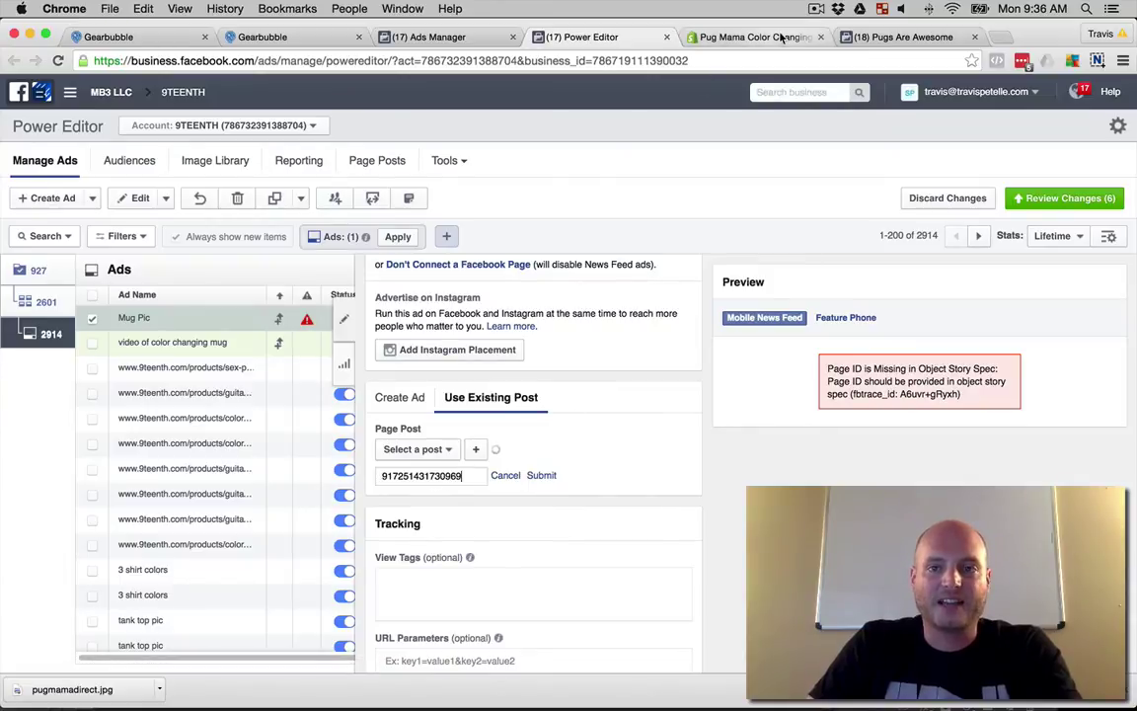
Reselect the post ID from the photo page address and return to the ad editor.
click(721, 37)
click(868, 37)
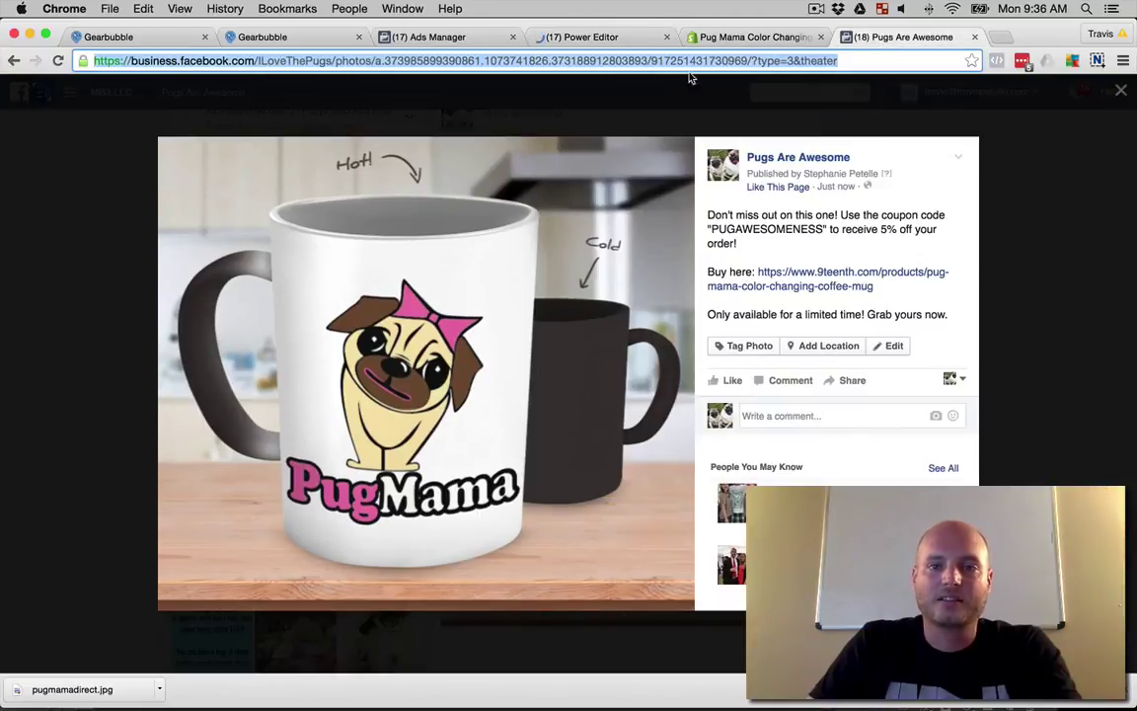
drag(749, 61, 651, 61)
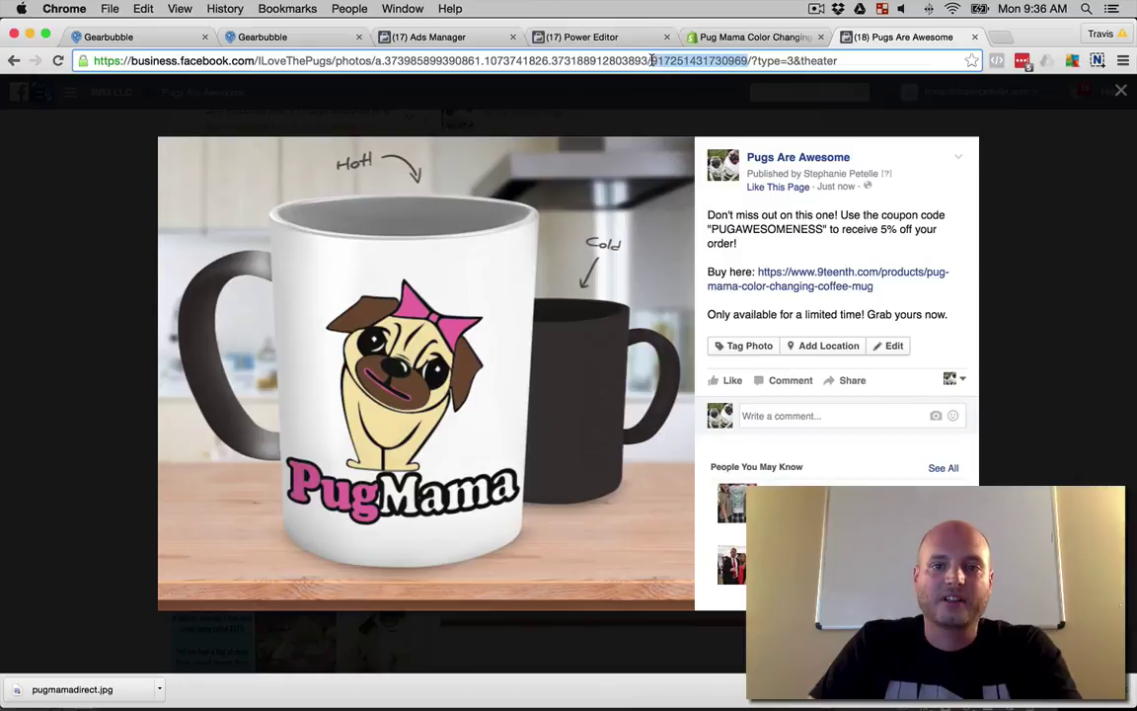
click(730, 37)
click(633, 36)
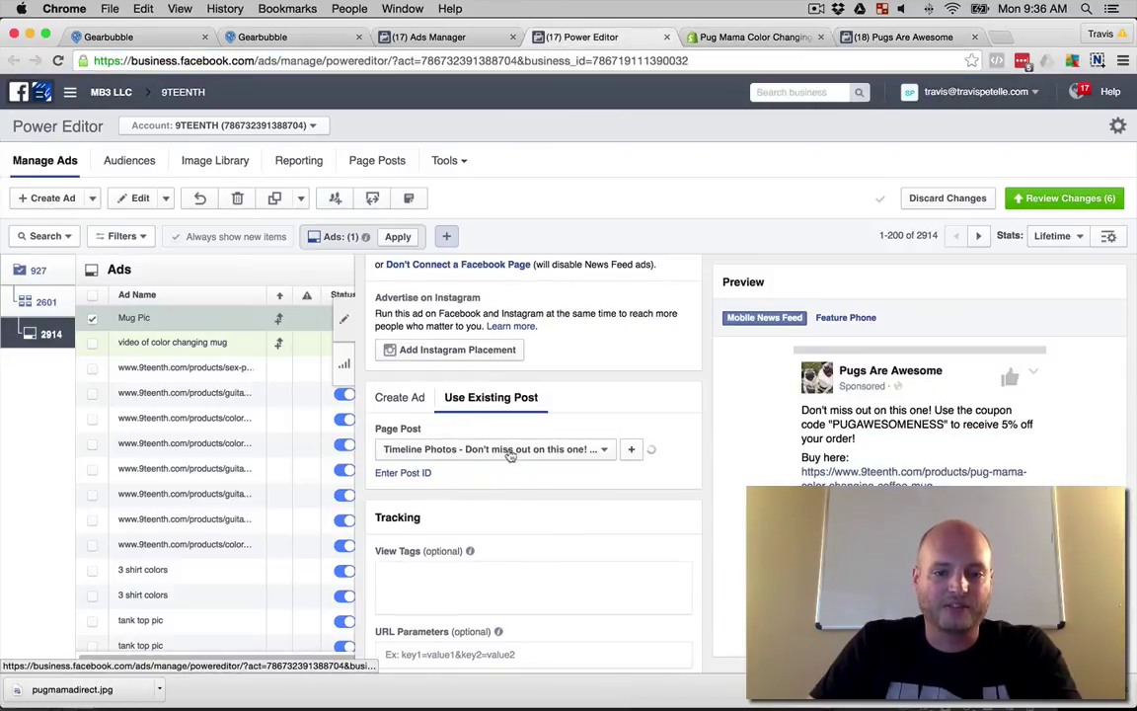
scroll(731, 387, down, 4)
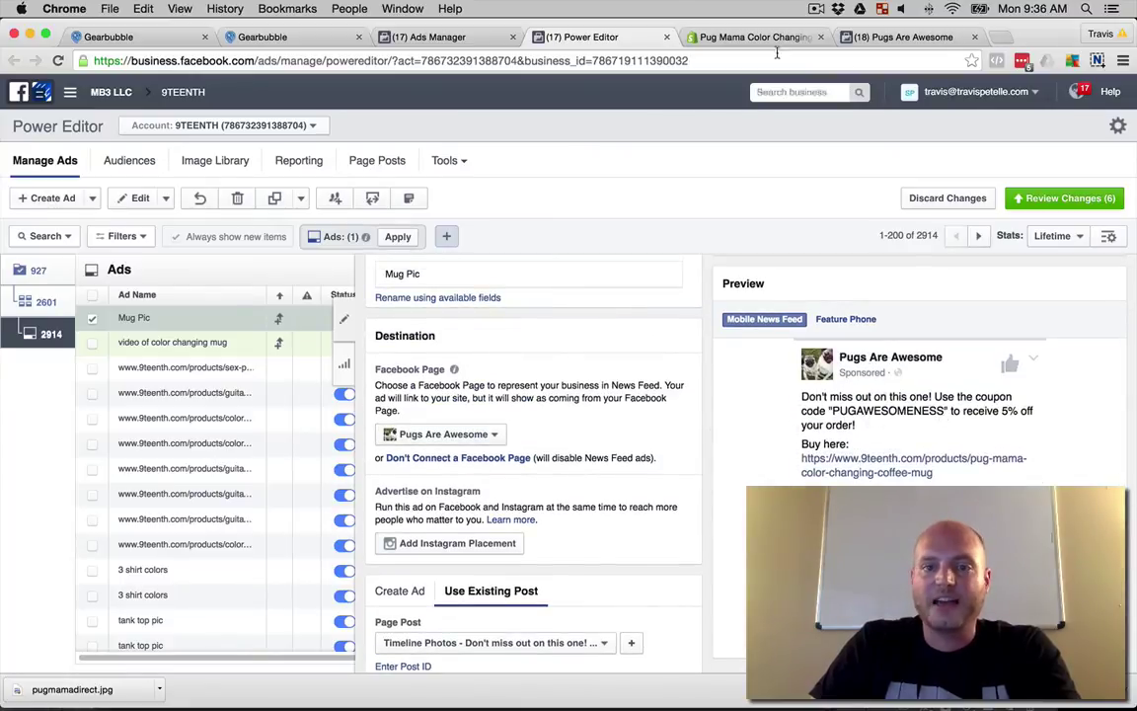
Start a new Shopify discount code named PUGAWESOMENESS.
mouse_move(248, 698)
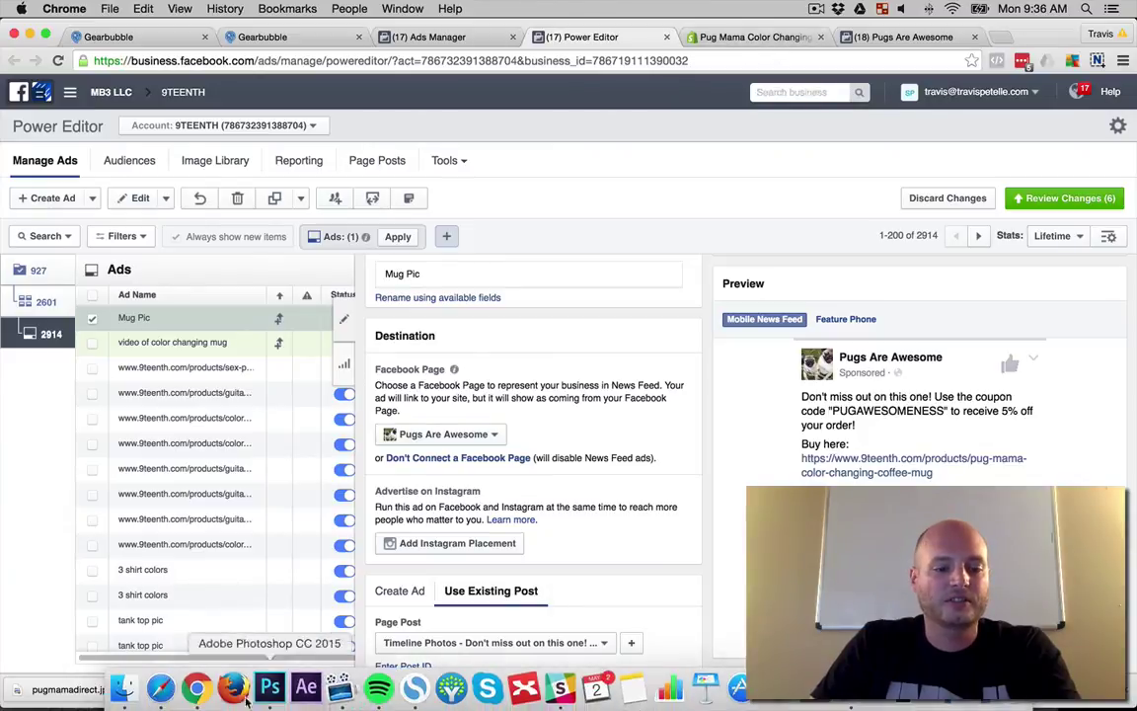
click(160, 688)
click(920, 75)
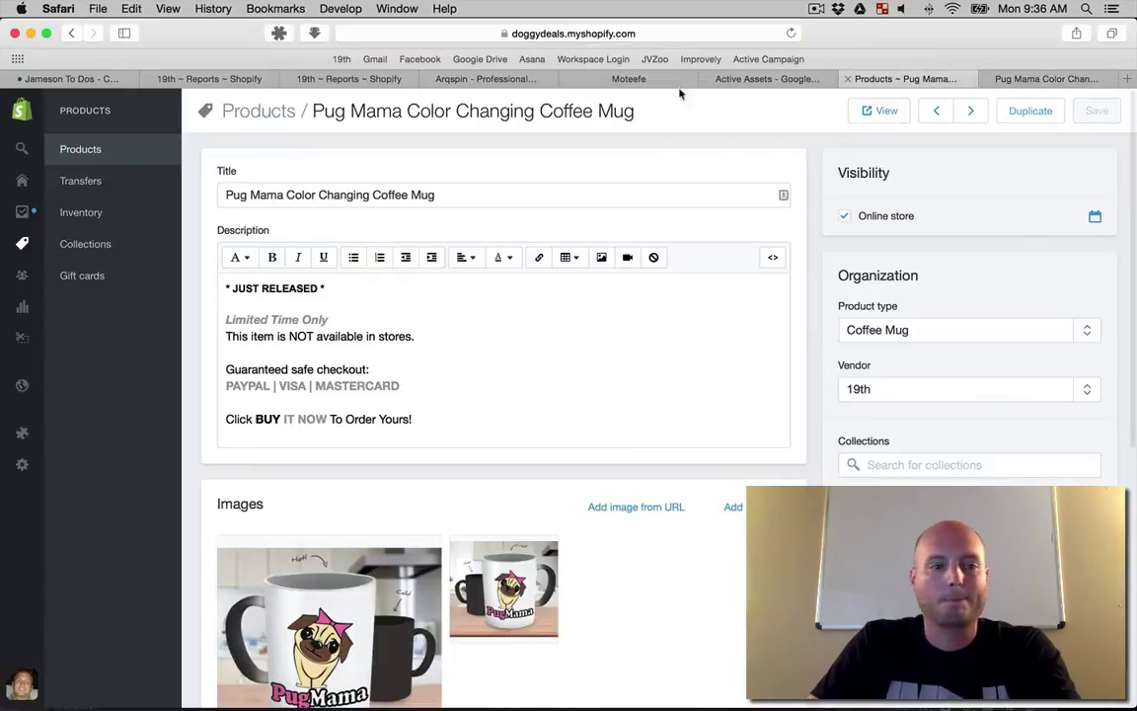
click(47, 348)
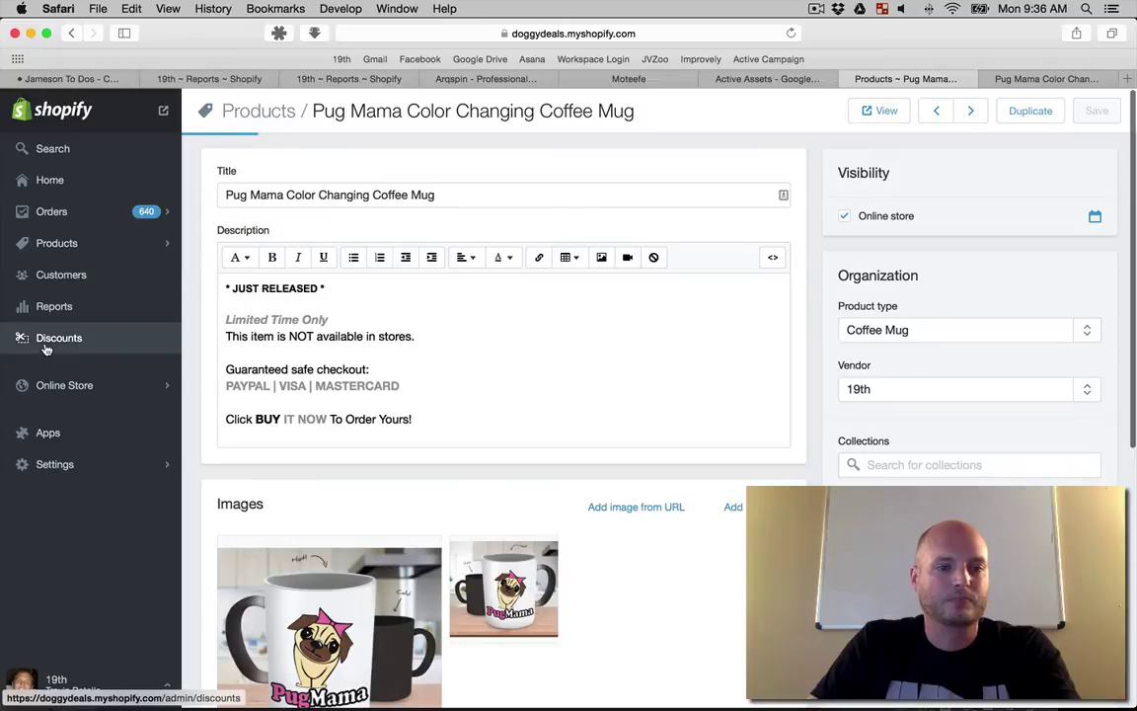
click(1050, 112)
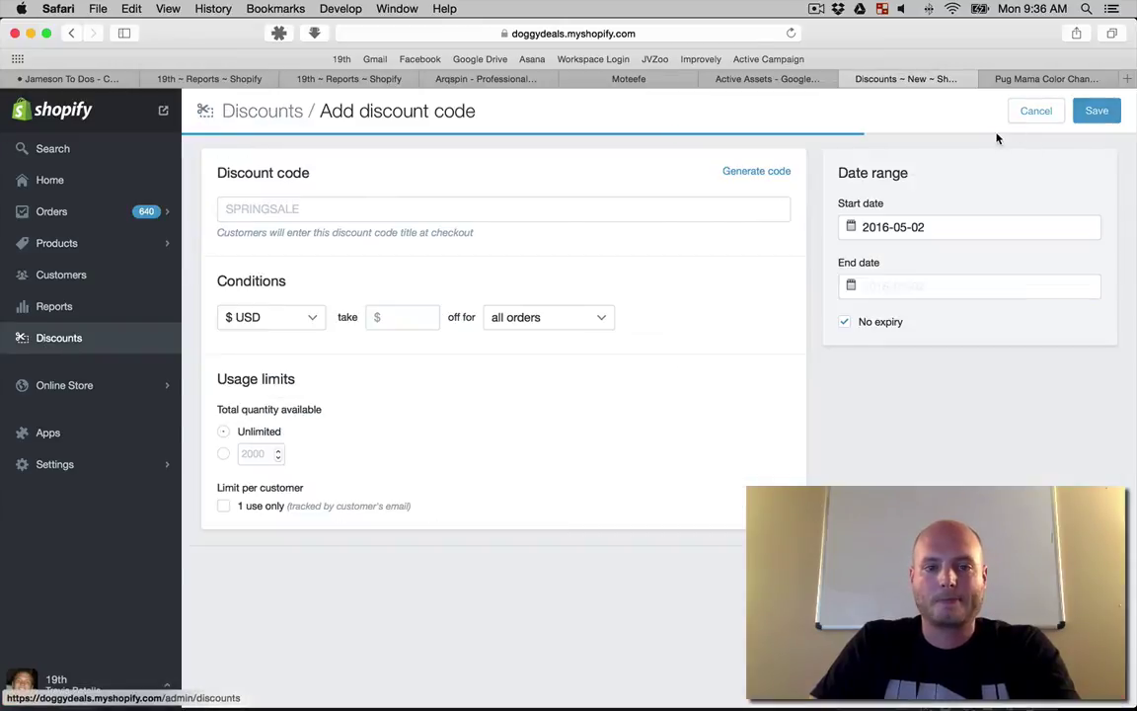
click(561, 215)
text(PUGAWESOMENESS)
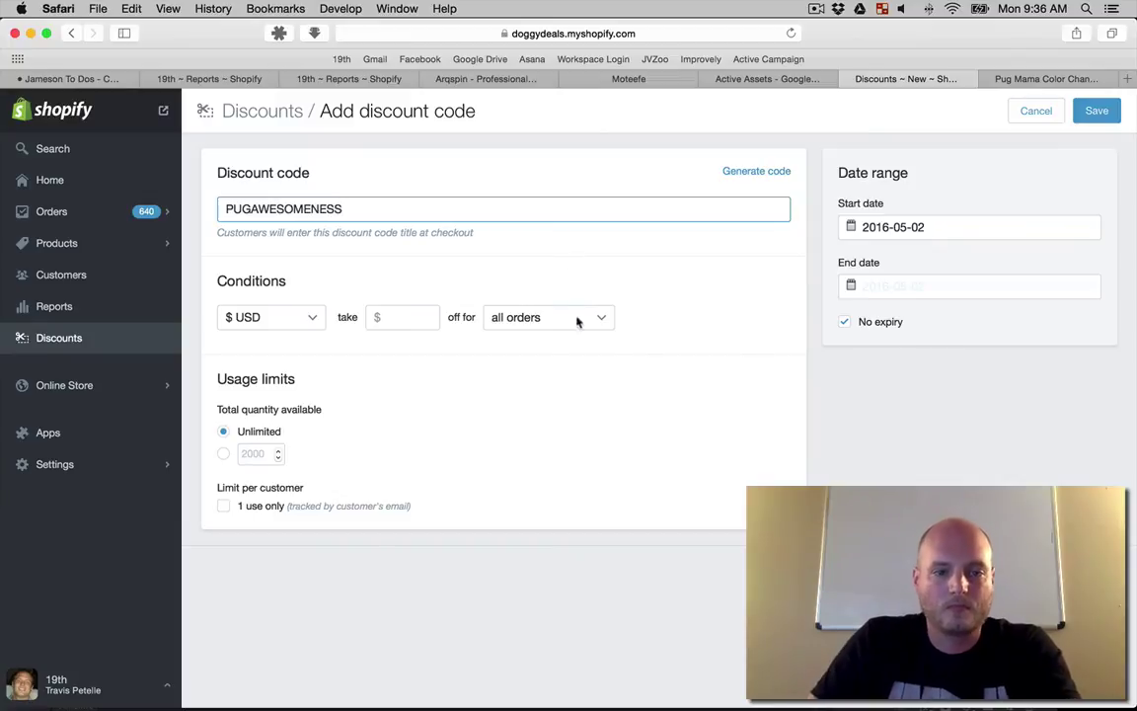
Make it a 5% discount limited to a specific product.
click(393, 317)
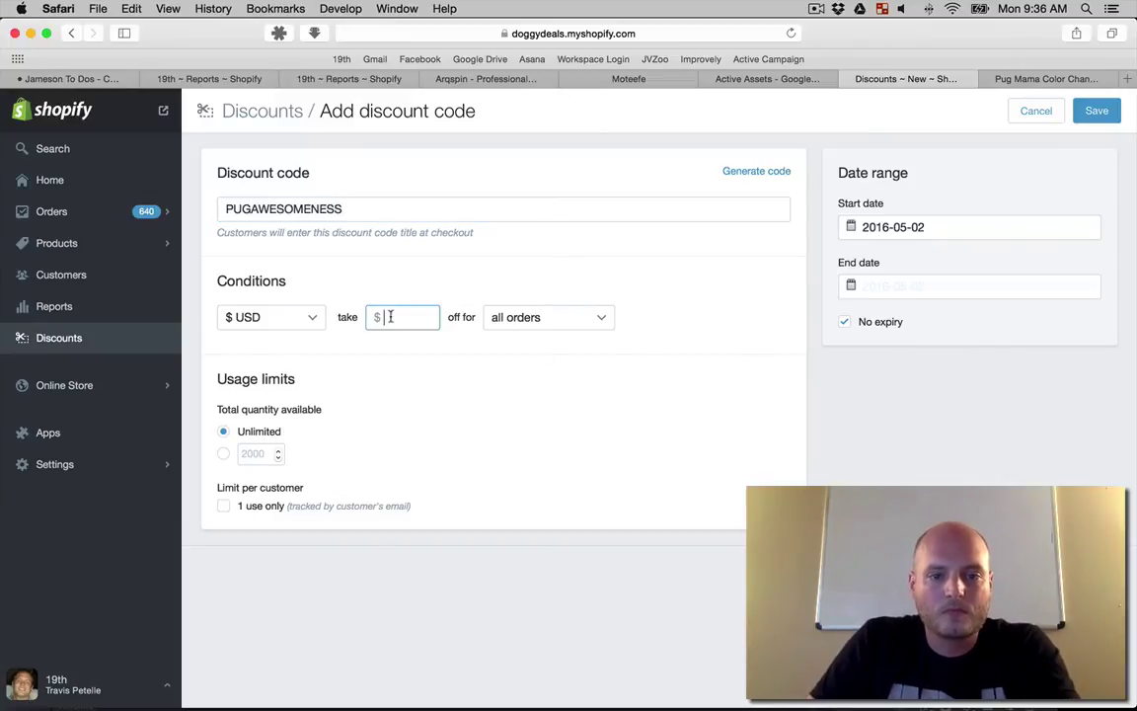
click(228, 319)
click(280, 335)
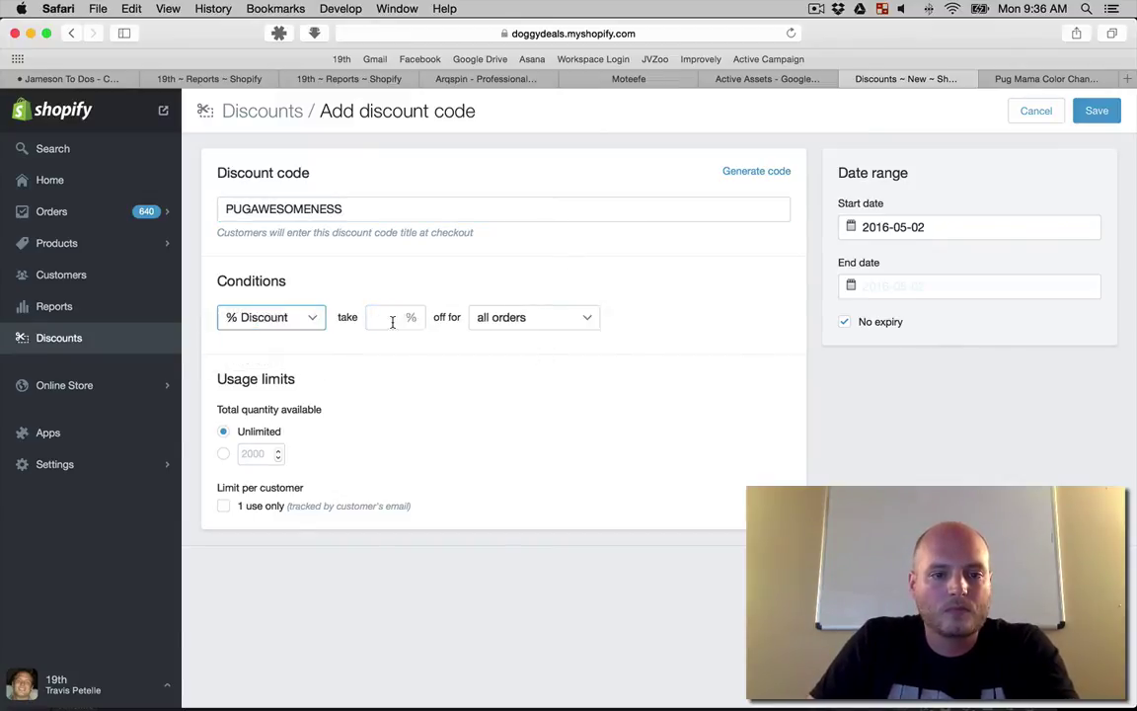
click(393, 319)
text(5)
click(531, 317)
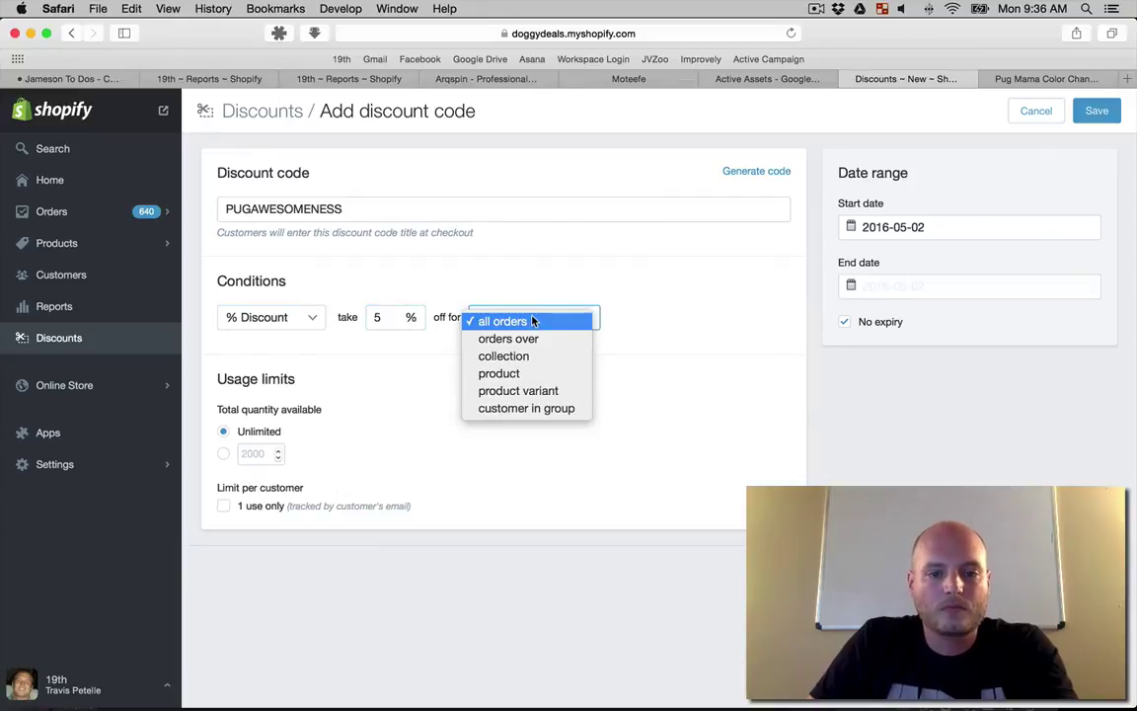
click(516, 374)
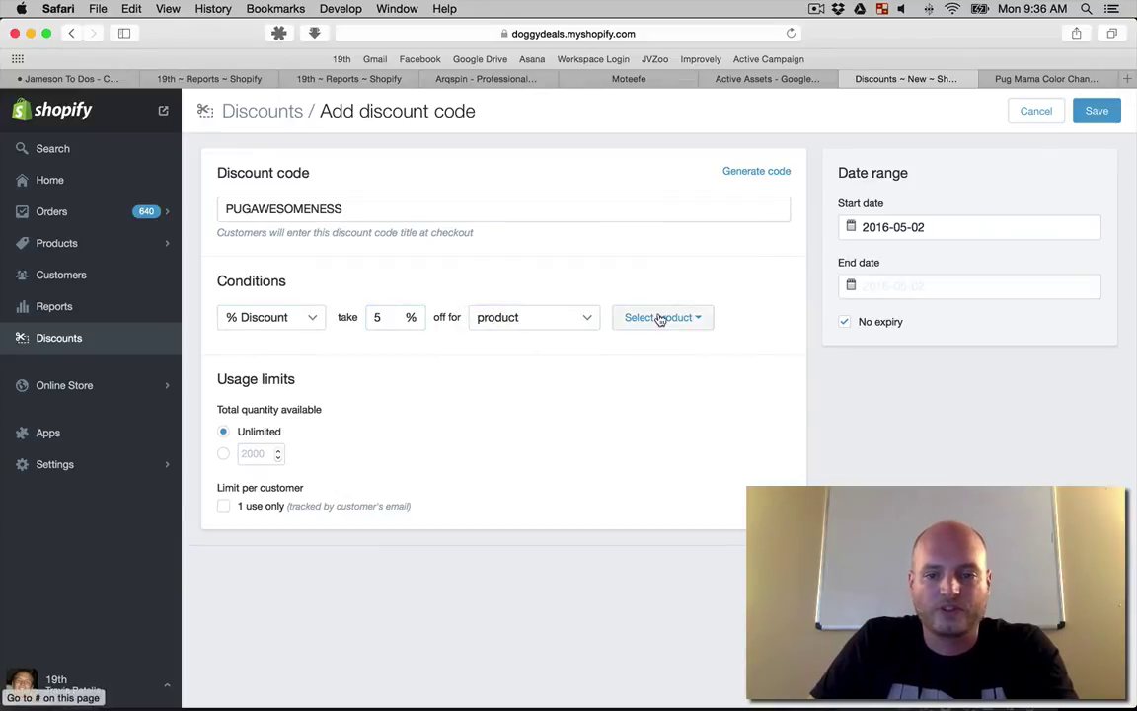
Apply it to the Pug Mama Color Changing Coffee Mug, one use per customer, and close Discounts.
click(661, 317)
text(pug)
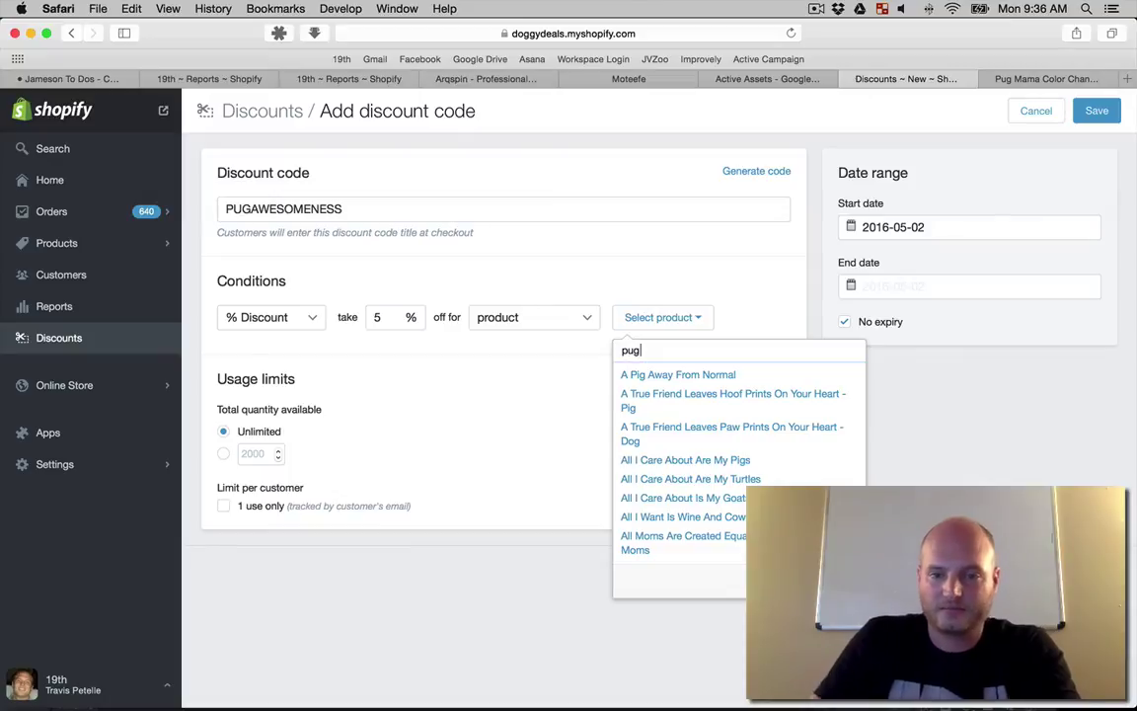
click(668, 412)
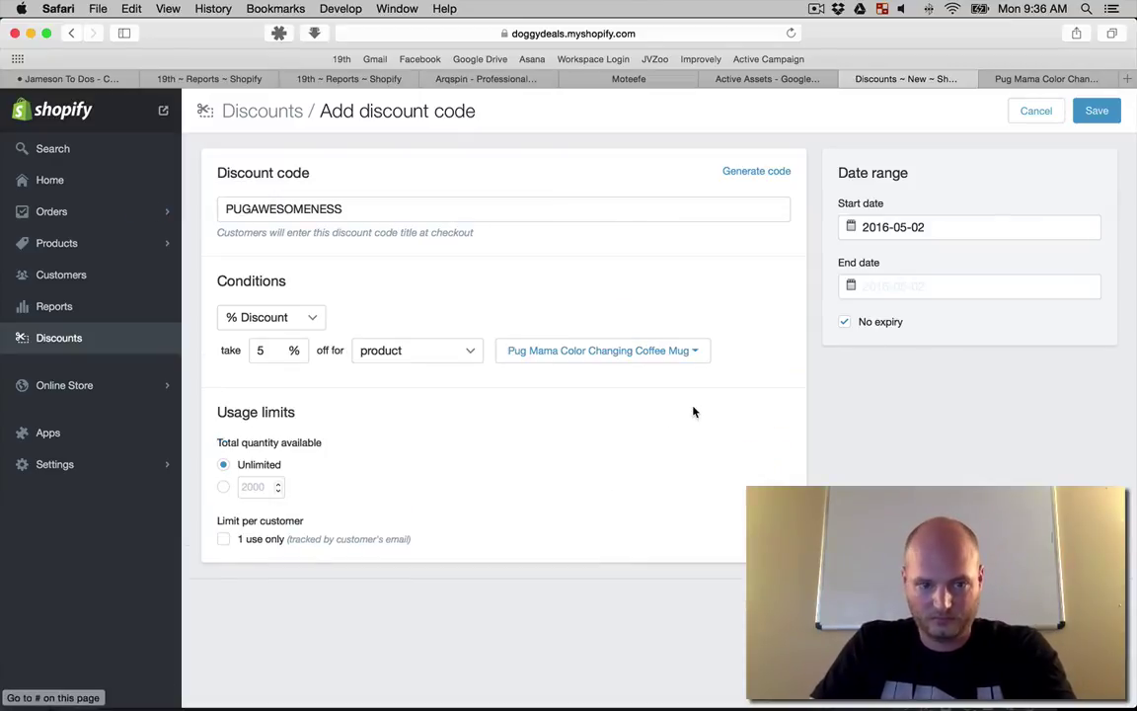
click(223, 539)
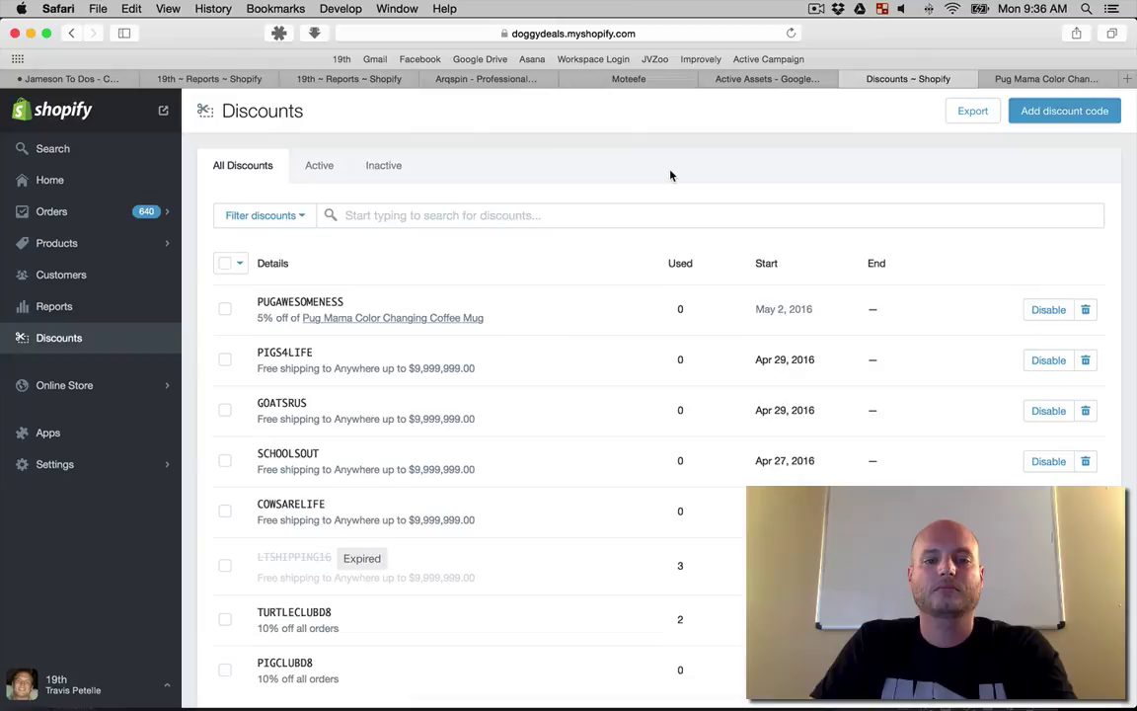
scroll(507, 275, down, 5)
click(847, 78)
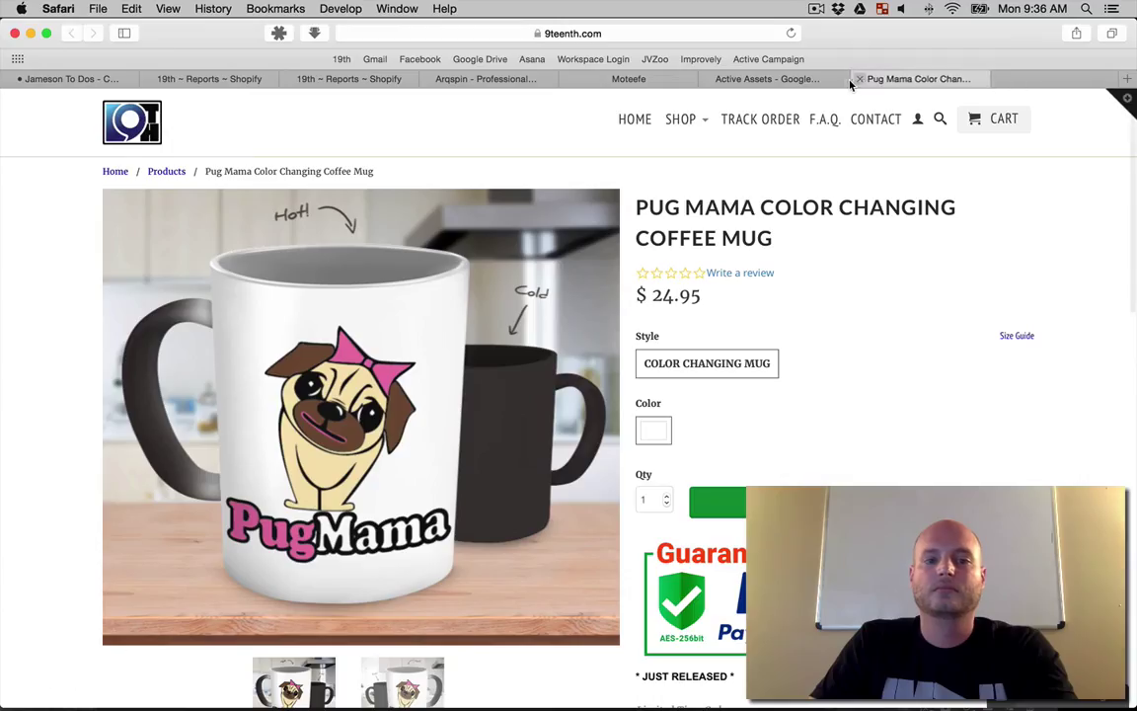
key(ctrl+shift+Tab)
key(ctrl+shift+Tab)
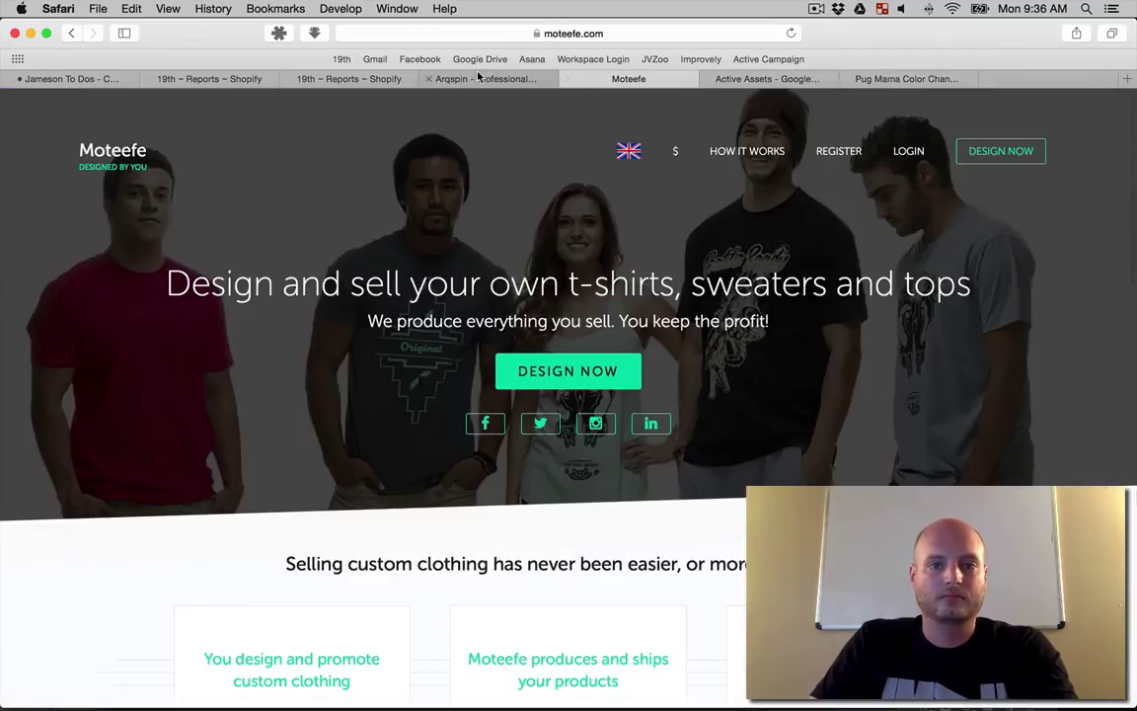
key(ctrl+shift+Tab)
Return to Power Editor and scroll through the Mug Pic ad's settings.
click(191, 685)
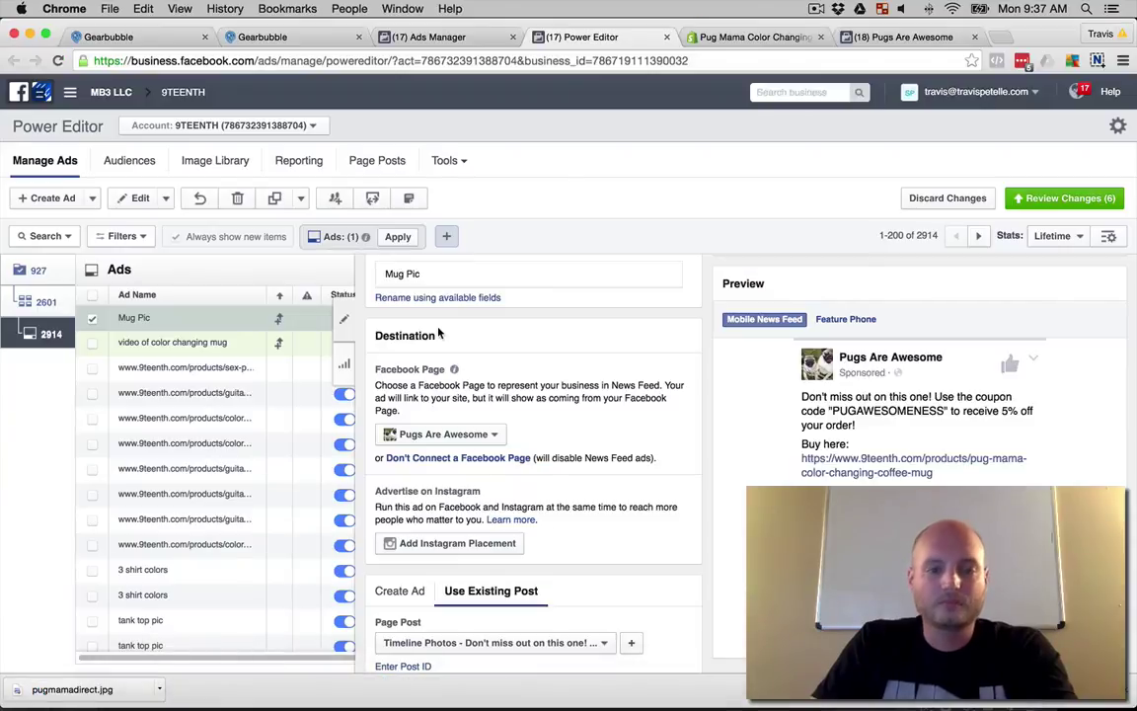
scroll(681, 428, down, 2)
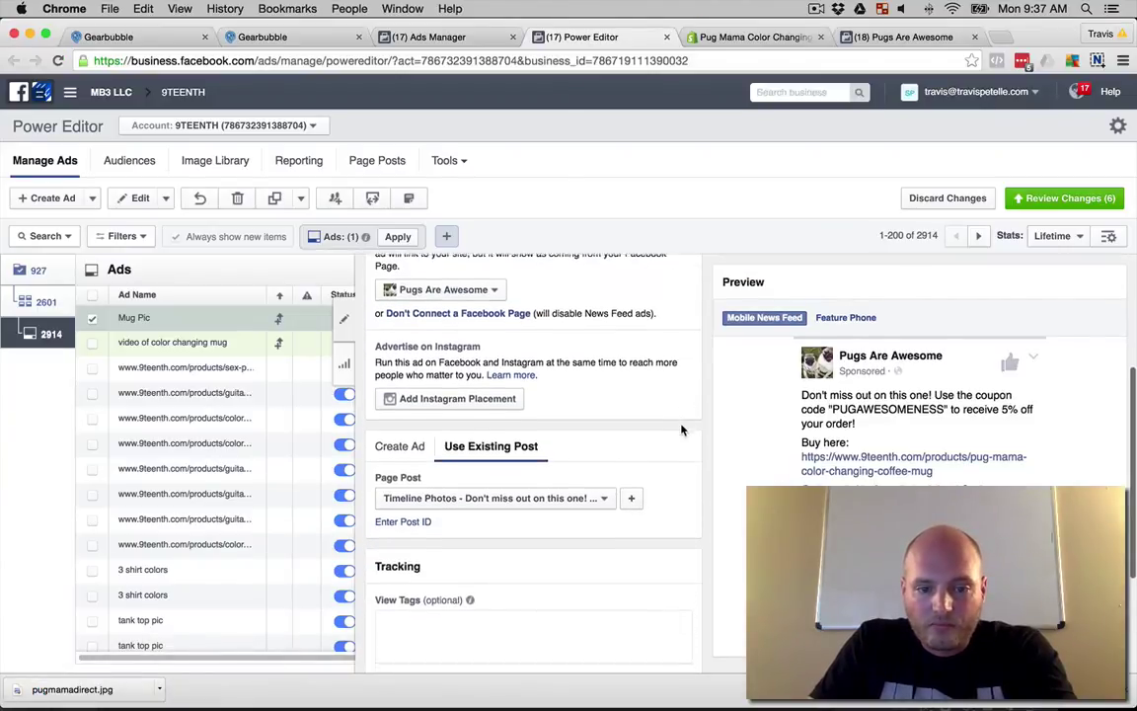
scroll(681, 429, down, 3)
scroll(918, 494, down, 3)
scroll(514, 443, up, 5)
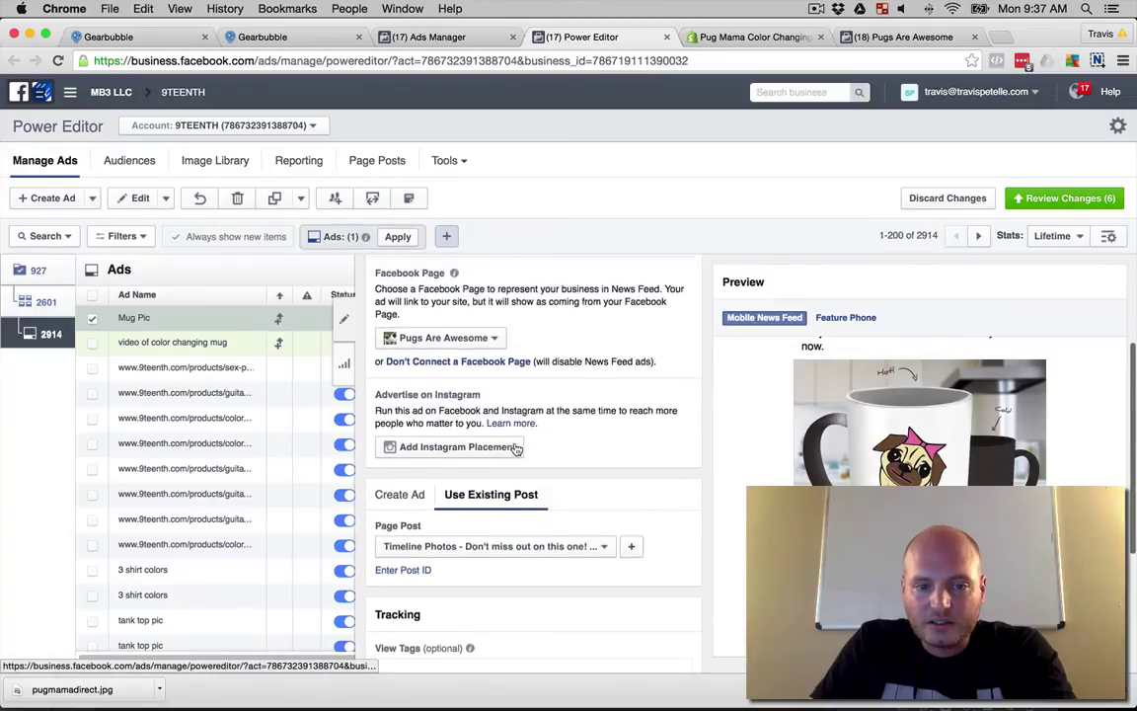
scroll(515, 443, up, 4)
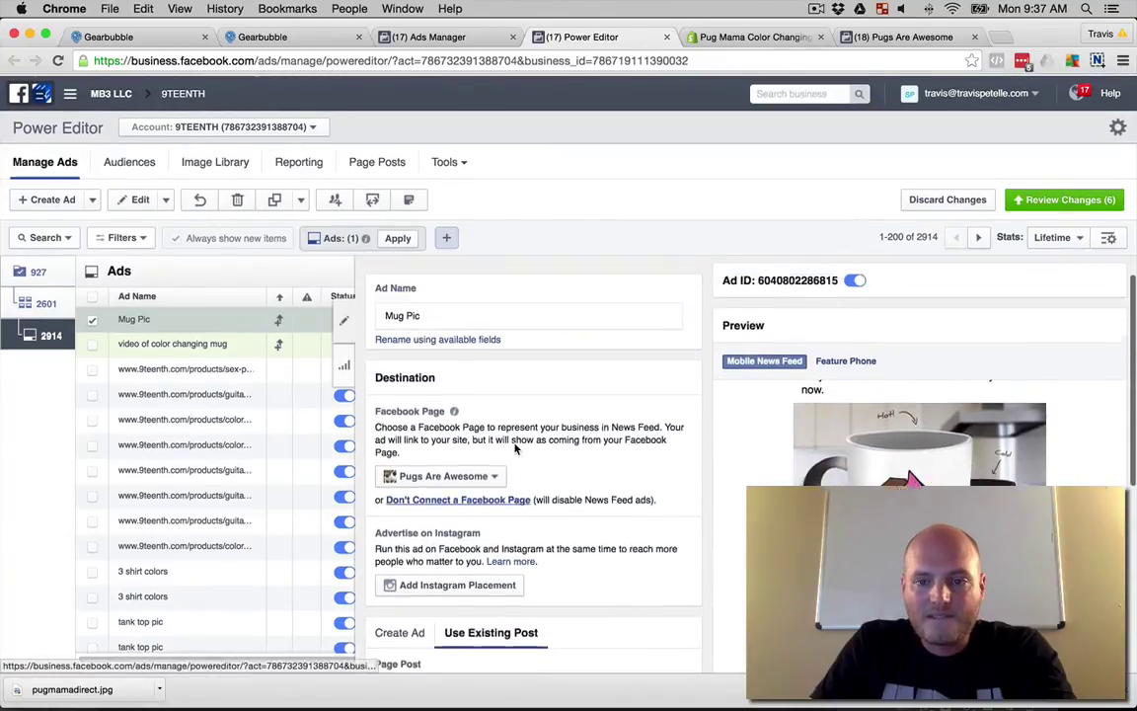
scroll(515, 449, down, 2)
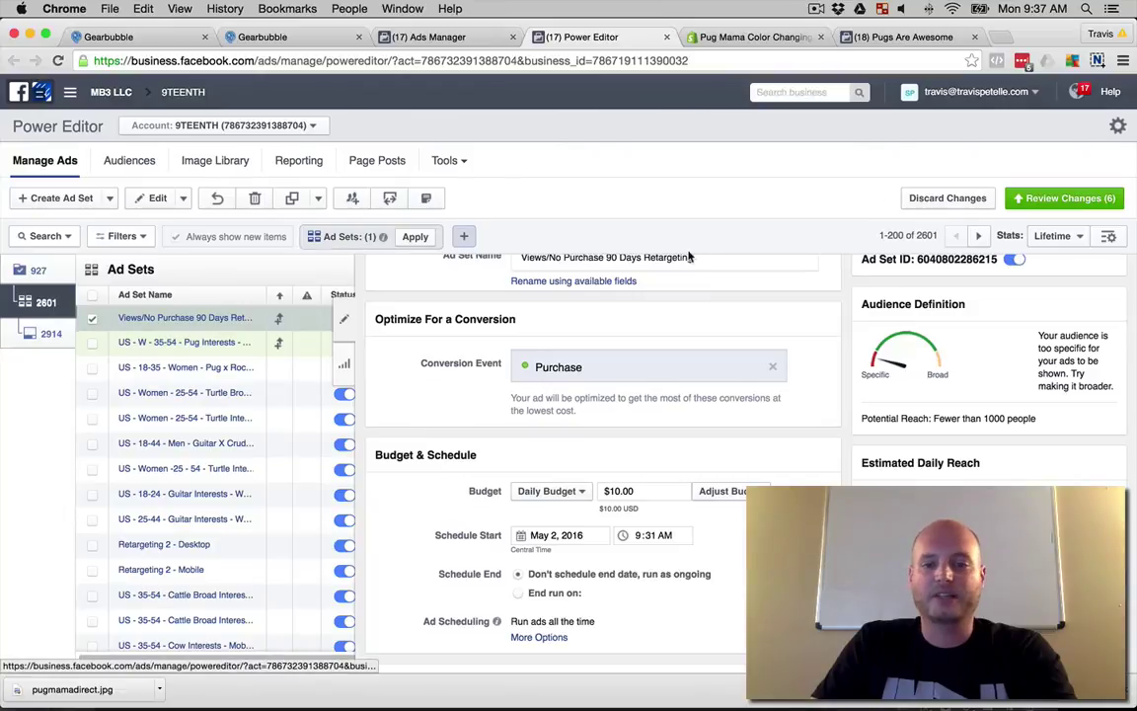
scroll(696, 276, up, 2)
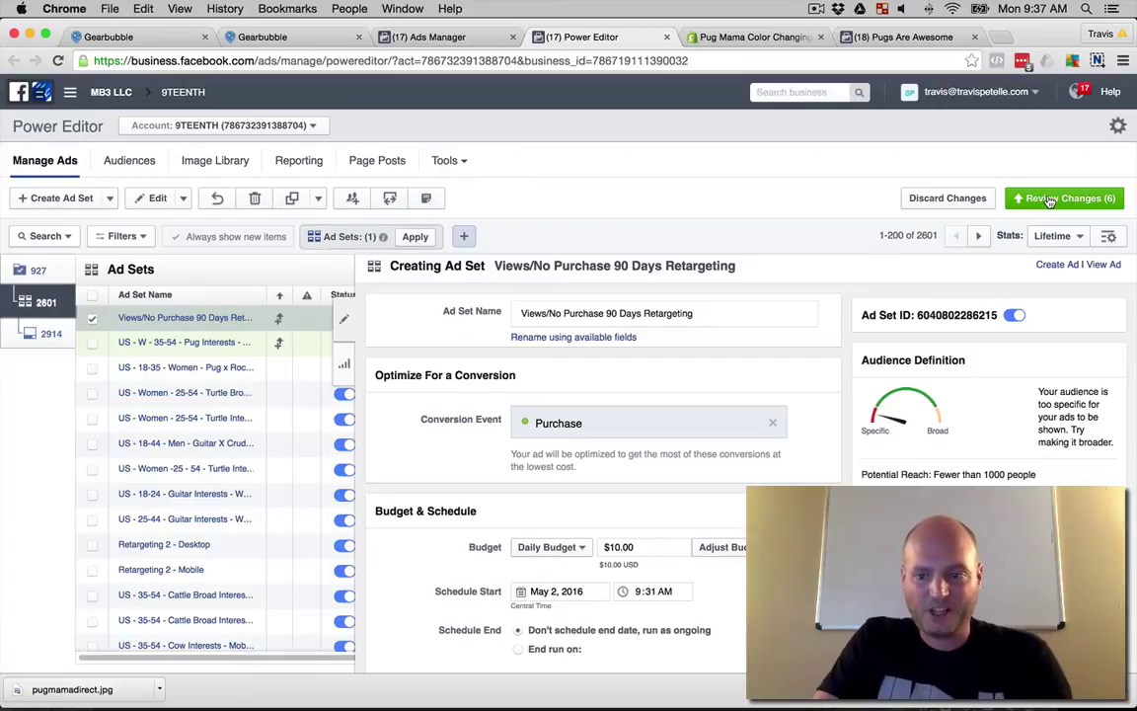
Review the 6 pending changes and continue to publish them.
click(1050, 200)
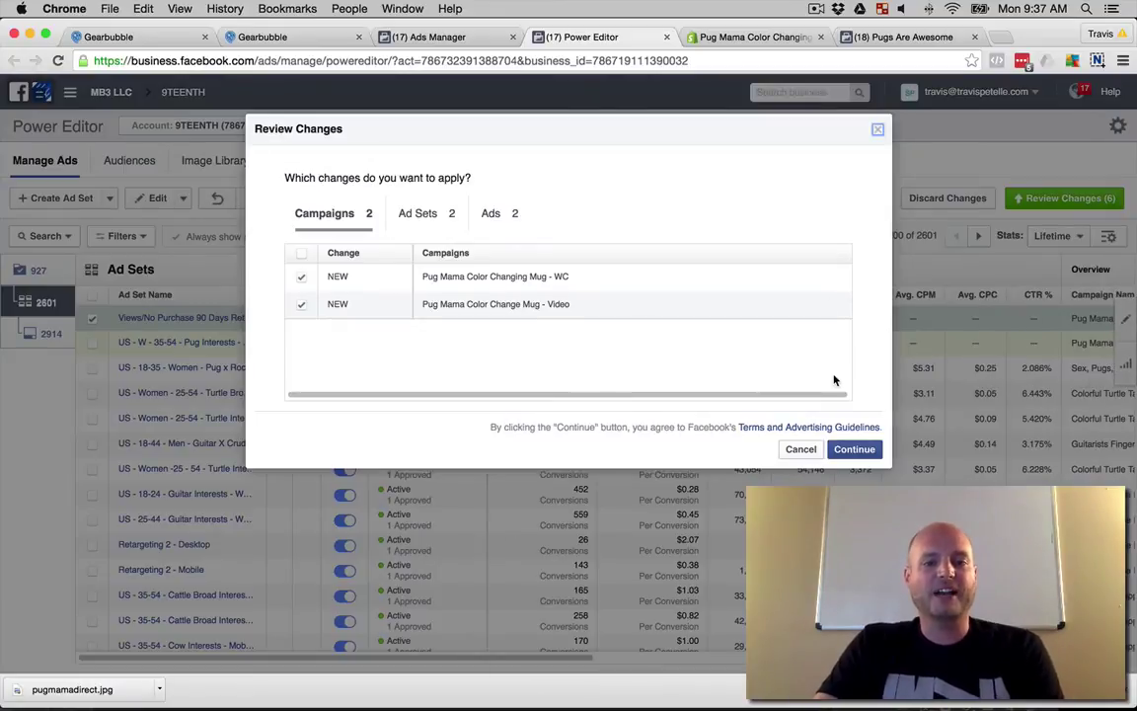
click(854, 449)
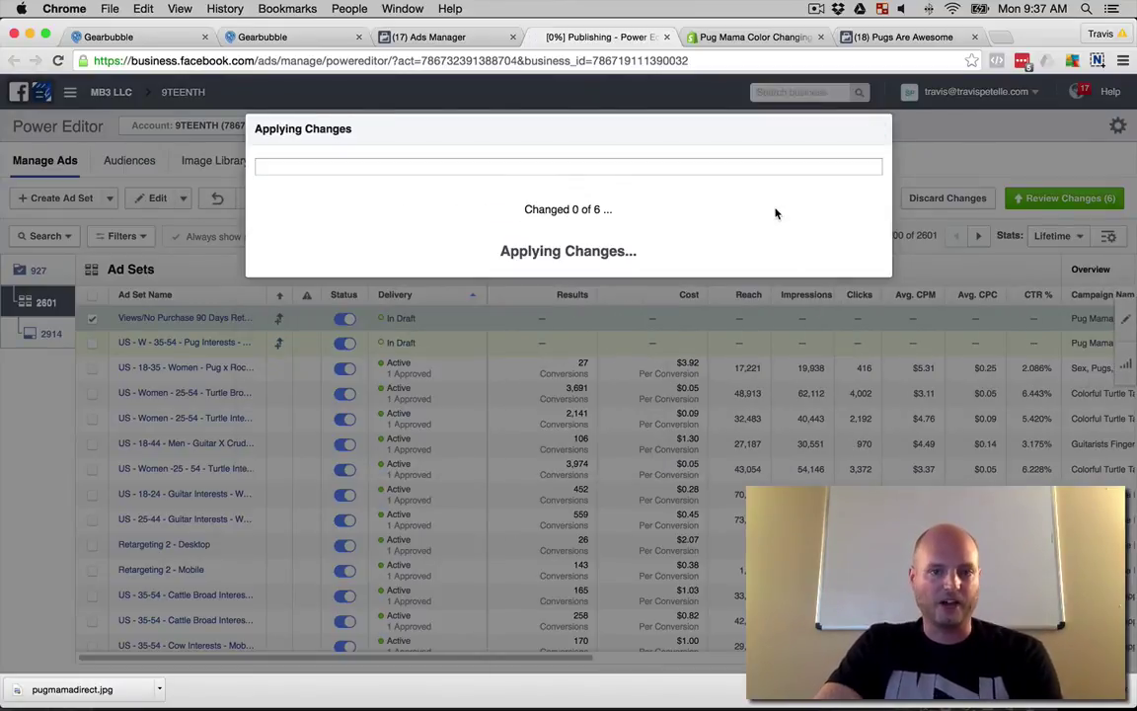